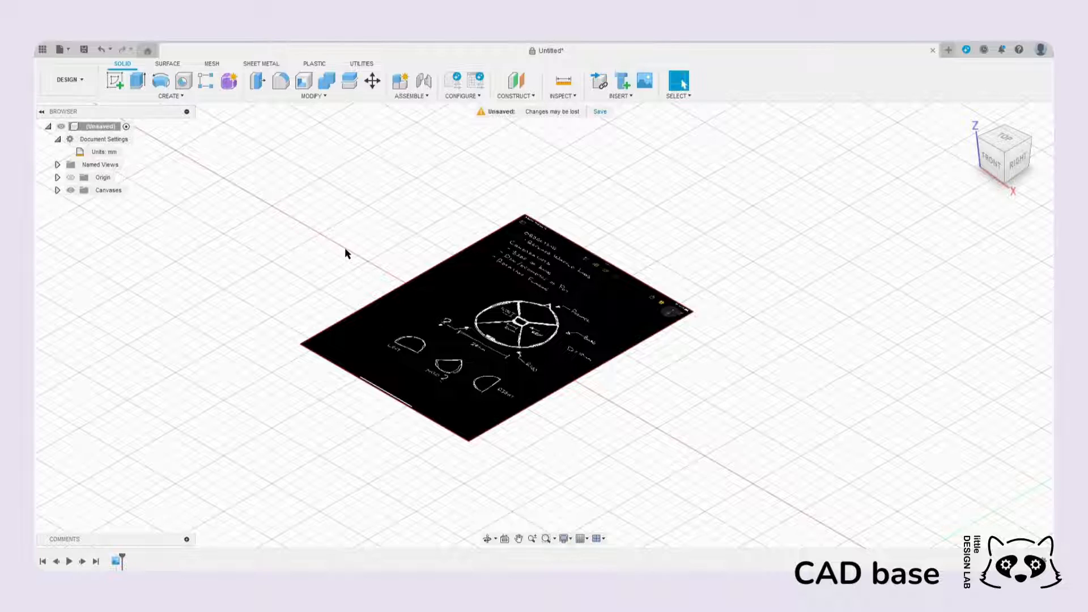
Step: Start a new sketch on the horizontal XY origin plane beside the knob reference canvas
scroll(340, 261, "down", 3)
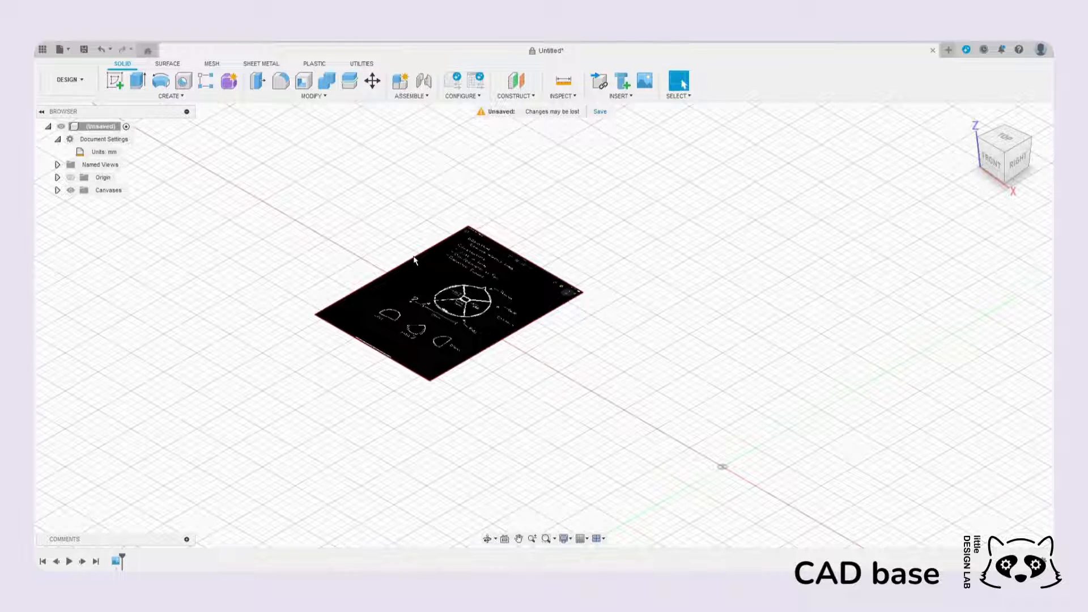
scroll(470, 301, "up", 8)
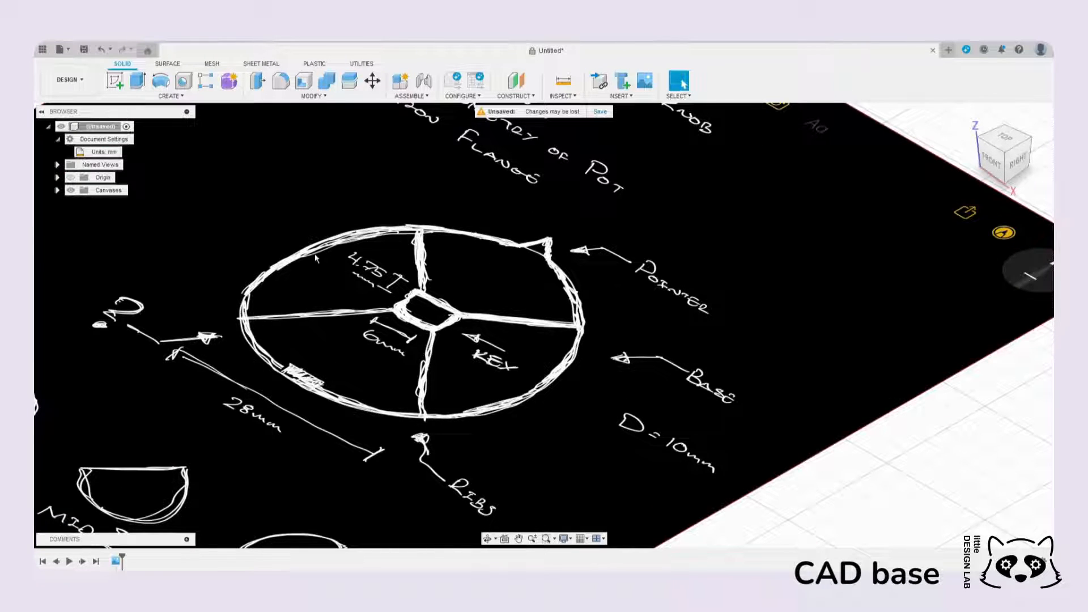
scroll(651, 299, "down", 4)
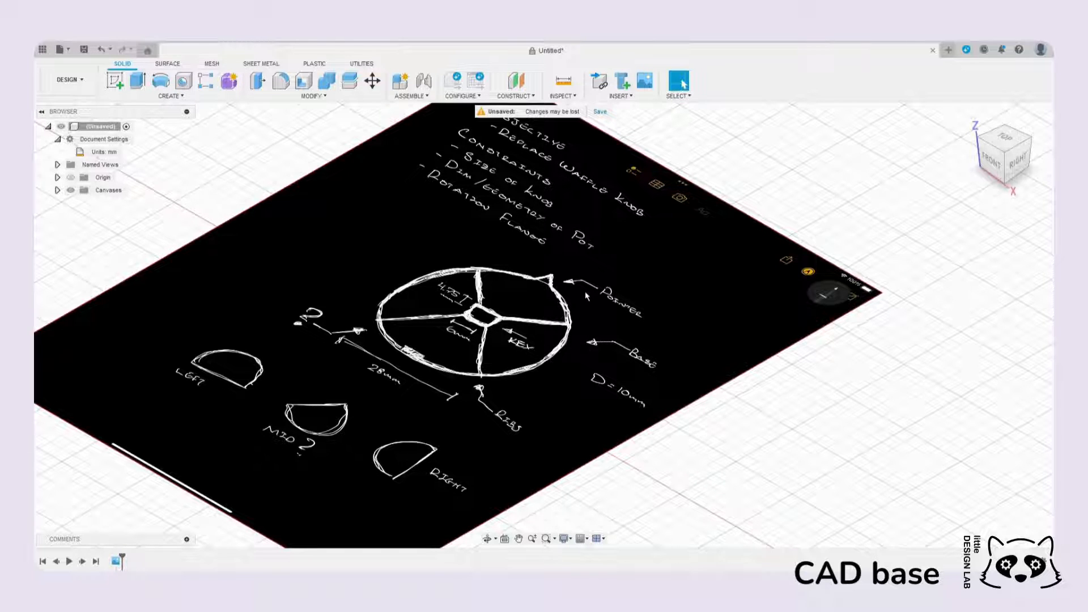
scroll(587, 296, "down", 5)
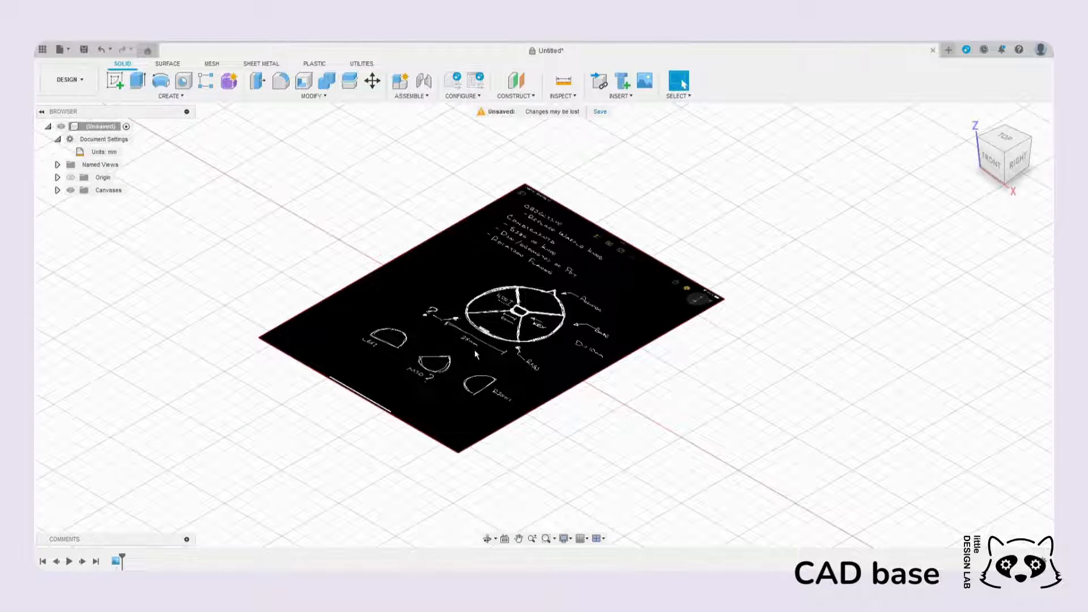
left_click(115, 82)
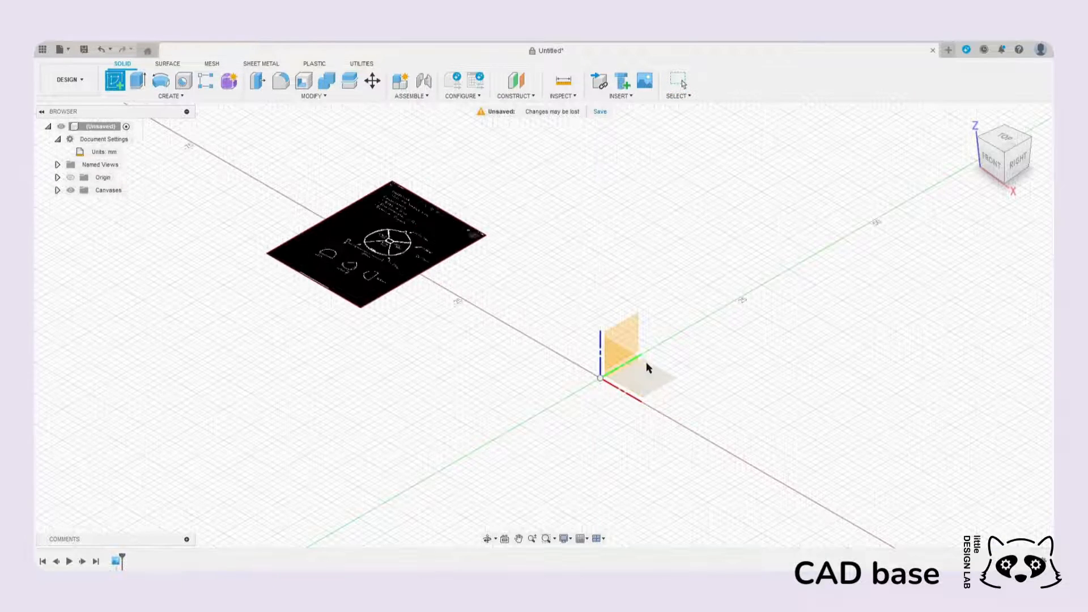
left_click(650, 375)
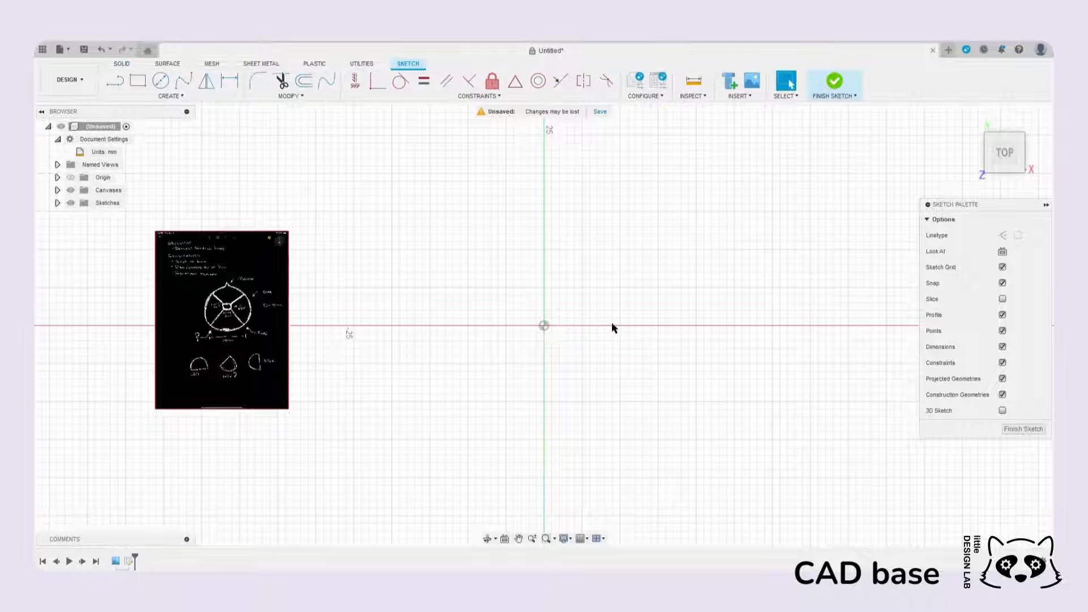
scroll(541, 317, "up", 2)
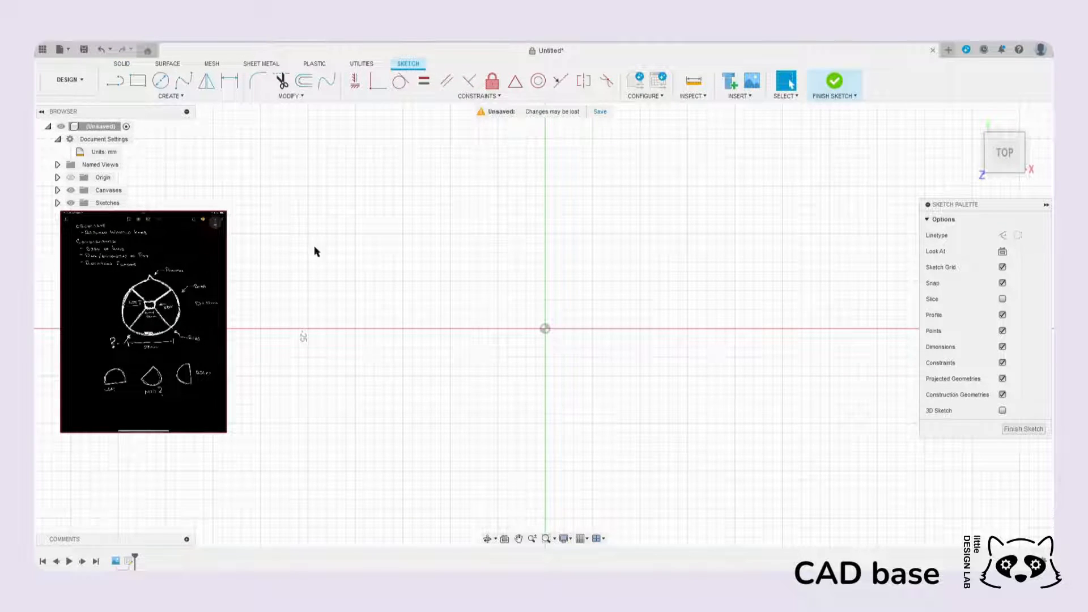
Step: Sketch a circle with a diameter of 28 mm centred on the origin
left_click(161, 82)
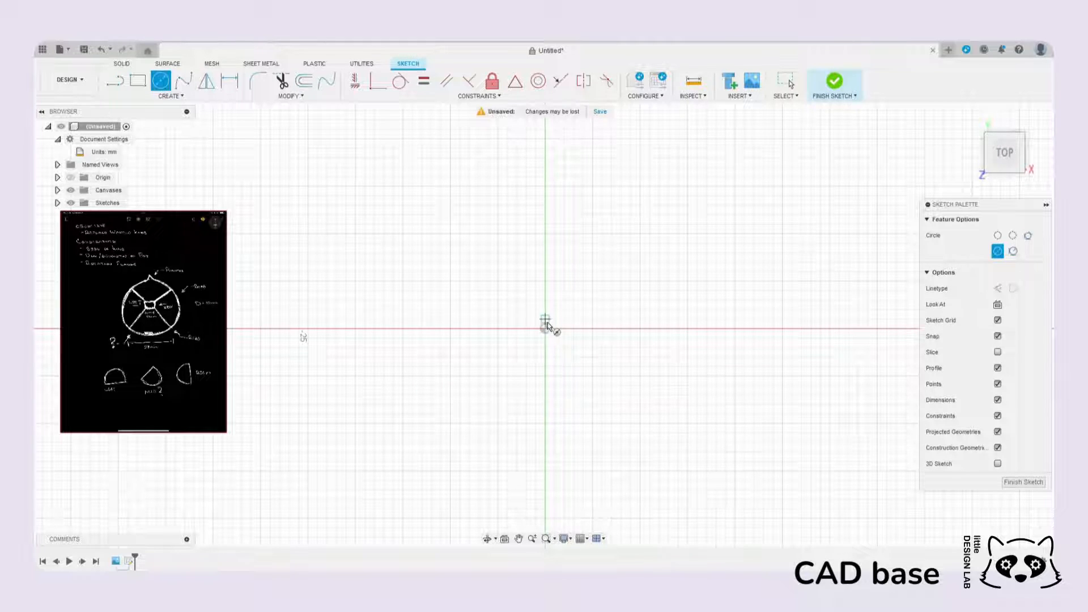
left_click(546, 328)
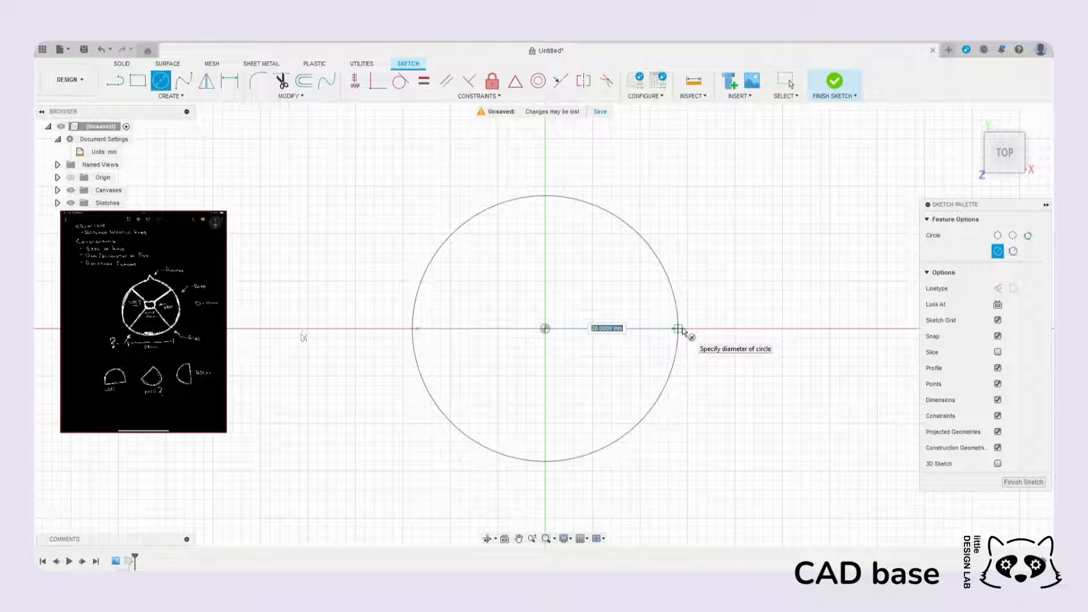
scroll(168, 335, "up", 6)
scroll(130, 373, "down", 8)
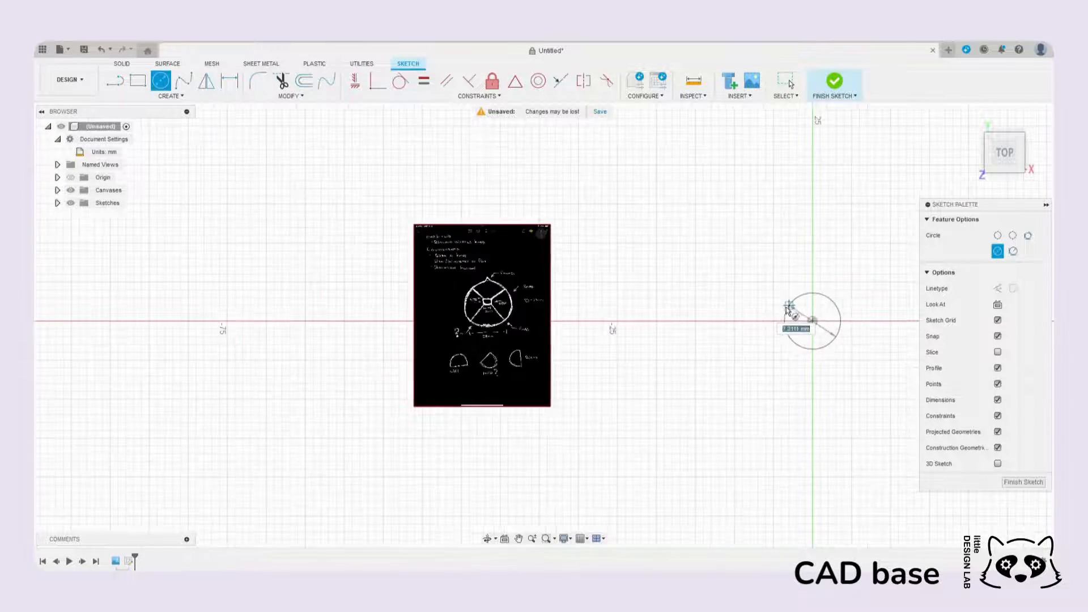
scroll(816, 334, "up", 8)
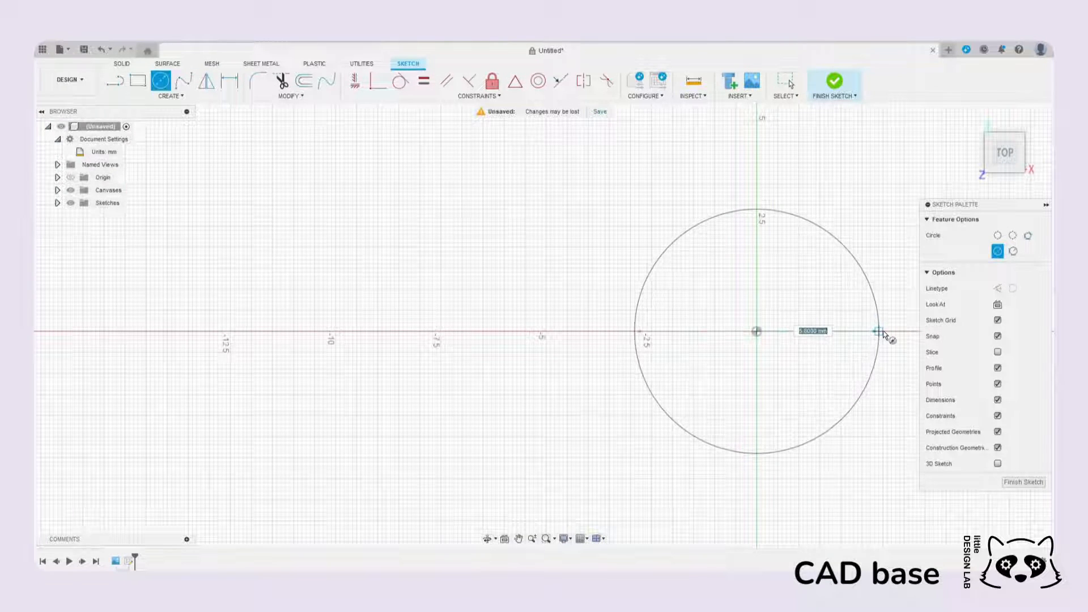
scroll(882, 335, "down", 3)
scroll(870, 335, "up", 1)
scroll(871, 335, "down", 4)
scroll(797, 338, "up", 4)
scroll(841, 340, "down", 3)
scroll(843, 337, "up", 1)
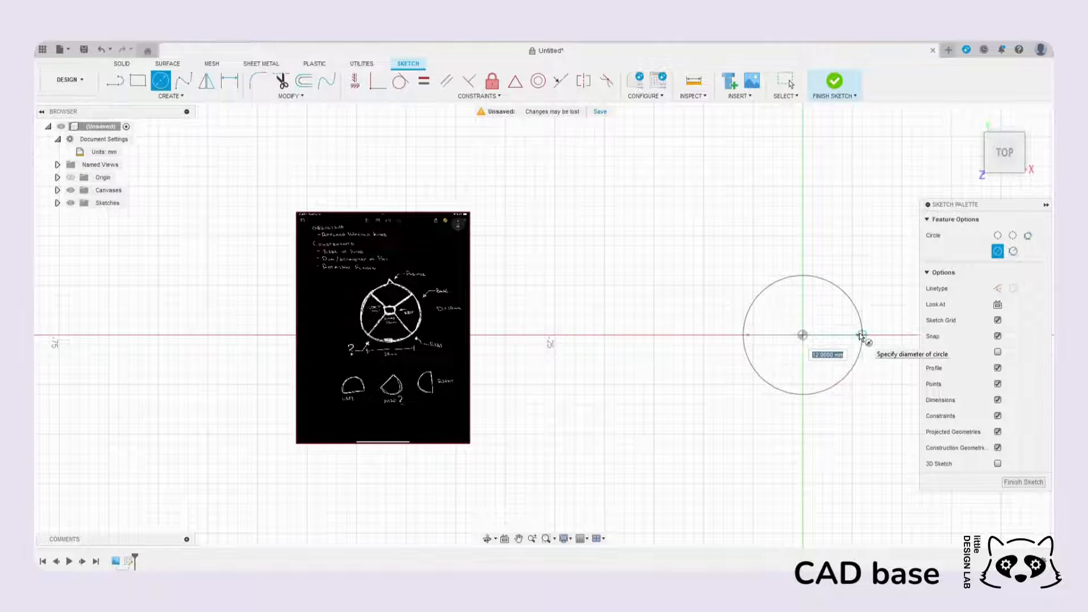
type("28")
key("Return")
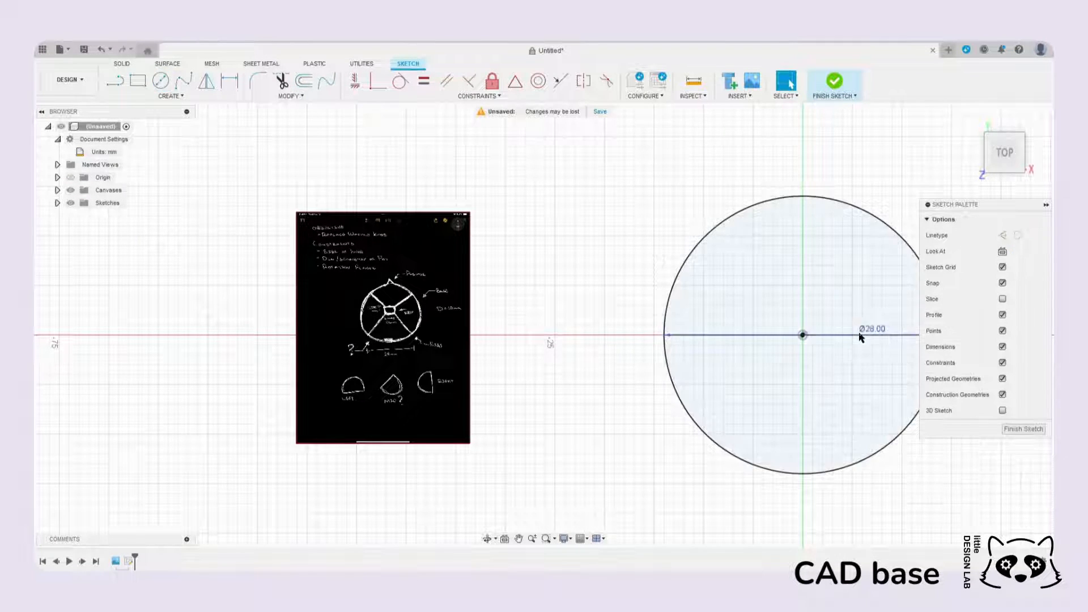
Step: Try a diameter of 12 mm on the circle and restore it to 28 mm
scroll(794, 346, "down", 1)
middle_click_drag(791, 369, 628, 356)
scroll(591, 343, "up", 1)
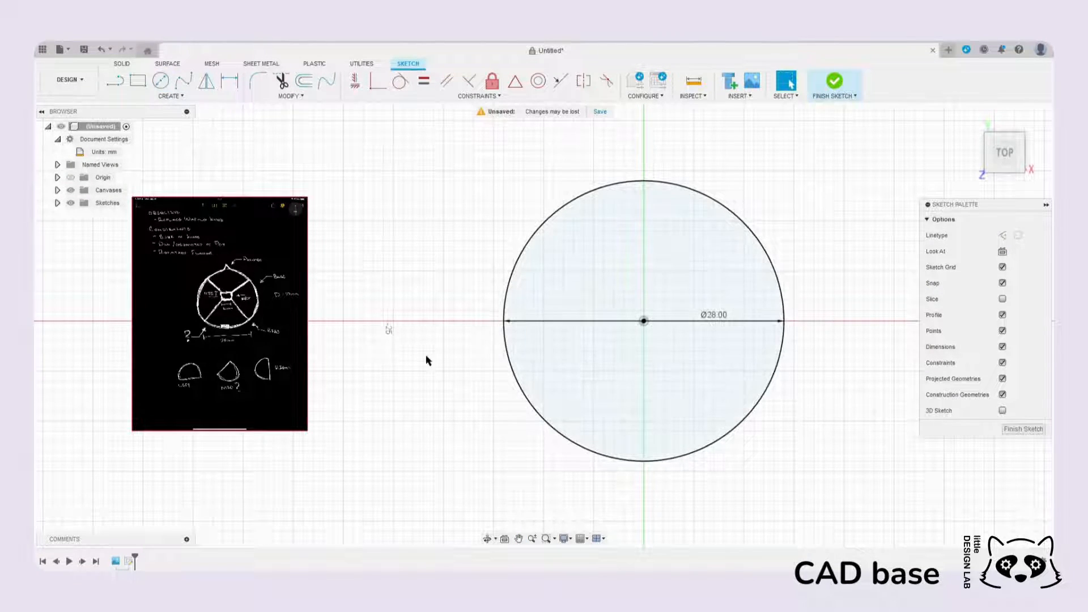
double_click(713, 315)
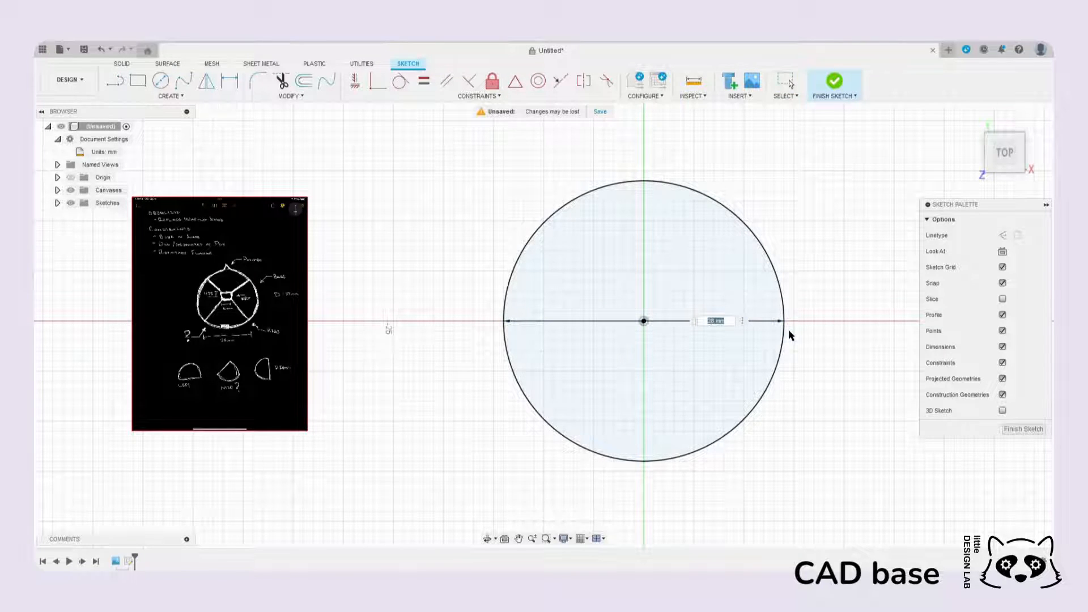
type("12")
key("Return")
double_click(676, 317)
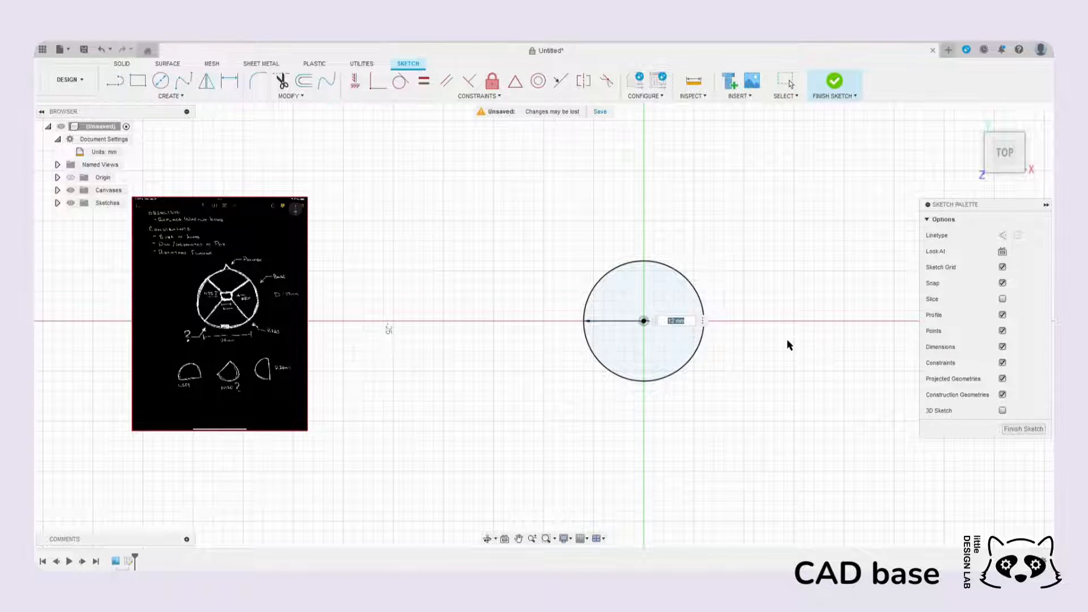
type("28")
key("Return")
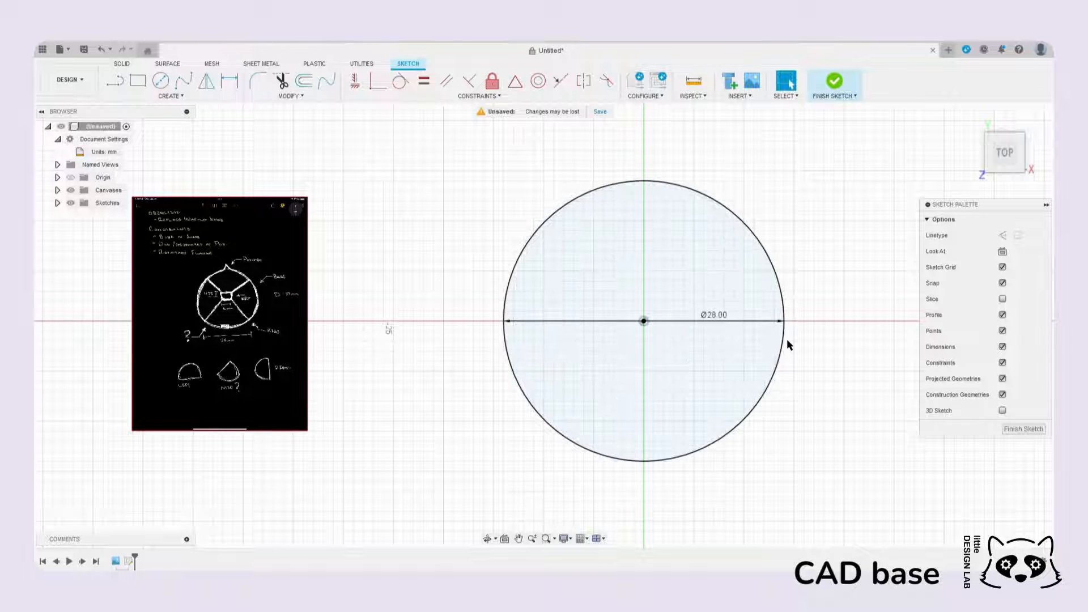
Step: Draw a vertical line about 5 mm long upward from the topmost point of the circle
scroll(649, 327, "down", 2)
middle_click_drag(632, 331, 552, 363)
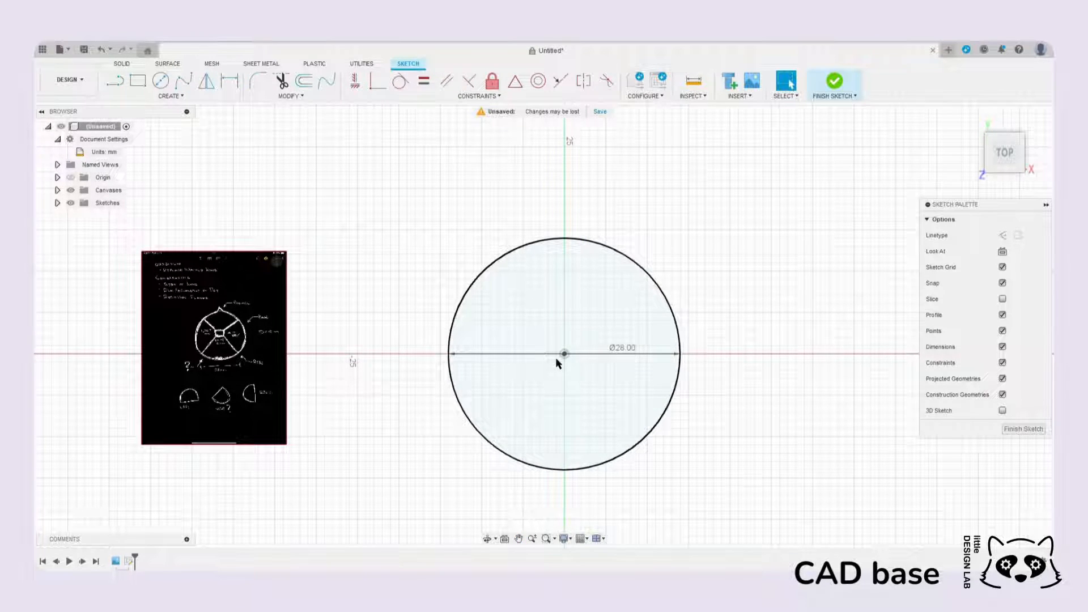
scroll(200, 306, "up", 3)
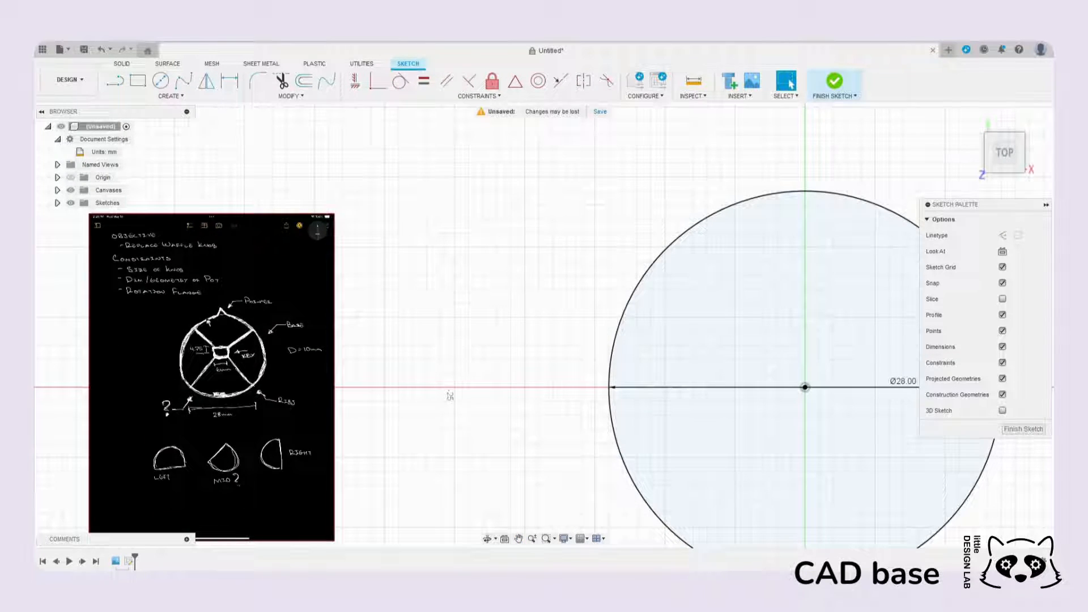
middle_click_drag(697, 281, 488, 272)
middle_click_drag(733, 250, 699, 322)
scroll(559, 239, "up", 1)
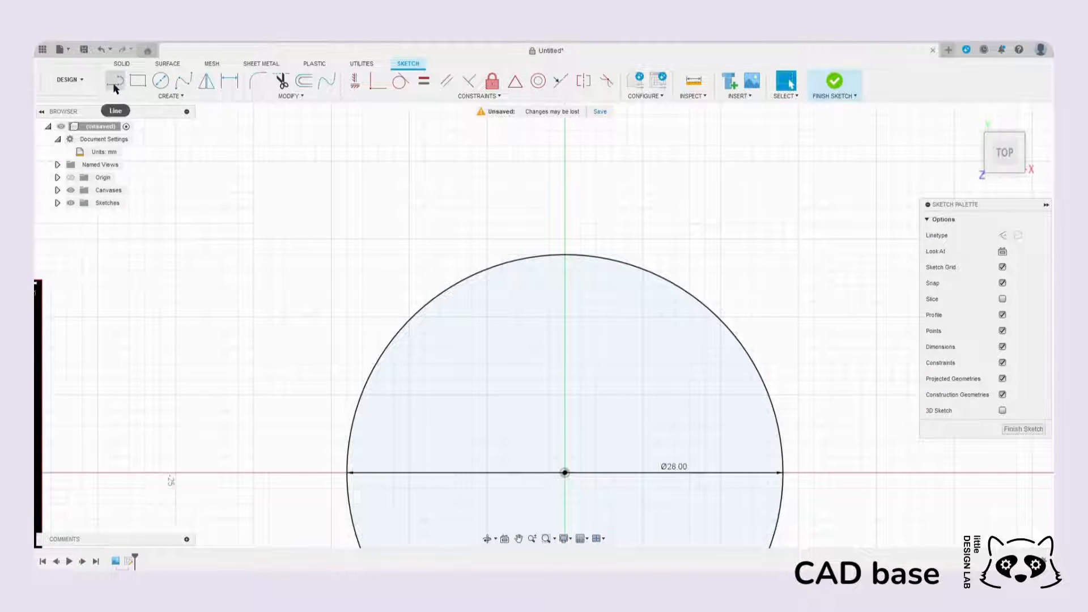
left_click(115, 86)
left_click(567, 257)
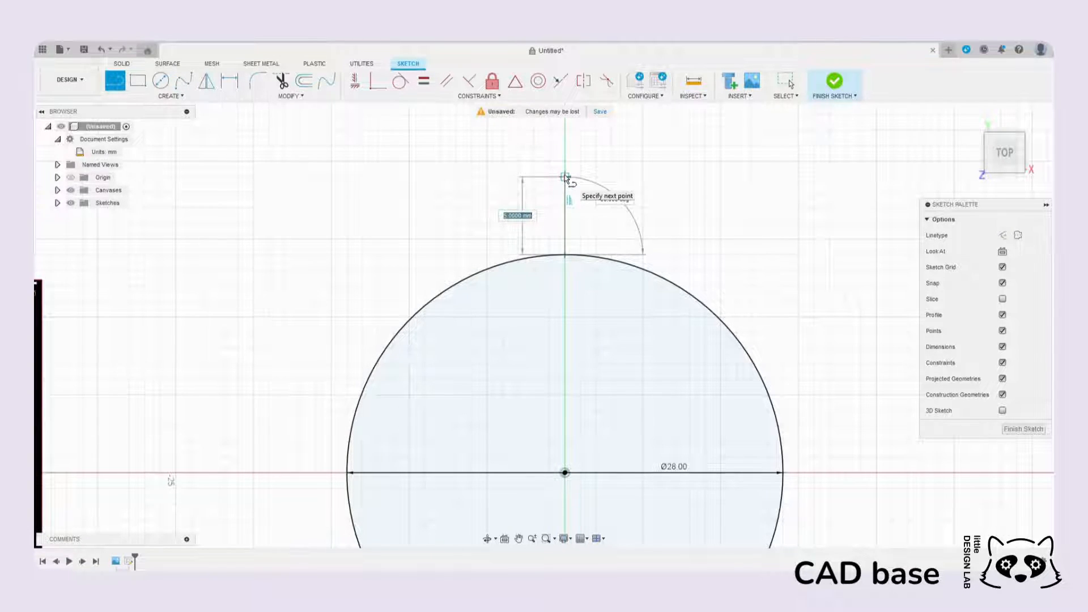
left_click(566, 177)
key("Escape")
Step: Convert the short vertical line above the circle into a construction line
scroll(586, 208, "up", 2)
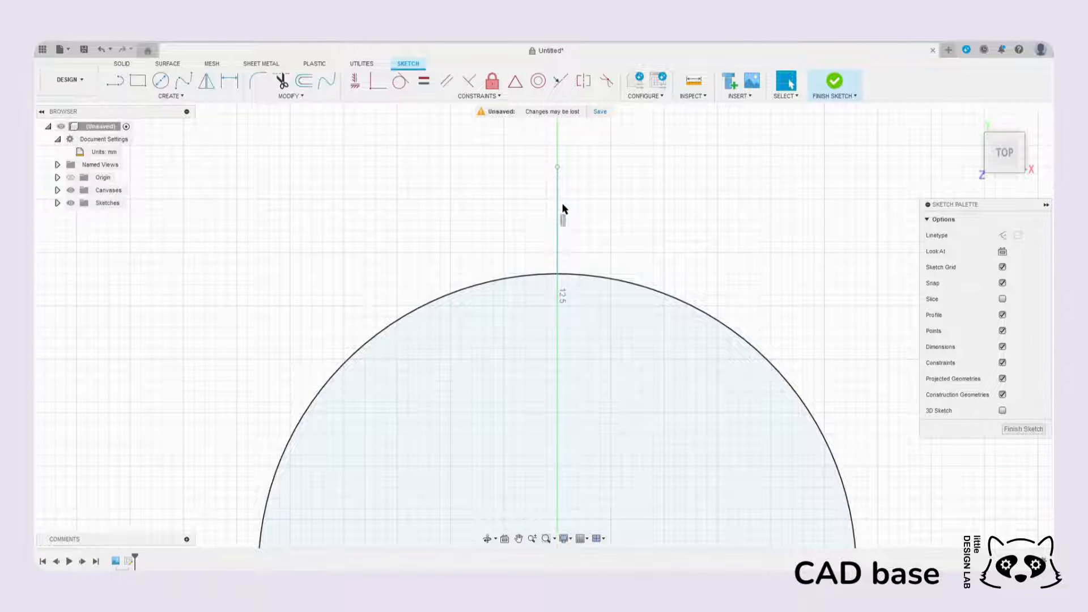
left_click(557, 195)
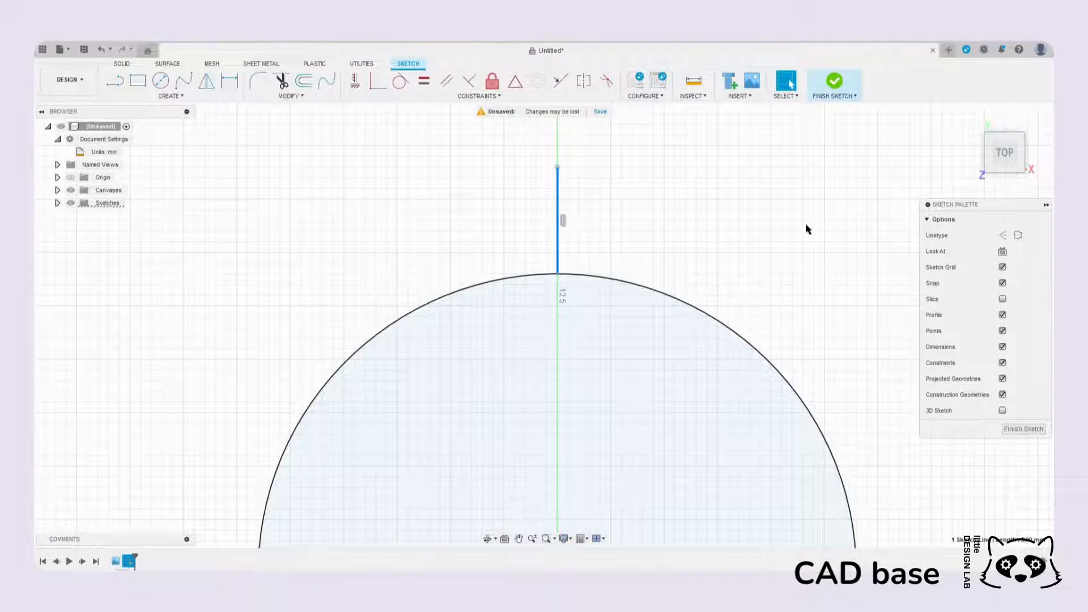
left_click(1020, 236)
Step: Shift the construction line sideways along the circle to test its constraints, and undo the move
scroll(624, 196, "down", 3)
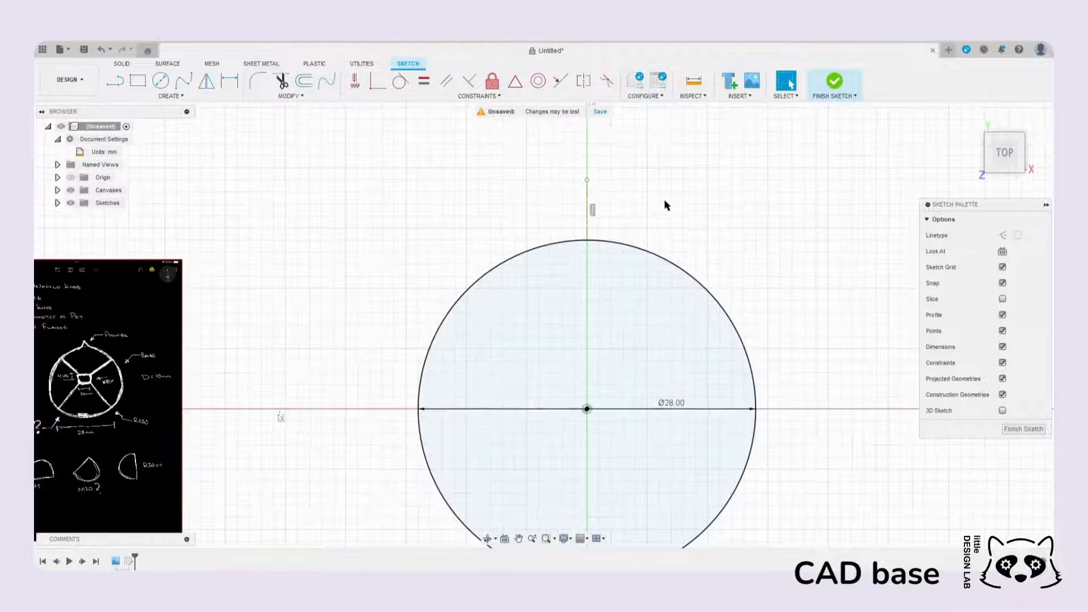
scroll(601, 194, "up", 2)
scroll(594, 219, "down", 2)
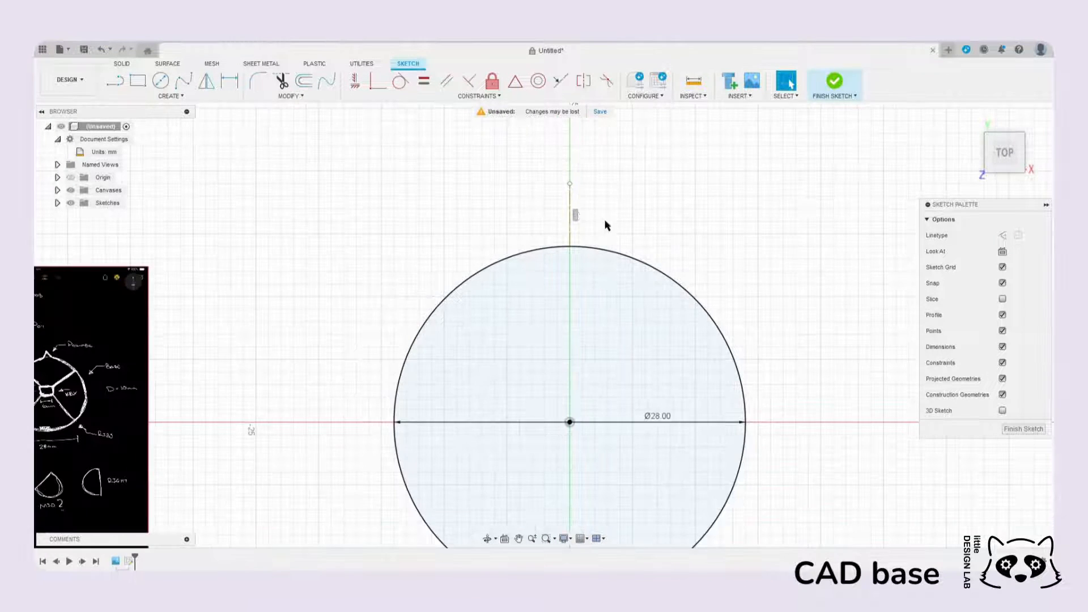
middle_click_drag(603, 270, 628, 268)
scroll(600, 227, "up", 4)
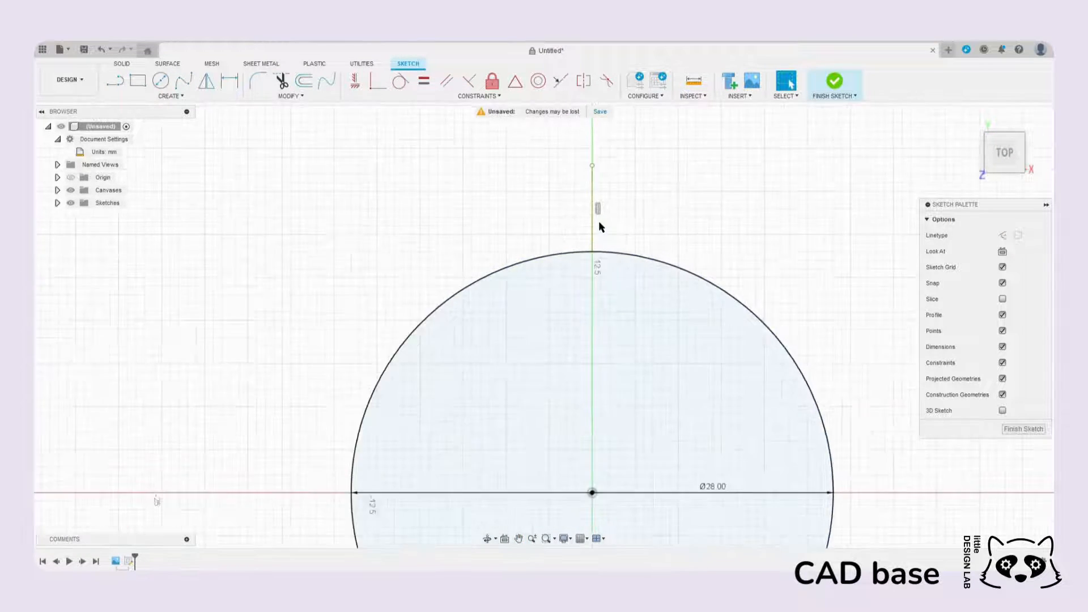
scroll(641, 238, "down", 2)
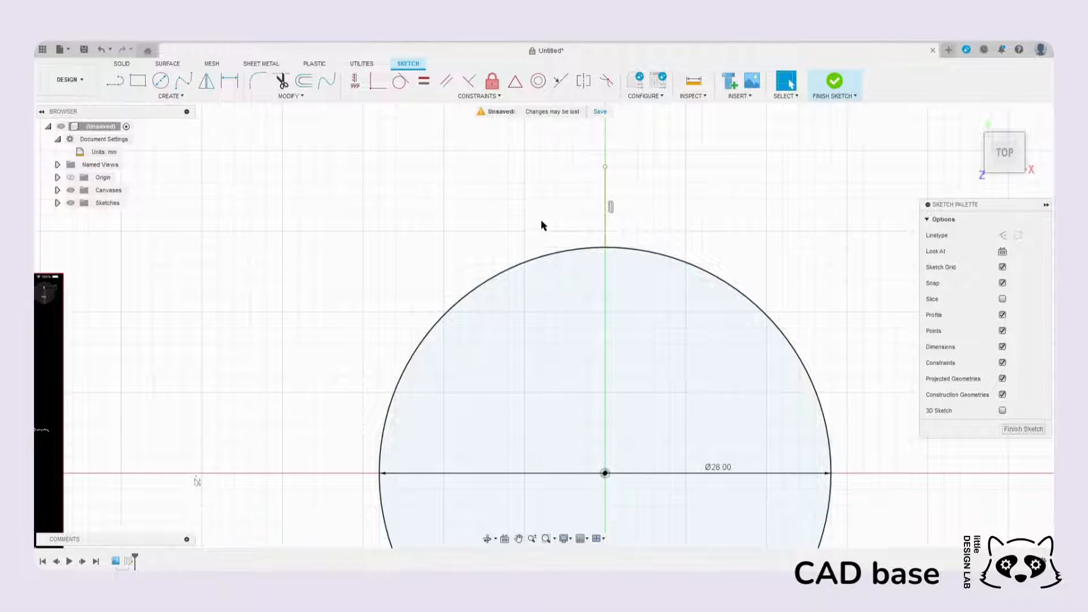
middle_click_drag(625, 250, 549, 206)
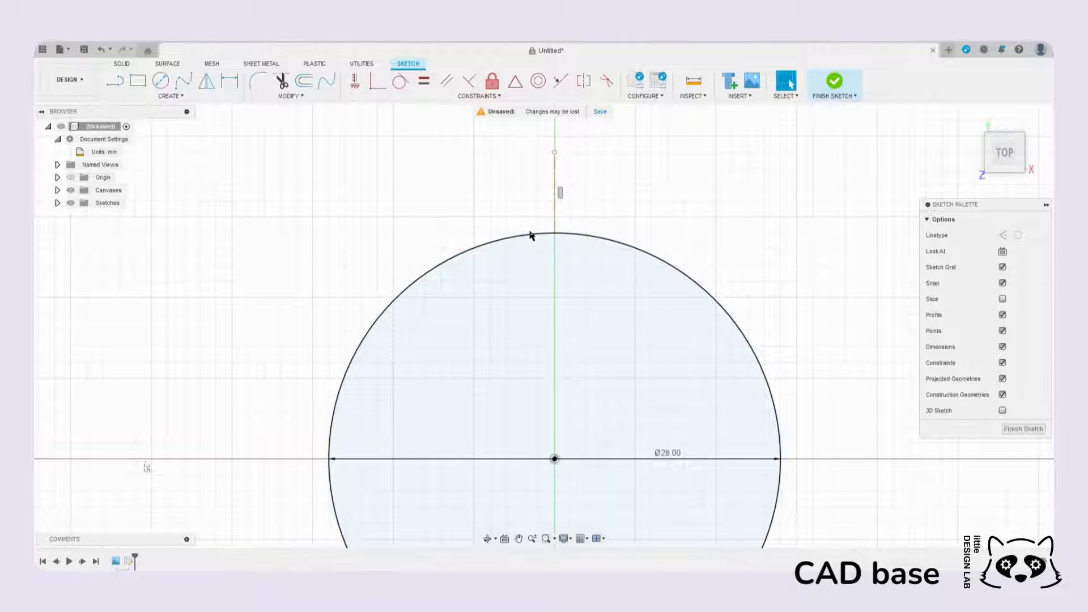
mouse_move(552, 208)
left_mouse_down()
mouse_move(594, 215)
mouse_move(509, 212)
left_mouse_up()
mouse_move(576, 224)
left_mouse_down()
mouse_move(524, 229)
mouse_move(589, 233)
left_mouse_up()
key("ctrl+z")
Step: Apply a Horizontal/Vertical constraint to align the construction line with the circle's centre point
left_click(556, 215)
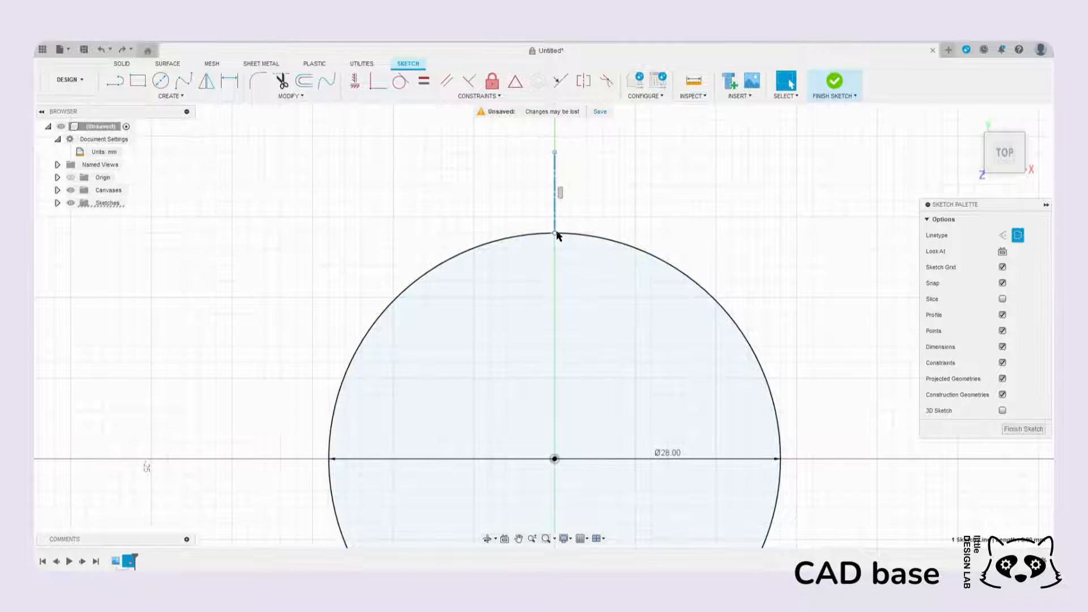
left_click_drag(534, 145, 584, 248)
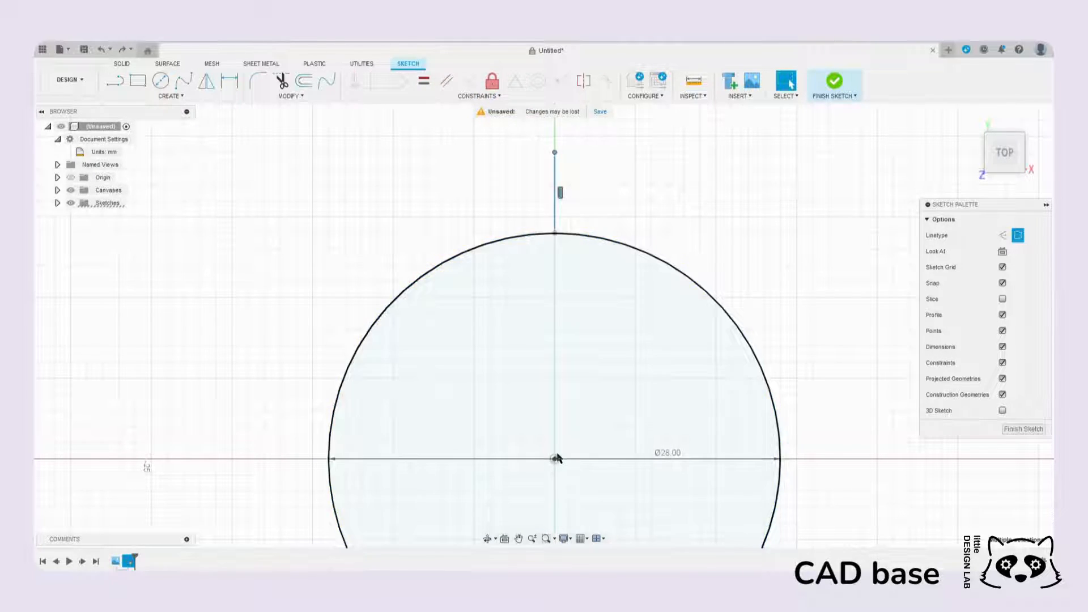
left_click(550, 202)
left_click(556, 220)
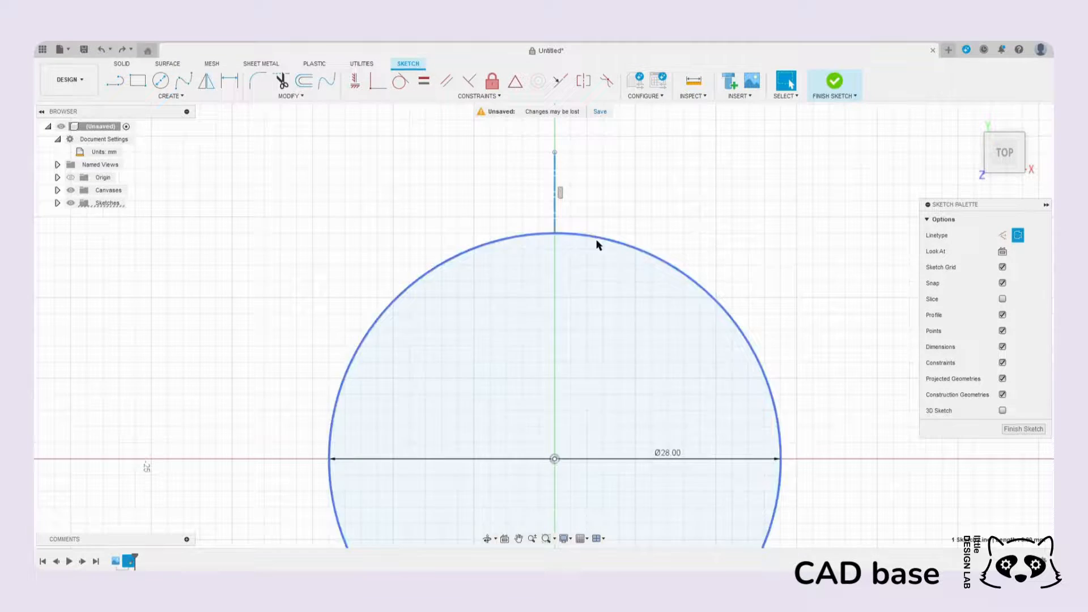
left_click(554, 459, "shift")
left_click(377, 82)
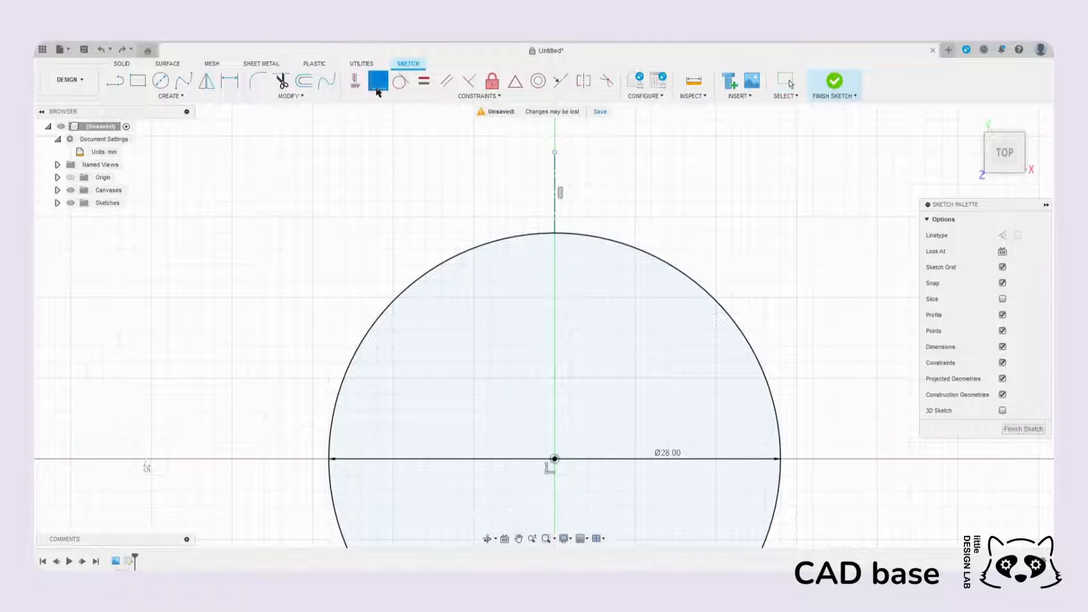
key("Escape")
Step: Draw a slanted line about 6 mm long from the construction line's upper end down to the circle's edge, left of centre
left_click(555, 215)
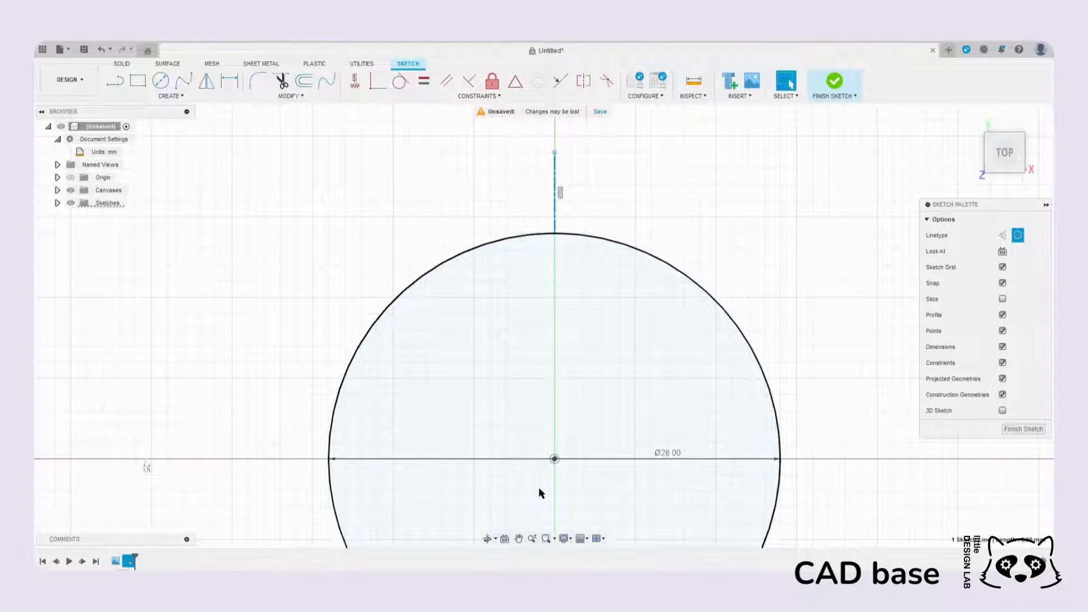
scroll(567, 218, "down", 2)
mouse_move(589, 211)
middle_mouse_down()
mouse_move(692, 231)
mouse_move(588, 204)
mouse_move(539, 222)
middle_mouse_up()
left_click(692, 231)
scroll(693, 231, "up", 2)
scroll(508, 192, "up", 1)
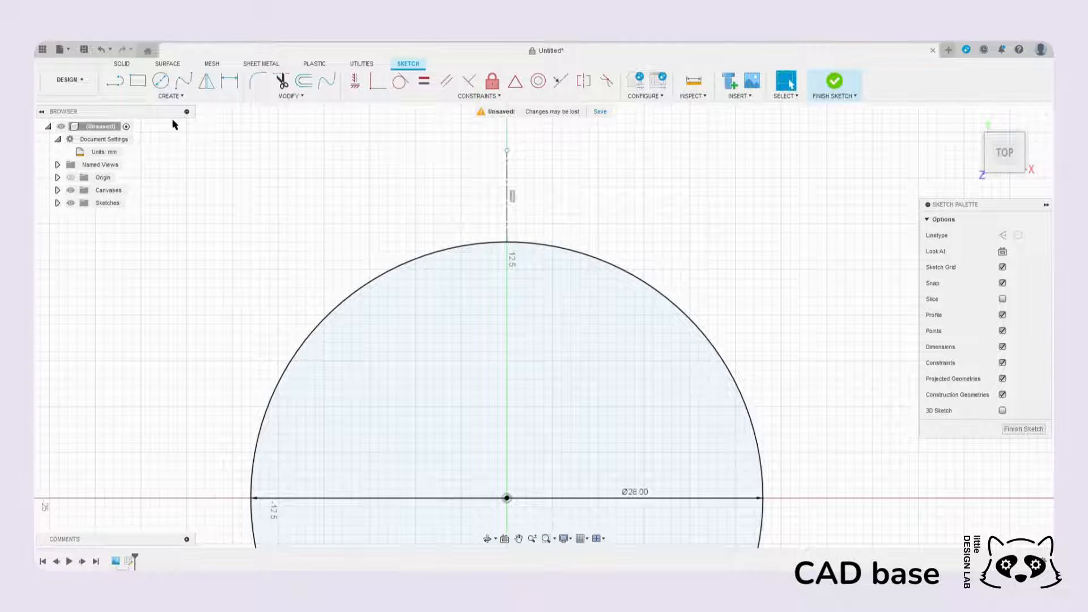
left_click(115, 83)
scroll(543, 170, "up", 1)
left_click(498, 146)
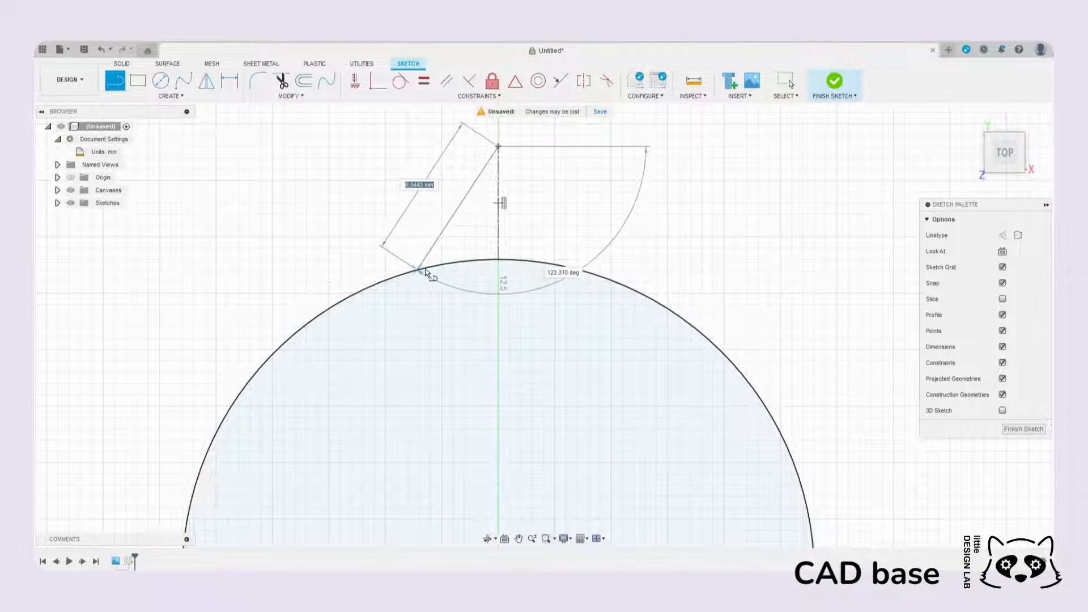
left_click(426, 266)
key("Escape")
Step: Lower the slanted line's top point along the vertical axis and shift its foot along the circle to test how they move
left_click(459, 215)
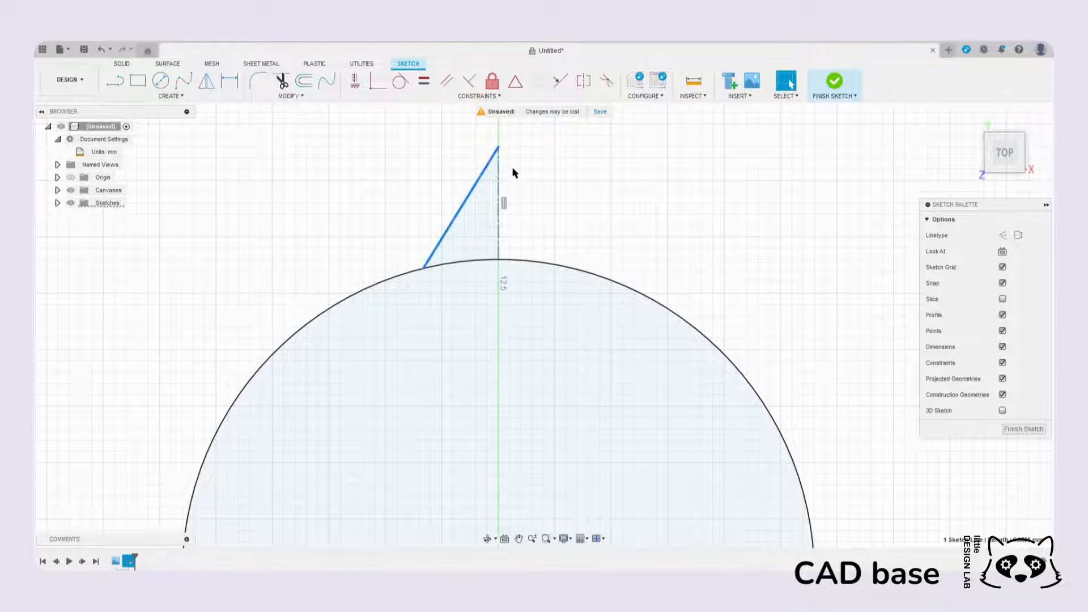
left_click_drag(498, 148, 497, 173)
left_click_drag(423, 268, 443, 275)
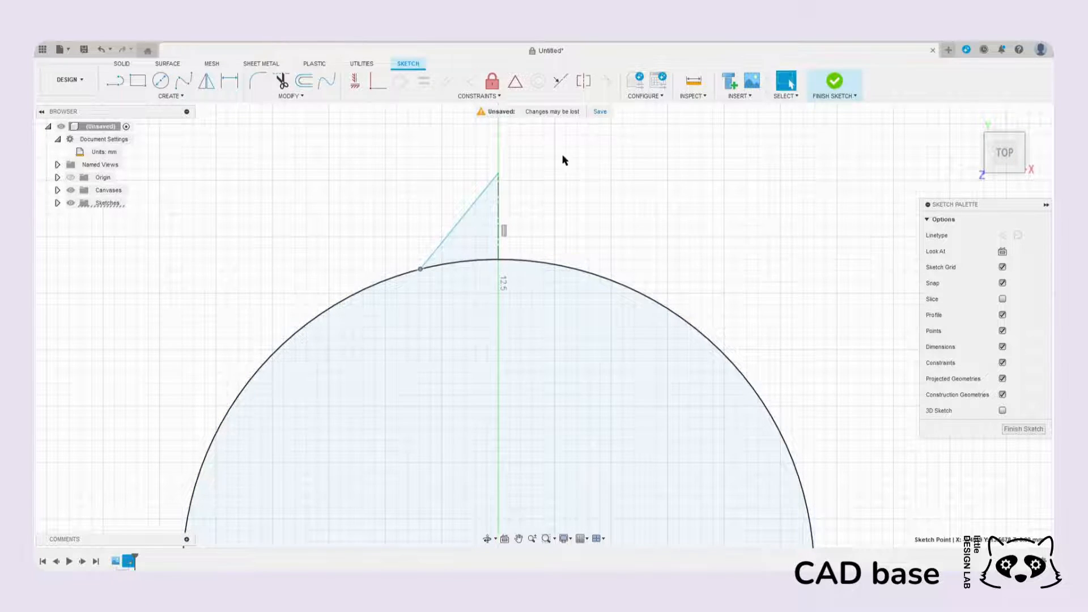
scroll(563, 170, "down", 3)
scroll(544, 255, "up", 3)
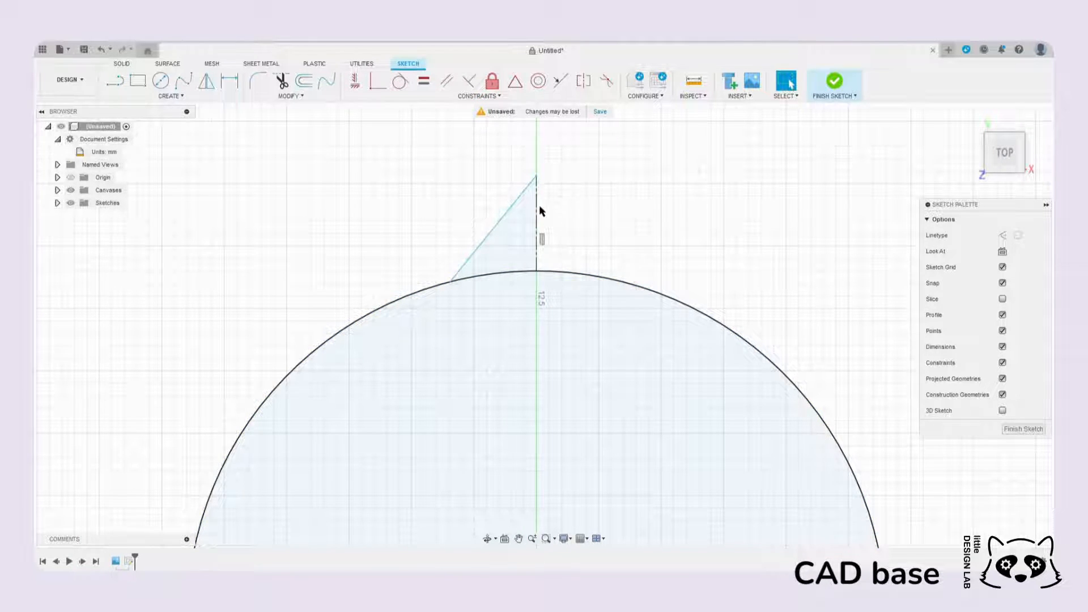
Step: Mirror the slanted line across the vertical construction line to form the pointer's second side
left_click(509, 211)
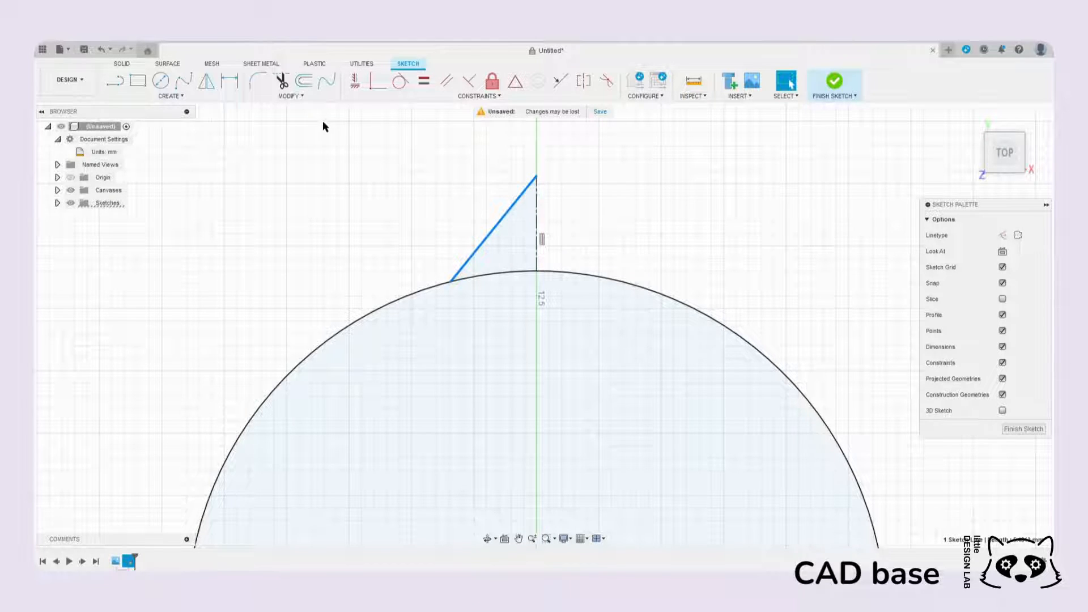
left_click(206, 81)
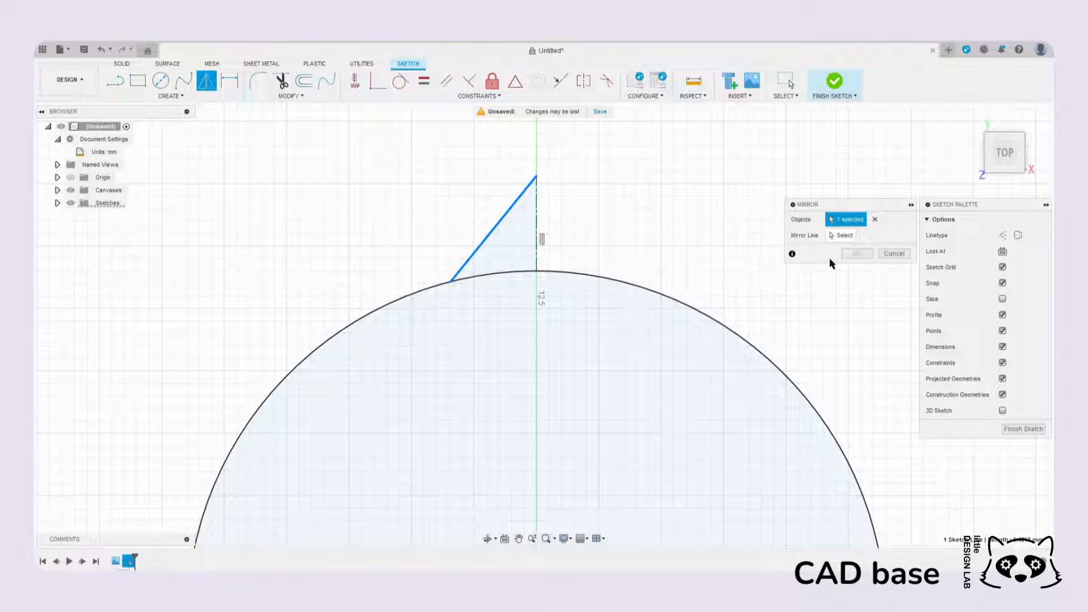
left_click(842, 236)
left_click(539, 264)
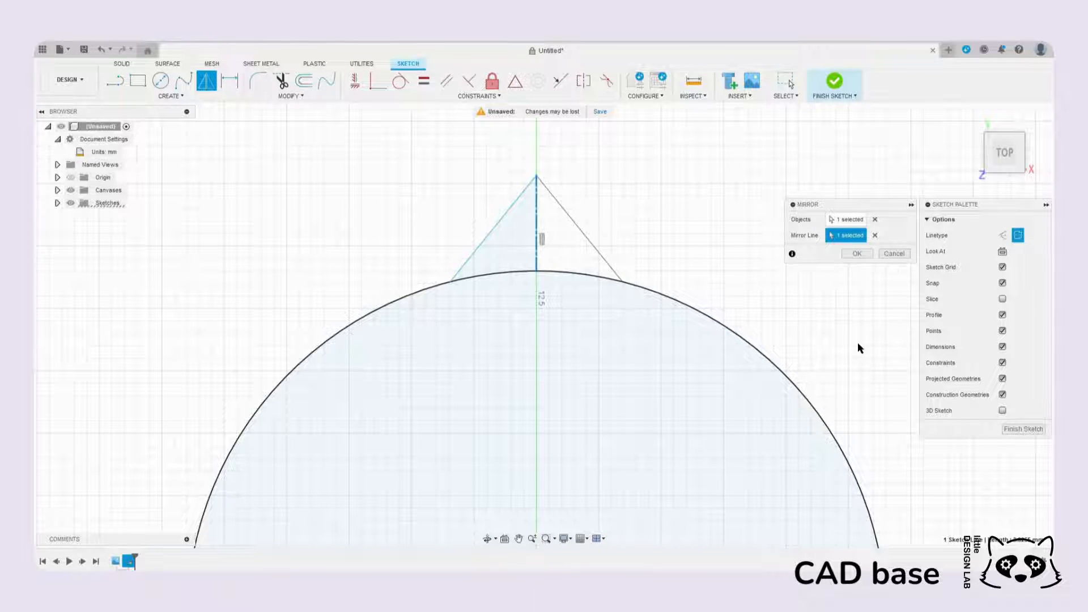
left_click(858, 254)
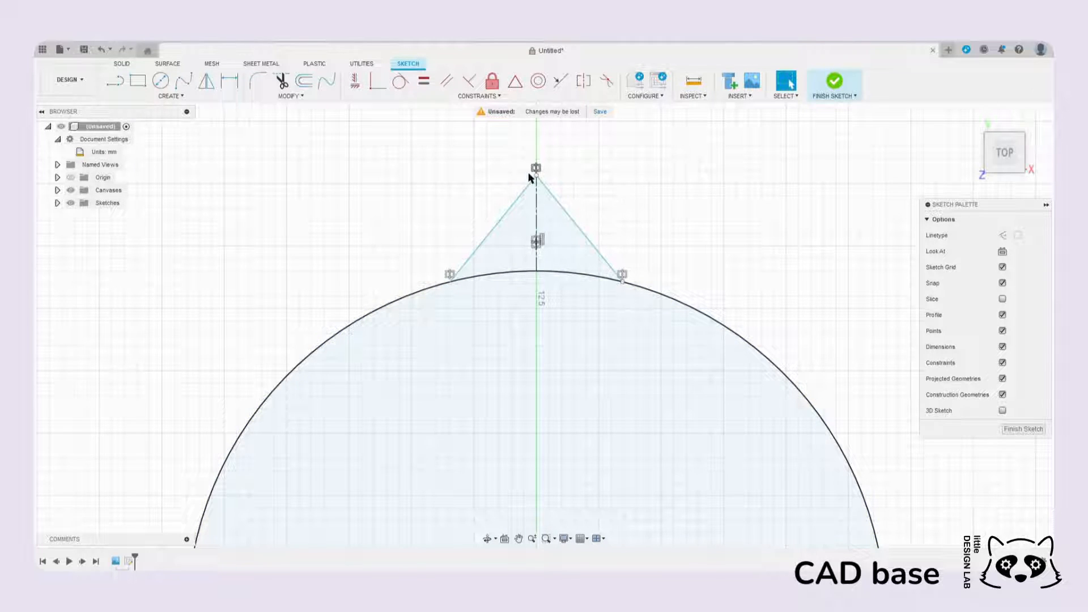
Step: Raise the pointer's tip and spread its base points along the circle to test the mirrored shape's symmetry
left_click_drag(537, 179, 539, 140)
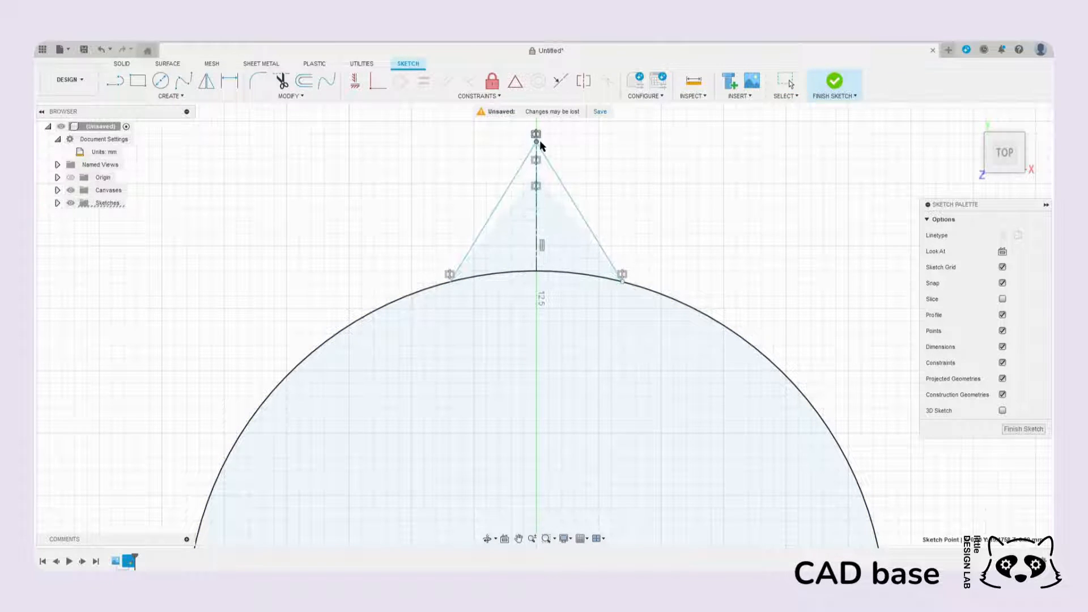
left_click_drag(622, 276, 661, 278)
scroll(647, 222, "down", 6)
scroll(671, 217, "up", 4)
mouse_move(610, 235)
middle_mouse_down()
mouse_move(619, 315)
mouse_move(615, 267)
mouse_move(575, 304)
middle_mouse_up()
scroll(619, 315, "up", 2)
scroll(587, 246, "down", 3)
scroll(593, 312, "down", 4)
scroll(606, 351, "up", 3)
mouse_move(607, 348)
middle_mouse_down()
mouse_move(658, 301)
mouse_move(585, 316)
middle_mouse_up()
scroll(590, 260, "up", 2)
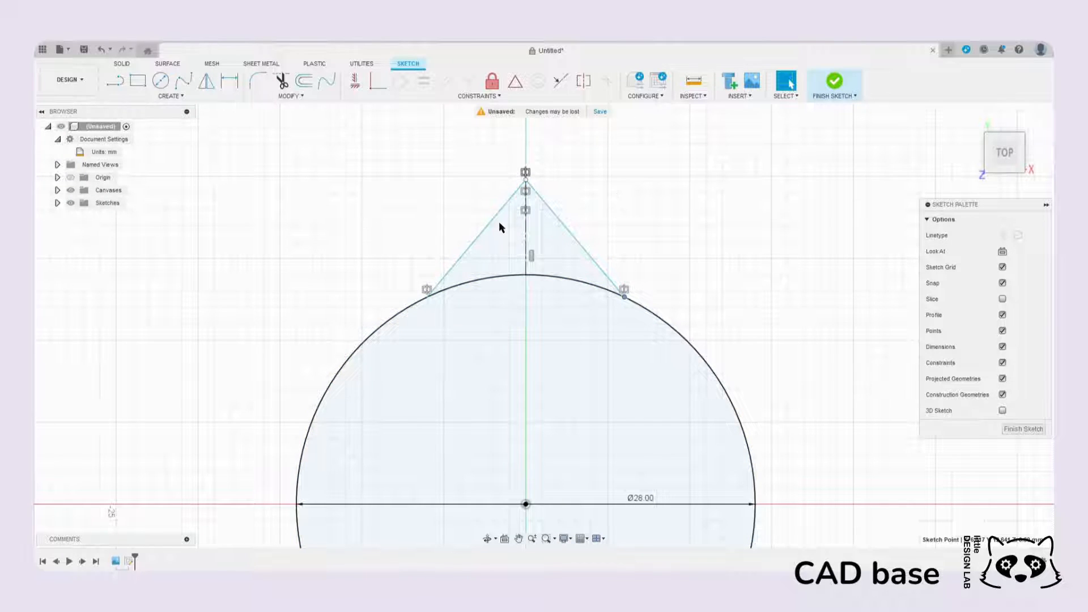
Step: Reshape the pointer roughly by lowering its tip and narrowing its base to about 3.5 mm tall and 5.5 mm wide
scroll(569, 241, "up", 4)
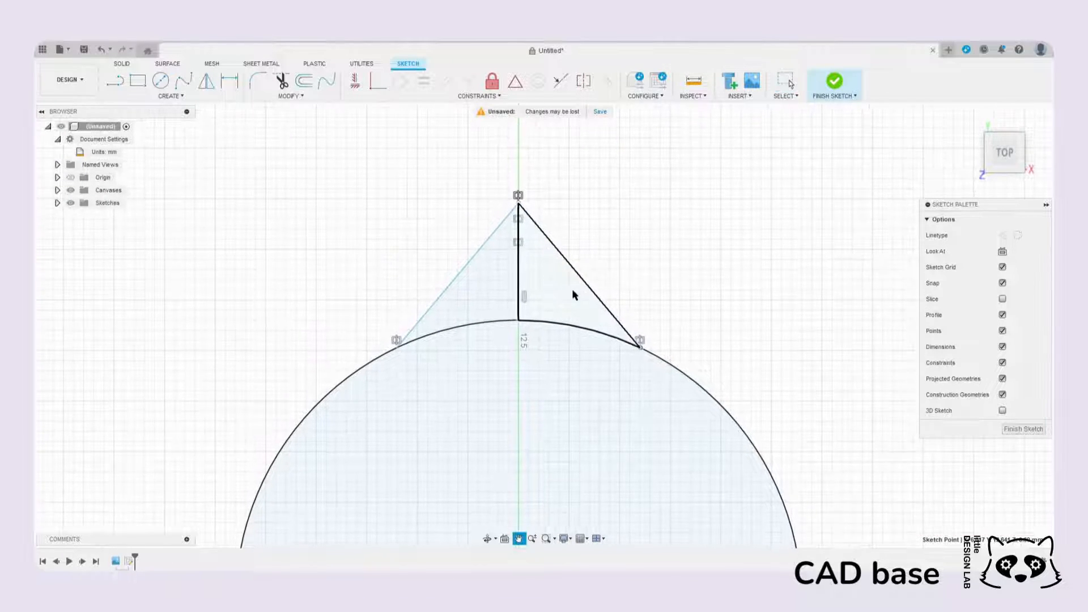
left_click_drag(516, 197, 514, 251)
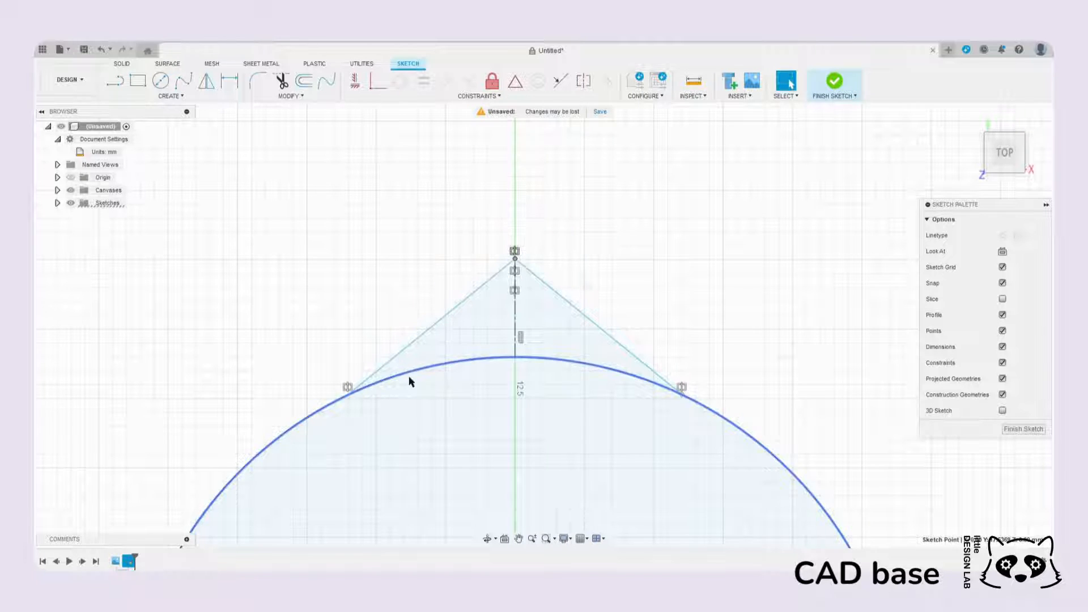
left_click_drag(349, 388, 392, 385)
key("Escape")
scroll(616, 257, "down", 5)
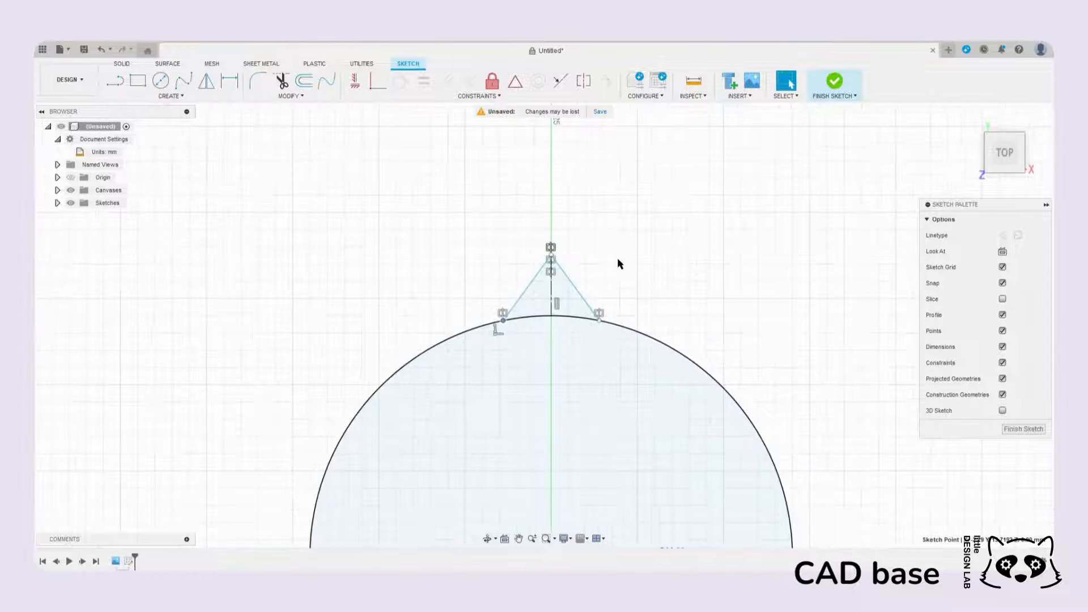
scroll(610, 259, "up", 6)
scroll(610, 258, "up", 3)
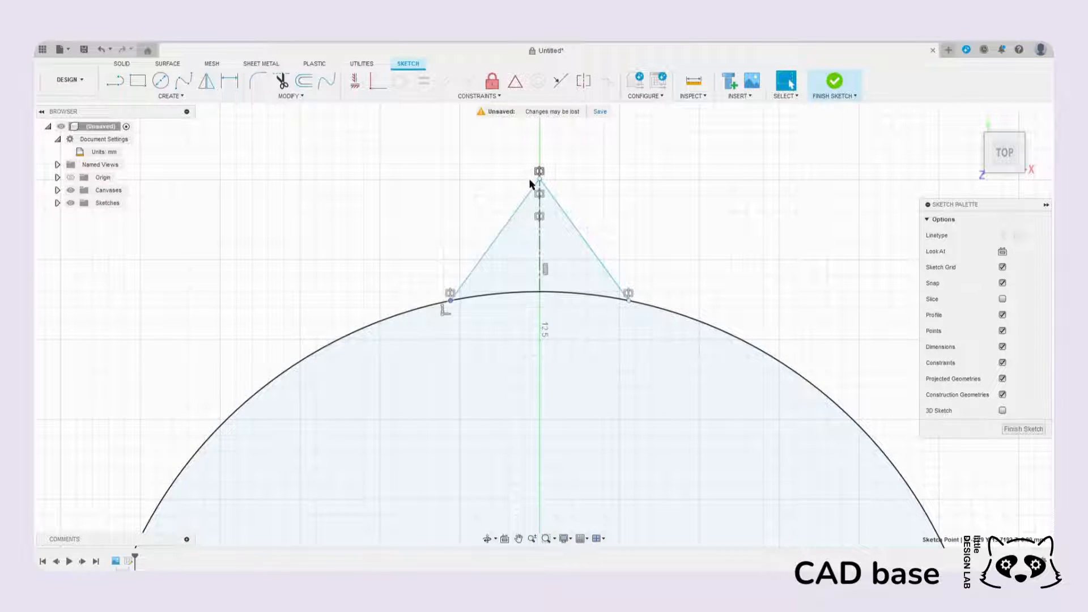
middle_click_drag(593, 233, 515, 262)
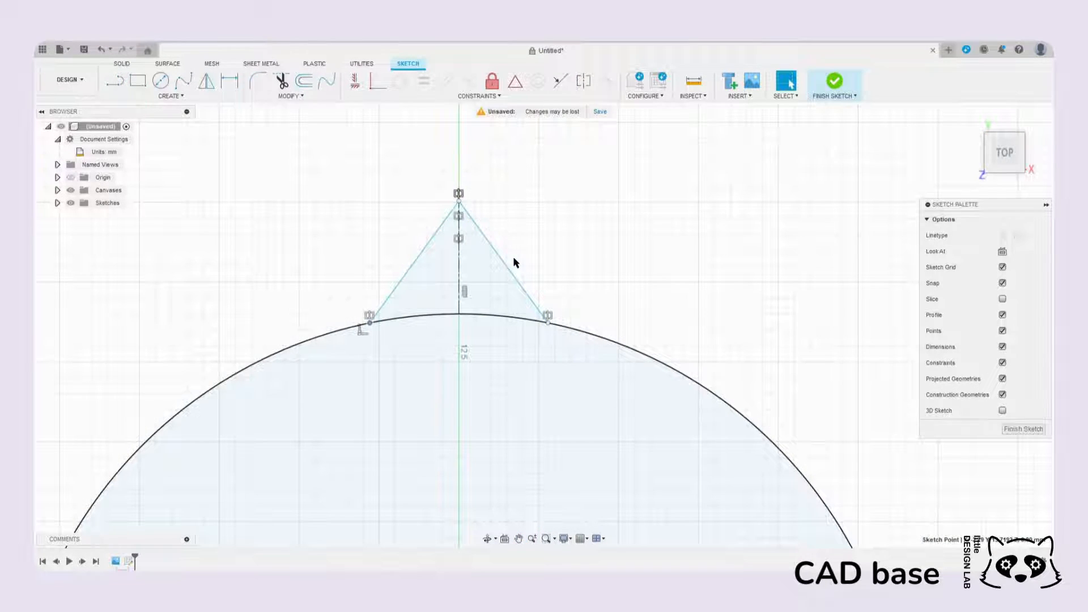
middle_click_drag(426, 282, 508, 266)
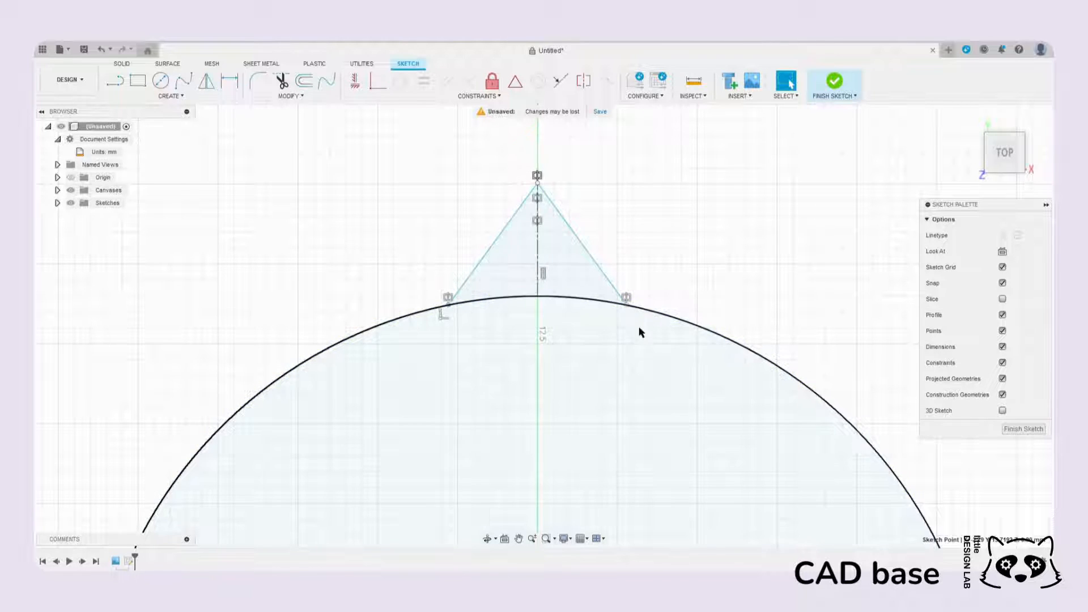
middle_click_drag(634, 310, 572, 329)
Step: Dimension the vertical construction line to make the pointer 3.5 mm tall
left_click(491, 248)
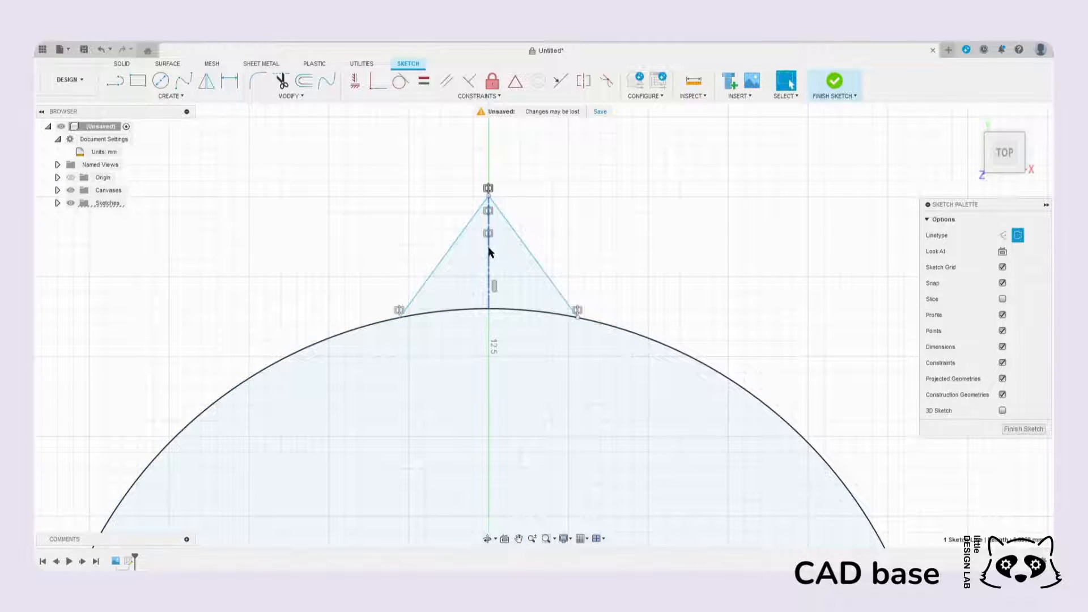
left_click(229, 81)
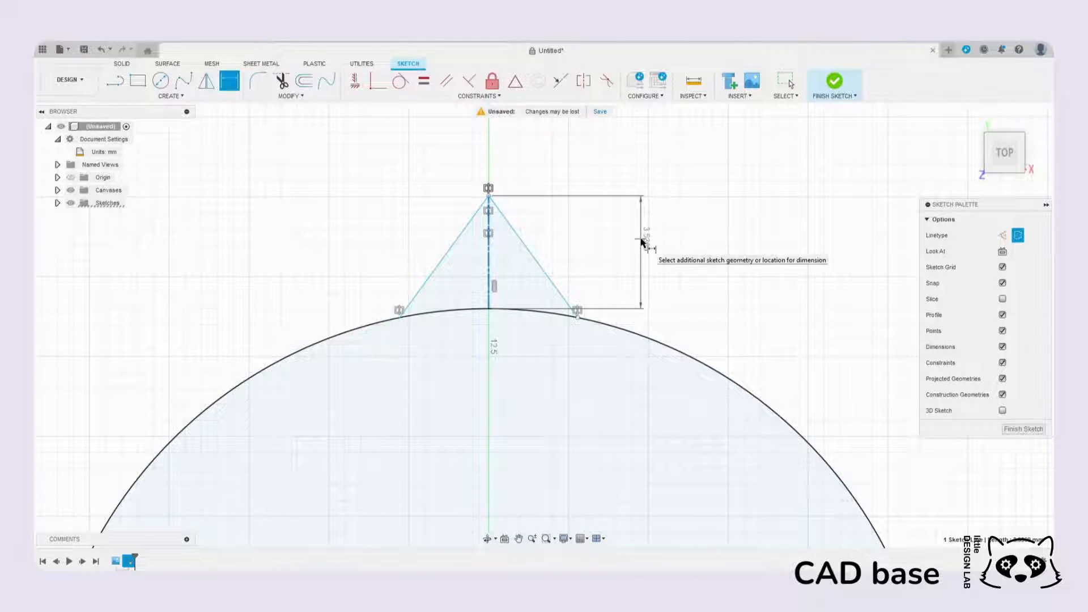
left_click(649, 238)
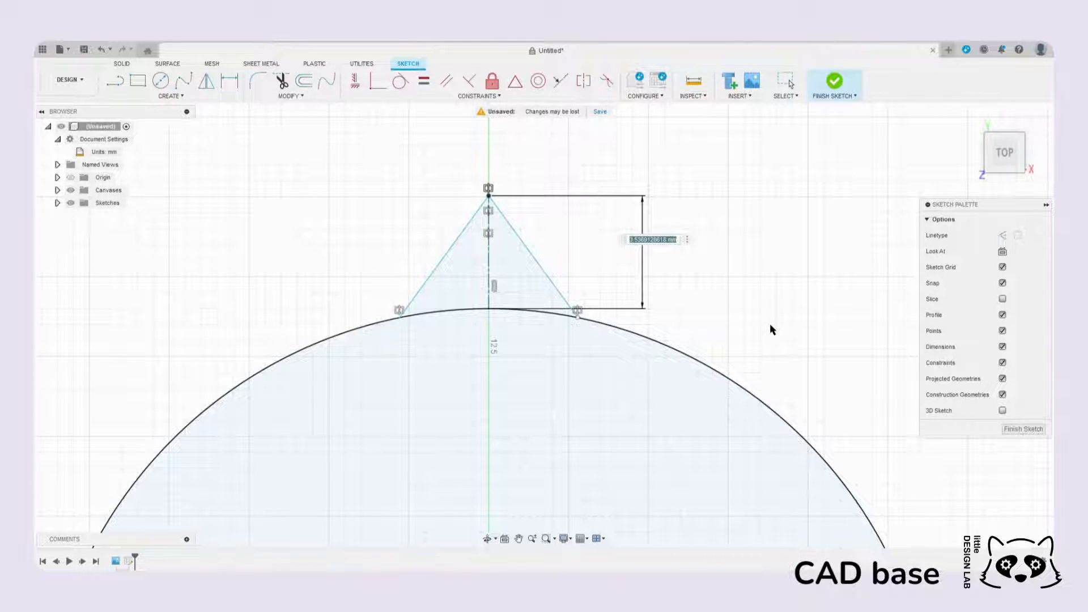
type("3.5")
key("Return")
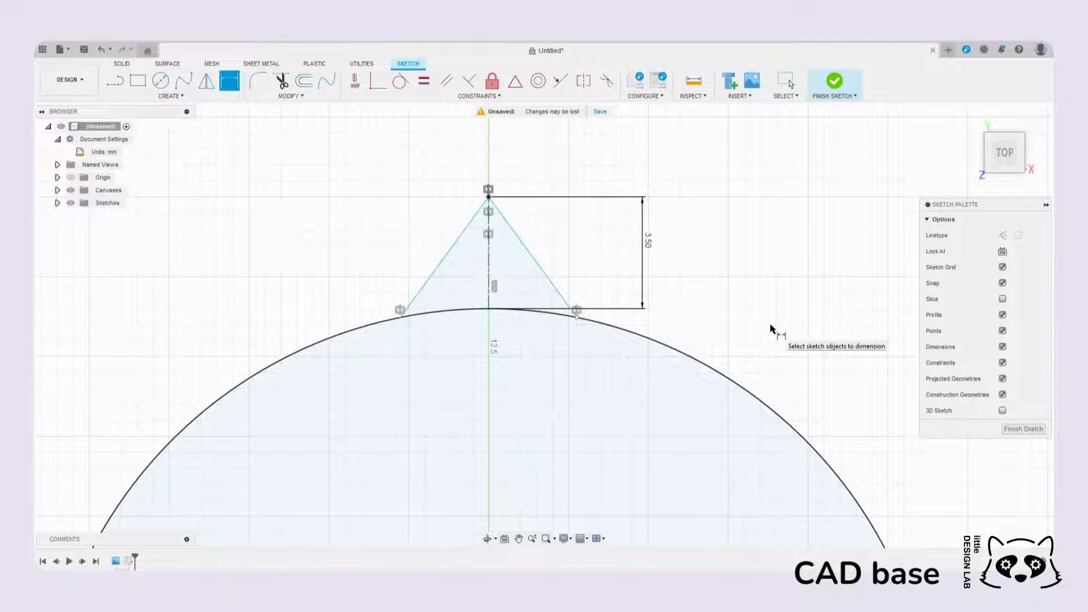
Step: Dimension the horizontal distance between the pointer's two base points as 5.5 mm
left_click(402, 318)
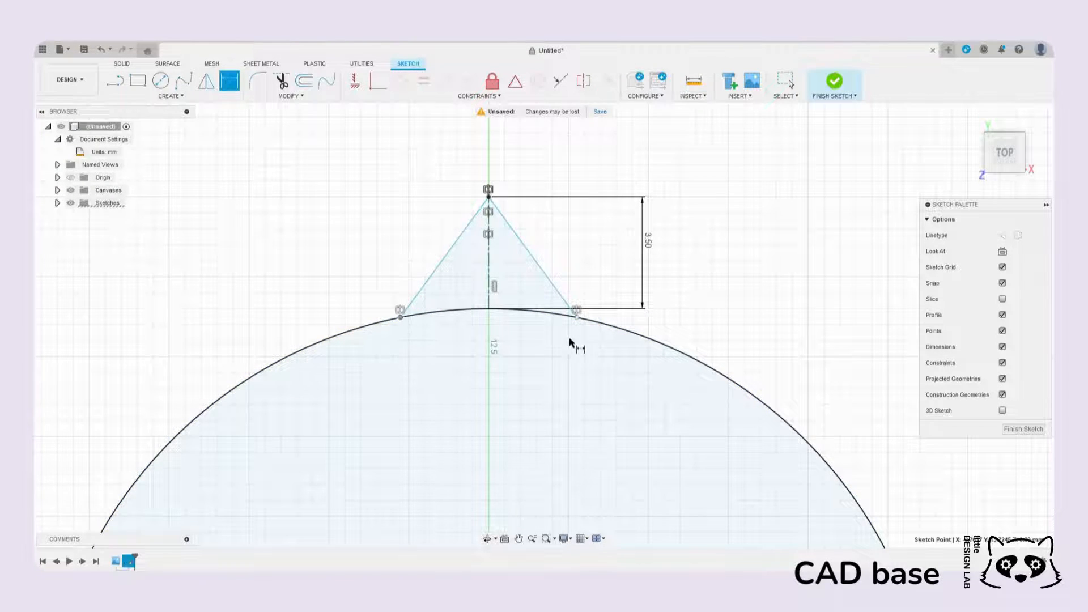
left_click(576, 317)
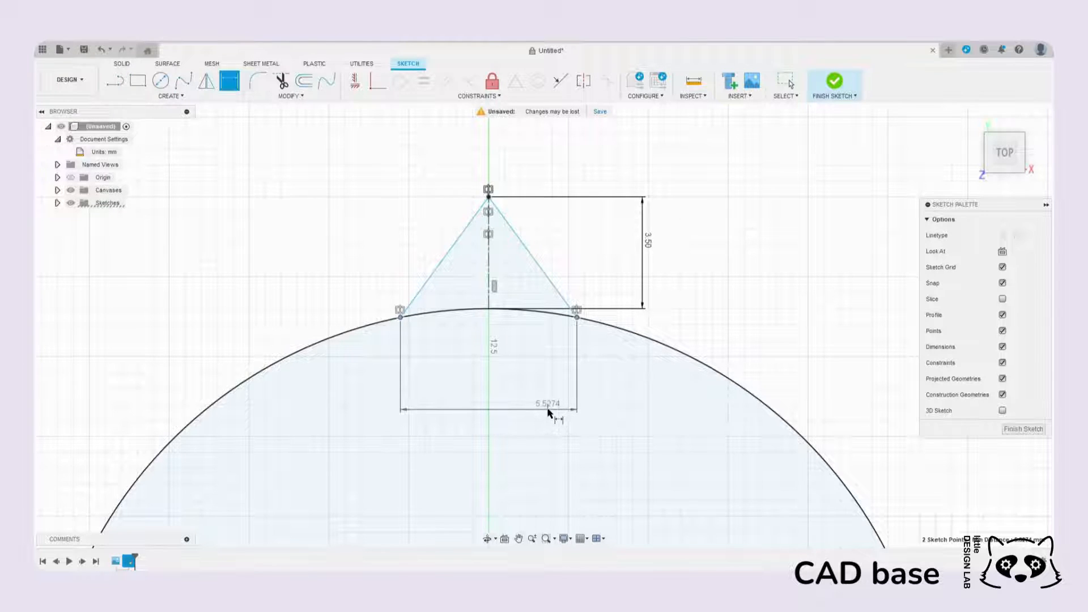
left_click(556, 409)
type("5.5")
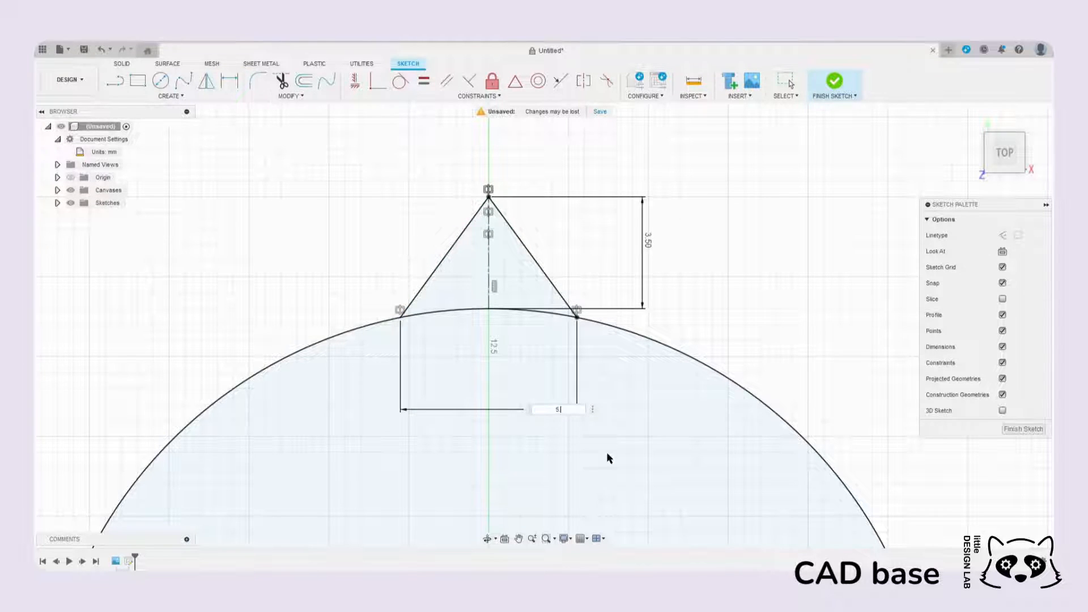
key("Return")
Step: Change the pointer's height dimension to 3 mm and its base width dimension to 5 mm
scroll(614, 340, "down", 3)
middle_click_drag(574, 314, 660, 233)
scroll(659, 232, "up", 2)
scroll(752, 202, "up", 2)
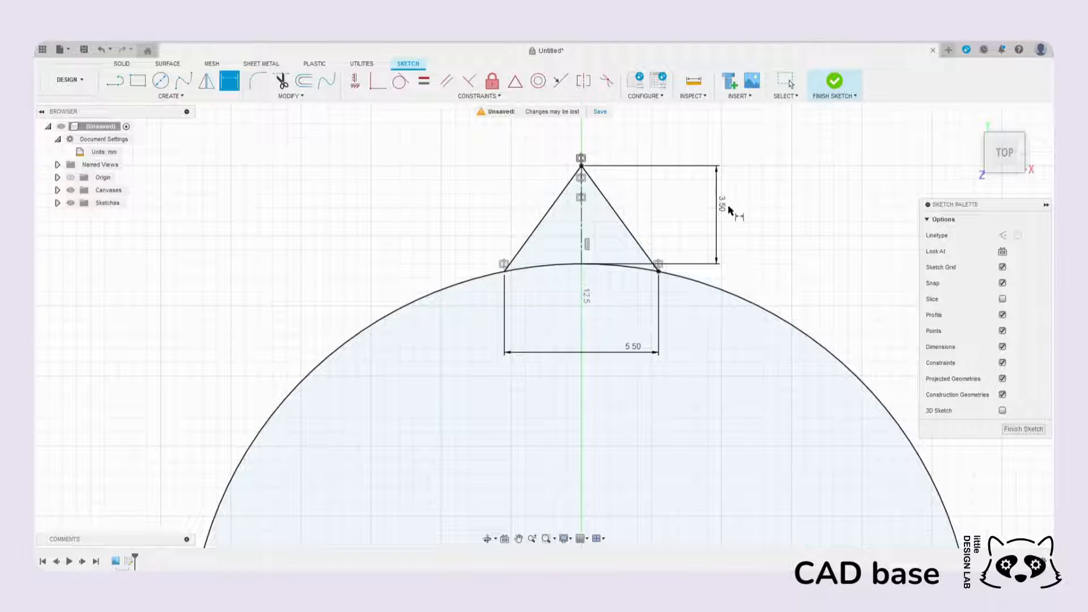
double_click(722, 204)
type("3")
key("Return")
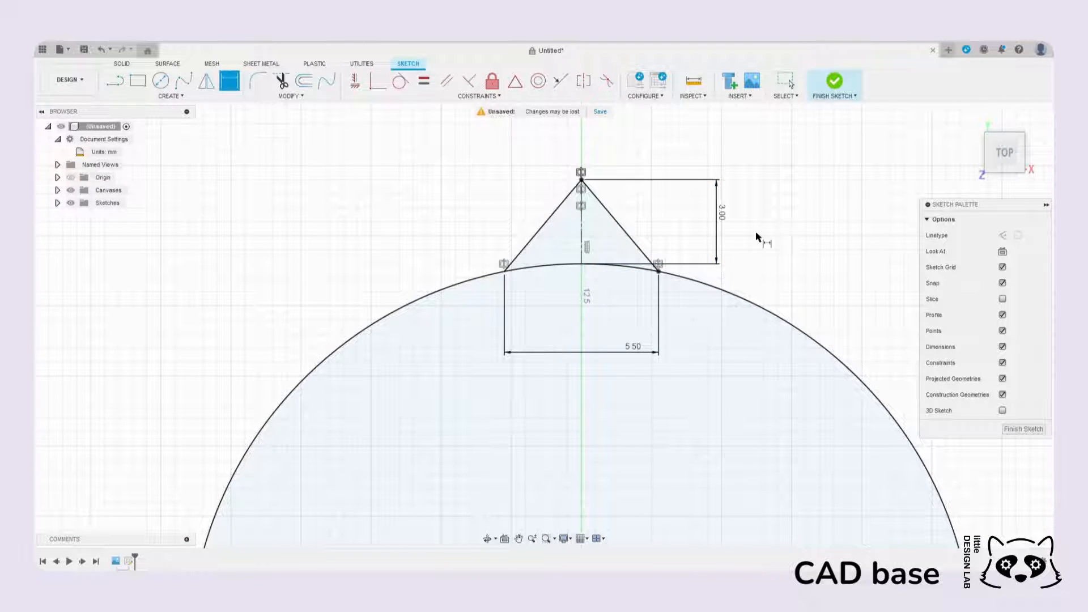
double_click(634, 346)
type("5")
key("Return")
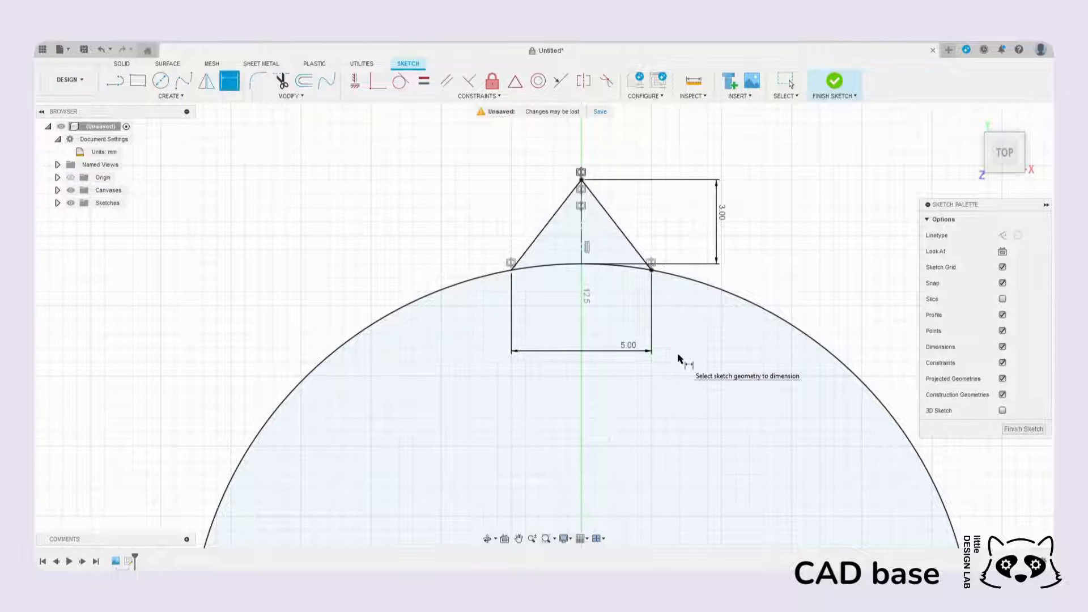
Step: Examine the points where the pointer's slanted sides meet the circle
scroll(647, 232, "down", 3)
scroll(670, 272, "up", 3)
scroll(670, 273, "up", 2)
mouse_move(688, 243)
middle_mouse_down()
mouse_move(753, 212)
mouse_move(706, 193)
middle_mouse_up()
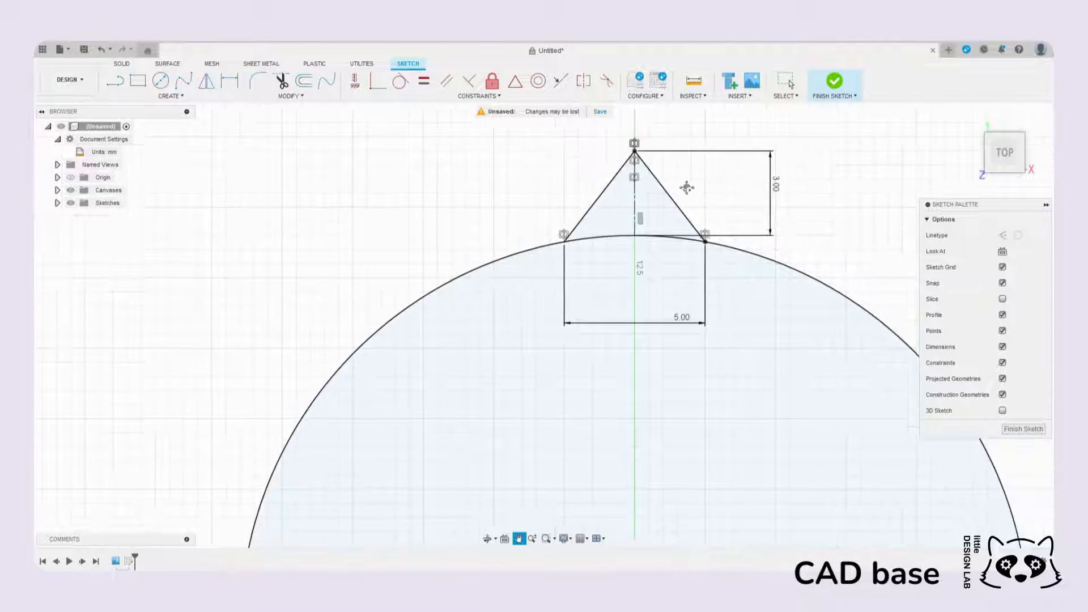
scroll(706, 193, "down", 2)
key("d")
scroll(607, 214, "up", 6)
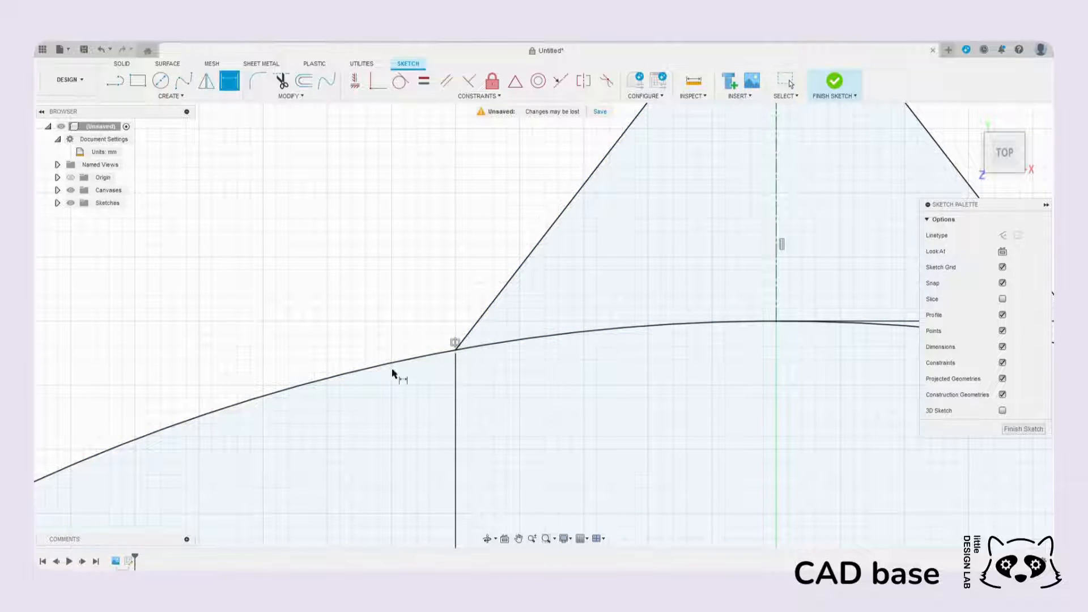
scroll(487, 283, "down", 4)
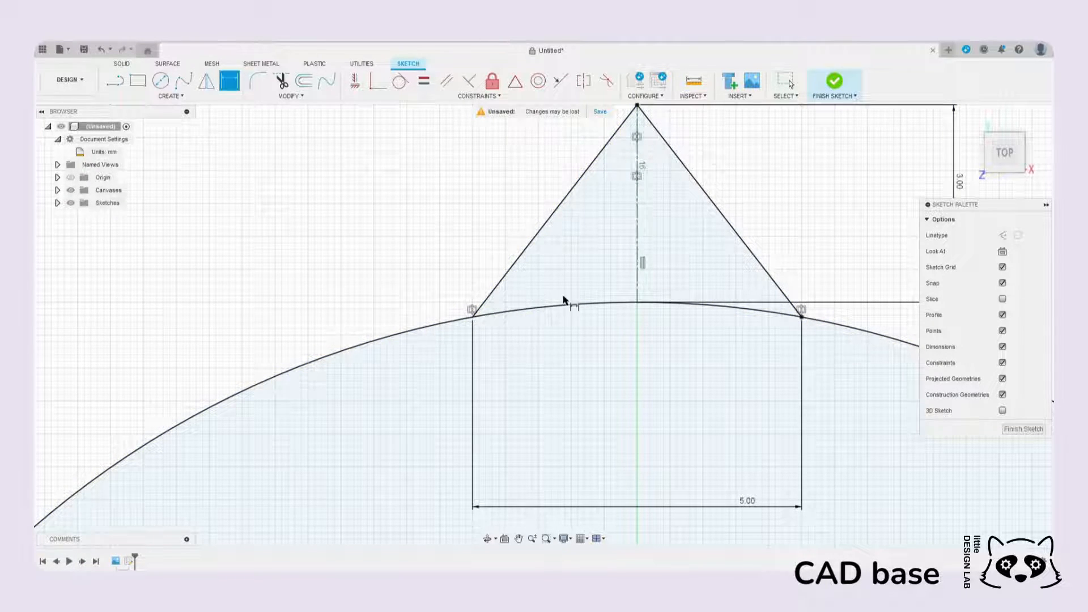
middle_click_drag(563, 296, 474, 277)
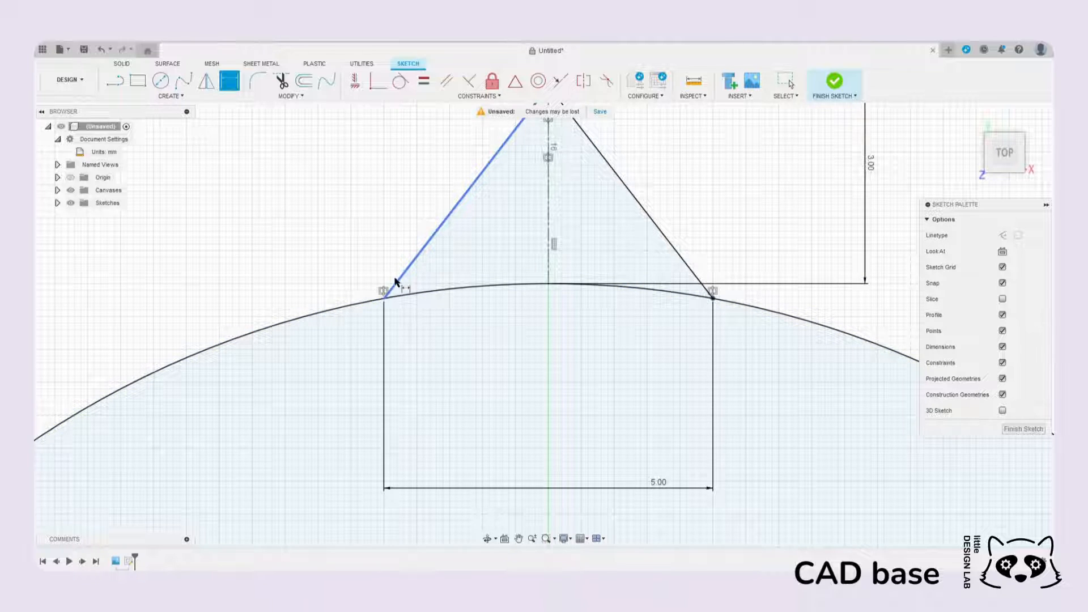
middle_click_drag(565, 282, 502, 304)
Step: Break the circle at its intersections with the pointer's sides, selecting the arc between the two base points
left_click(304, 96)
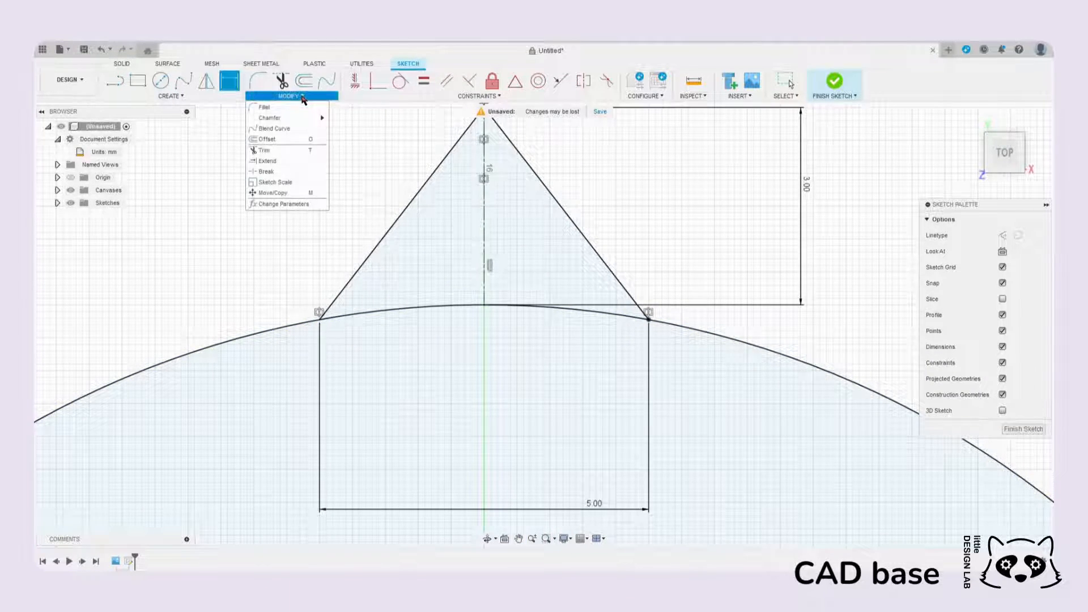
left_click(288, 170)
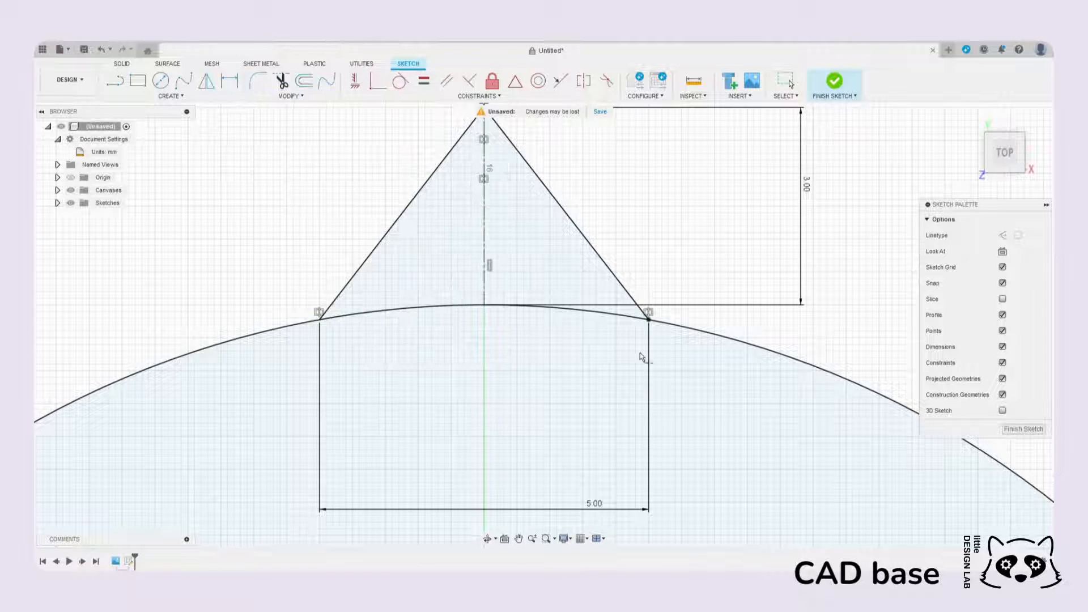
left_click(627, 316)
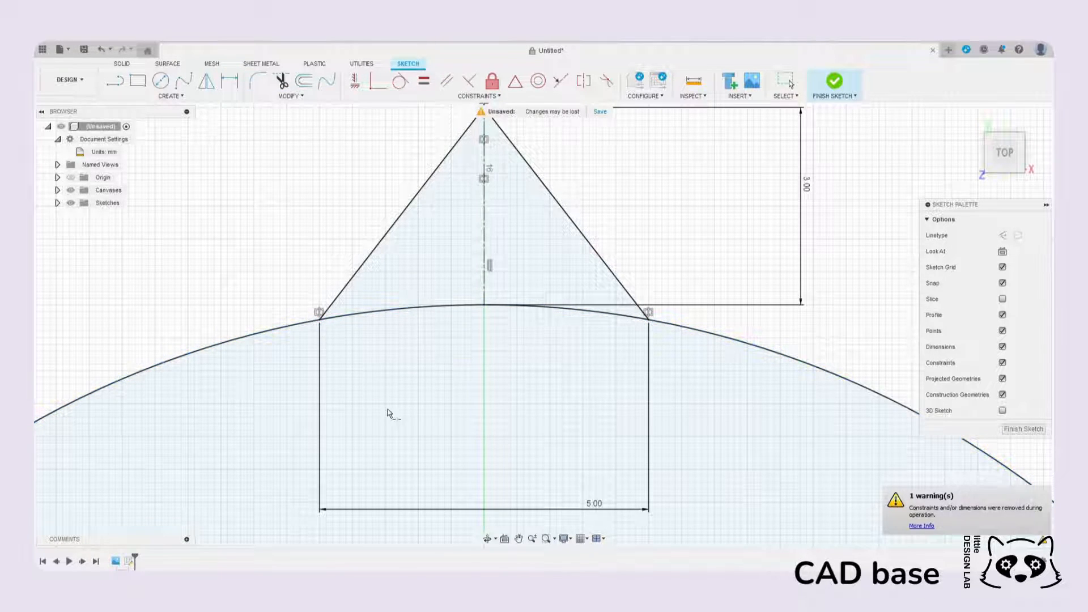
Step: Convert the arc between the pointer's two base points into construction geometry
key("Escape")
left_click(426, 309)
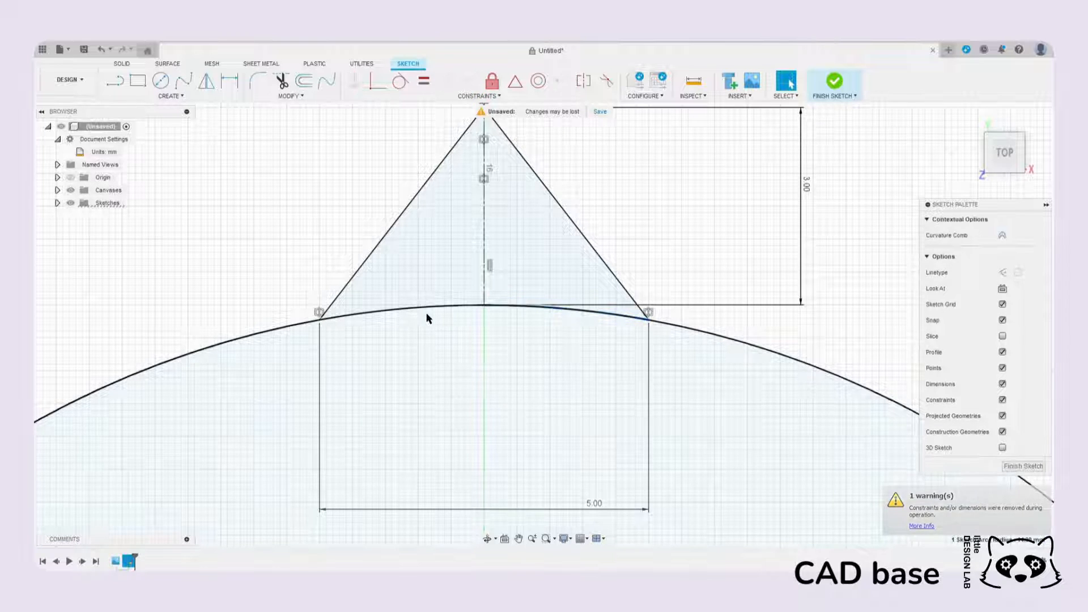
left_click(1004, 273)
left_click(709, 189)
Step: Fillet the corner between the pointer's left side and the circle with a 1.5 mm radius
scroll(708, 201, "down", 3)
mouse_move(555, 240)
middle_mouse_down()
mouse_move(614, 170)
mouse_move(564, 262)
middle_mouse_up()
scroll(605, 223, "up", 1)
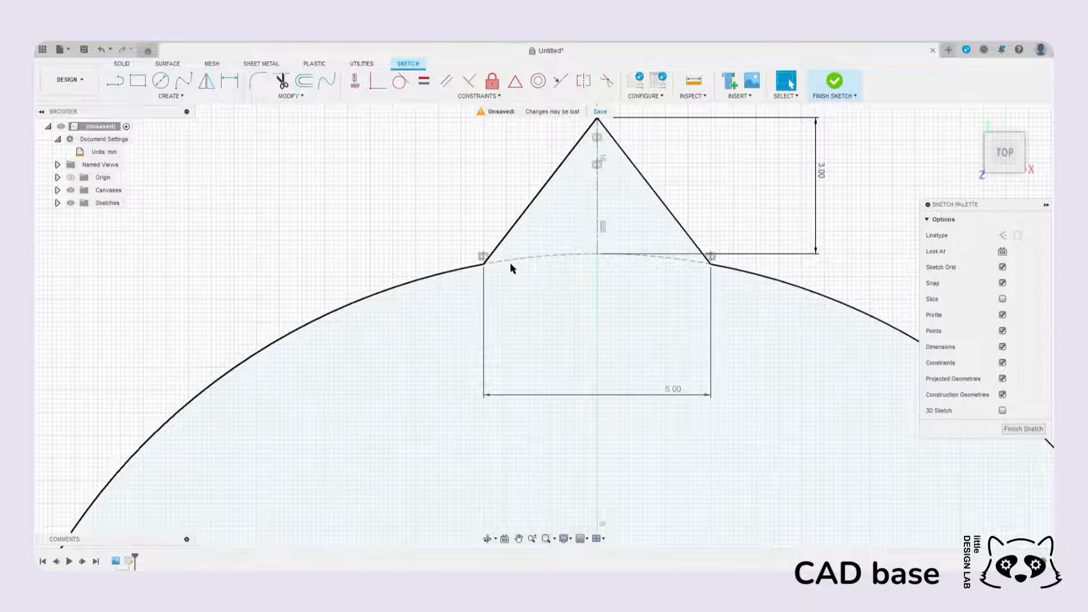
scroll(498, 252, "up", 2)
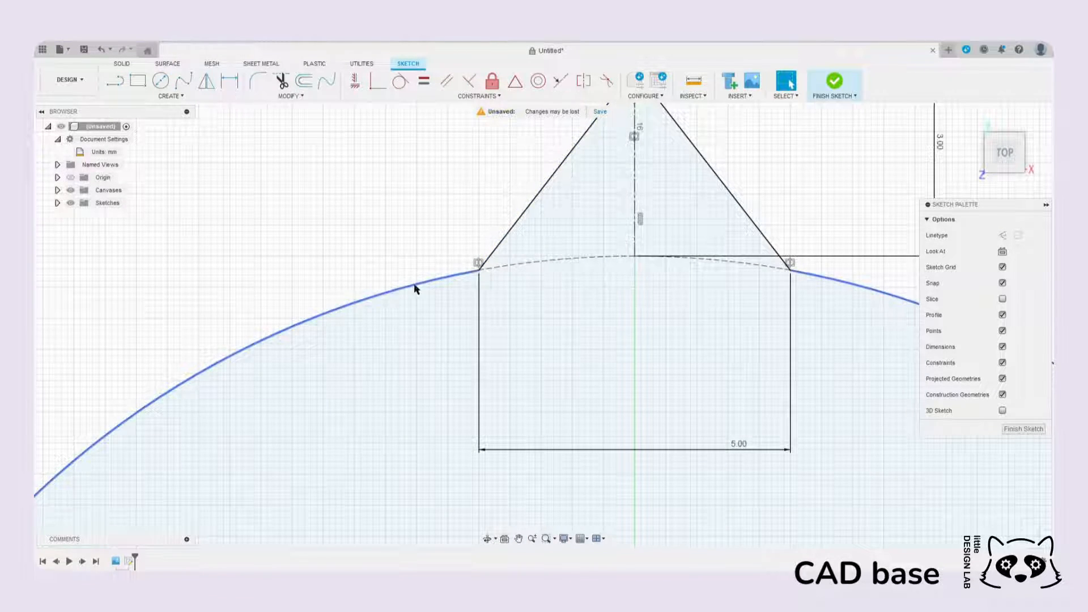
left_click(258, 81)
left_click(498, 244)
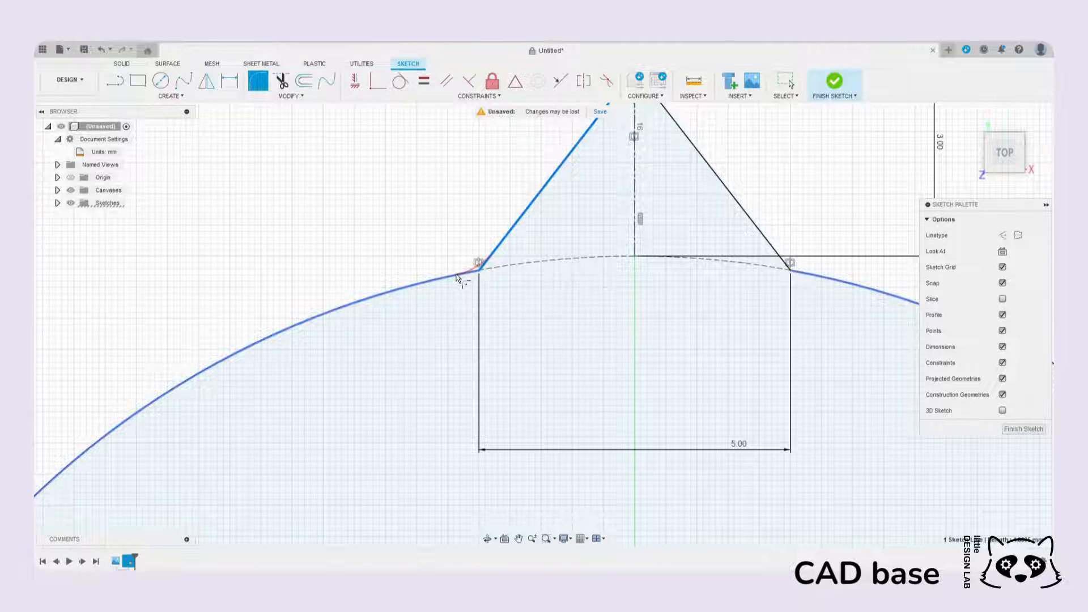
left_click(460, 279)
scroll(491, 281, "up", 2)
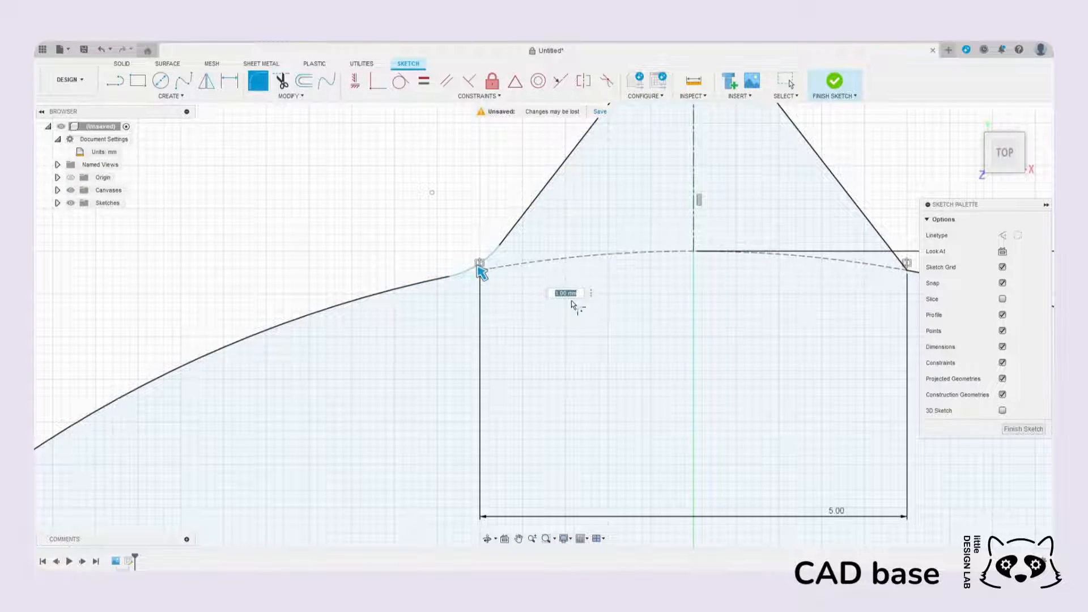
type("1.5")
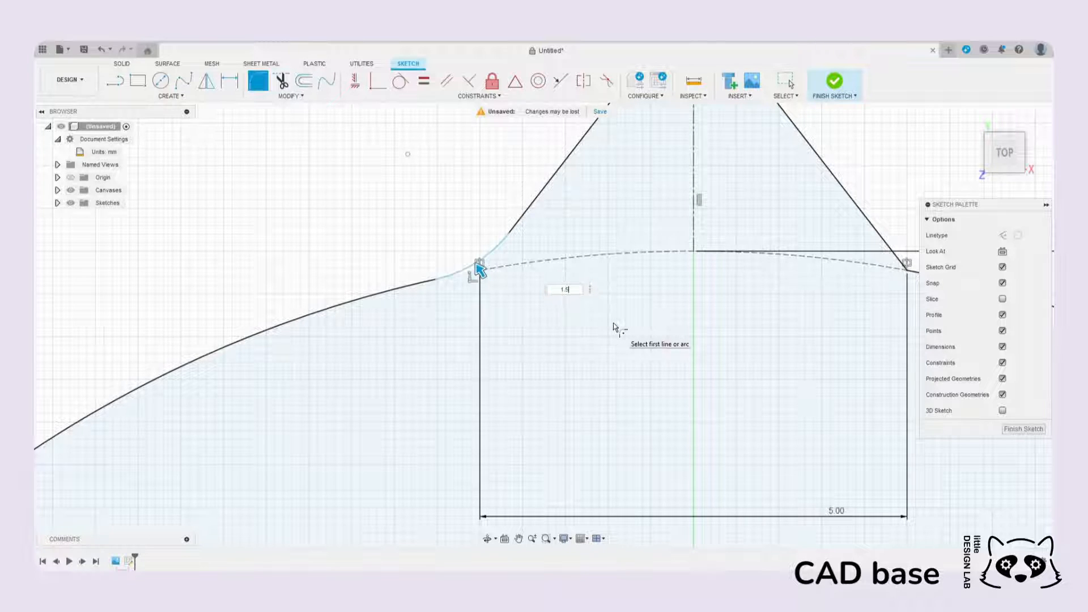
key("Return")
scroll(617, 335, "down", 3)
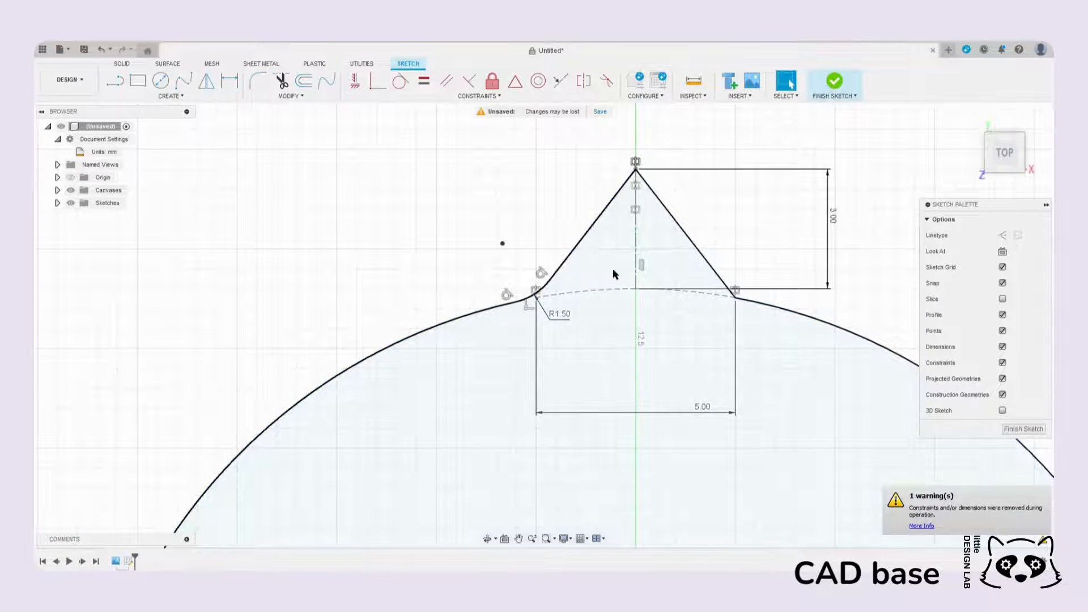
Step: Fillet the corner between the pointer's right side and the circle with a 1 mm radius
middle_click_drag(608, 257, 468, 253)
scroll(566, 299, "up", 2)
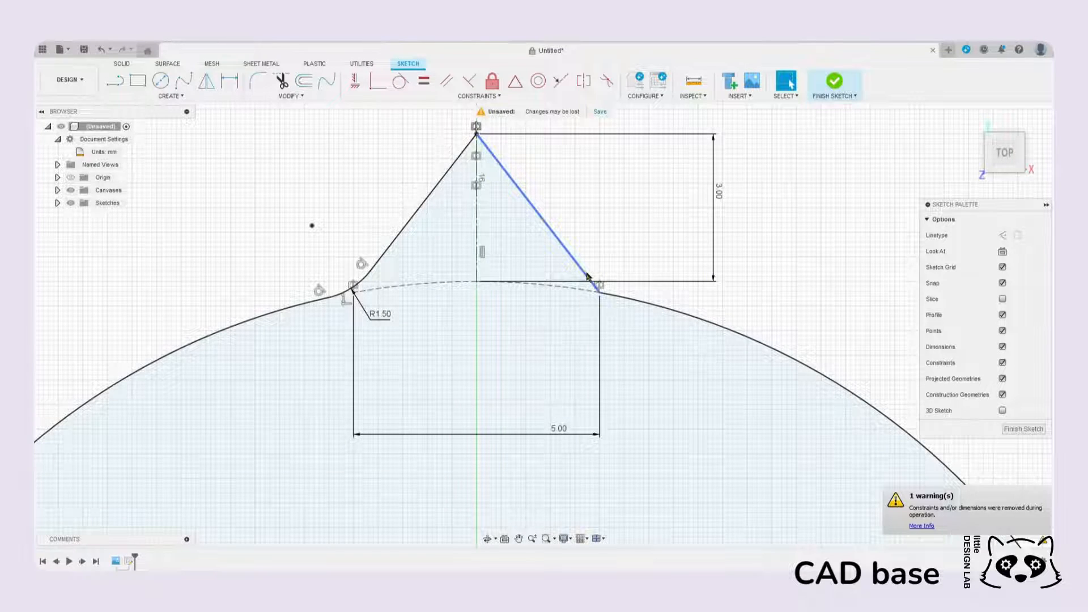
left_click(262, 80)
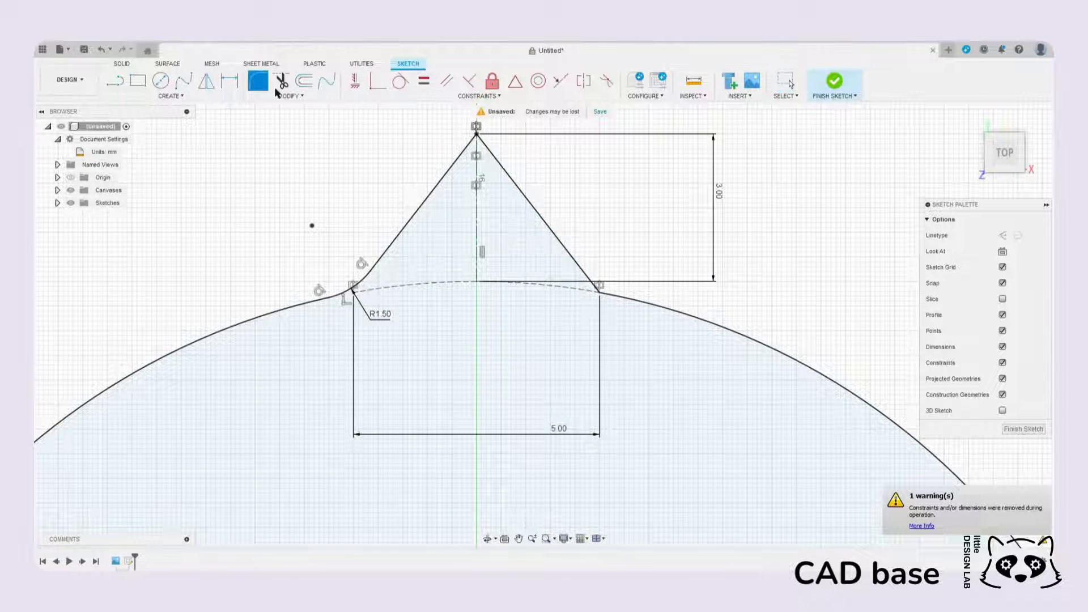
left_click(595, 290)
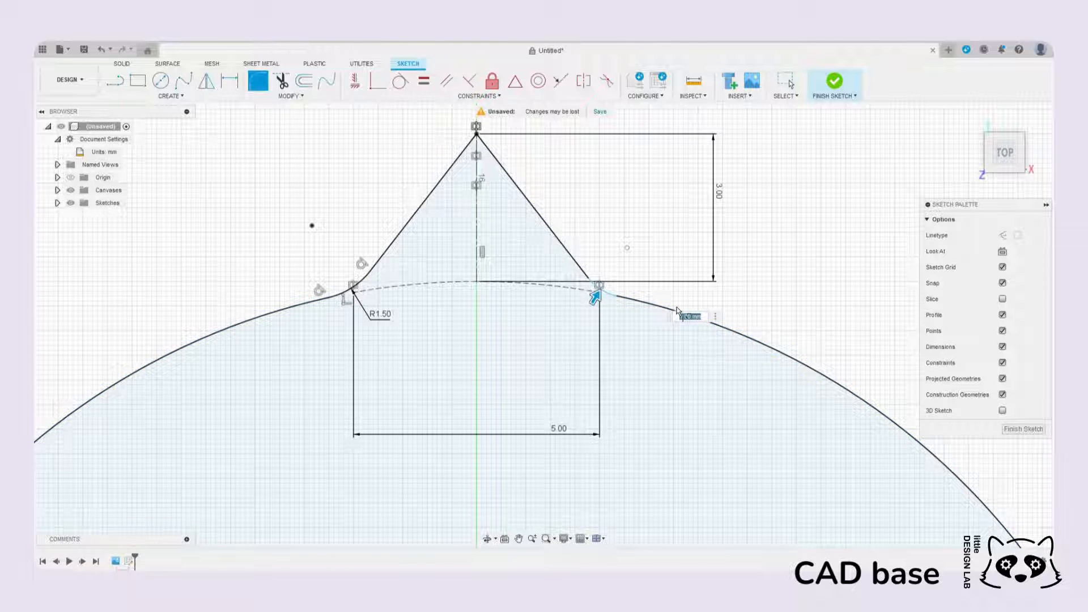
key("Return")
Step: Link the right fillet's radius to the left fillet's radius dimension
scroll(493, 360, "up", 4)
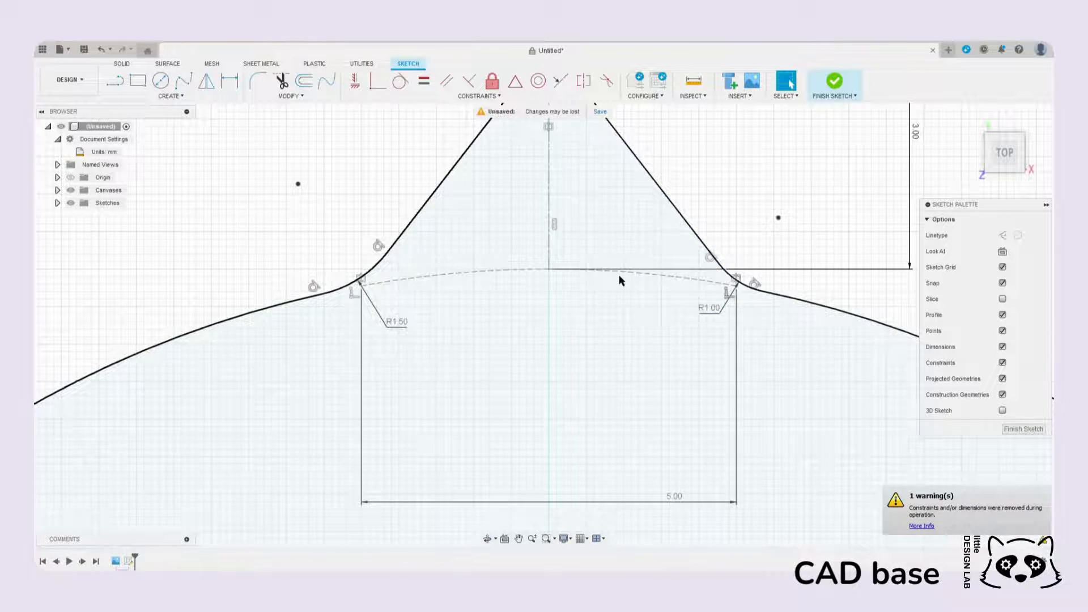
middle_click_drag(607, 315, 532, 315)
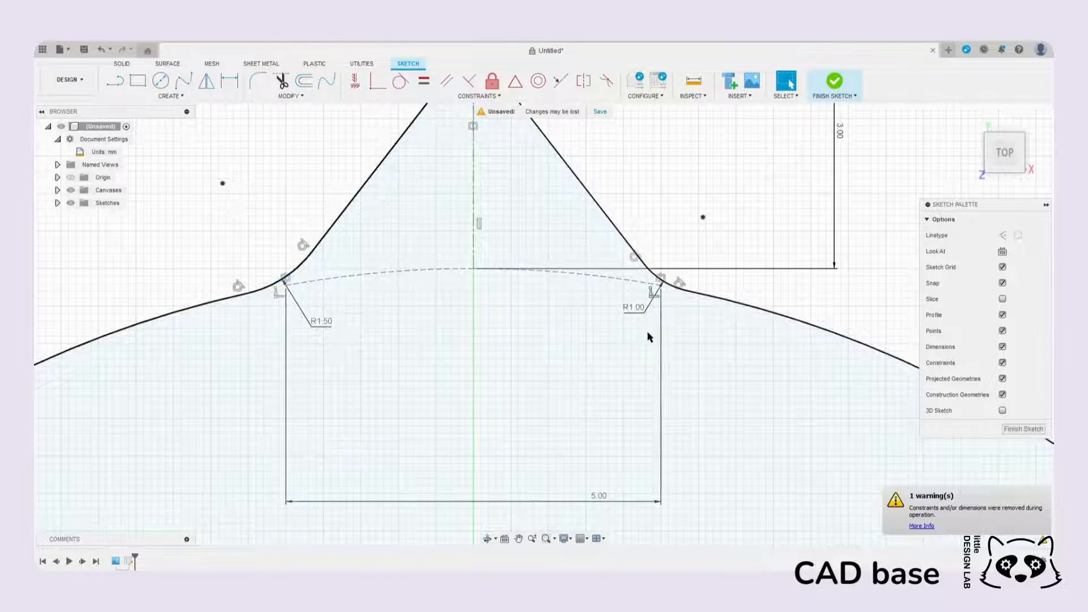
left_click(640, 312)
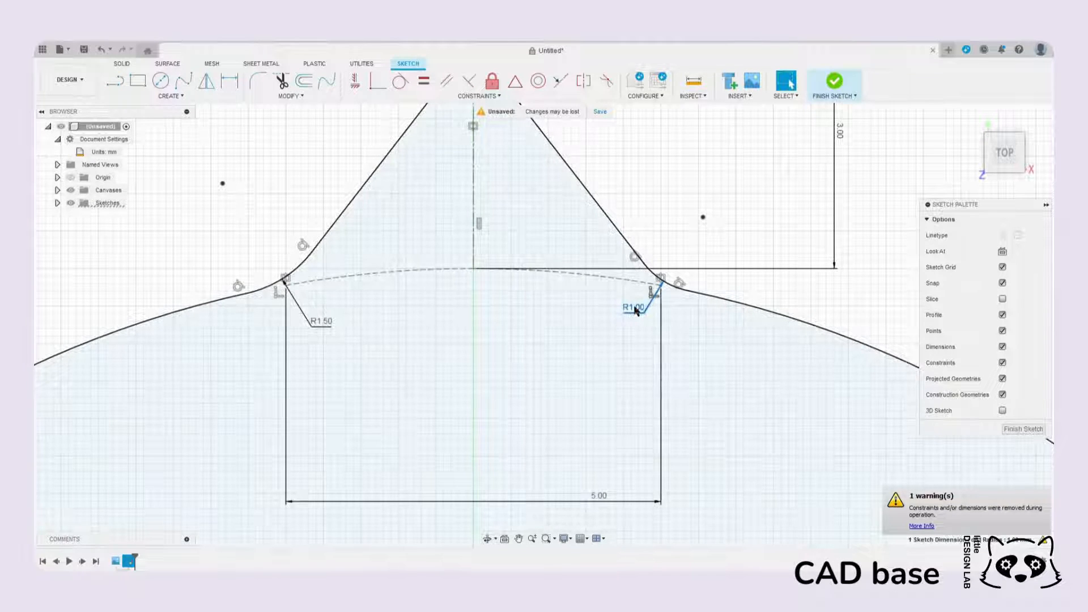
double_click(641, 310)
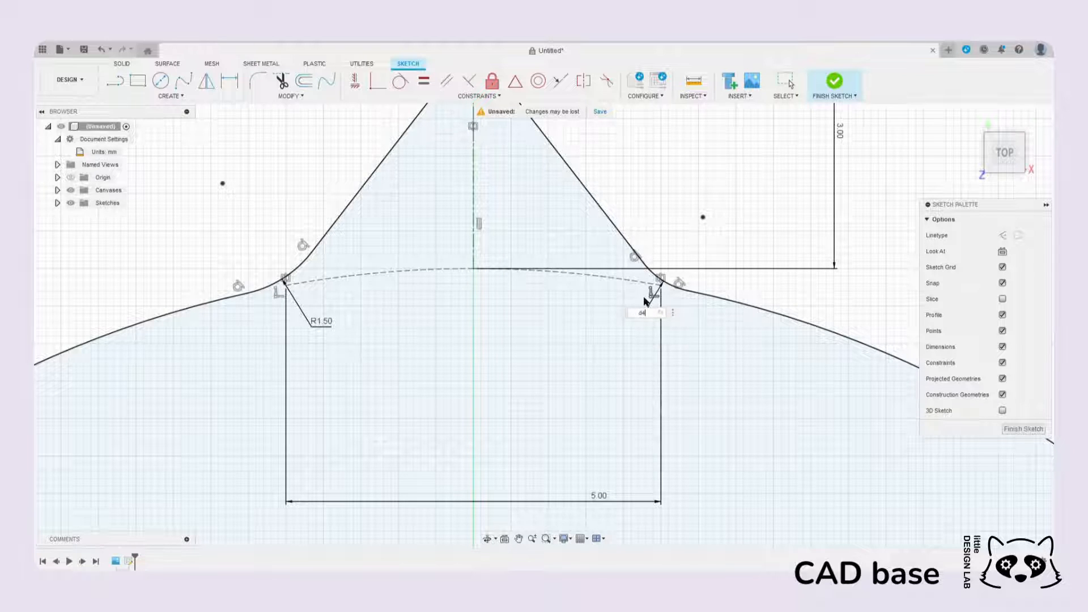
key("Return")
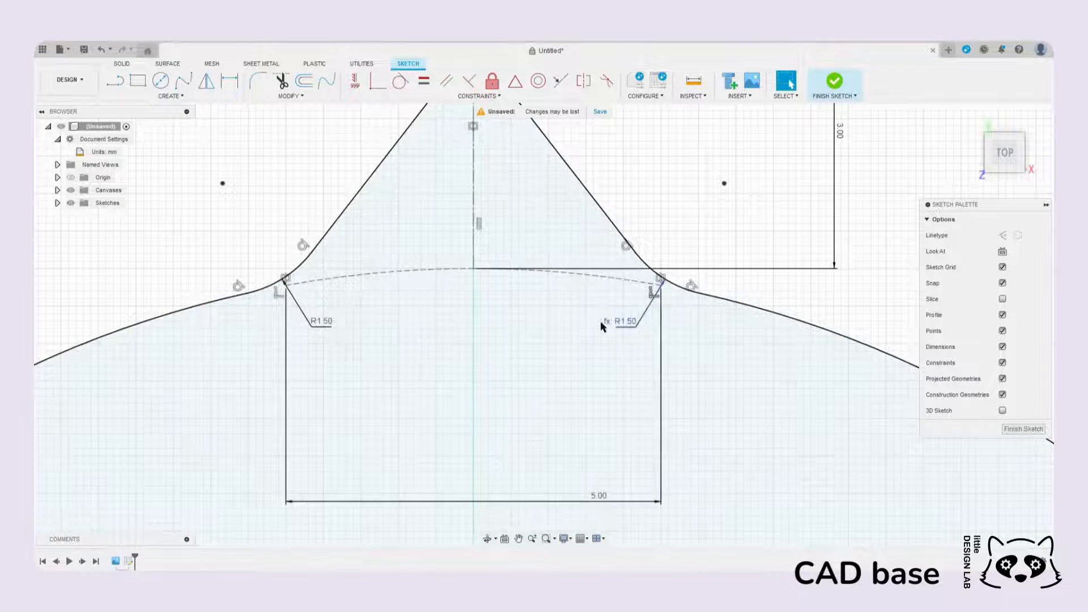
Step: Change the left fillet's radius to 1 mm and check both blended corners
double_click(334, 321)
type("1")
key("Return")
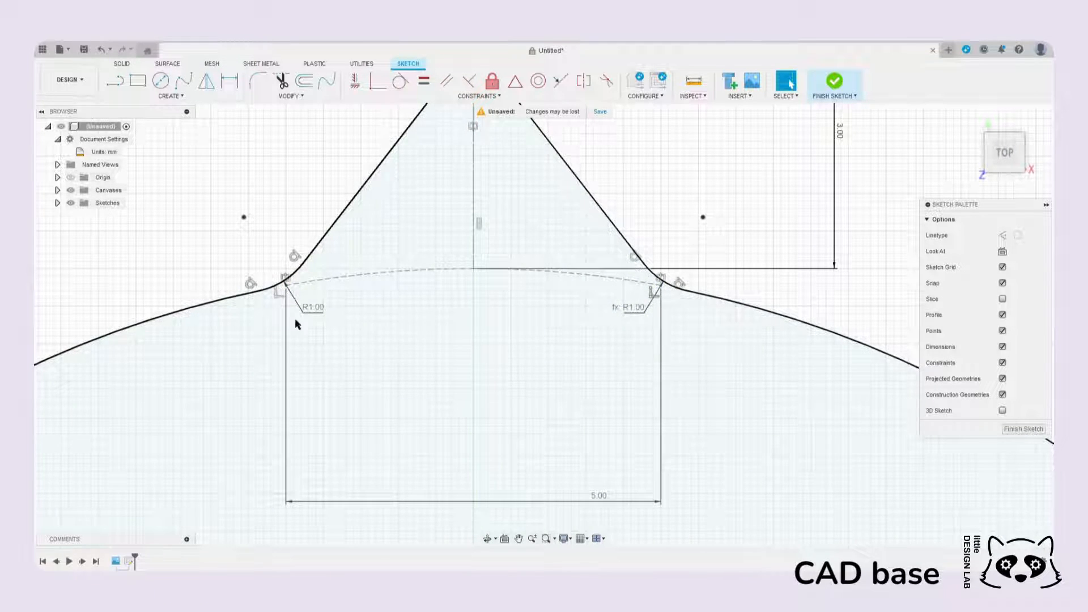
scroll(351, 311, "down", 4)
scroll(729, 284, "up", 4)
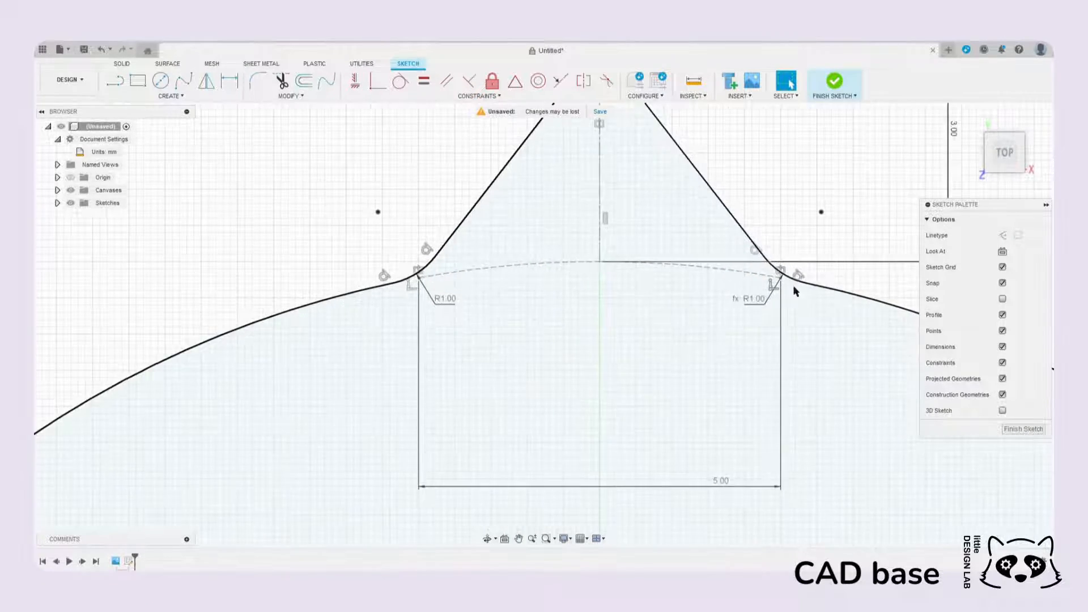
scroll(797, 291, "down", 5)
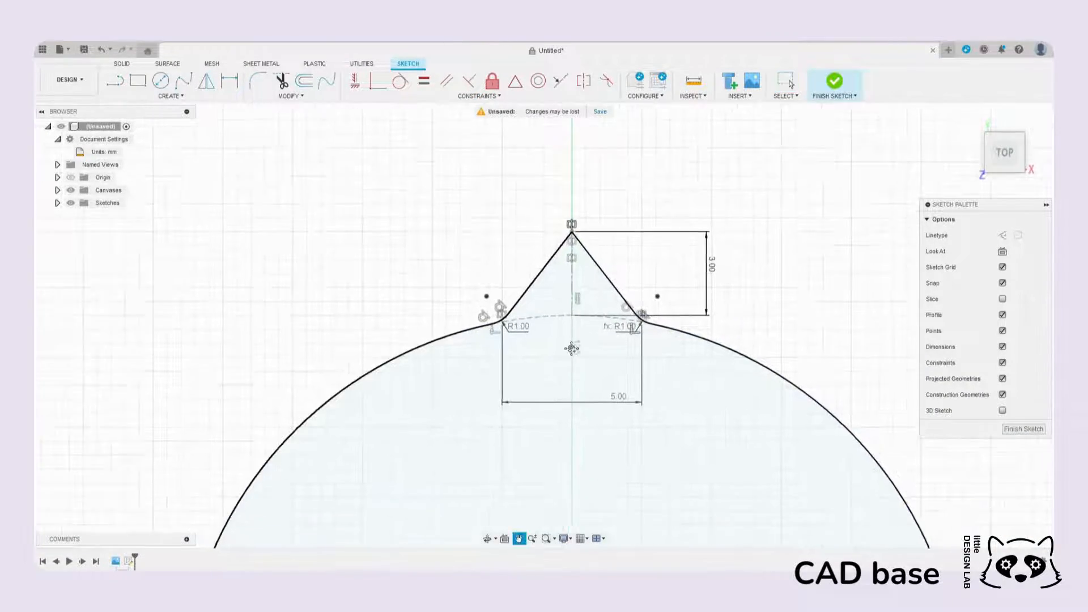
scroll(593, 260, "up", 5)
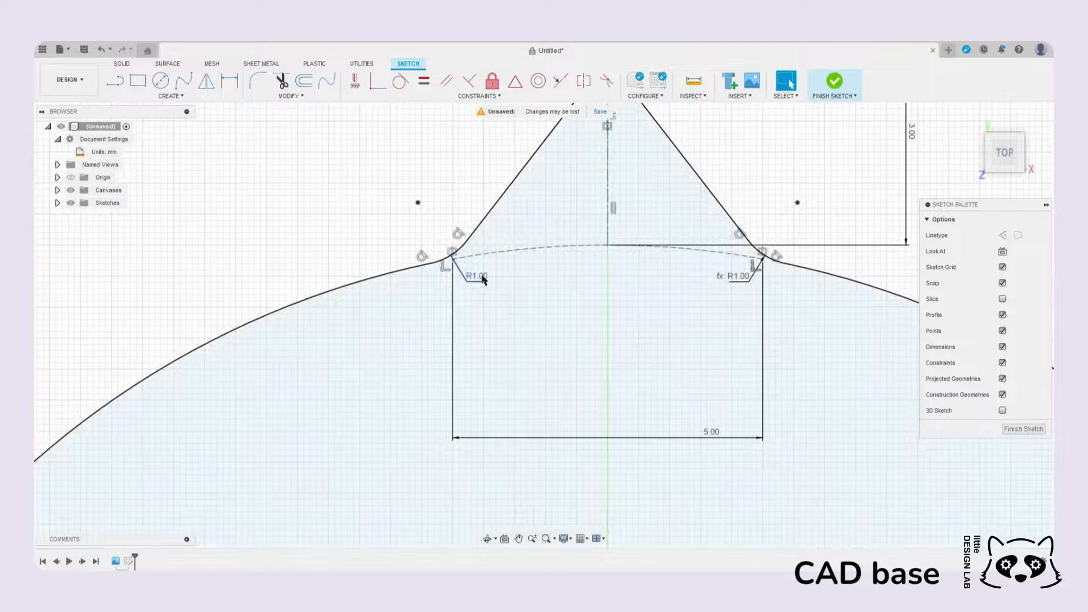
Step: Set the left fillet's radius to 1.5 mm
double_click(477, 276)
type("1.5")
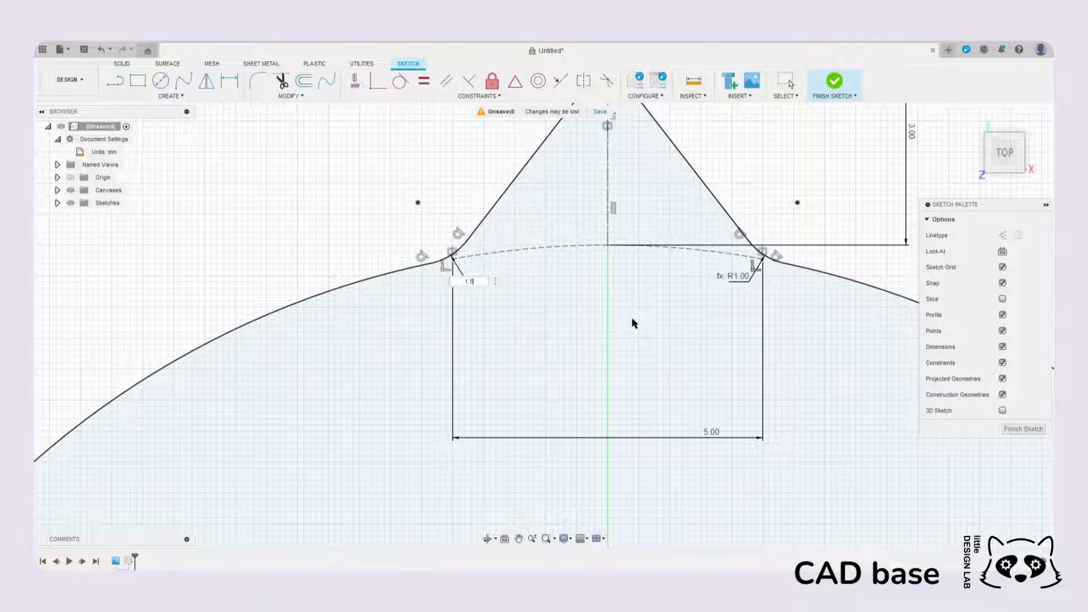
key("Return")
Step: Set the pointer's height dimension to 2 mm and its base width dimension to 3 mm
scroll(633, 322, "down", 8)
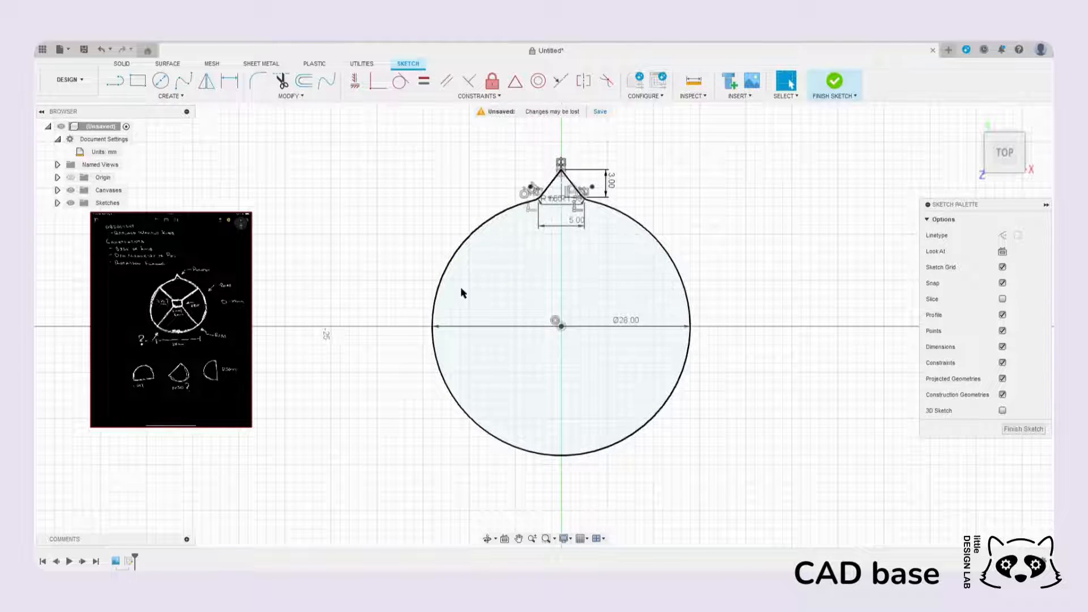
scroll(558, 192, "up", 5)
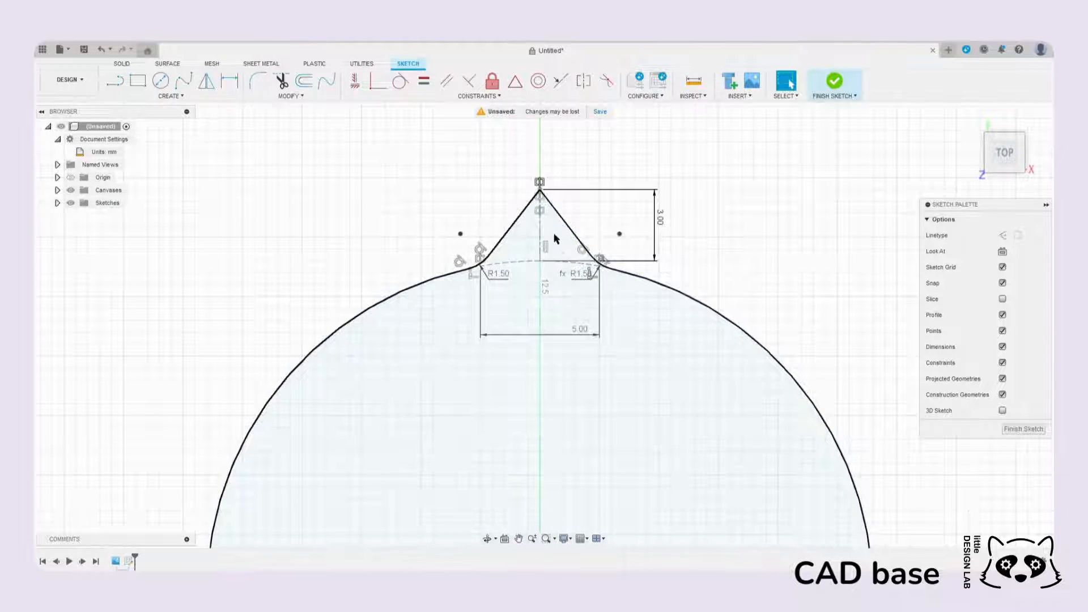
scroll(658, 218, "up", 3)
double_click(661, 216)
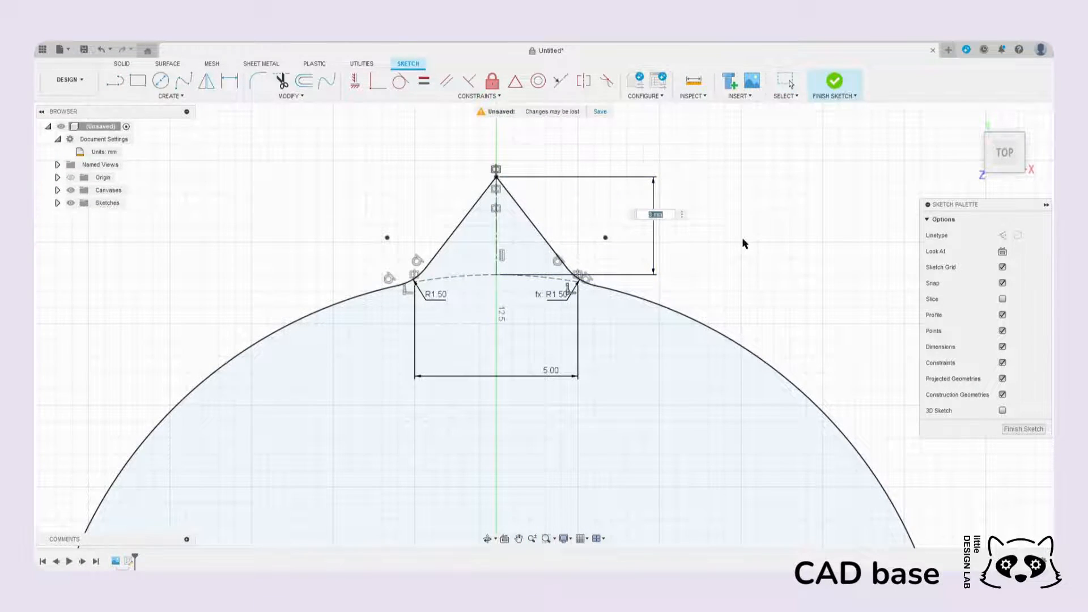
type("2")
key("Return")
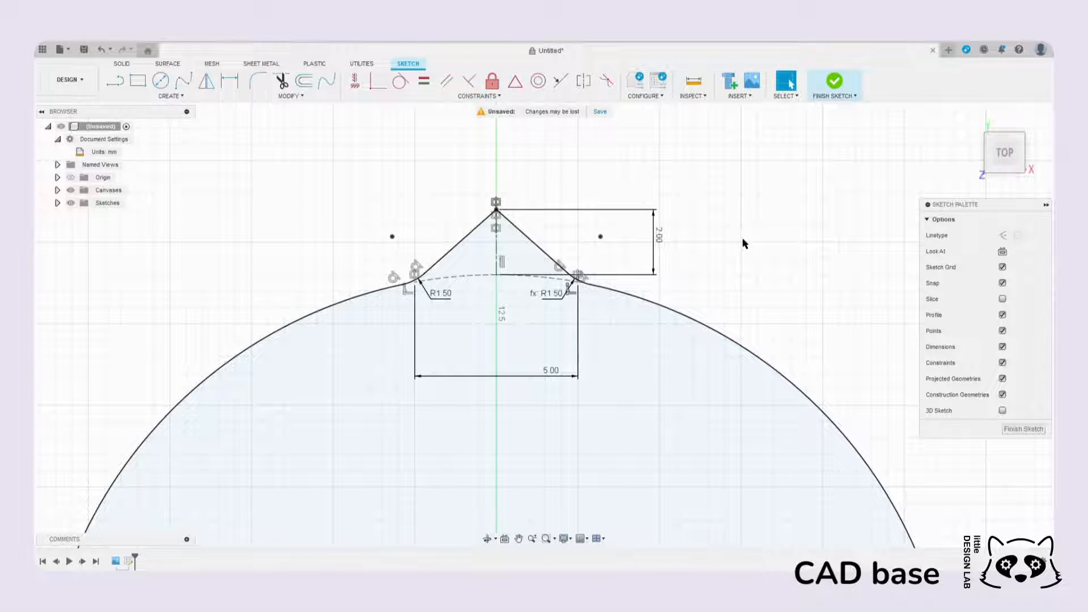
double_click(553, 371)
type("3")
key("Return")
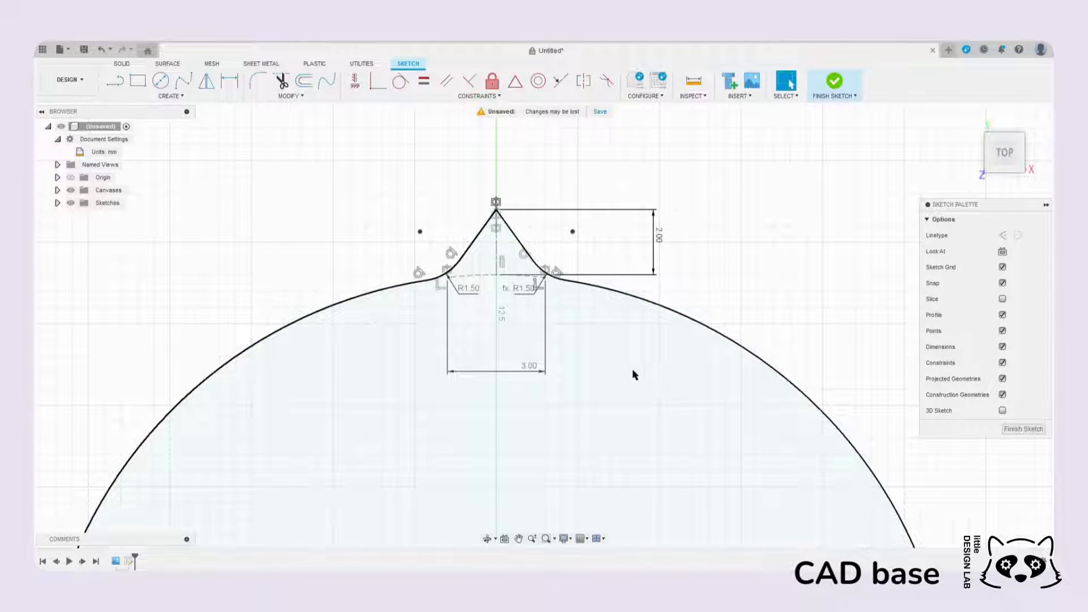
Step: Examine the pointer's proportions against the full circle and the reference sketch
scroll(622, 338, "down", 5)
middle_click_drag(622, 396, 724, 283)
scroll(664, 199, "up", 4)
scroll(662, 213, "up", 2)
middle_click_drag(665, 221, 496, 220)
scroll(499, 219, "down", 1)
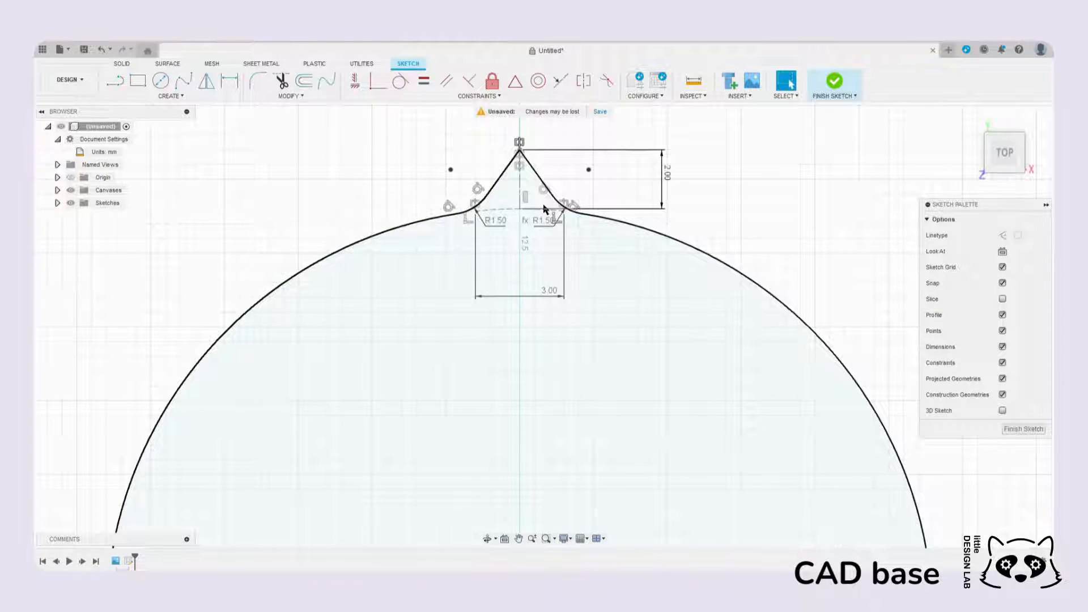
scroll(502, 253, "down", 5)
middle_click_drag(321, 350, 538, 293)
middle_click_drag(686, 289, 525, 279)
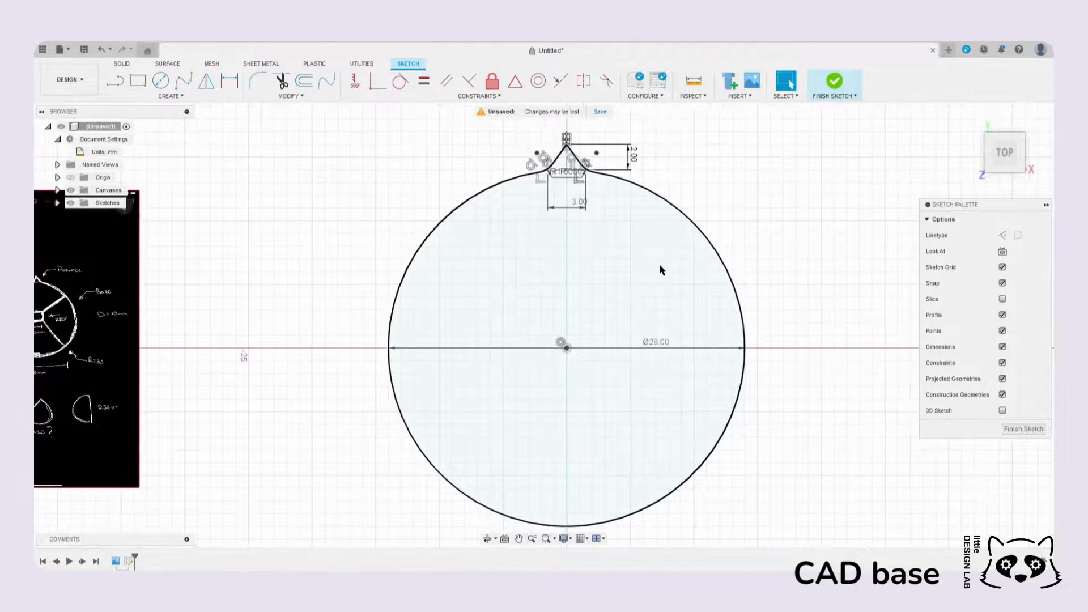
mouse_move(647, 309)
middle_mouse_down()
mouse_move(577, 308)
mouse_move(603, 284)
mouse_move(578, 289)
middle_mouse_up()
scroll(618, 274, "down", 1)
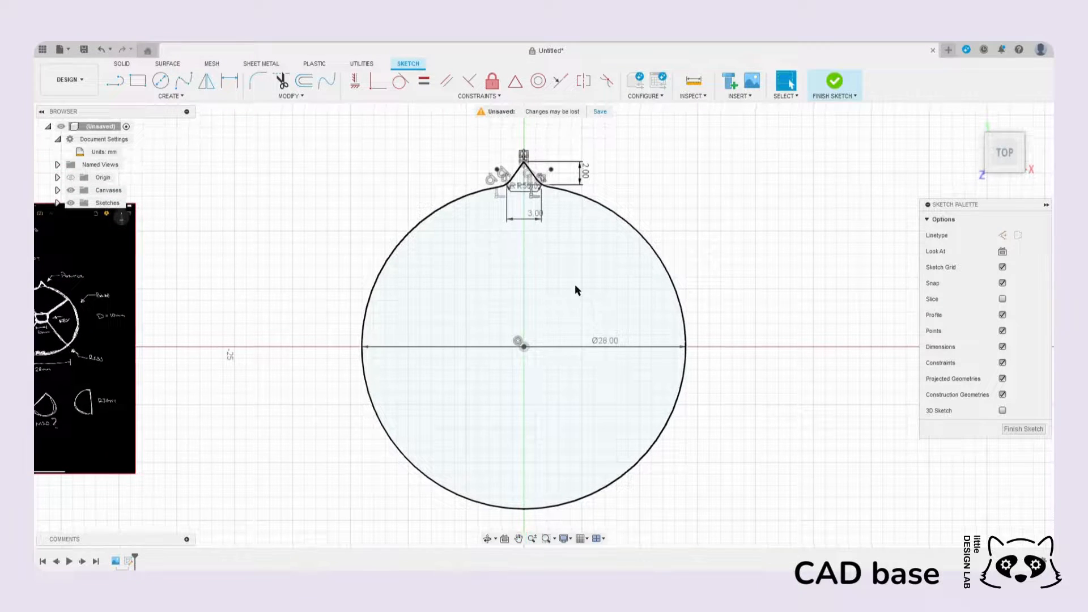
Step: Finish the sketch and extrude the circle-and-pointer profile 10 mm as a new body
left_click(835, 85)
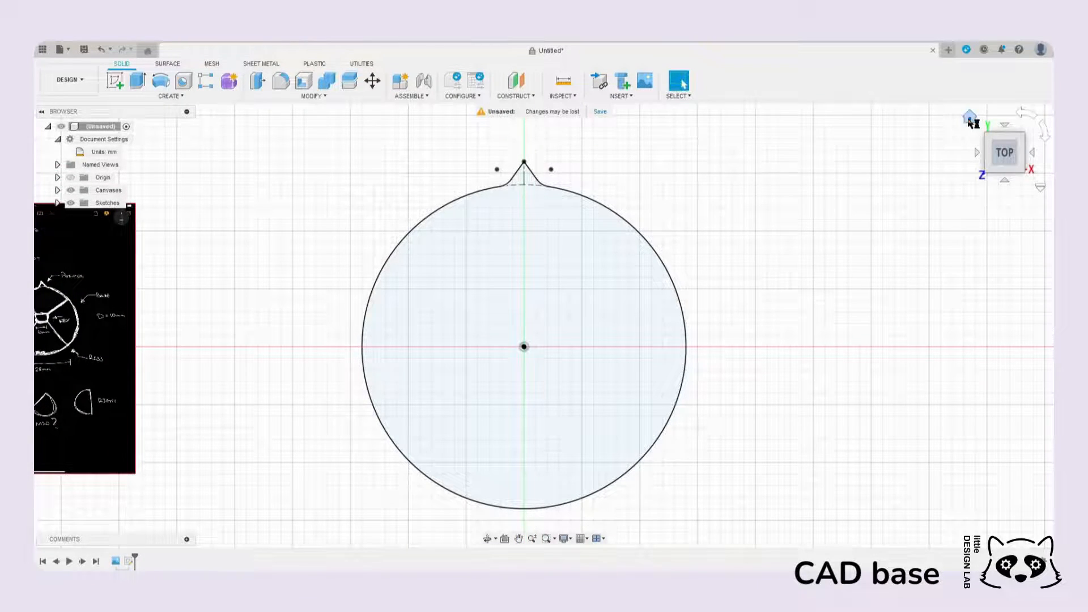
left_click(970, 116)
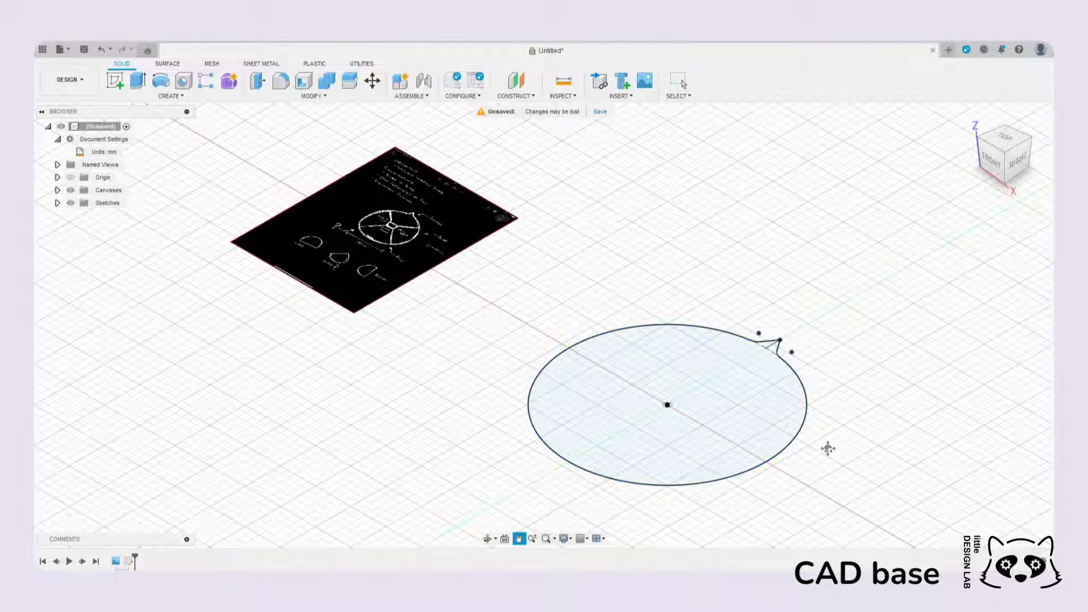
middle_click_drag(828, 449, 748, 393)
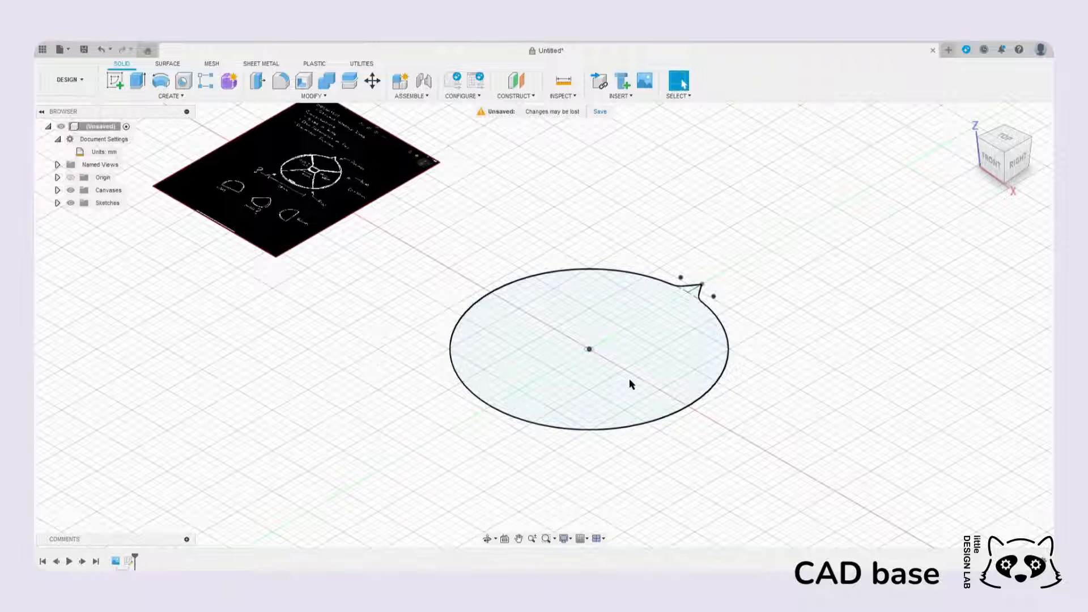
left_click(138, 80)
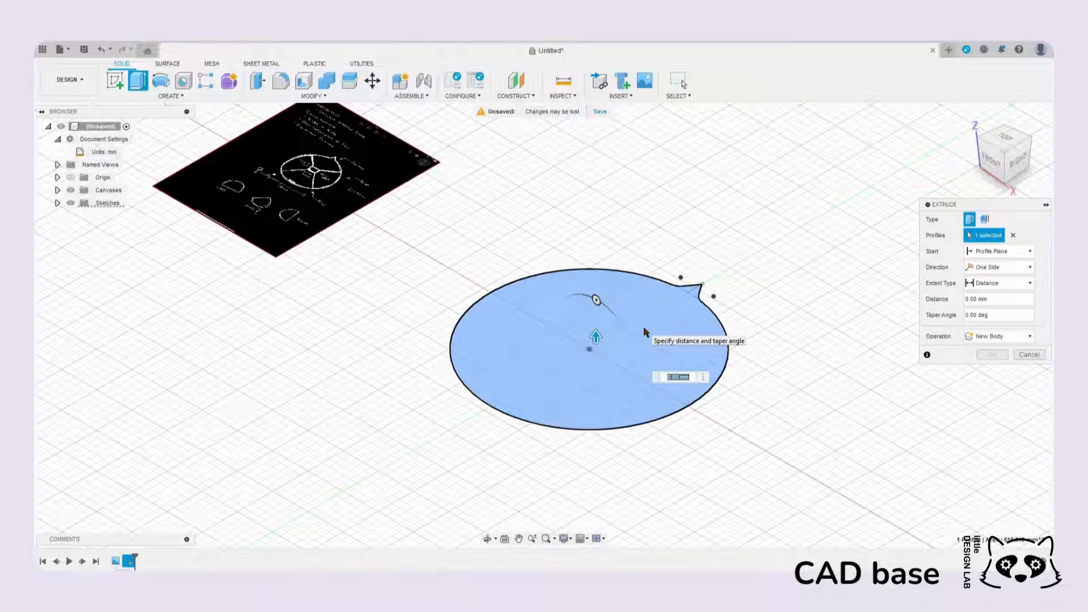
type("10")
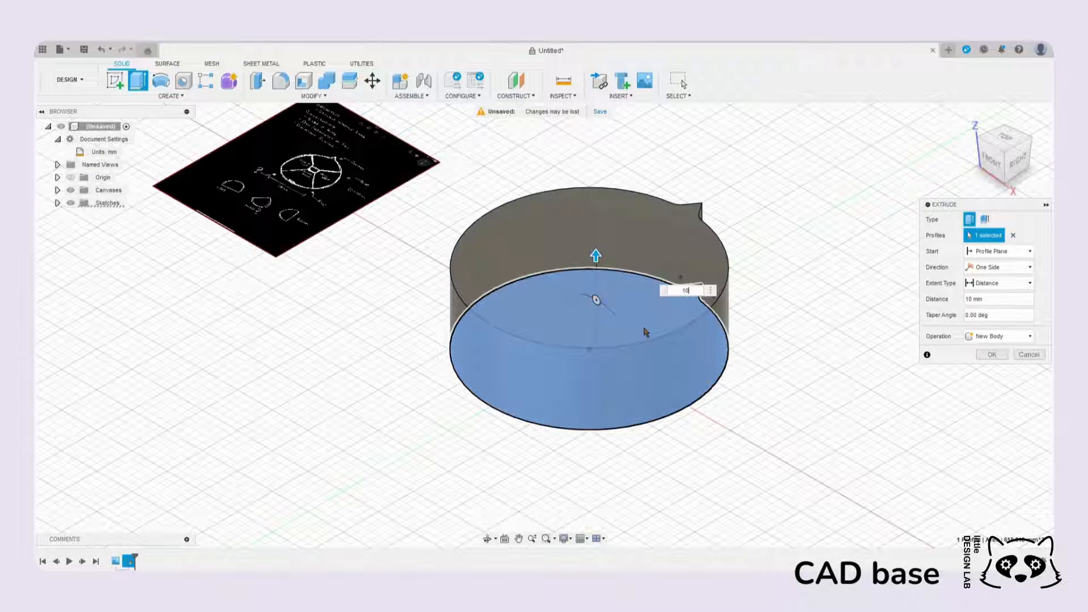
key("Return")
middle_click_drag(756, 275, 640, 299)
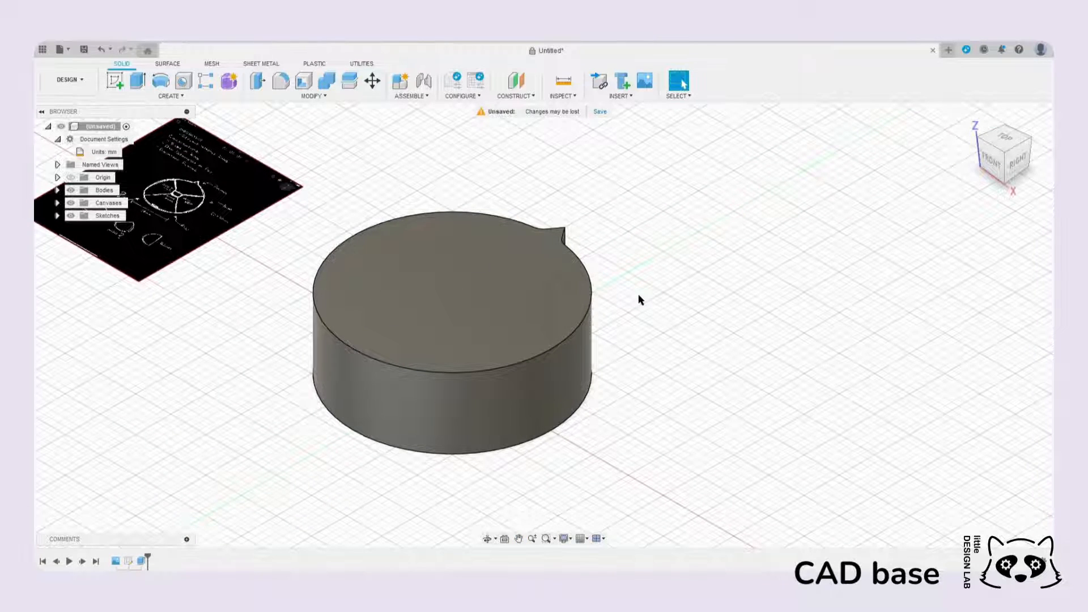
middle_click_drag(350, 284, 397, 275)
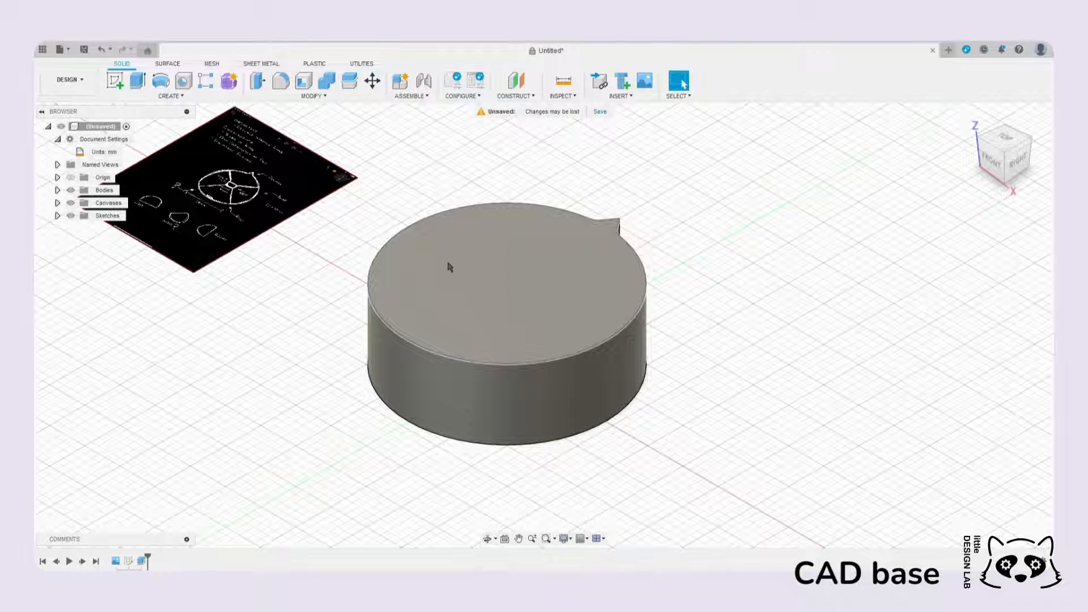
Step: Examine the reference sketch's knob drawing and its rib, key and base notes against the extruded body
scroll(248, 188, "up", 10)
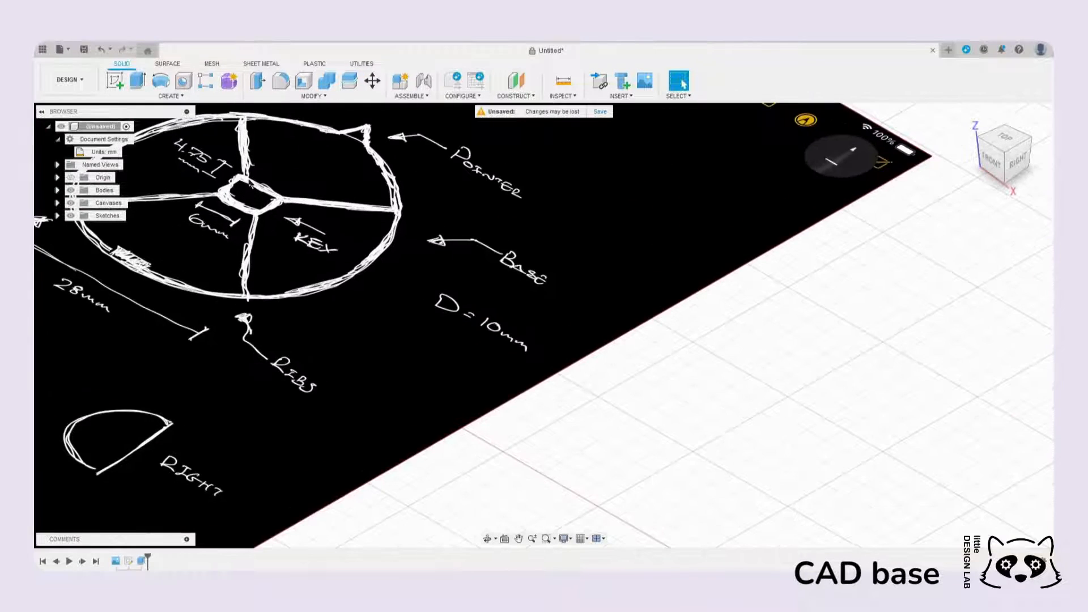
middle_click_drag(253, 225, 347, 278)
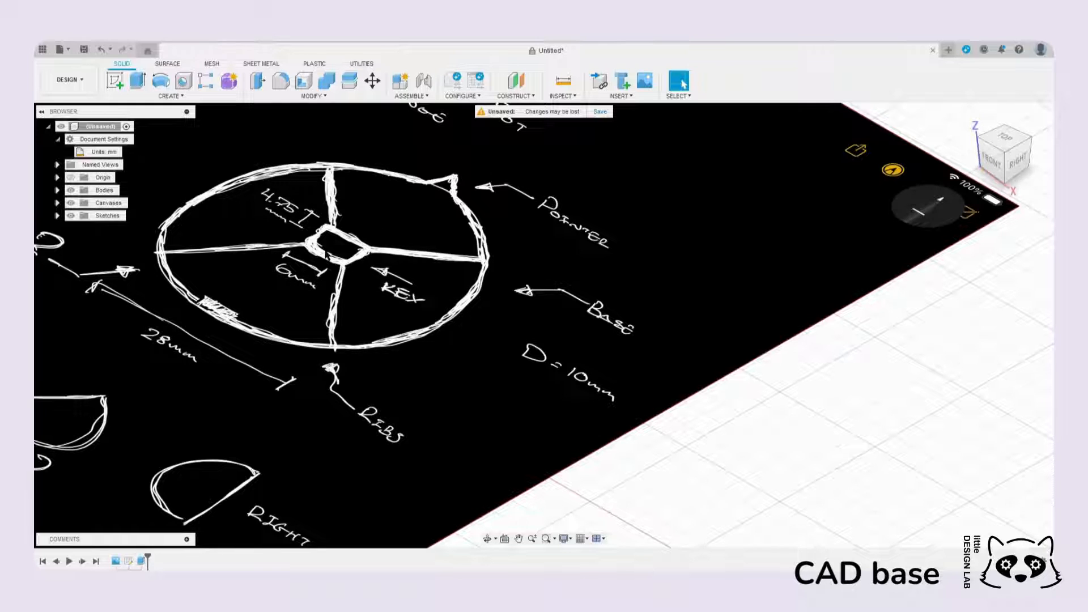
scroll(325, 255, "down", 15)
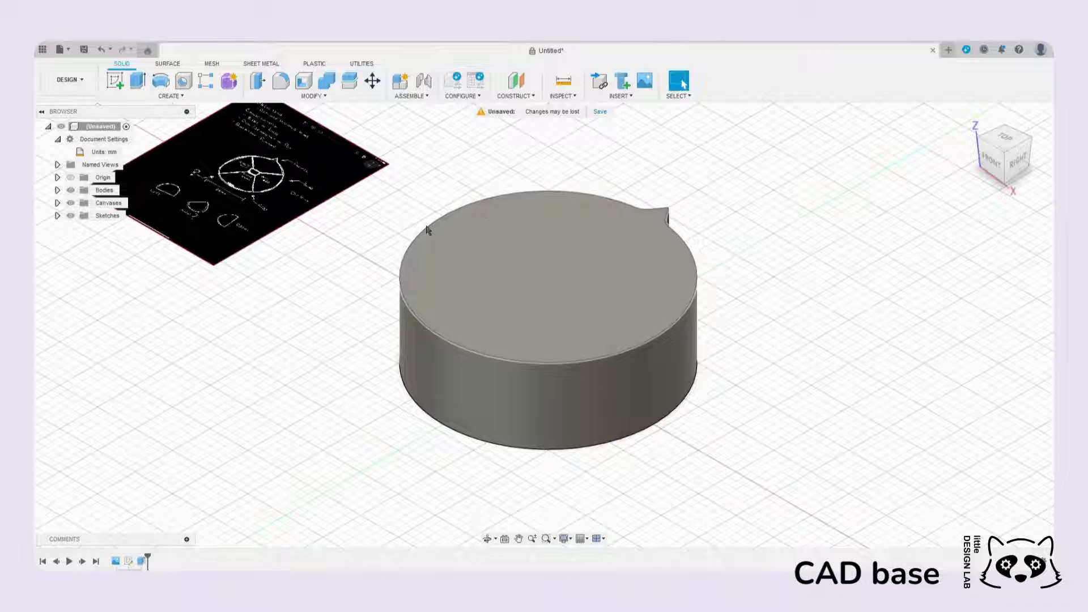
scroll(317, 284, "up", 5)
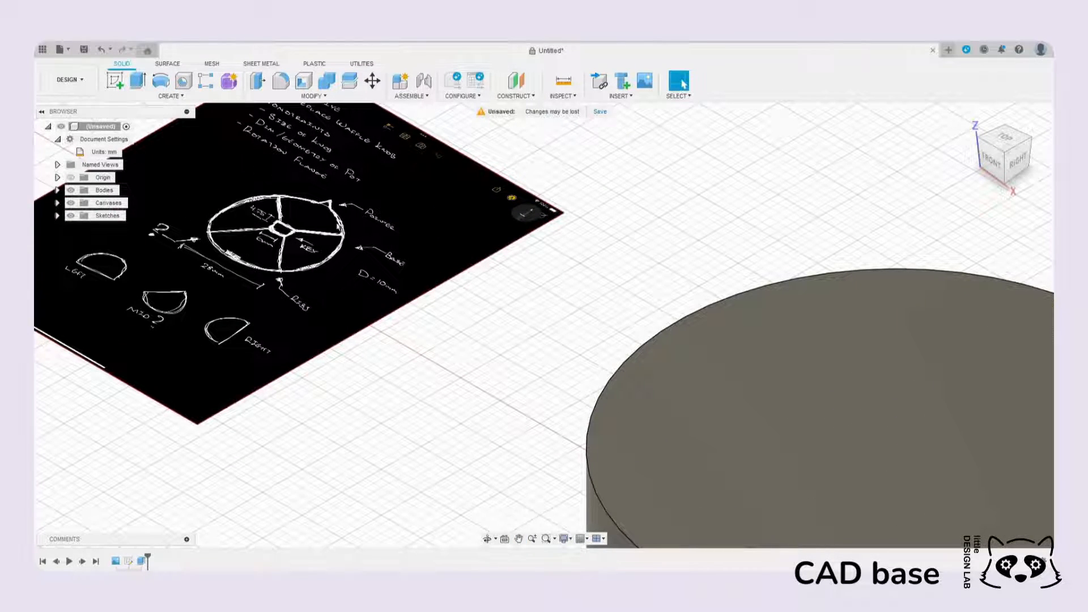
scroll(511, 291, "down", 3)
scroll(356, 244, "up", 5)
scroll(510, 308, "down", 5)
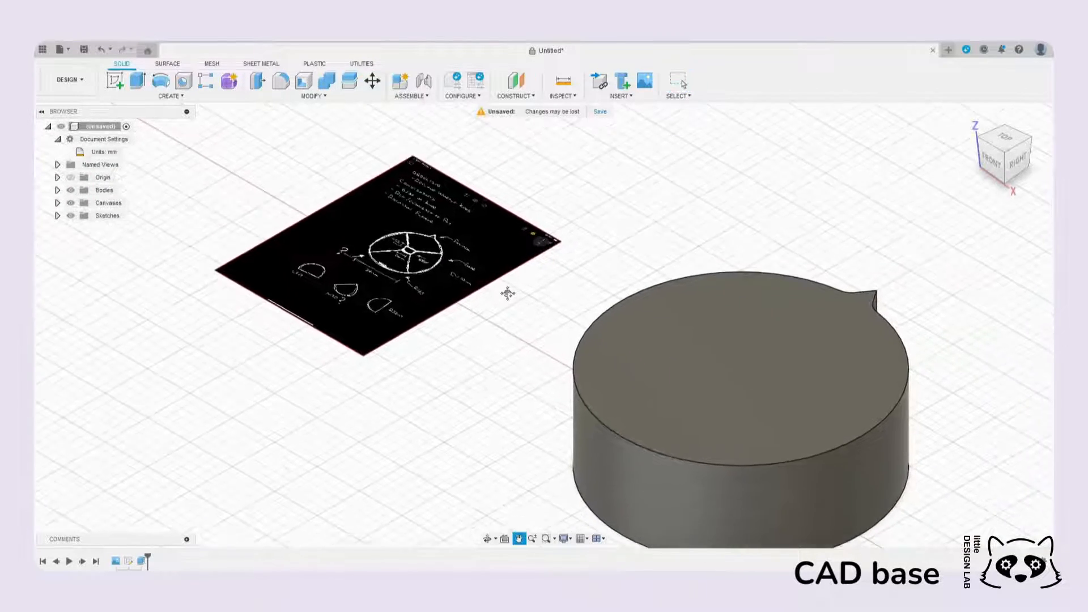
middle_click_drag(729, 312, 656, 272)
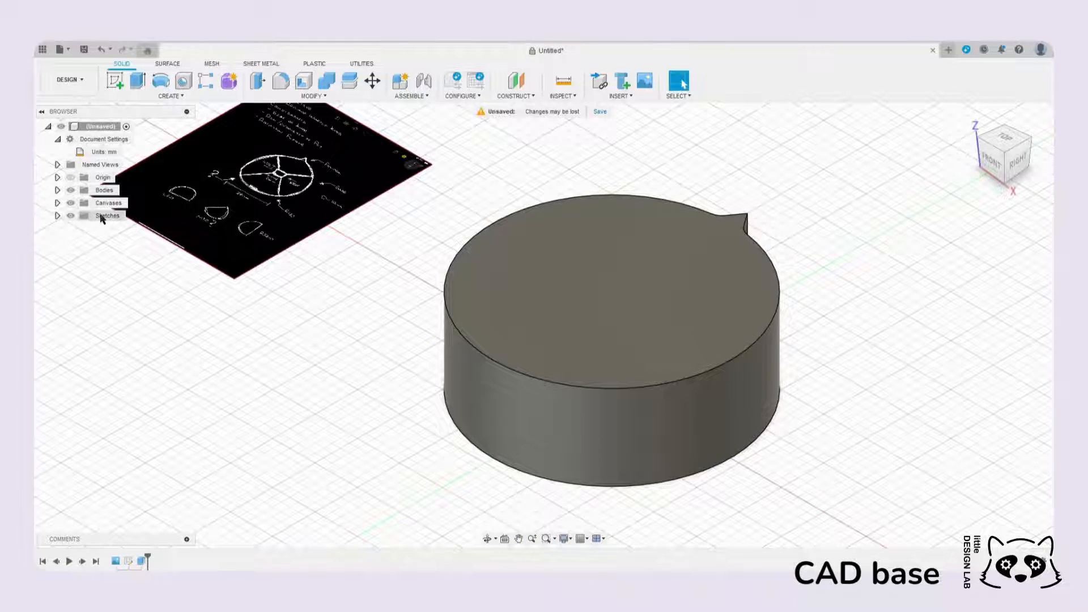
Step: Shell the body from its top face with an inside thickness of 1.5 mm
left_click(57, 215)
double_click(111, 228)
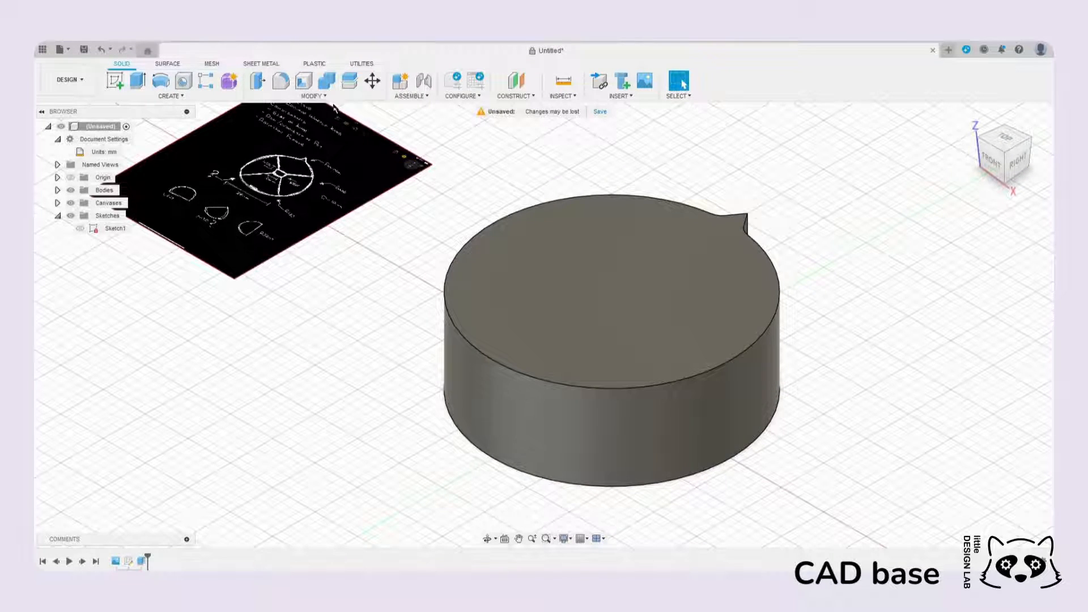
left_click(326, 98)
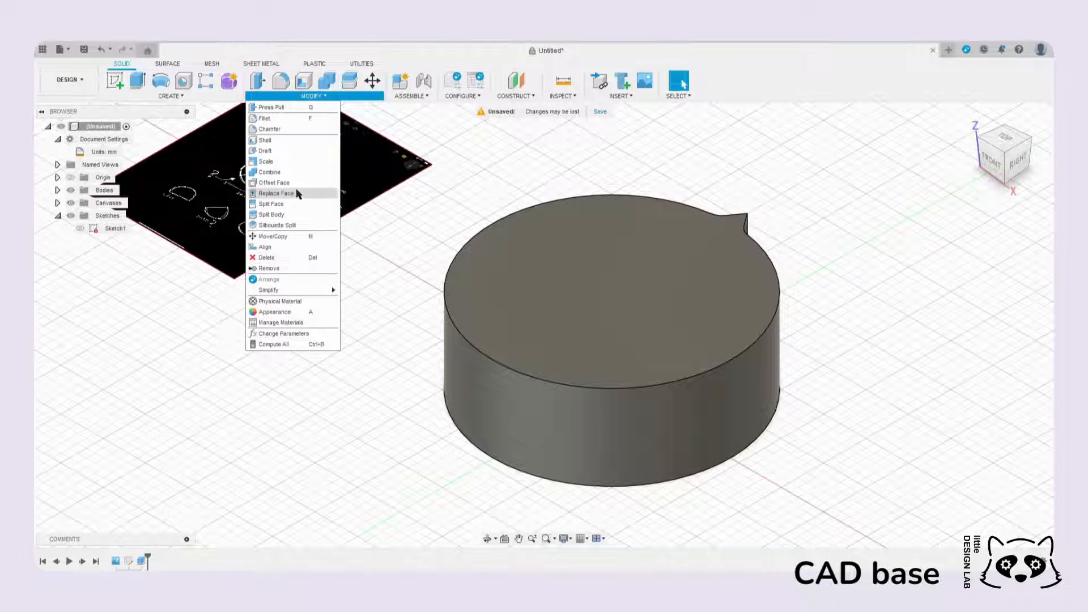
left_click(283, 140)
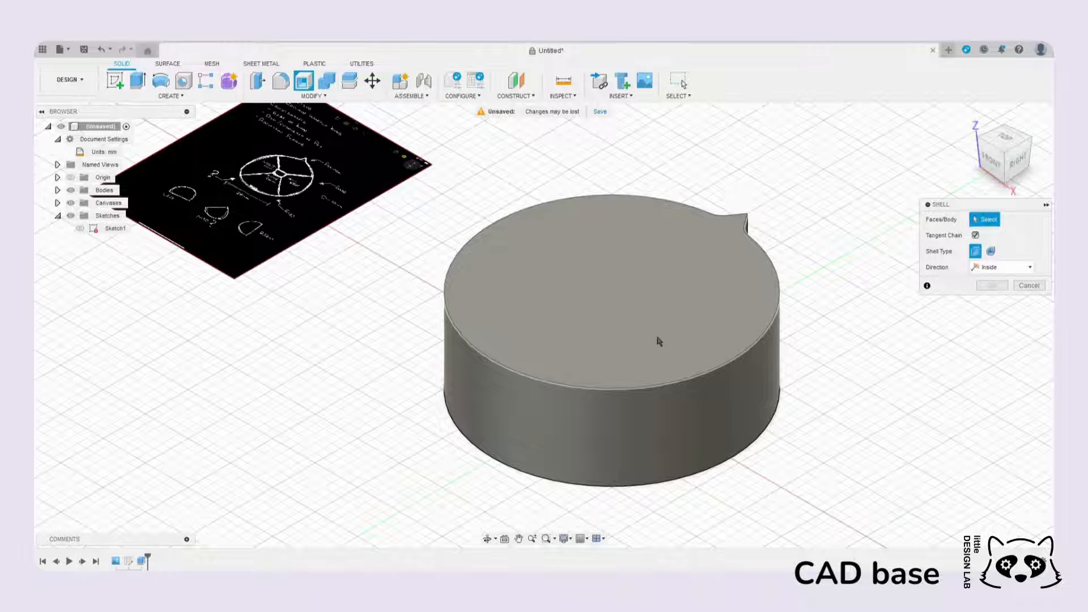
left_click(649, 312)
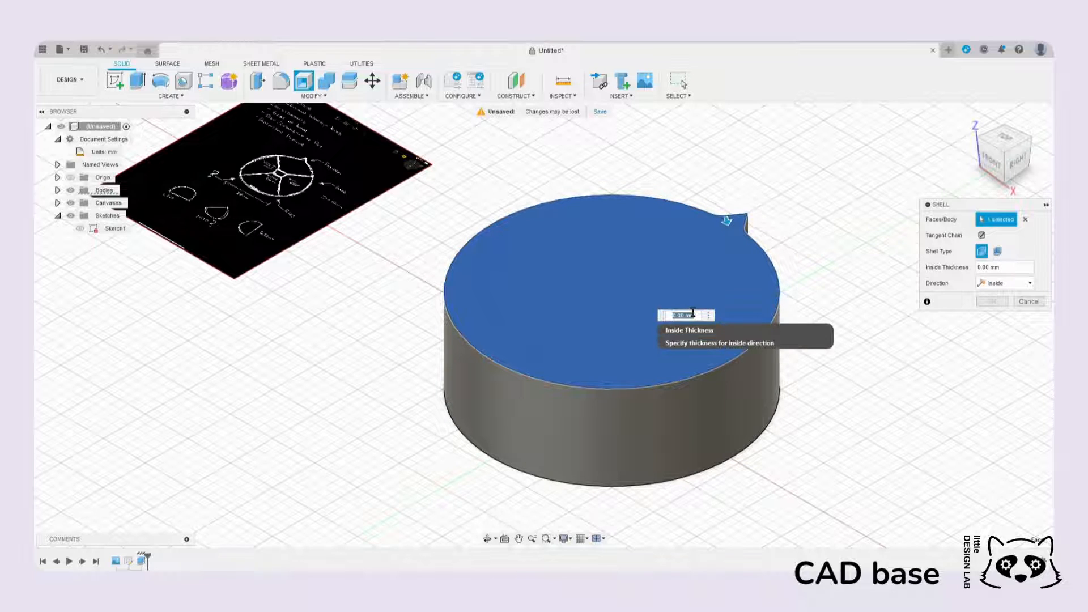
key("Return")
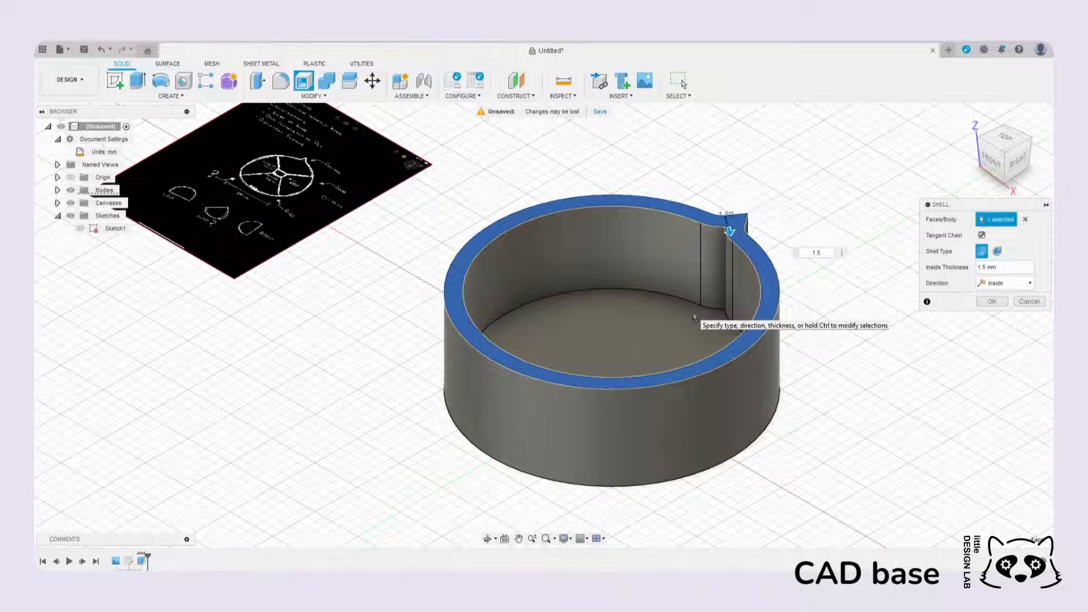
key("Return")
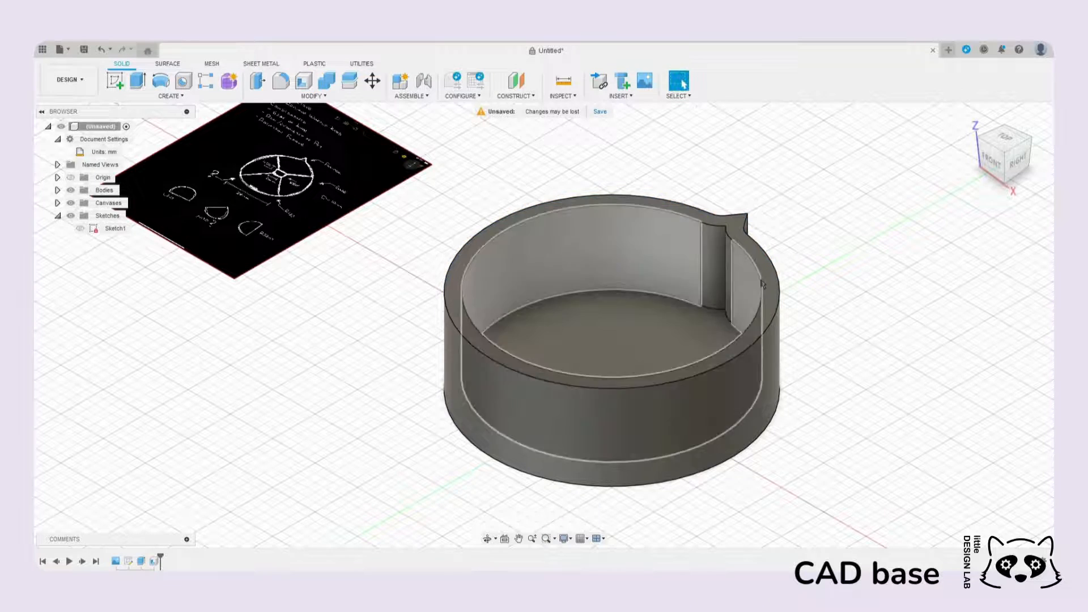
middle_click_drag(848, 270, 771, 225)
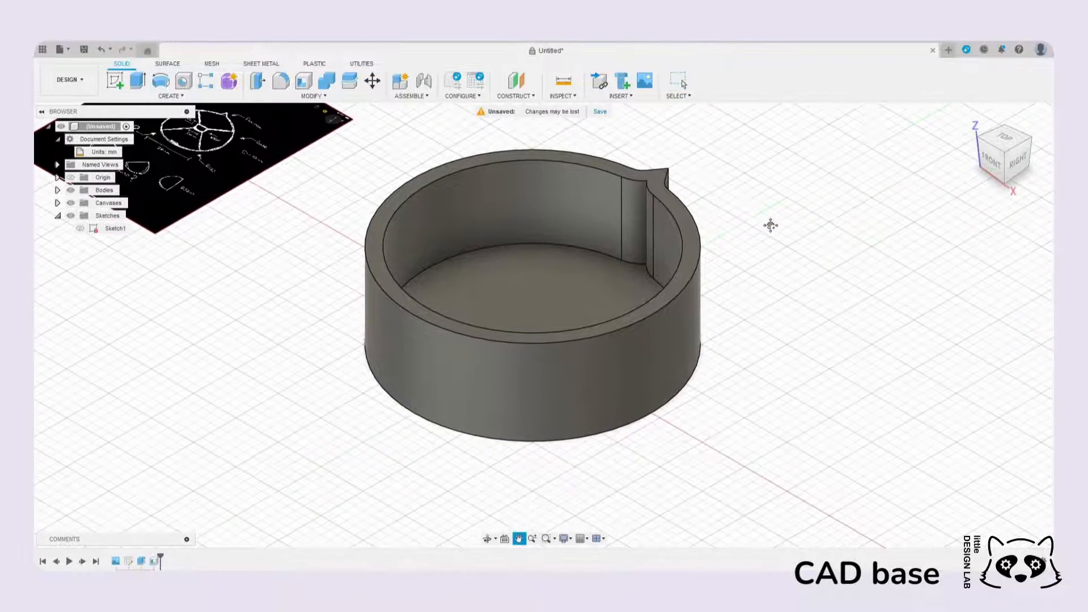
middle_click_drag(561, 294, 599, 372)
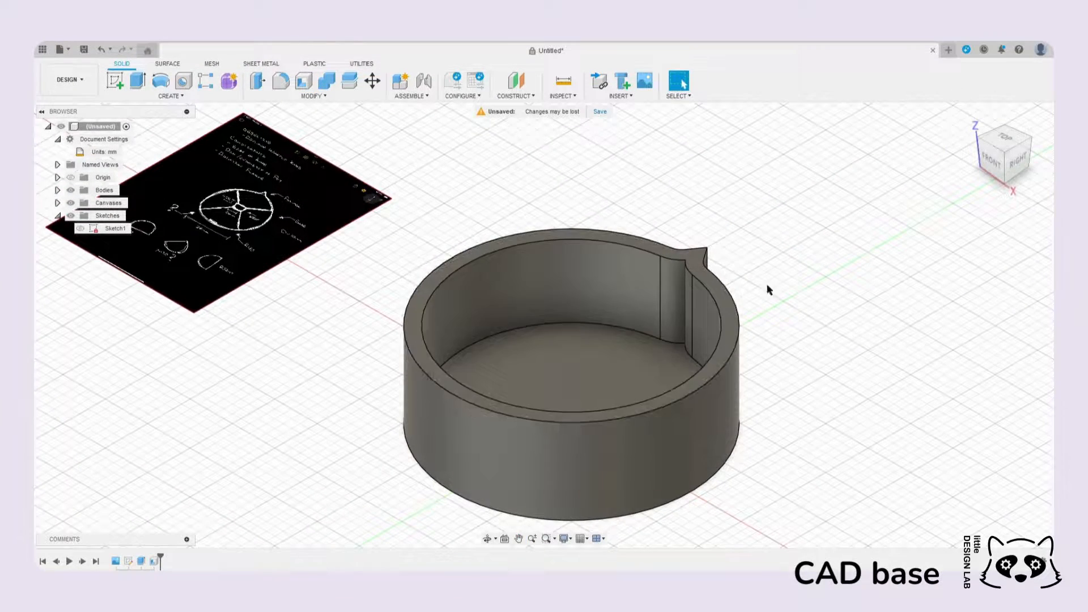
Step: Edit the shell feature to try inside thicknesses of 1 mm and 2 mm
double_click(156, 561)
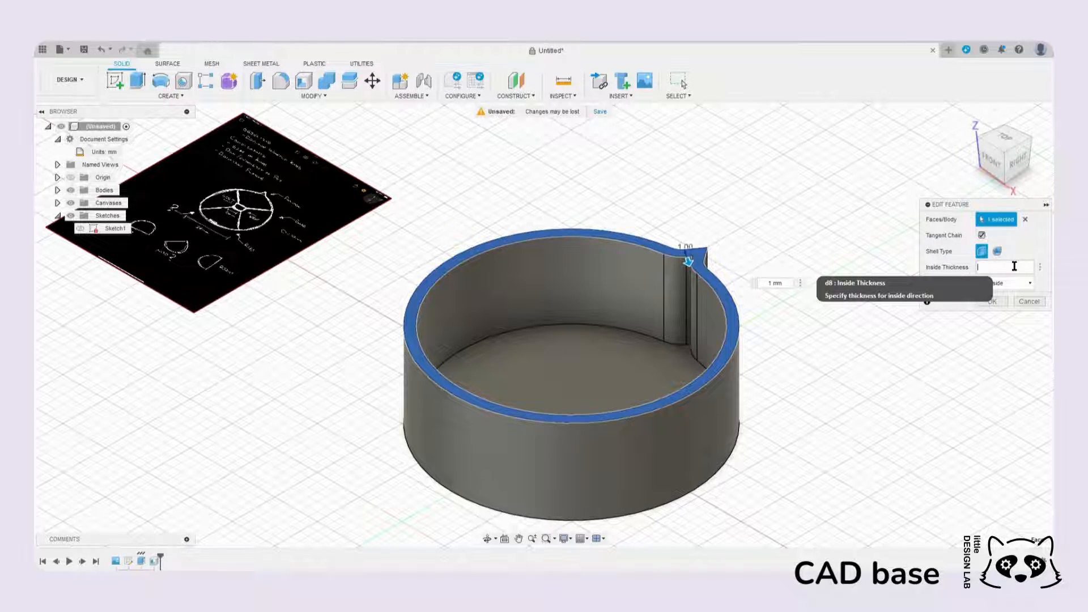
key("Return")
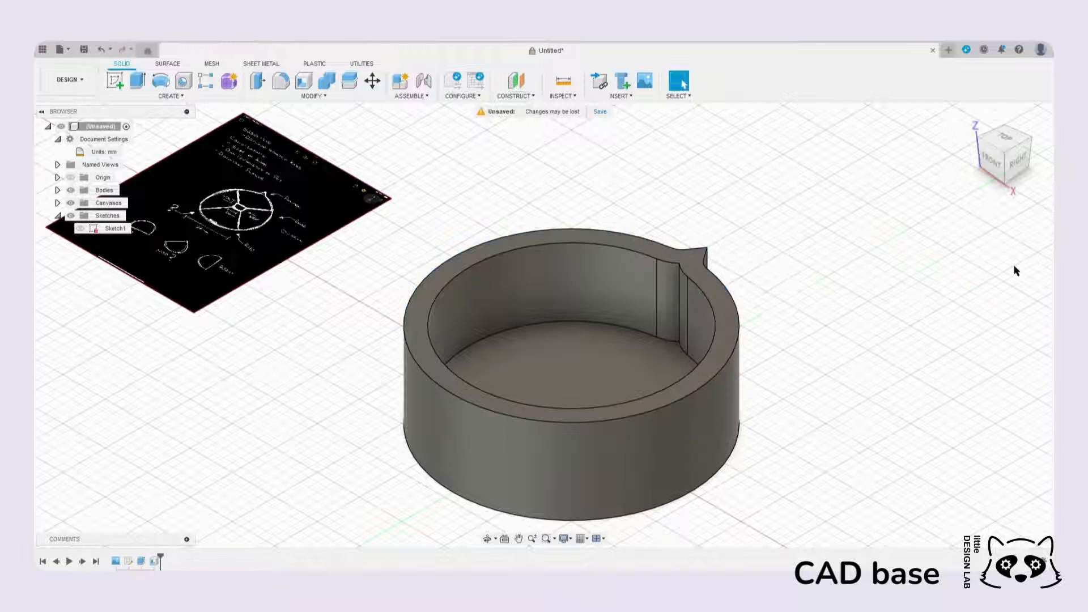
scroll(680, 348, "down", 3)
scroll(680, 349, "up", 3)
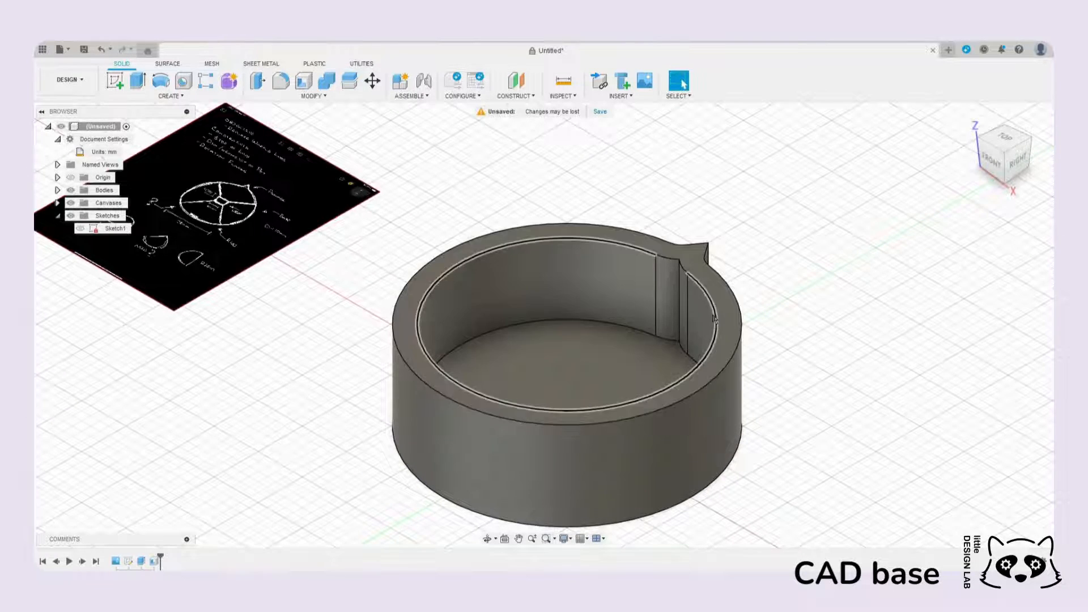
left_click(730, 355)
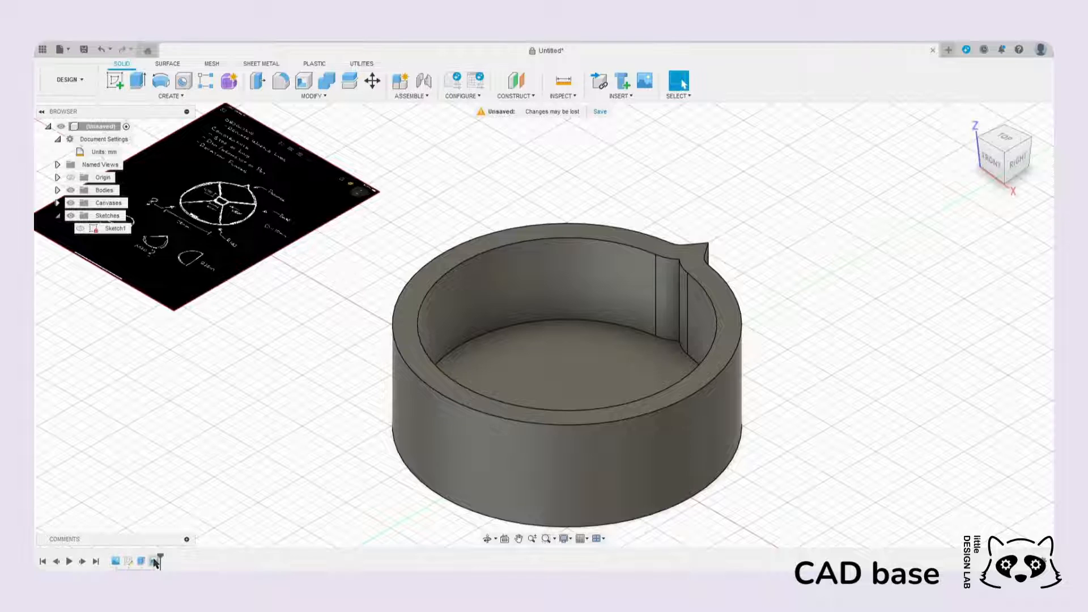
Step: Set the shell's inside thickness to 1.5 mm and check the hollow base and pointer recess
double_click(153, 561)
double_click(1006, 270)
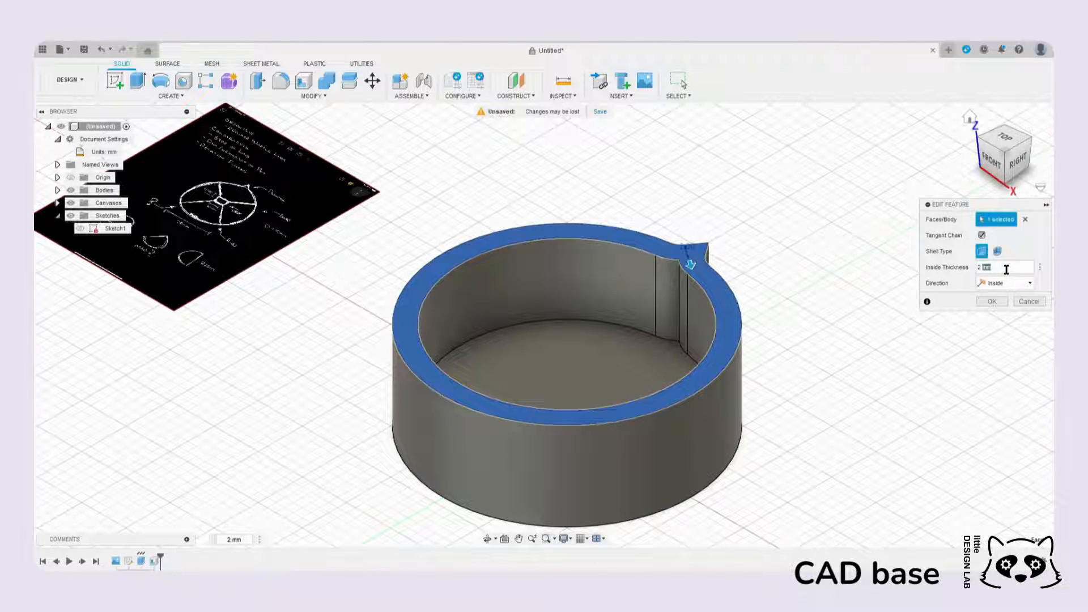
type("1.5")
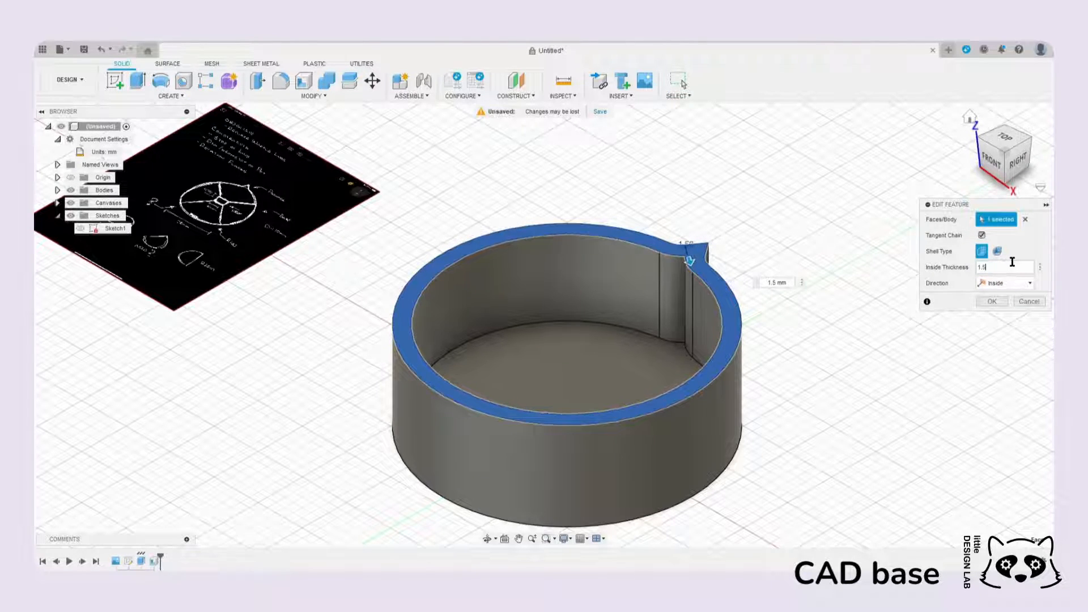
left_click(992, 301)
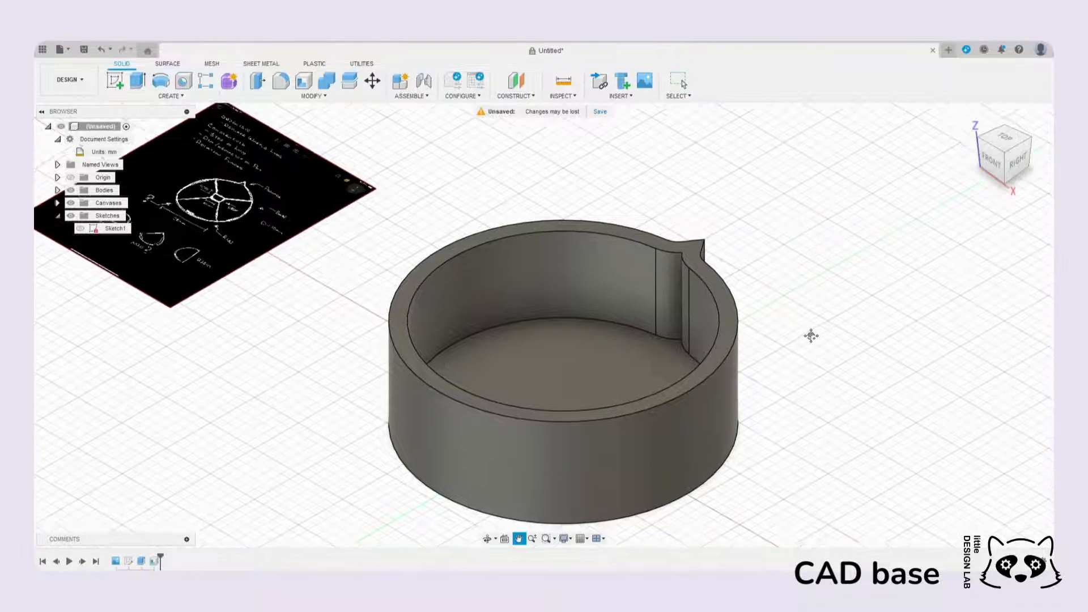
middle_click_drag(814, 337, 794, 269)
middle_click_drag(640, 244, 685, 364)
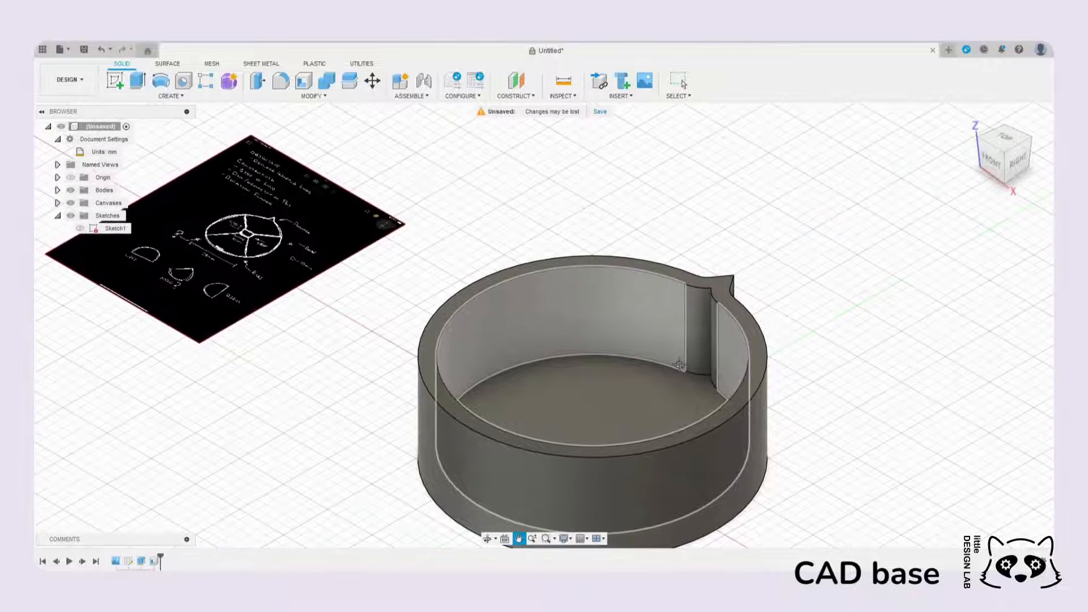
middle_click_drag(759, 367, 758, 250)
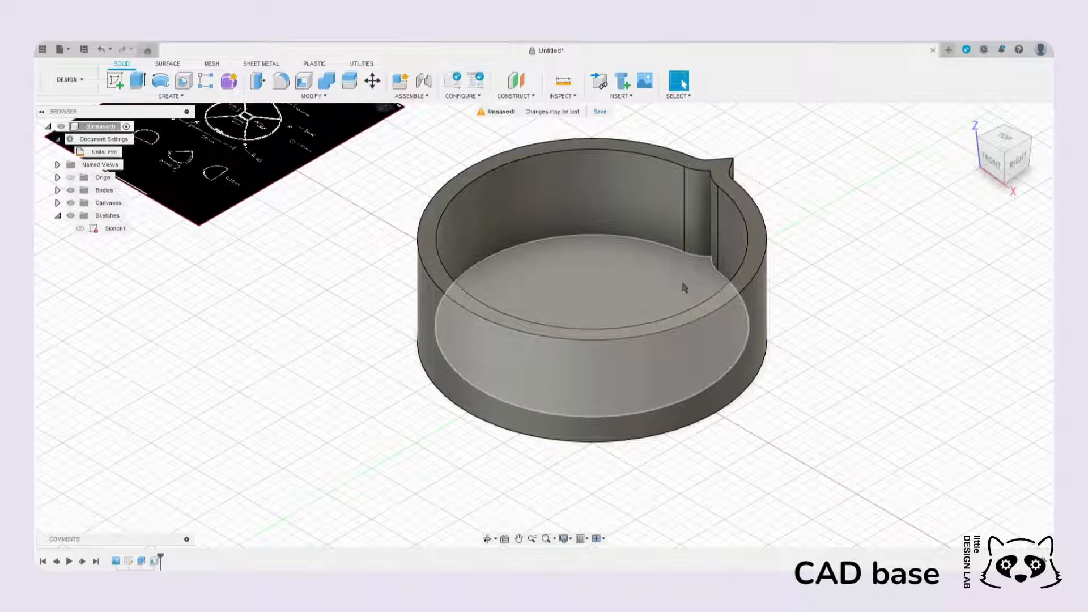
middle_click_drag(688, 285, 610, 326)
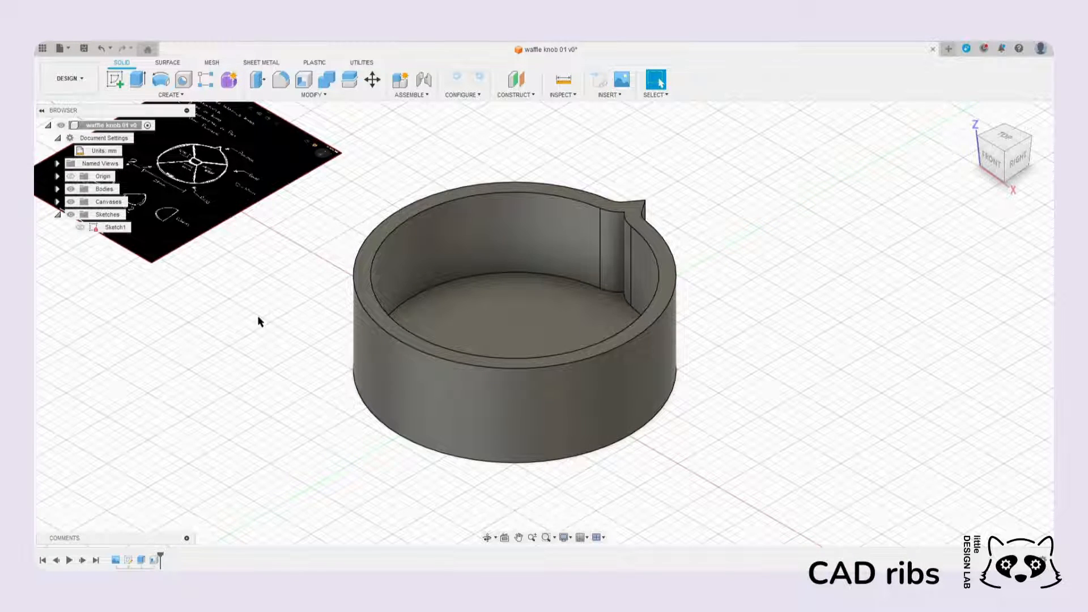
Step: Open the circle-and-pointer sketch, rename it "base" and finish the sketch in the home view
left_click(57, 214)
left_click(57, 214)
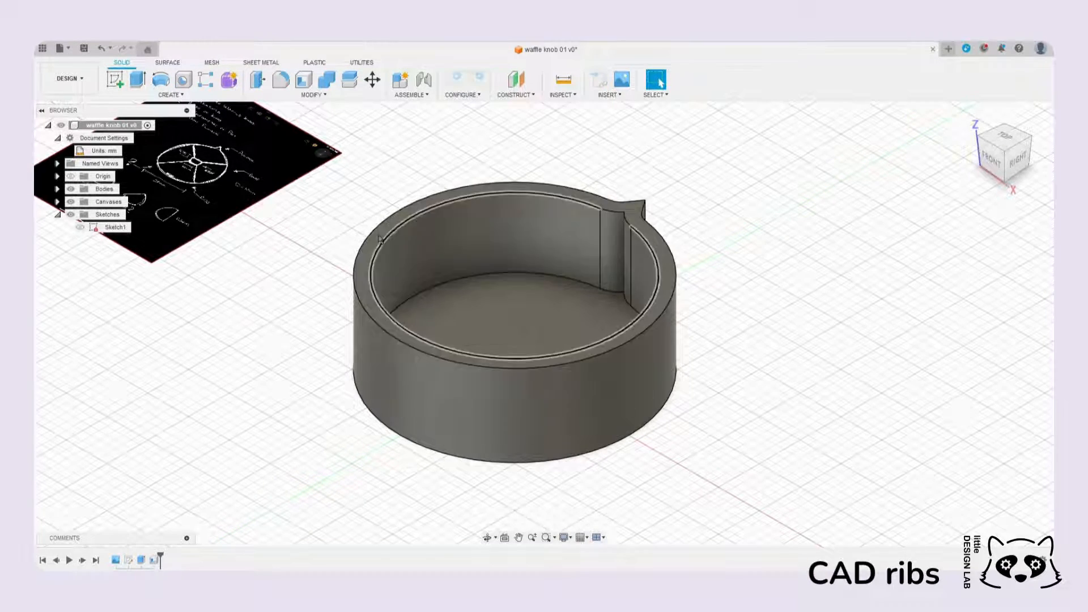
left_click(118, 233)
double_click(117, 232)
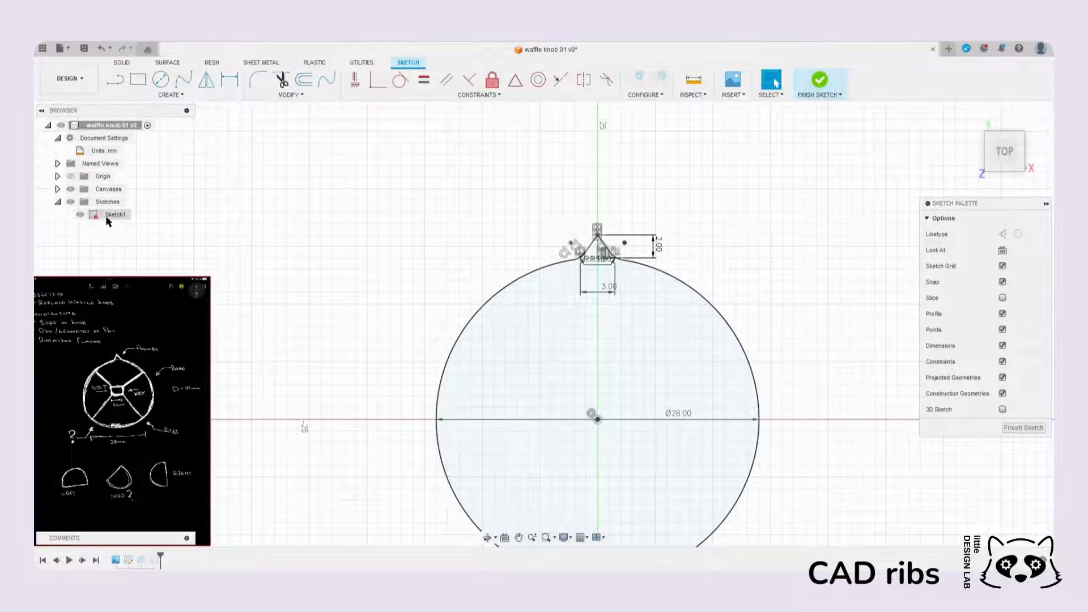
left_click(117, 216)
right_click(118, 217)
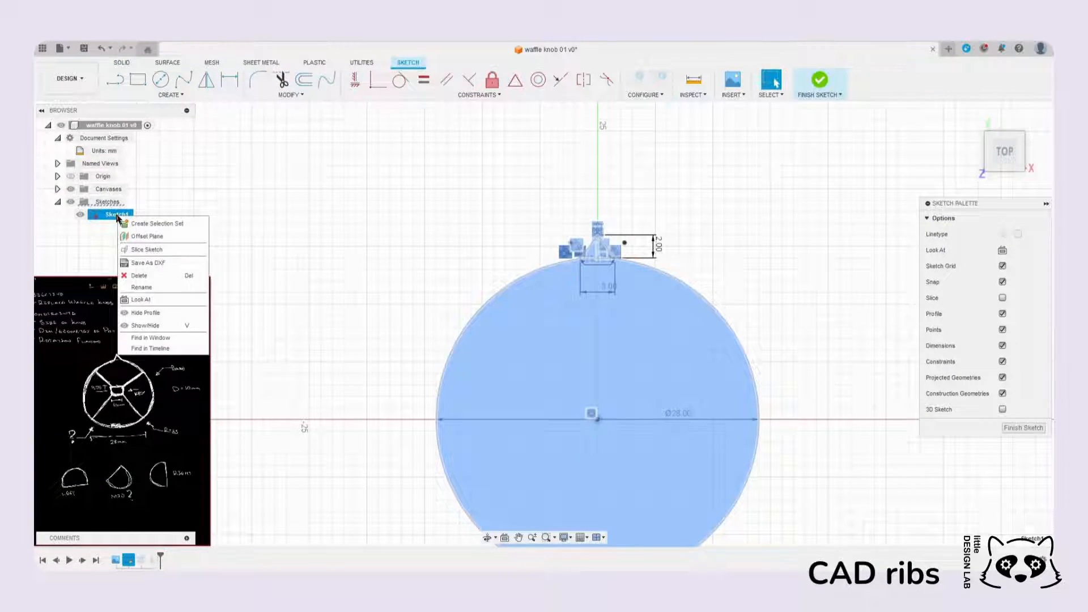
left_click(160, 286)
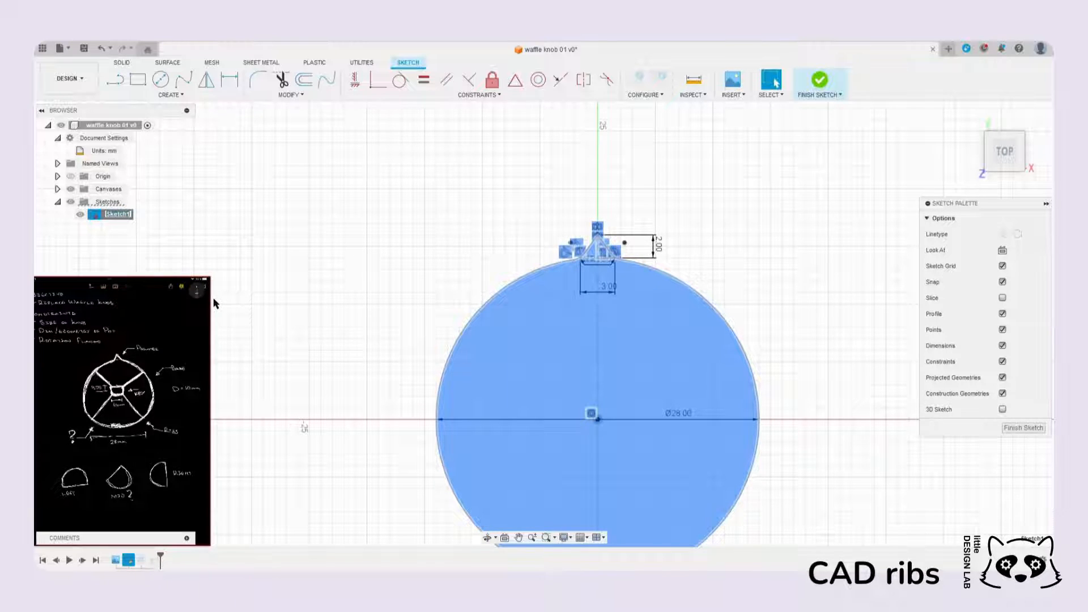
key("Return")
left_click(322, 226)
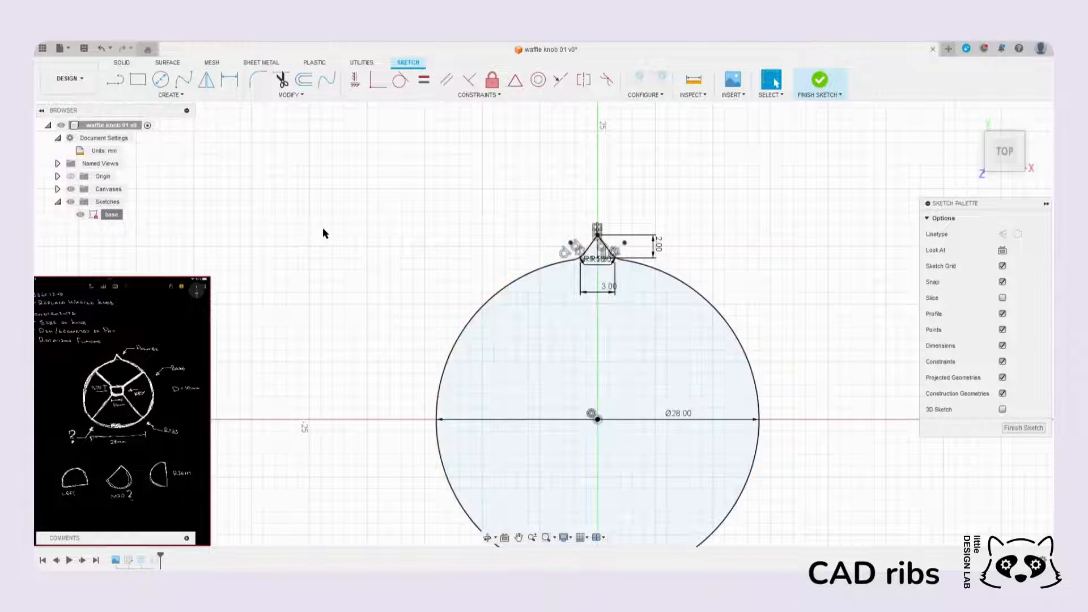
left_click(970, 116)
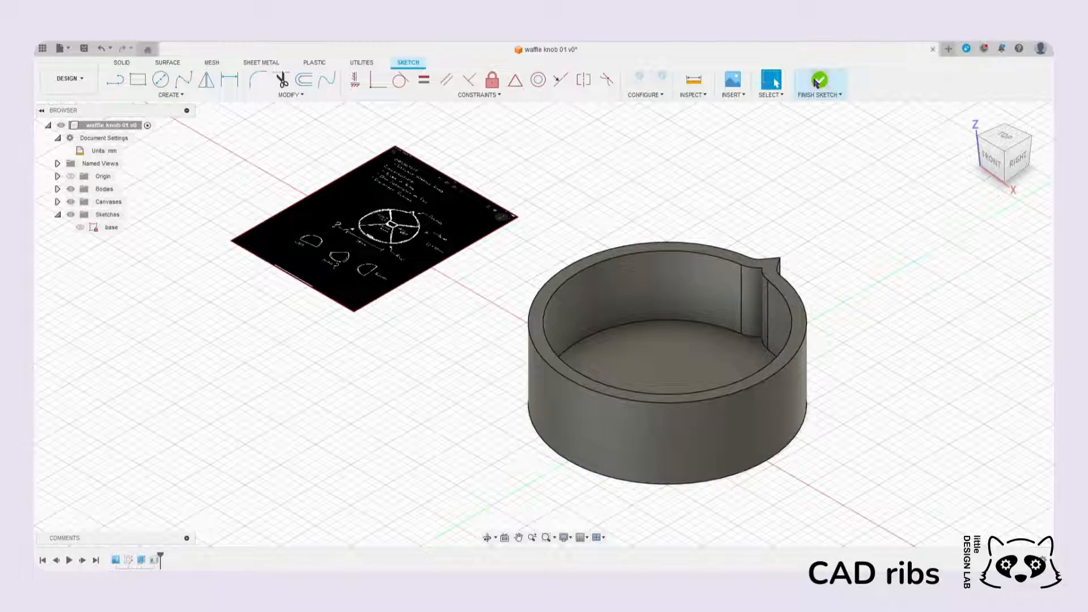
left_click(820, 80)
Step: Examine the ribs and central key in the reference sketch and compare them with the hollow interior of the base
middle_click_drag(833, 412, 745, 388)
scroll(418, 262, "up", 10)
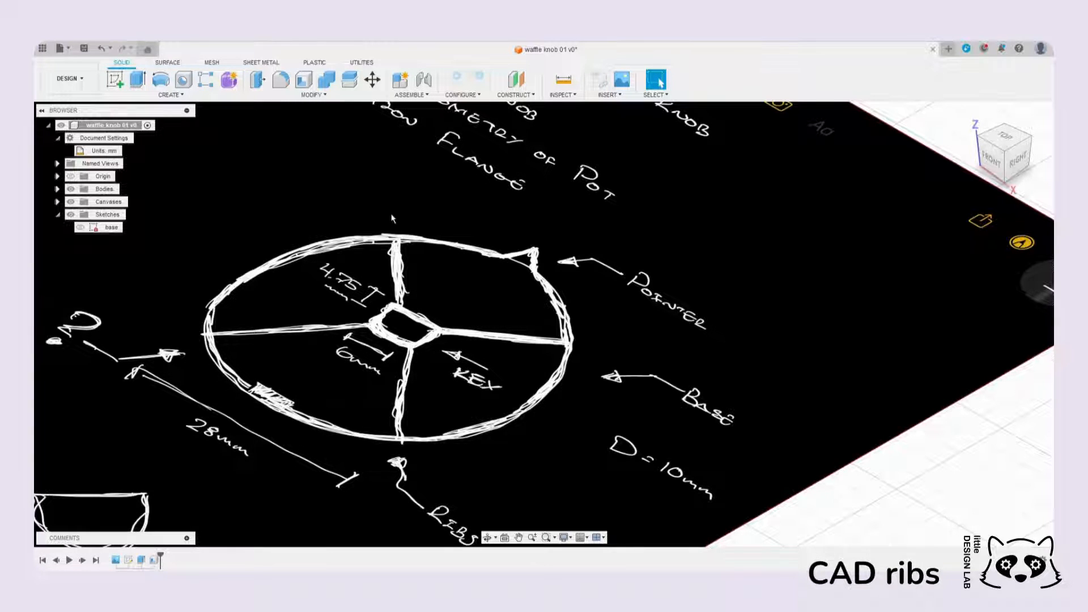
scroll(384, 302, "down", 8)
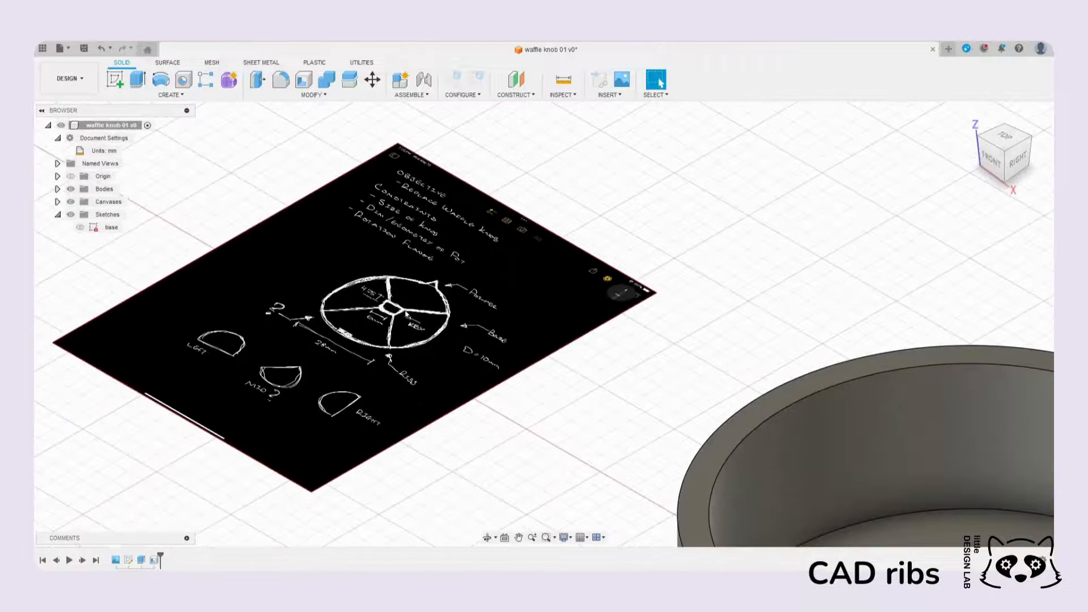
middle_click_drag(513, 383, 452, 303)
scroll(522, 364, "down", 3)
scroll(523, 364, "up", 1)
middle_click_drag(523, 365, 443, 290)
middle_click_drag(551, 452, 466, 342)
middle_click_drag(933, 439, 777, 425)
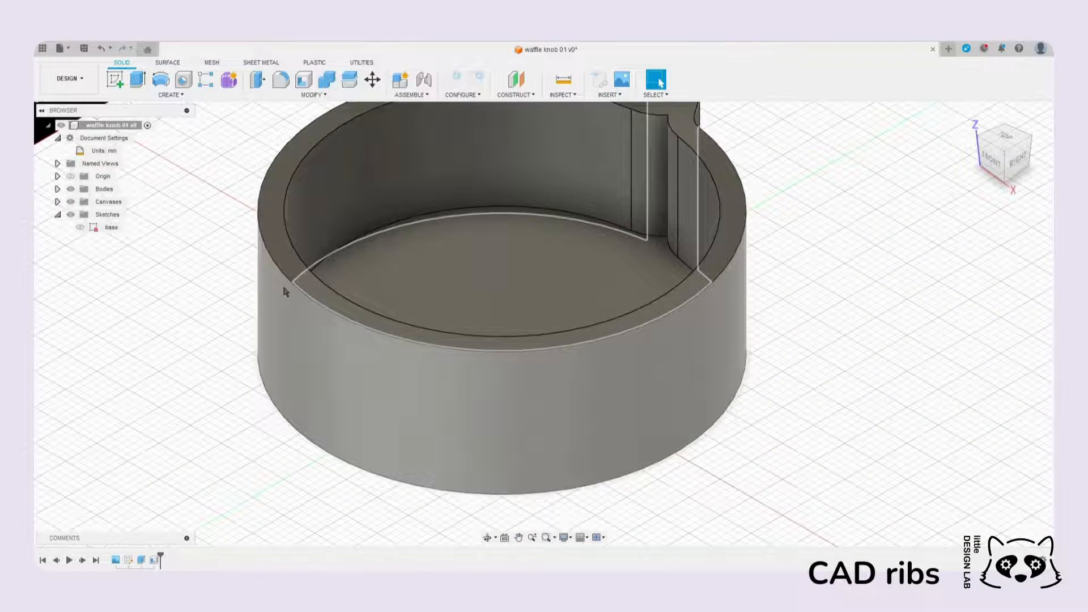
Step: Create a new sketch on the inner floor face of the shelled base
left_click(116, 81)
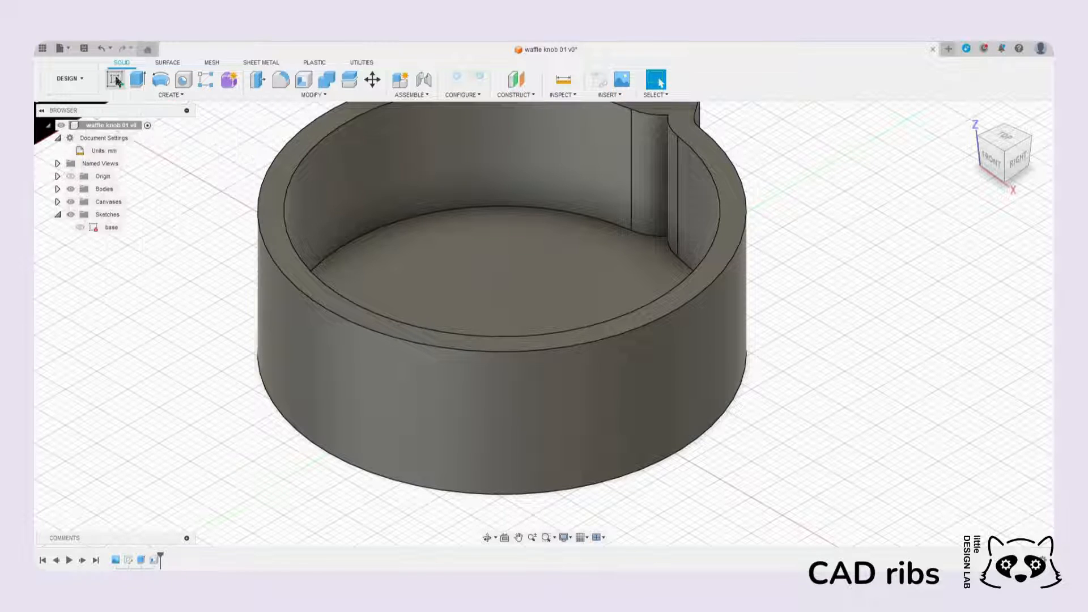
middle_click_drag(889, 326, 826, 356)
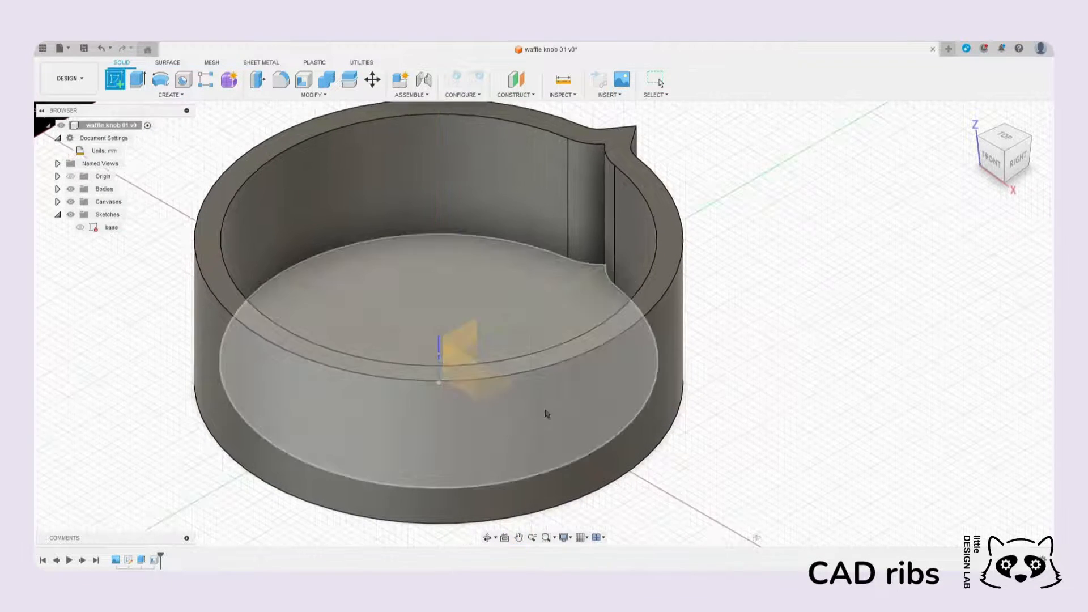
scroll(533, 299, "down", 2)
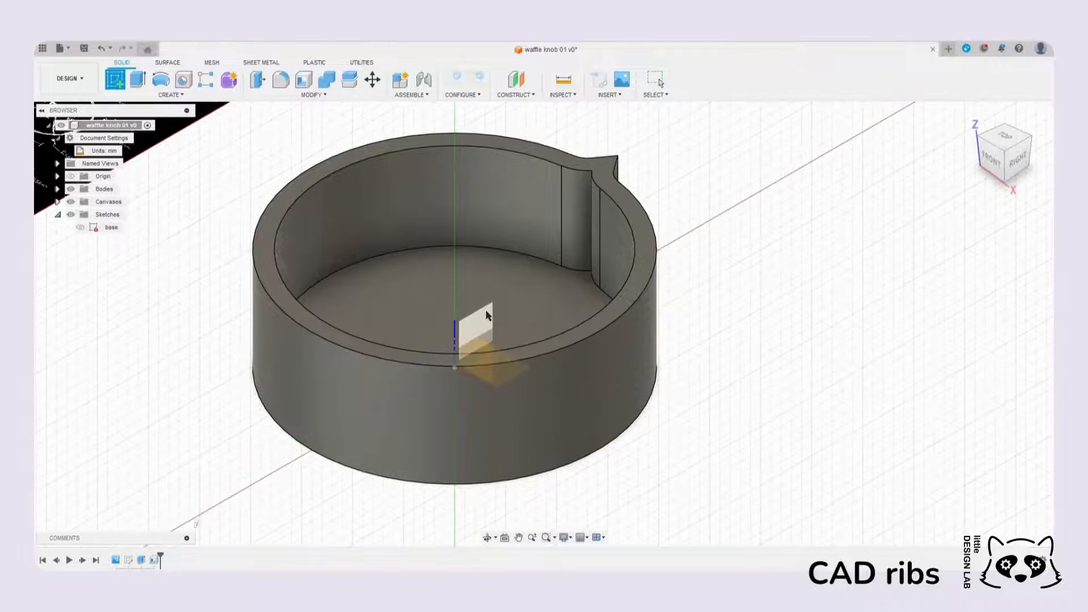
left_click(482, 320)
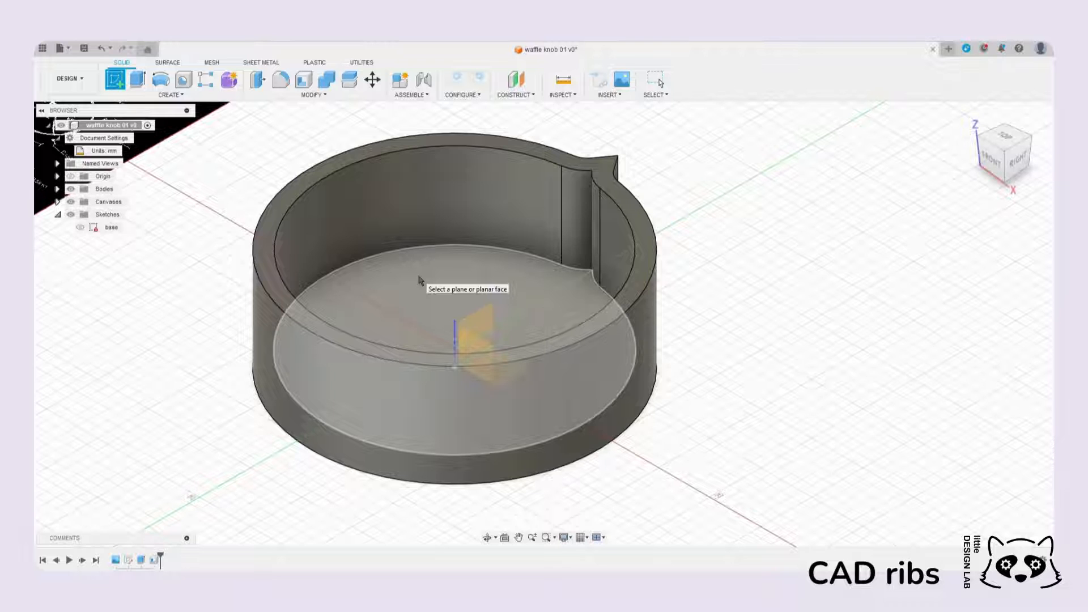
left_click(420, 281)
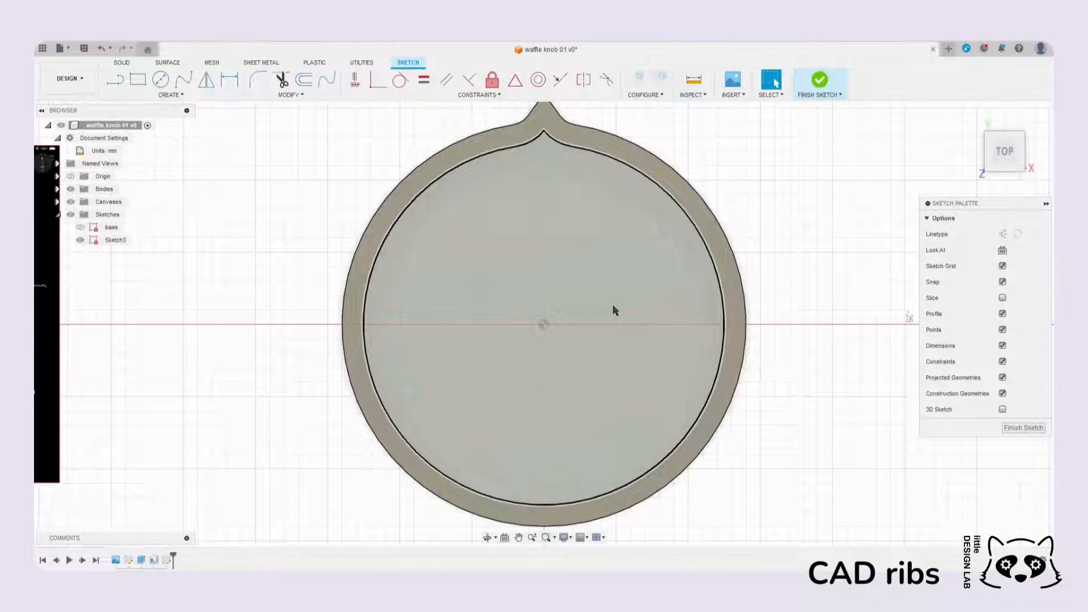
Step: Examine the rib and key layout in the reference drawing beside the base
scroll(455, 349, "down", 1)
scroll(505, 417, "down", 2)
middle_click_drag(272, 374, 538, 329)
scroll(350, 271, "up", 3)
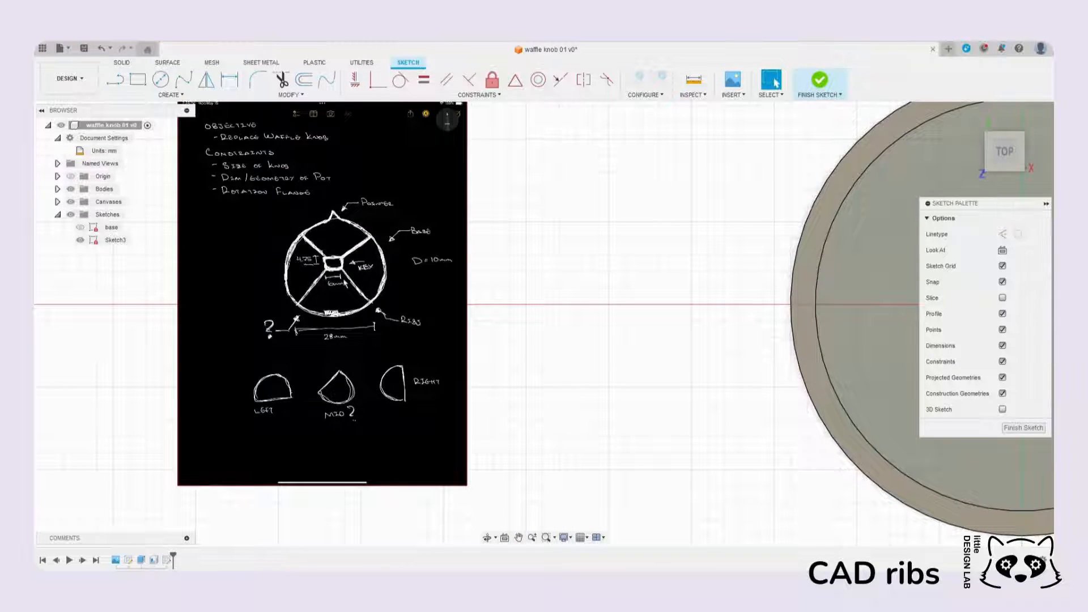
scroll(471, 357, "down", 2)
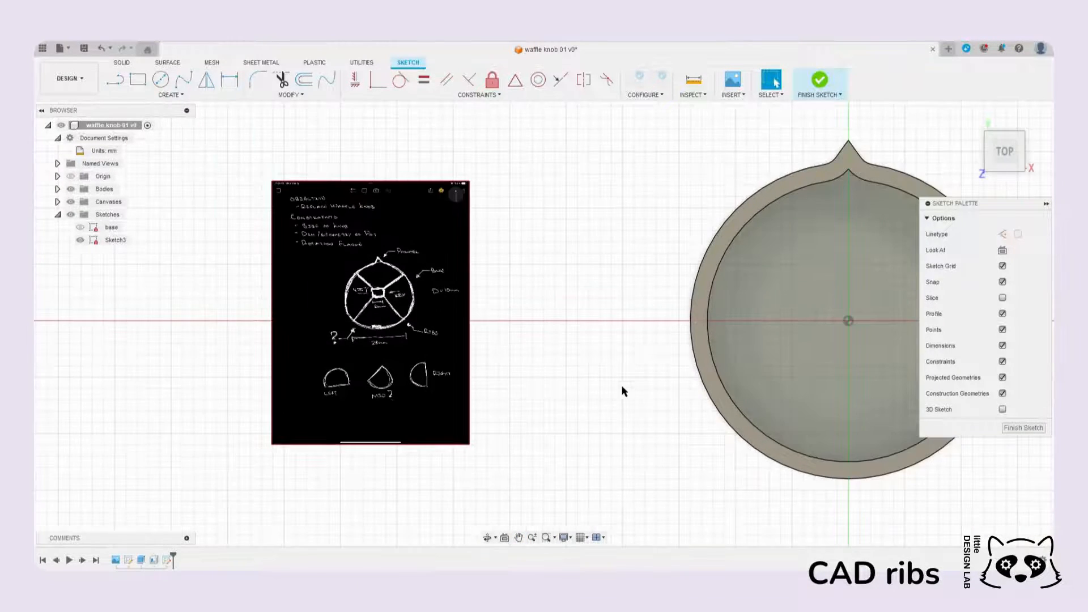
middle_click_drag(722, 394, 461, 364)
middle_click_drag(652, 321, 602, 345)
scroll(538, 328, "up", 1)
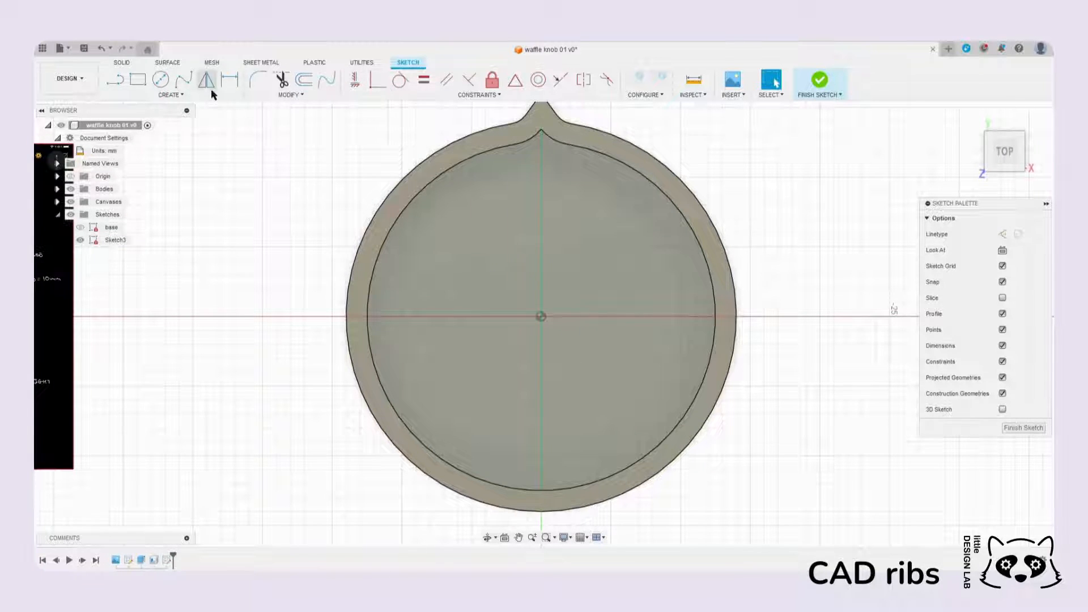
Step: Draw a vertical line from the centre of the base toward the pointer and make it a construction line
left_click(115, 79)
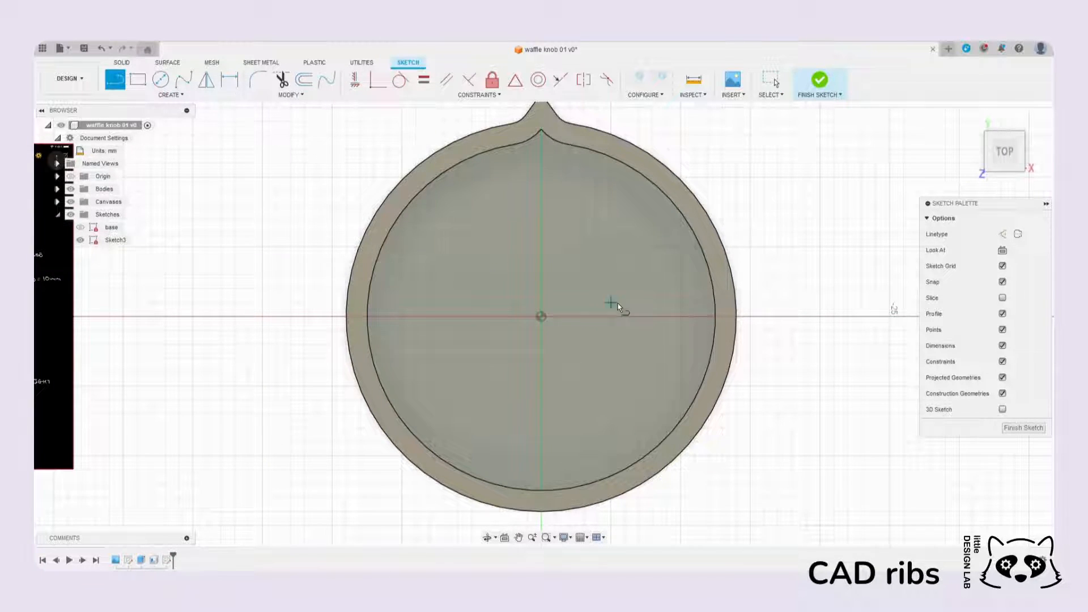
left_click(542, 316)
left_click(542, 206)
key("Escape")
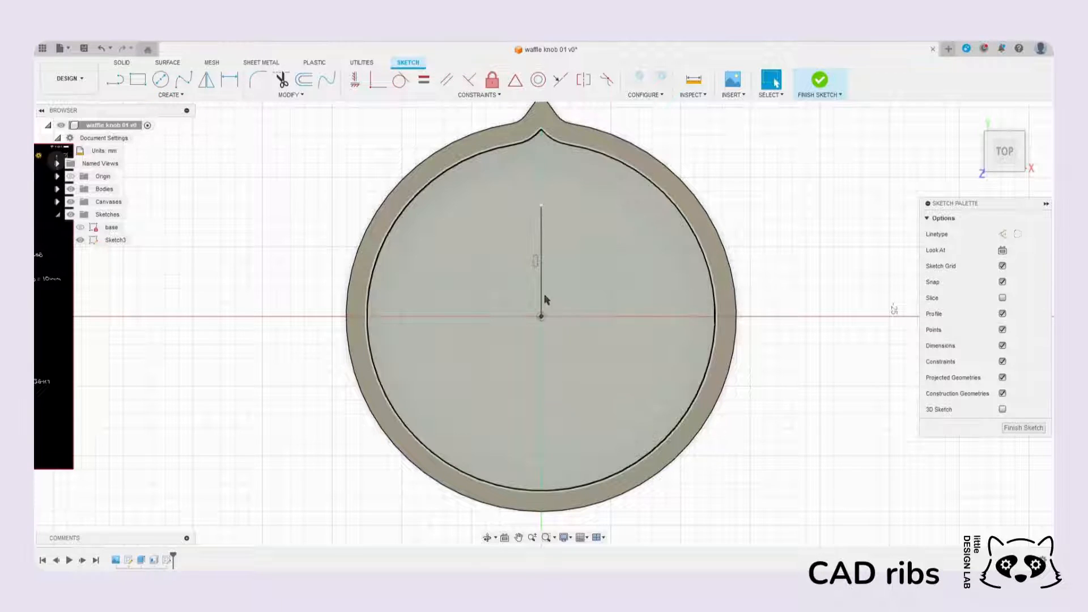
left_click(1003, 235)
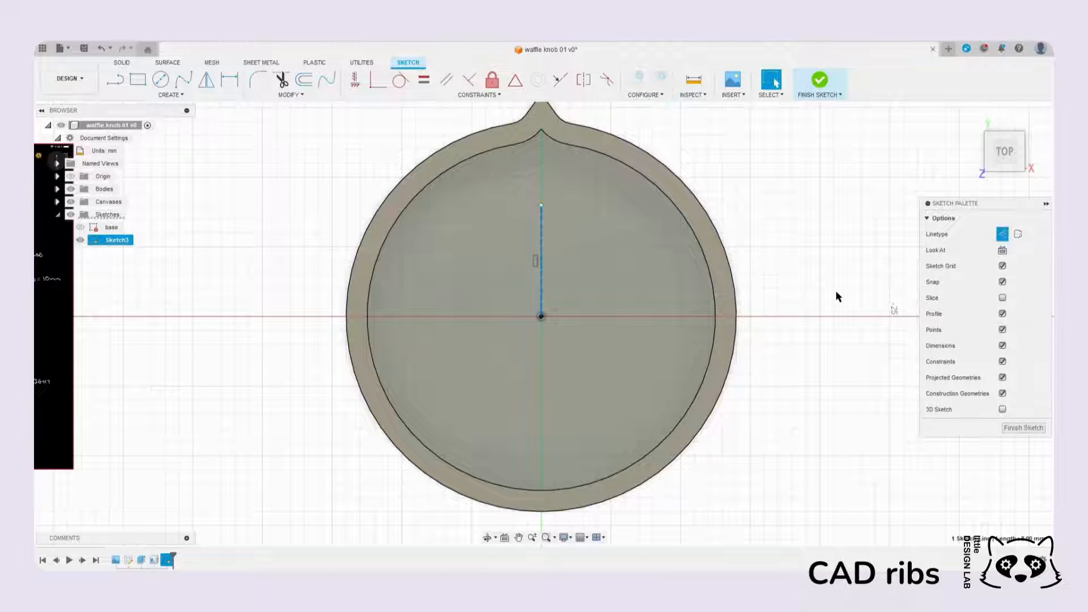
left_click(837, 289)
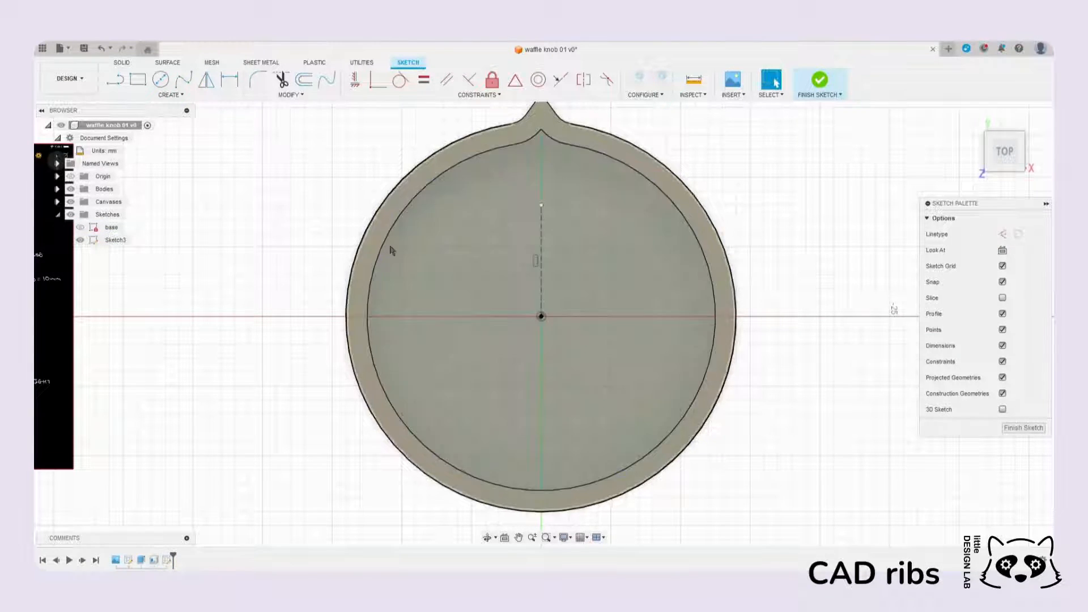
Step: Draw a diagonal construction line about 6.5 mm long from the centre toward the upper-left wall of the base
middle_click_drag(634, 292, 571, 279)
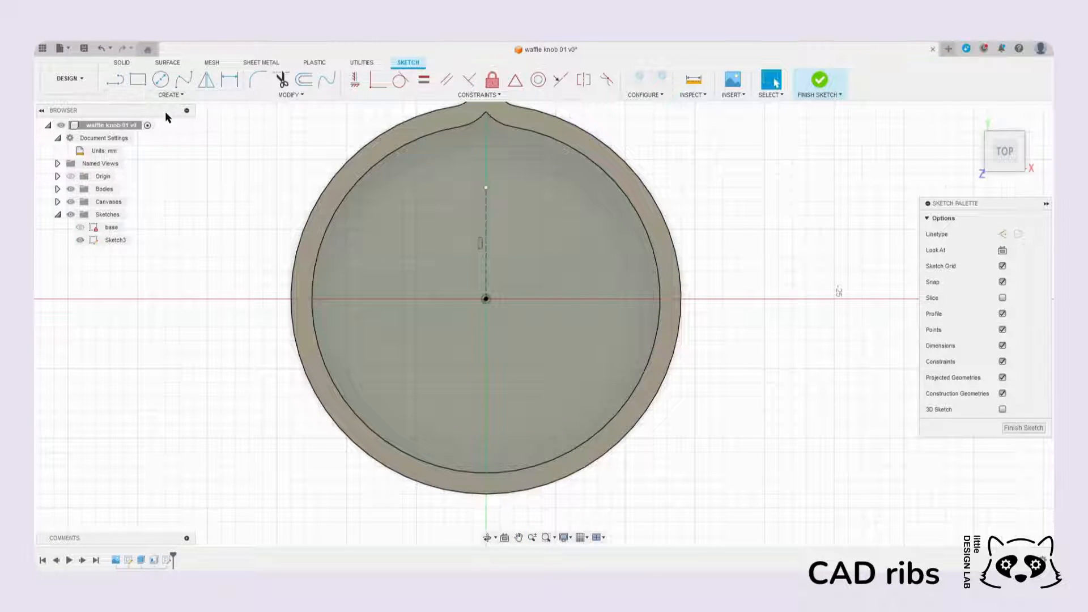
left_click(115, 80)
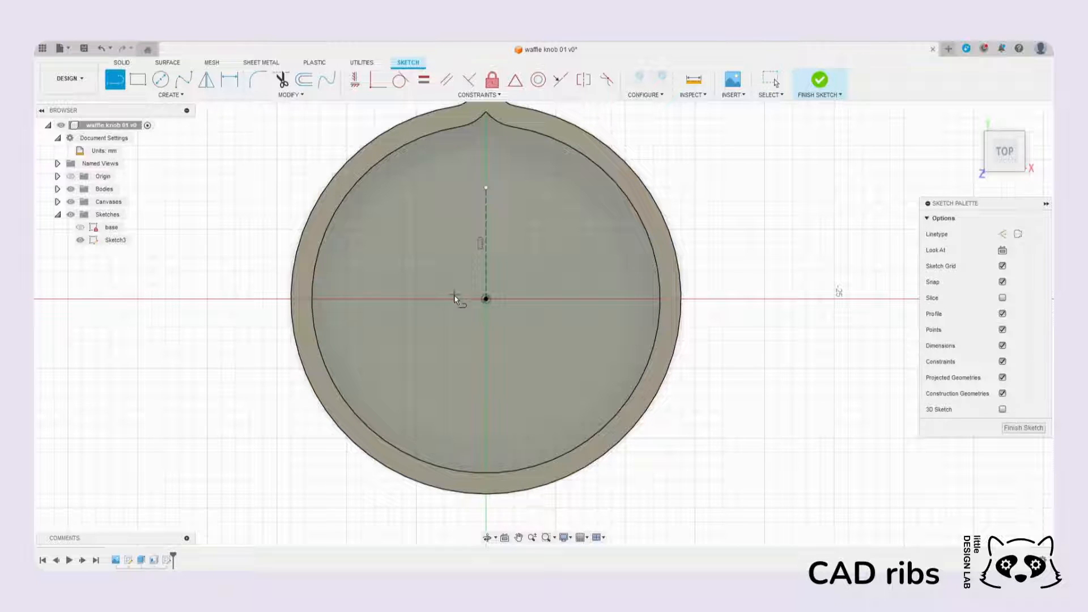
left_click(420, 237)
key("Escape")
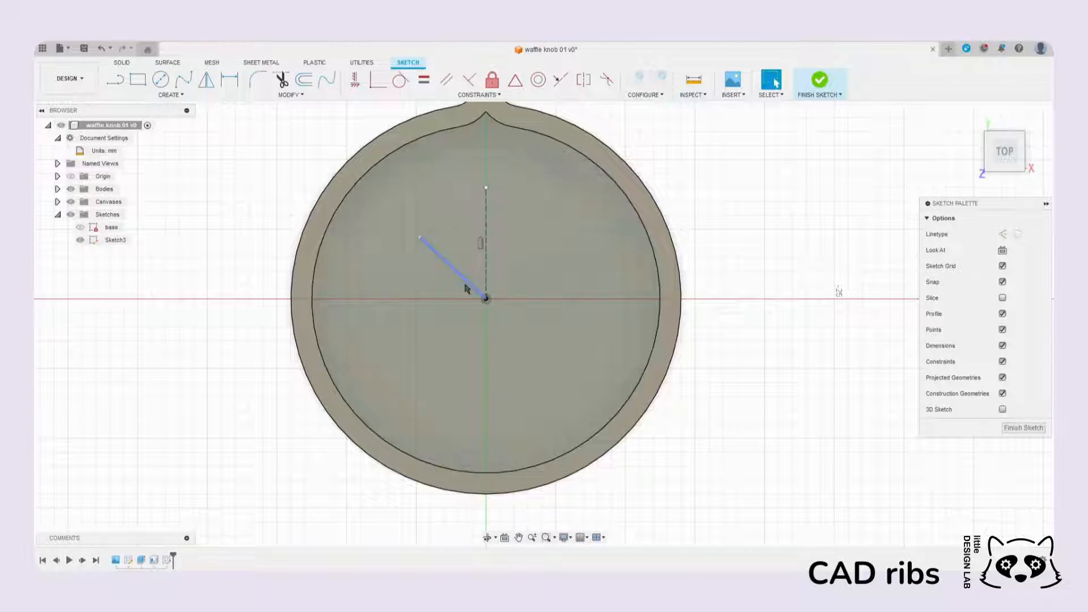
left_click(456, 272)
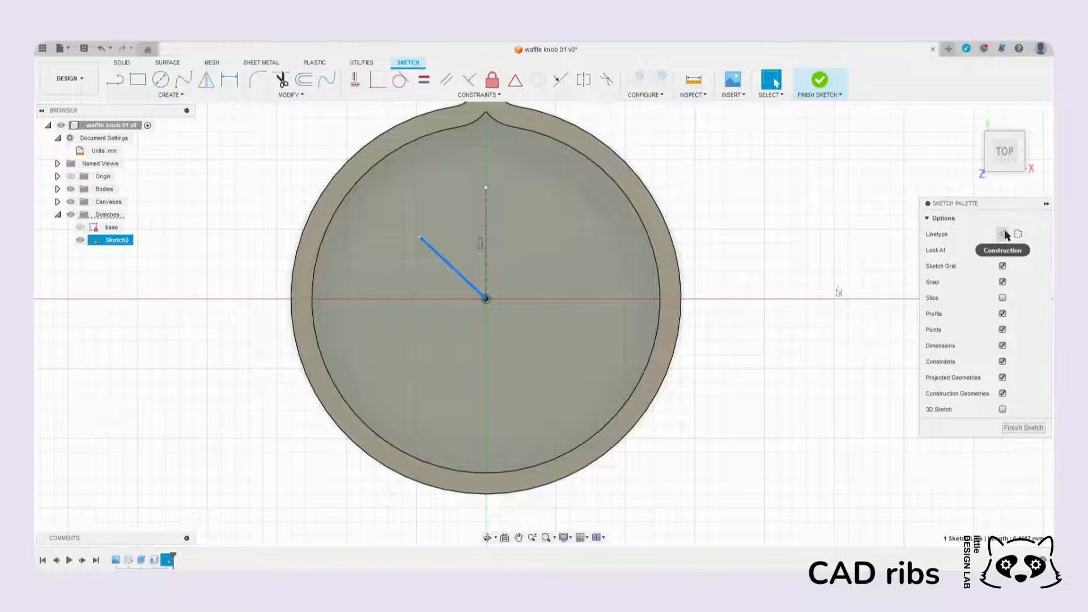
left_click(857, 257)
Step: Compare the vertical and diagonal construction lines with the rib arrangement in the reference drawing
scroll(787, 273, "down", 4)
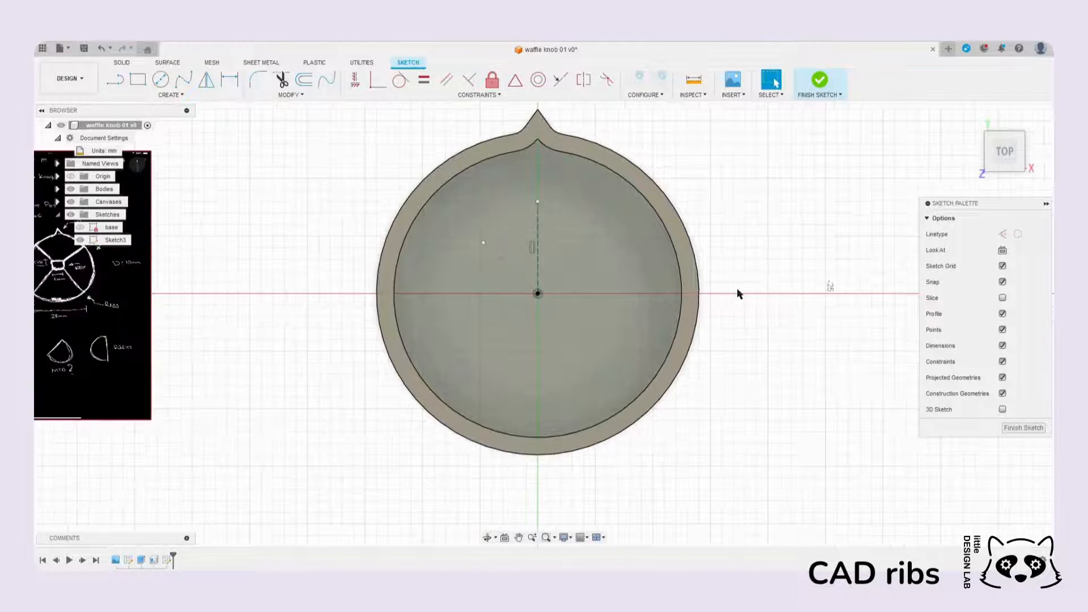
scroll(602, 277, "up", 5)
middle_click_drag(693, 276, 616, 258)
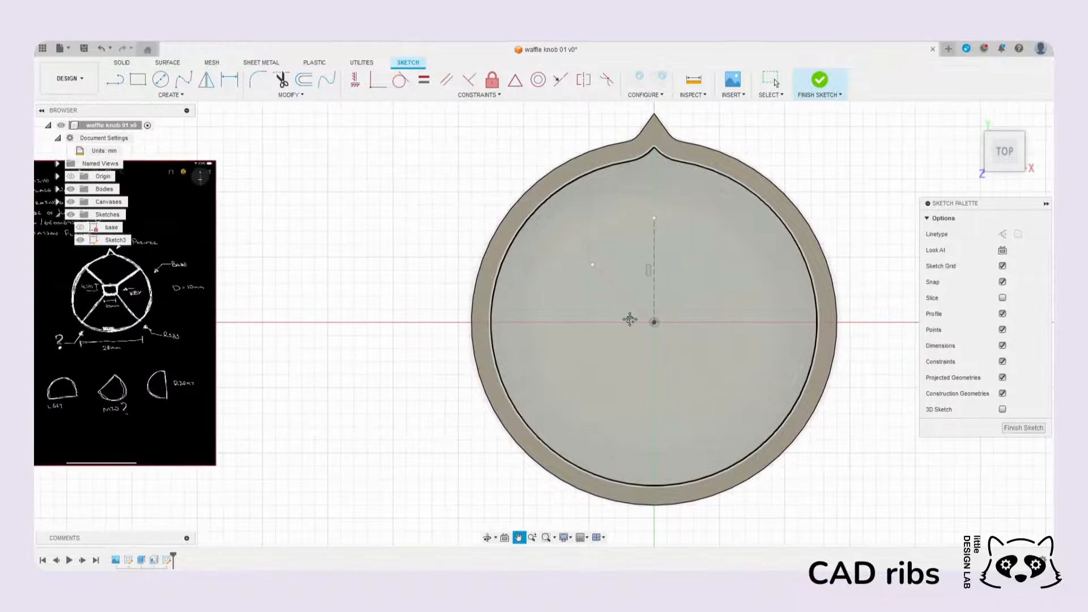
middle_click_drag(579, 301, 503, 290)
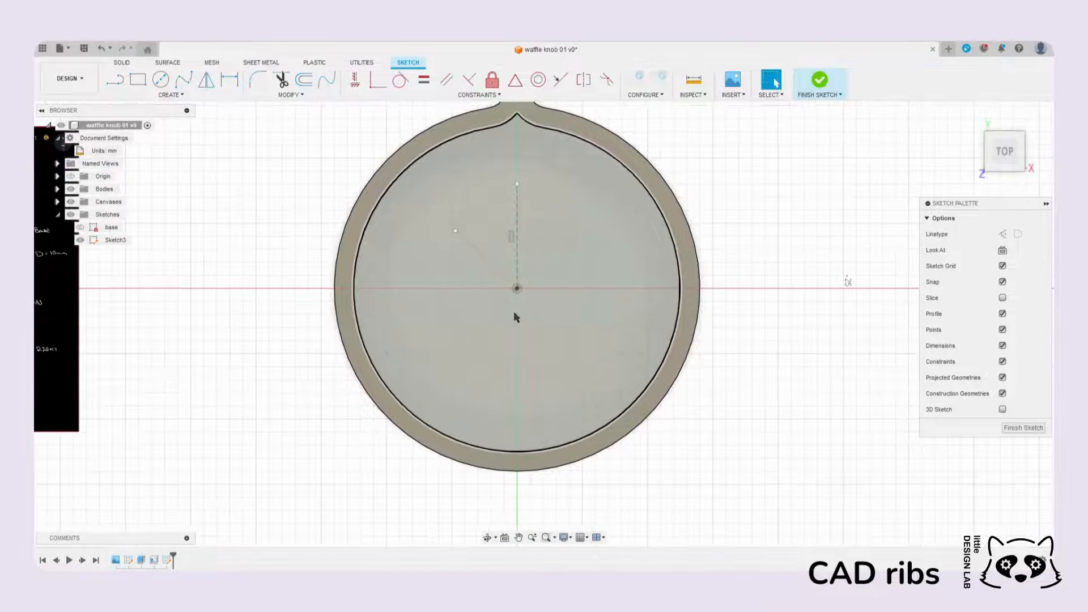
scroll(499, 239, "up", 2)
middle_click_drag(493, 238, 476, 278)
scroll(442, 298, "up", 4)
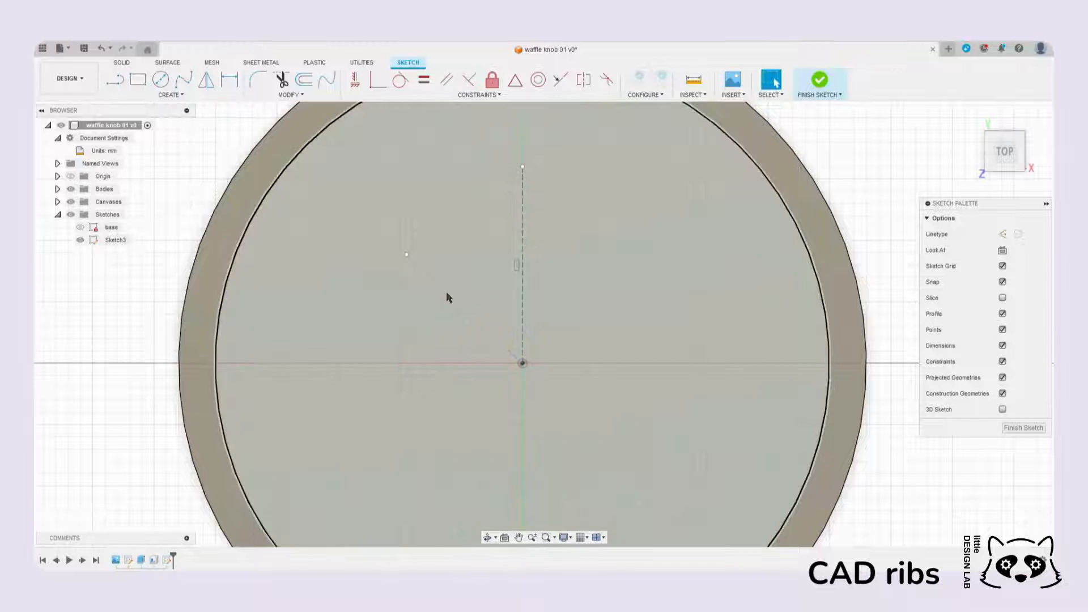
scroll(462, 289, "down", 2)
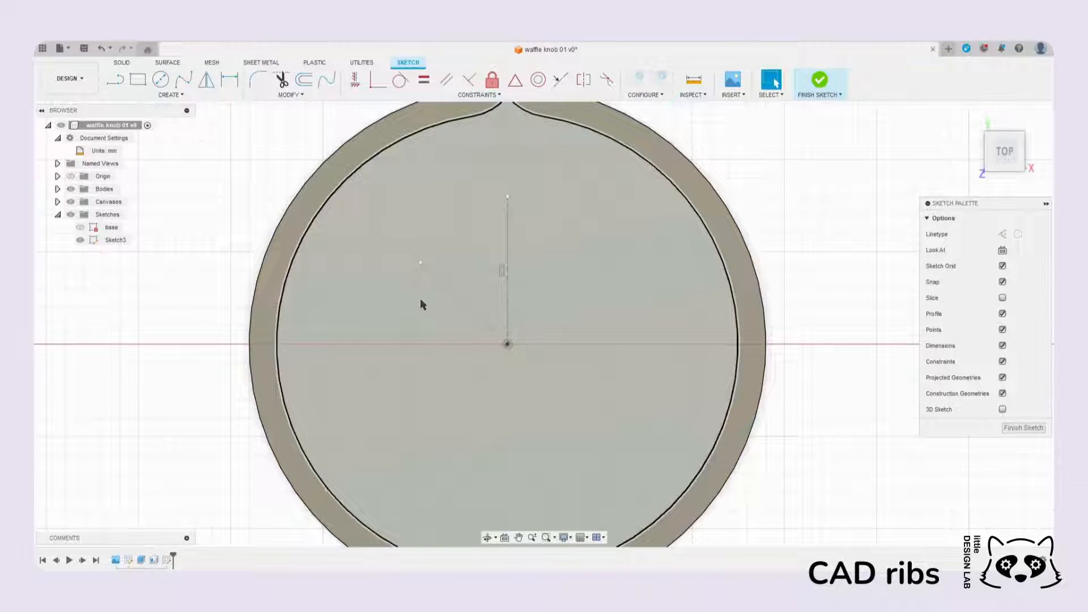
scroll(447, 277, "down", 1)
mouse_move(464, 317)
middle_mouse_down()
mouse_move(531, 246)
mouse_move(512, 239)
mouse_move(513, 268)
mouse_move(480, 282)
middle_mouse_up()
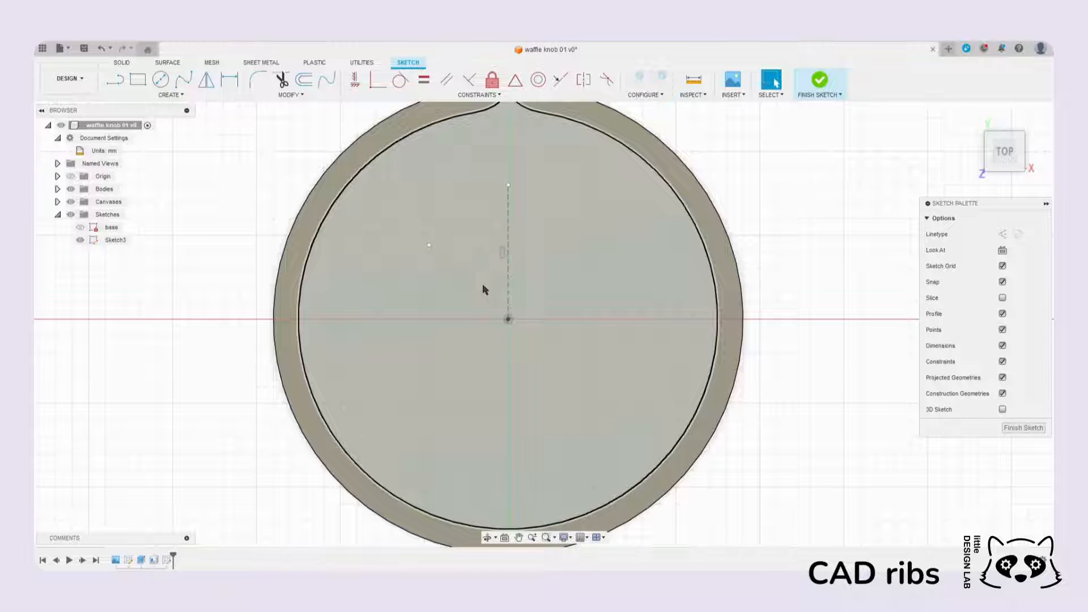
scroll(425, 292, "up", 2)
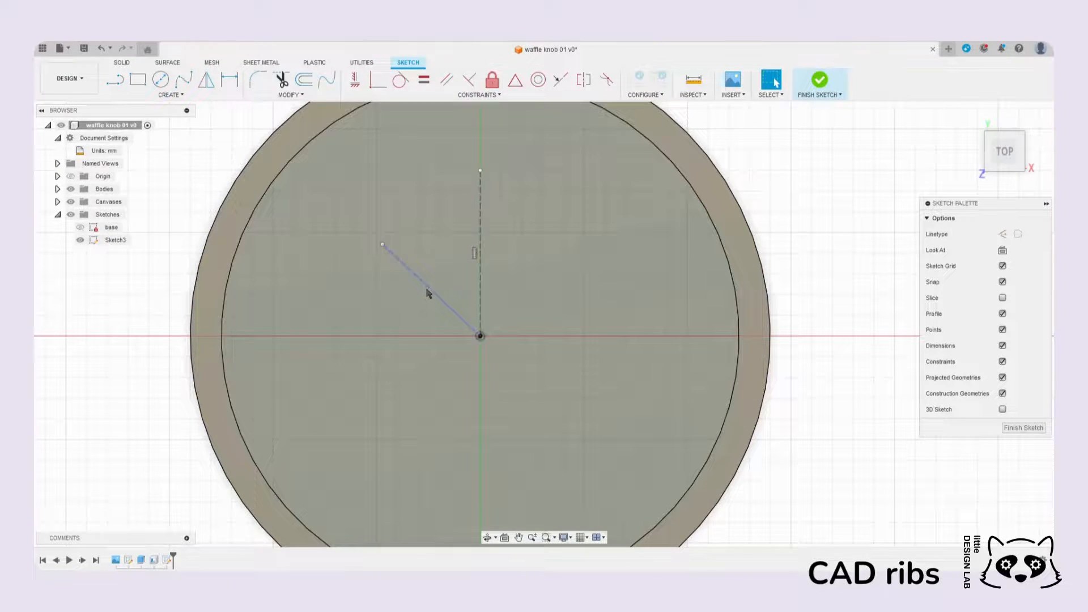
Step: Offset the diagonal construction line by 1 mm toward the vertical line and inspect the resulting pair
left_click(428, 288)
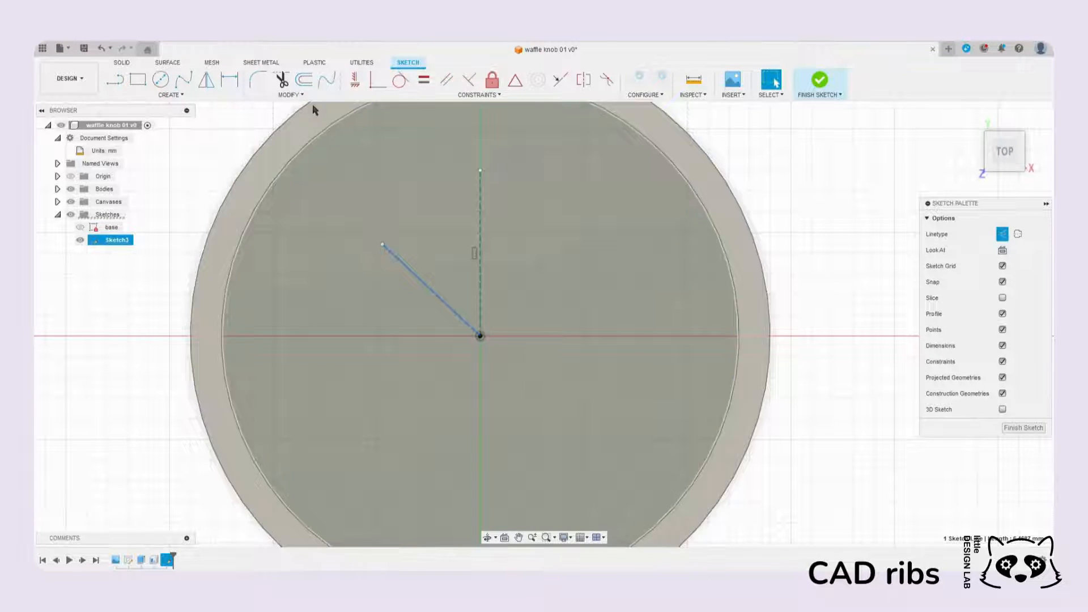
left_click(303, 81)
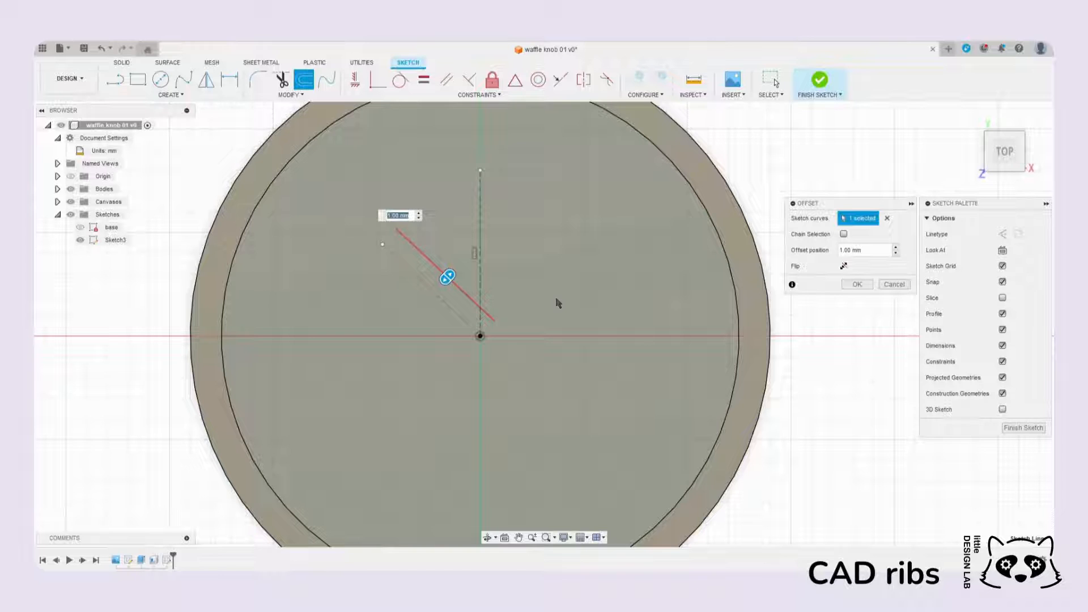
key("Return")
scroll(460, 266, "up", 2)
mouse_move(457, 290)
middle_mouse_down()
mouse_move(491, 238)
mouse_move(472, 304)
middle_mouse_up()
scroll(491, 238, "down", 3)
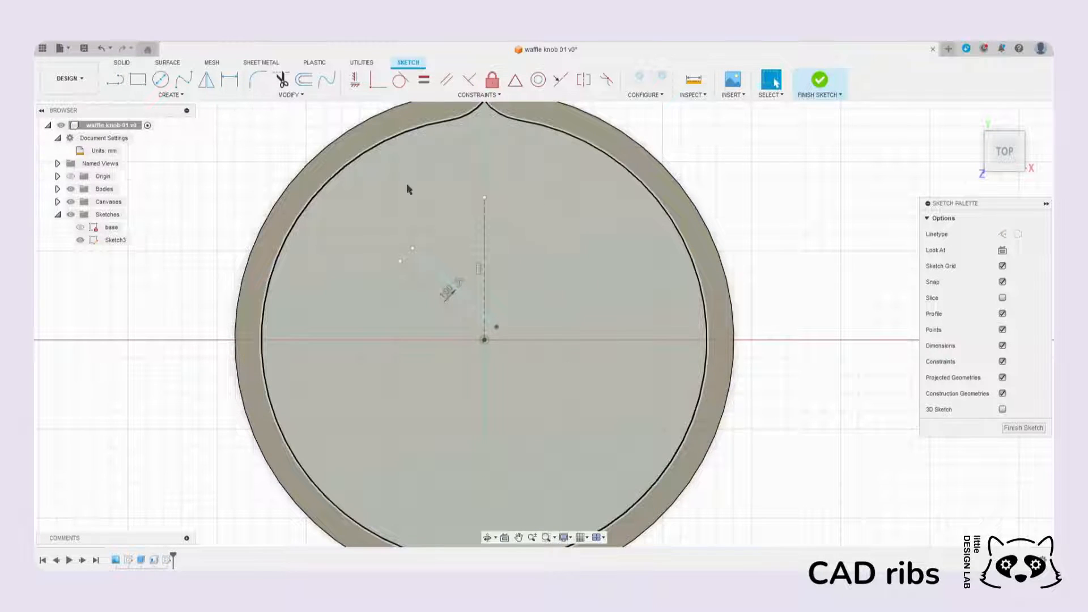
scroll(427, 176, "up", 5)
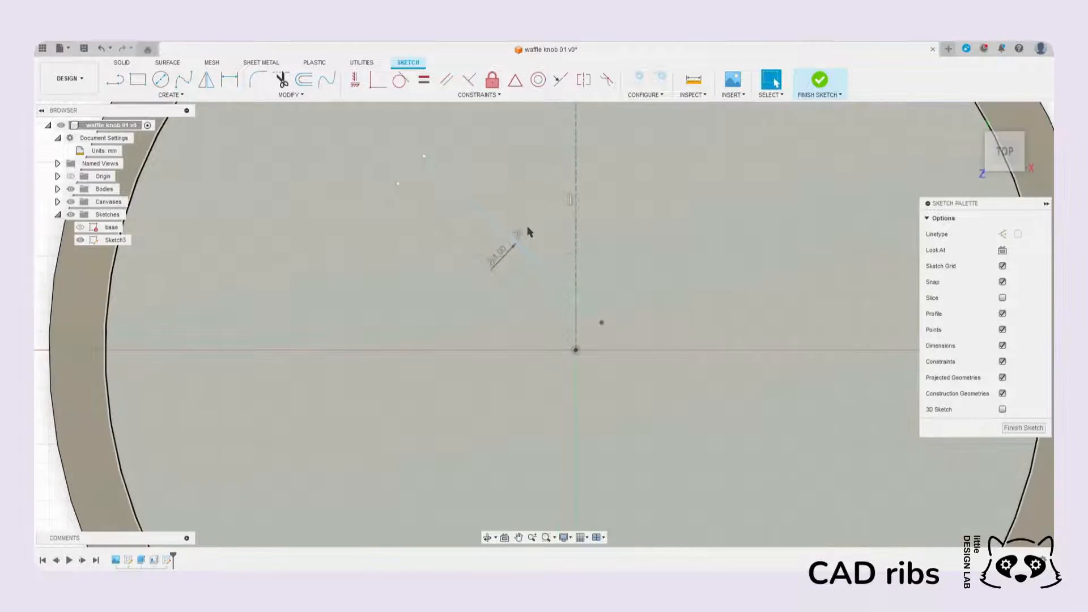
left_click(510, 225)
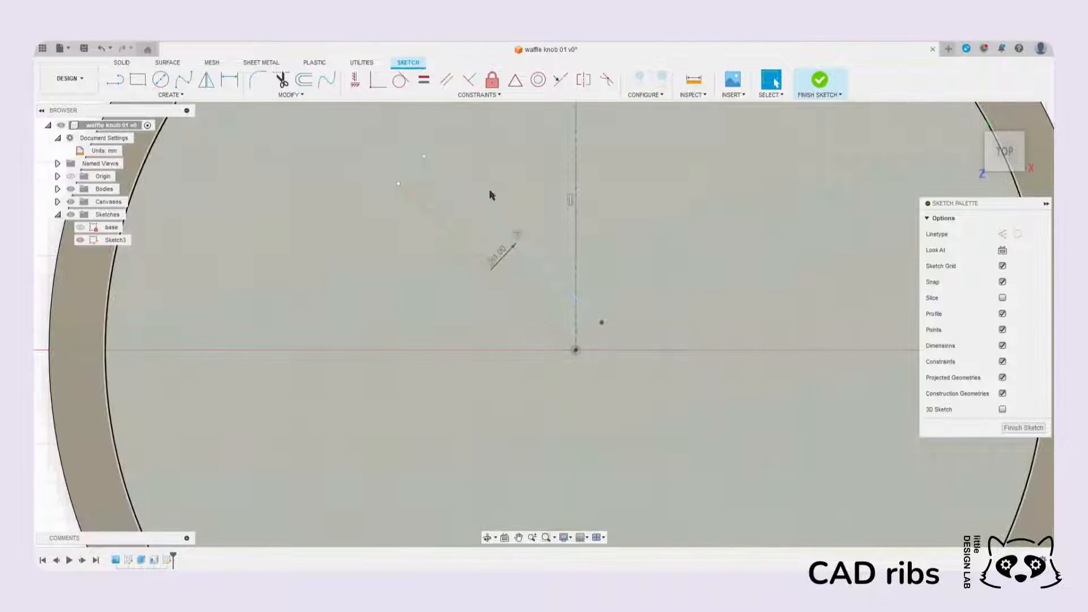
scroll(499, 218, "down", 3)
Step: Swing the diagonal line pair around the centre and place the construction line's outer endpoint about 3.5 mm left of and above the centre
left_click_drag(568, 288, 588, 312)
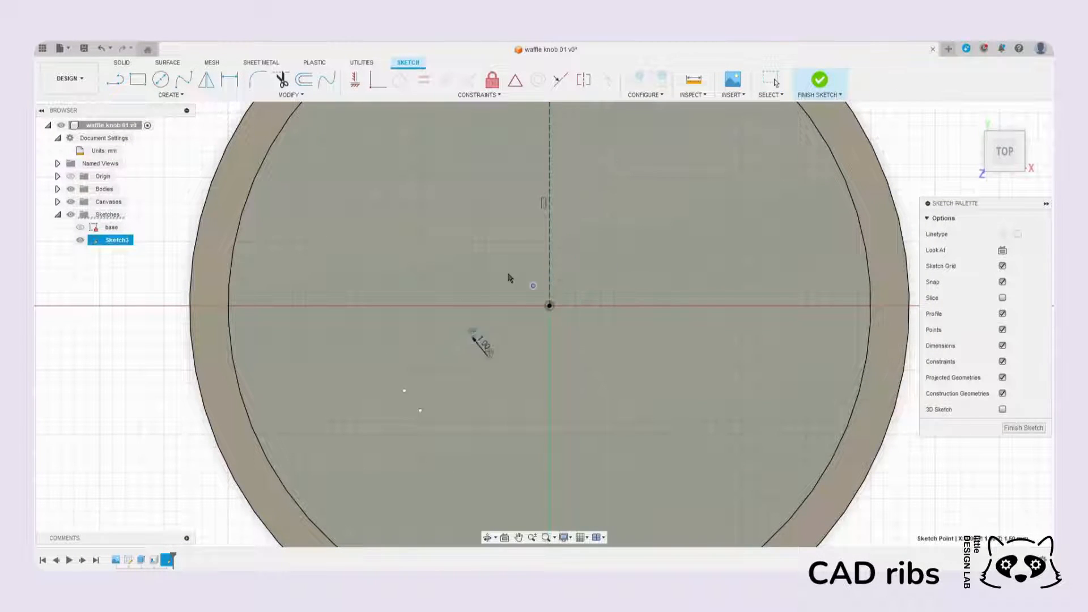
left_click_drag(568, 277, 567, 277)
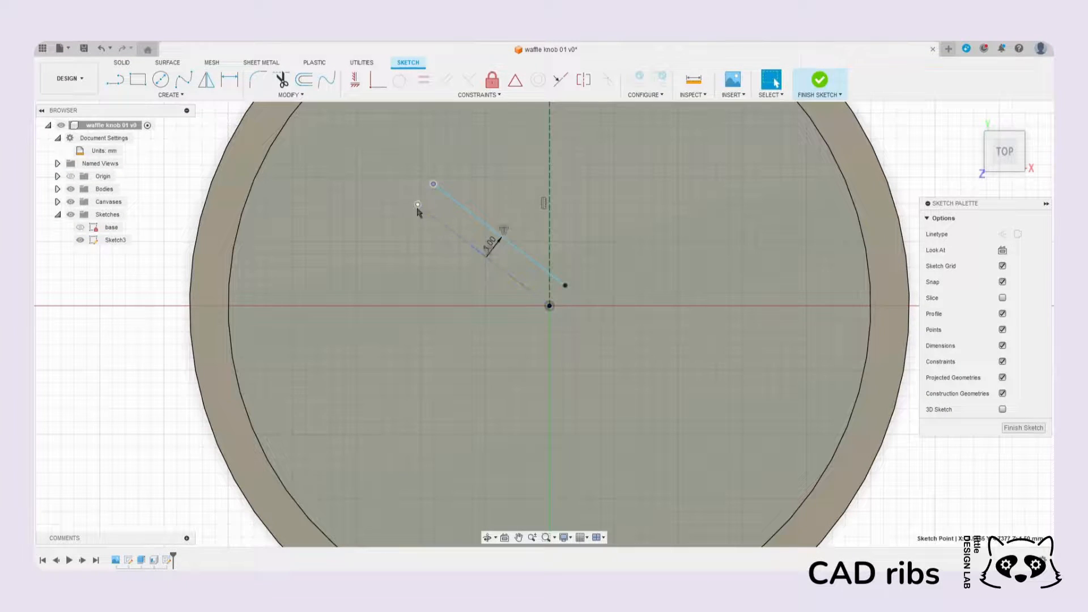
left_click_drag(415, 207, 385, 178)
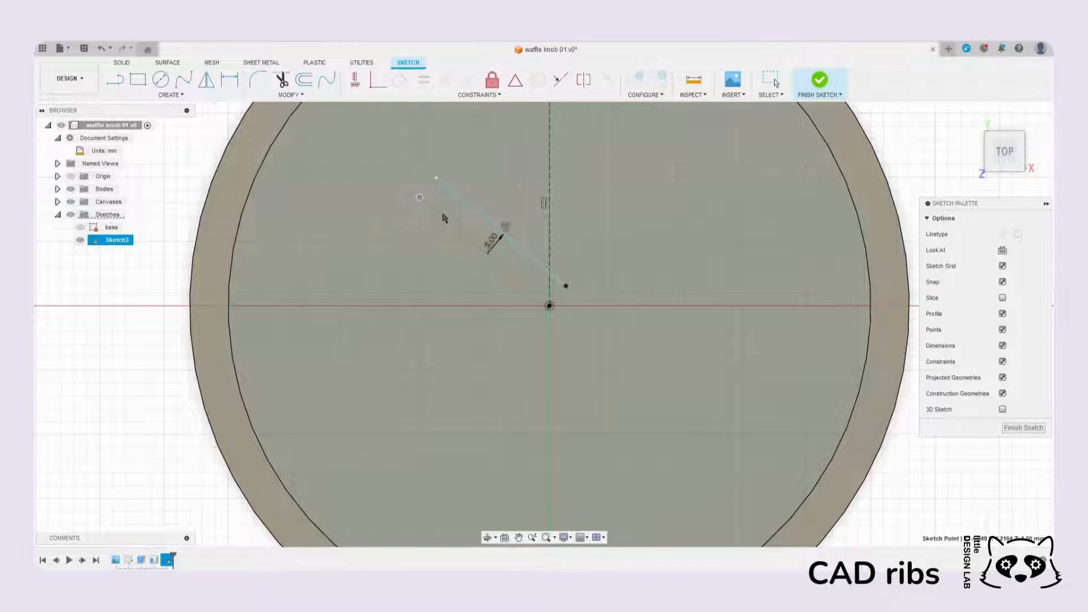
mouse_move(484, 233)
middle_mouse_down()
mouse_move(457, 245)
mouse_move(445, 282)
middle_mouse_up()
scroll(444, 234, "down", 2)
scroll(444, 234, "up", 1)
mouse_move(436, 218)
middle_mouse_down()
mouse_move(437, 251)
mouse_move(453, 267)
middle_mouse_up()
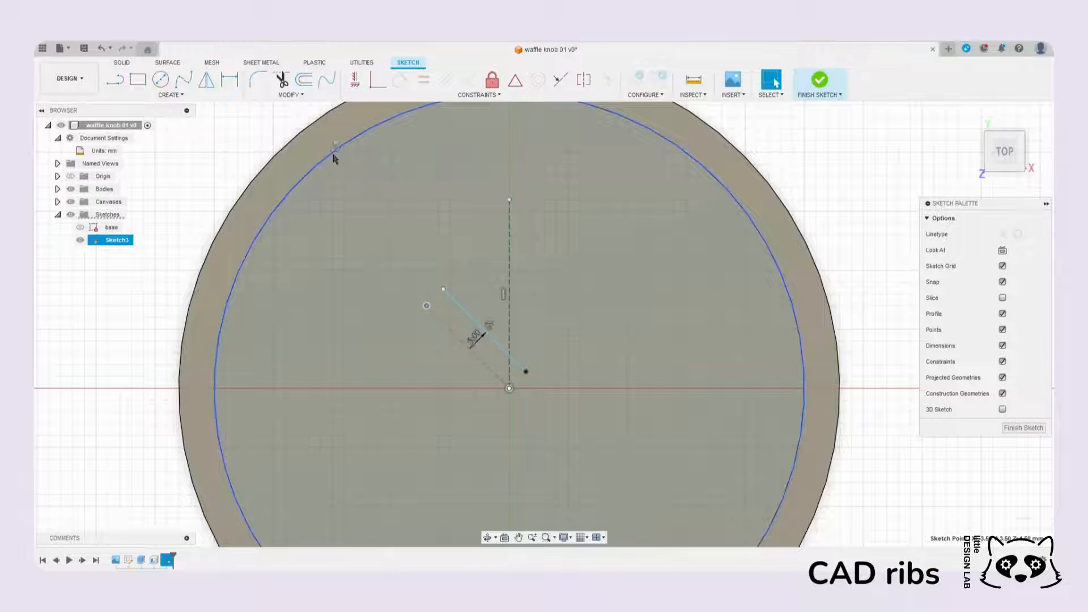
middle_click_drag(453, 308, 405, 241)
scroll(420, 256, "up", 2)
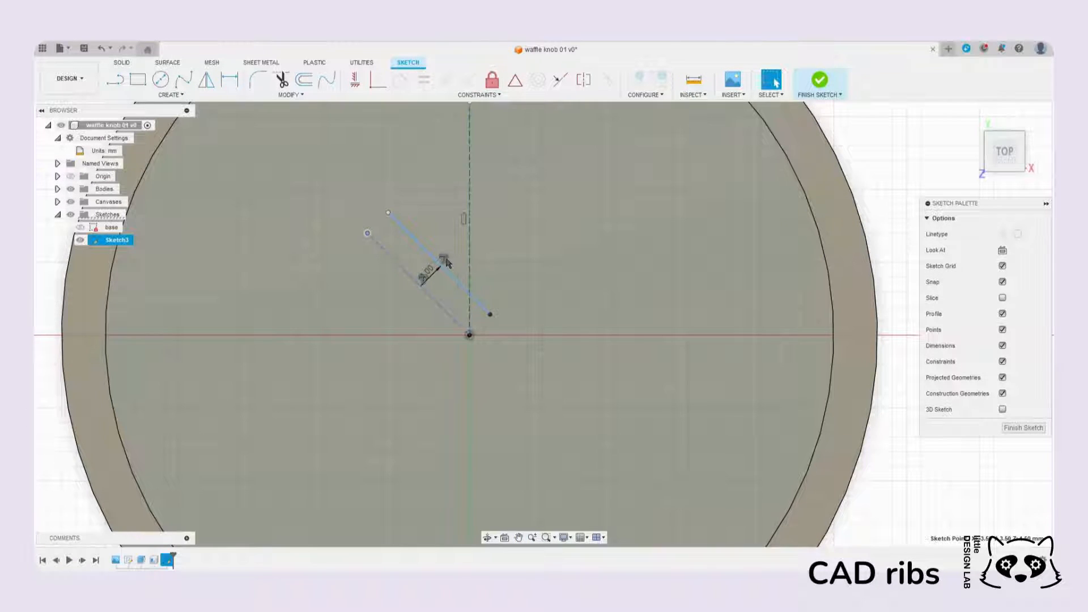
Step: Delete the offset constraint between the two diagonal lines and move their 1 mm dimension close to the centre
left_click(446, 261)
key("Delete")
scroll(480, 265, "down", 3)
scroll(466, 268, "up", 2)
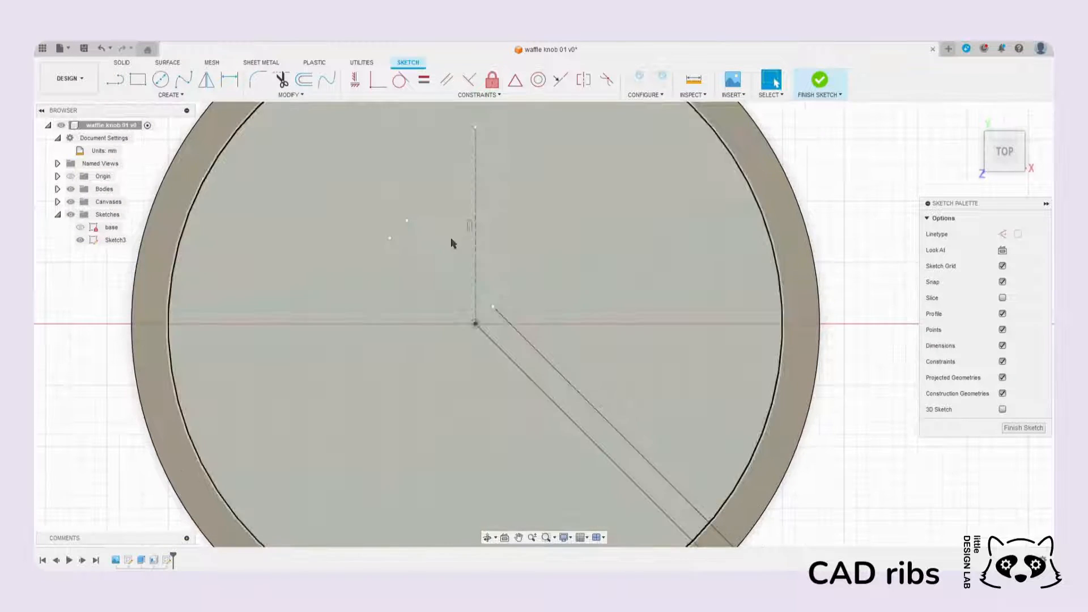
scroll(477, 264, "down", 3)
scroll(605, 421, "up", 2)
left_click_drag(674, 476, 525, 343)
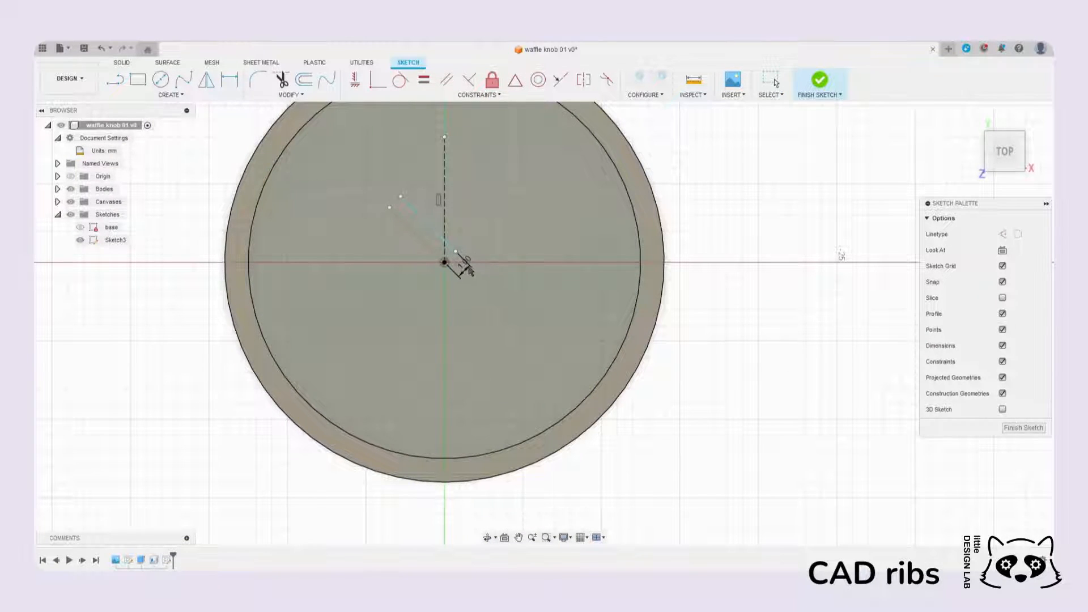
Step: Try moving the offset diagonal line's outer endpoint toward the centre, and undo that move
scroll(417, 238, "up", 4)
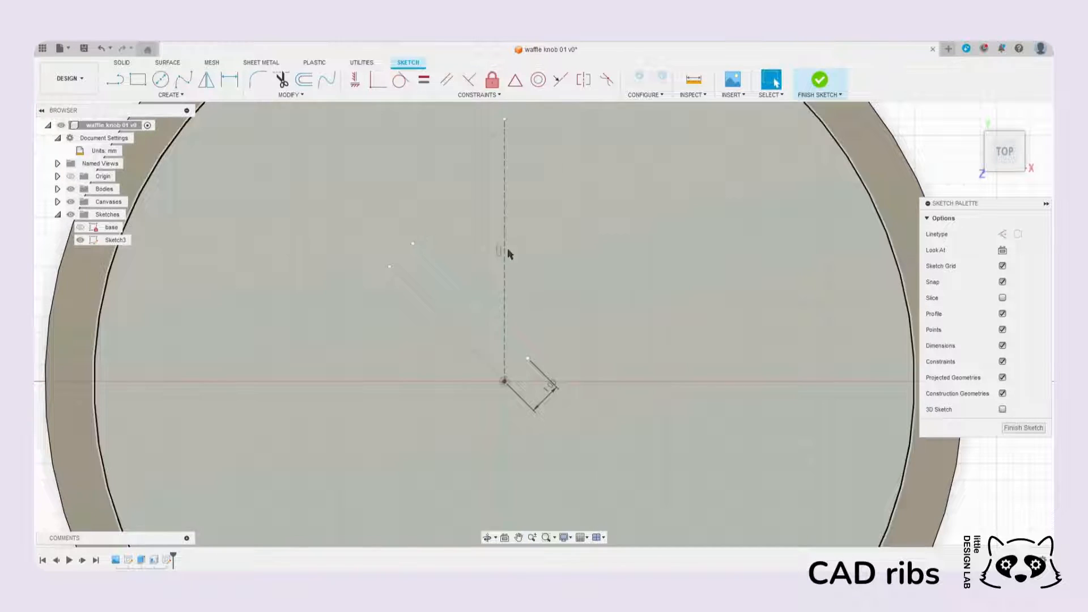
scroll(491, 281, "down", 1)
middle_click_drag(489, 280, 549, 300)
mouse_move(479, 267)
left_mouse_down()
mouse_move(432, 202)
mouse_move(516, 318)
left_mouse_up()
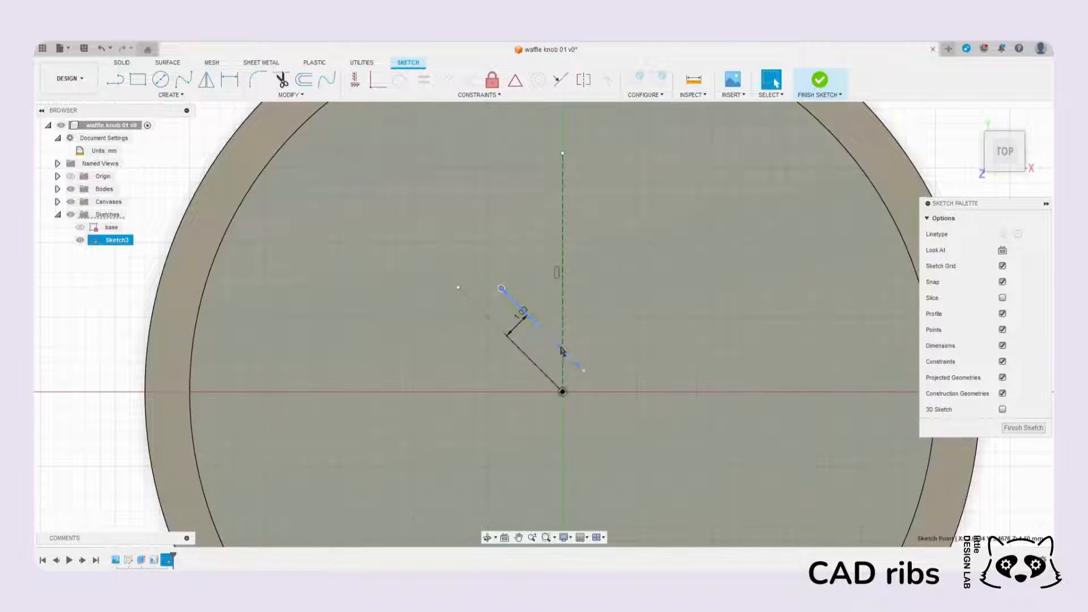
key("ctrl+z")
middle_click_drag(545, 311, 535, 344)
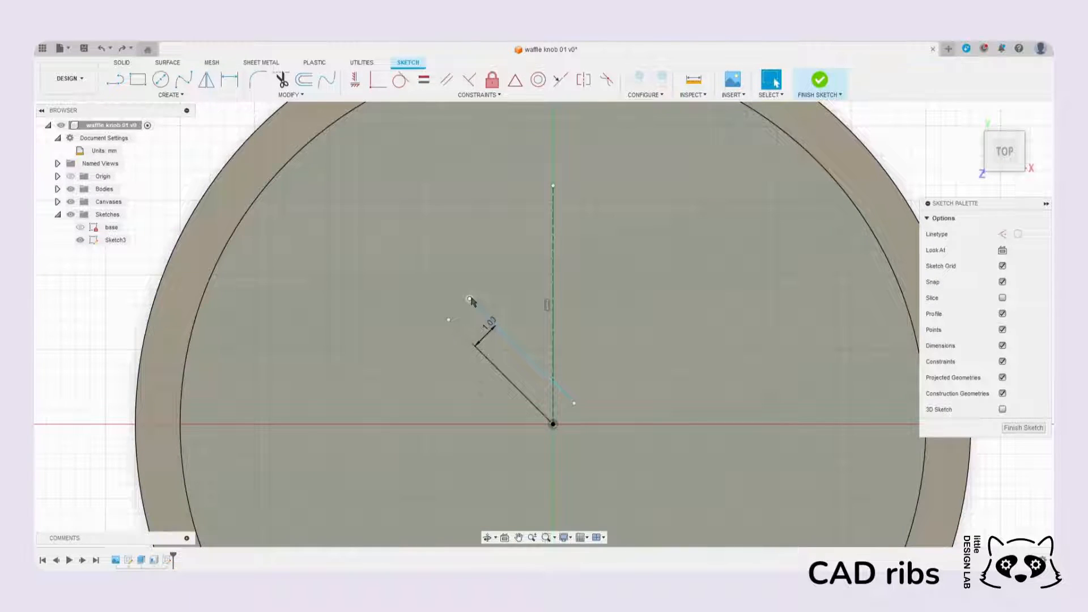
Step: Constrain the upper-left endpoint of the offset diagonal line coincident with the inner wall edge of the base
left_click(470, 299)
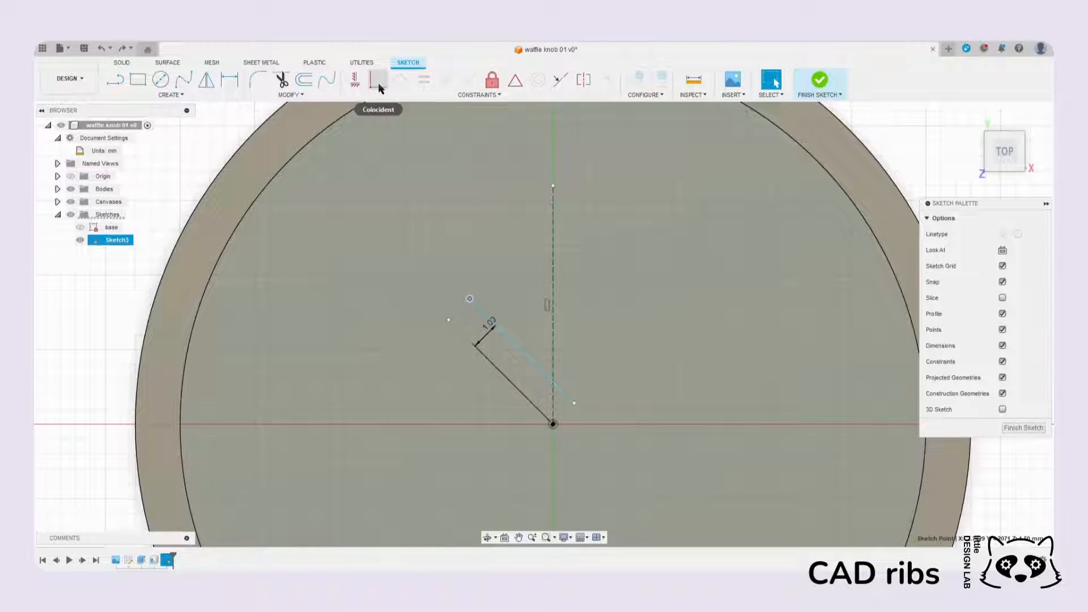
left_click(378, 80)
left_click(337, 120)
scroll(384, 188, "down", 4)
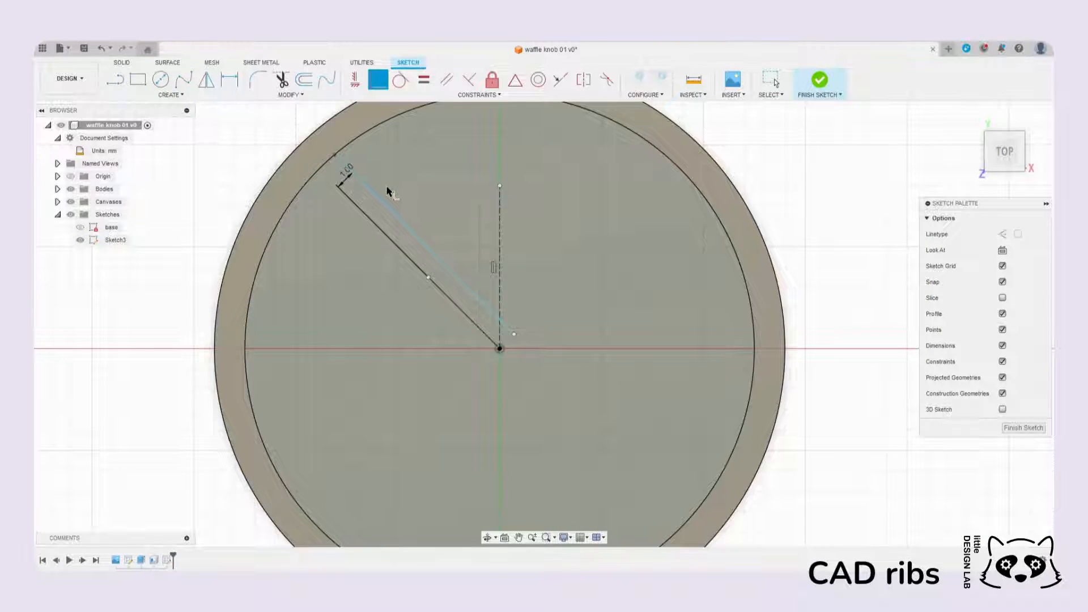
Step: Constrain the diagonal line's lower endpoint coincident with the inner wall edge on the opposite, lower-right side
left_click(514, 335)
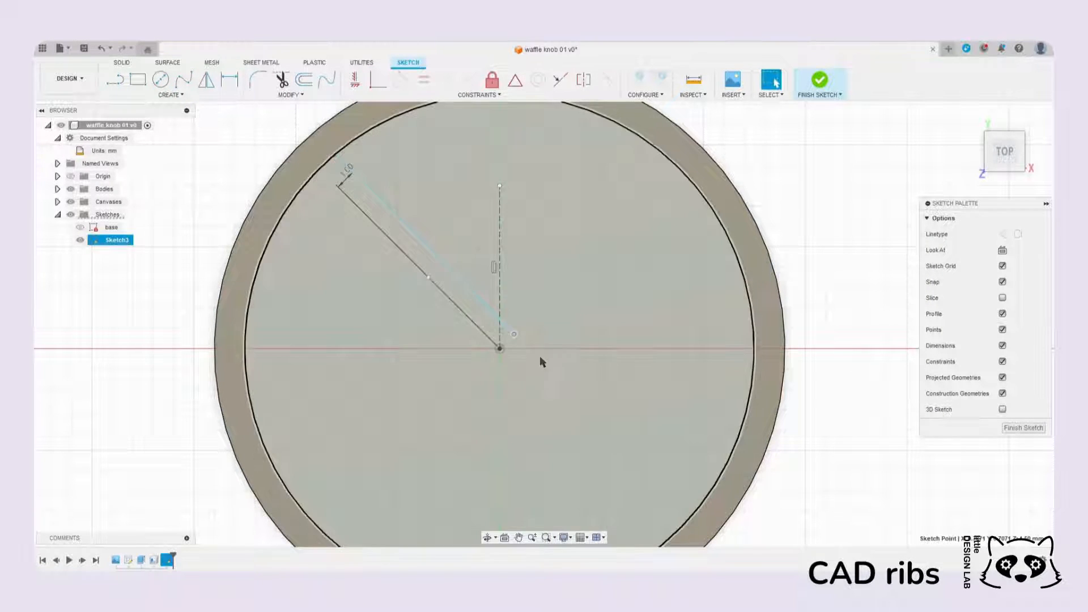
middle_click_drag(581, 370, 544, 340)
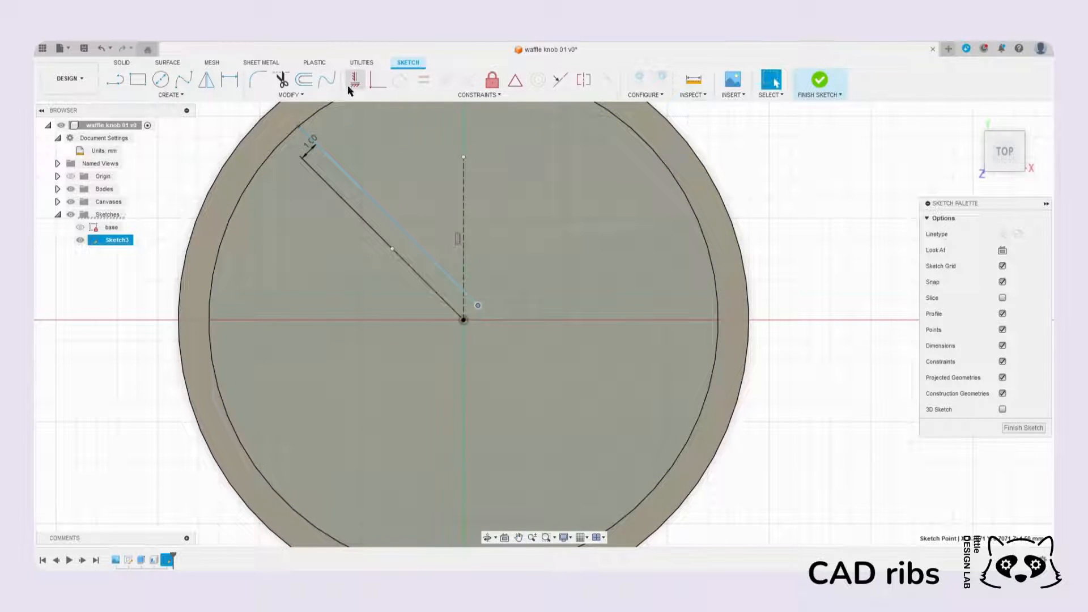
left_click(708, 390)
scroll(574, 321, "down", 3)
middle_click_drag(482, 289, 540, 252)
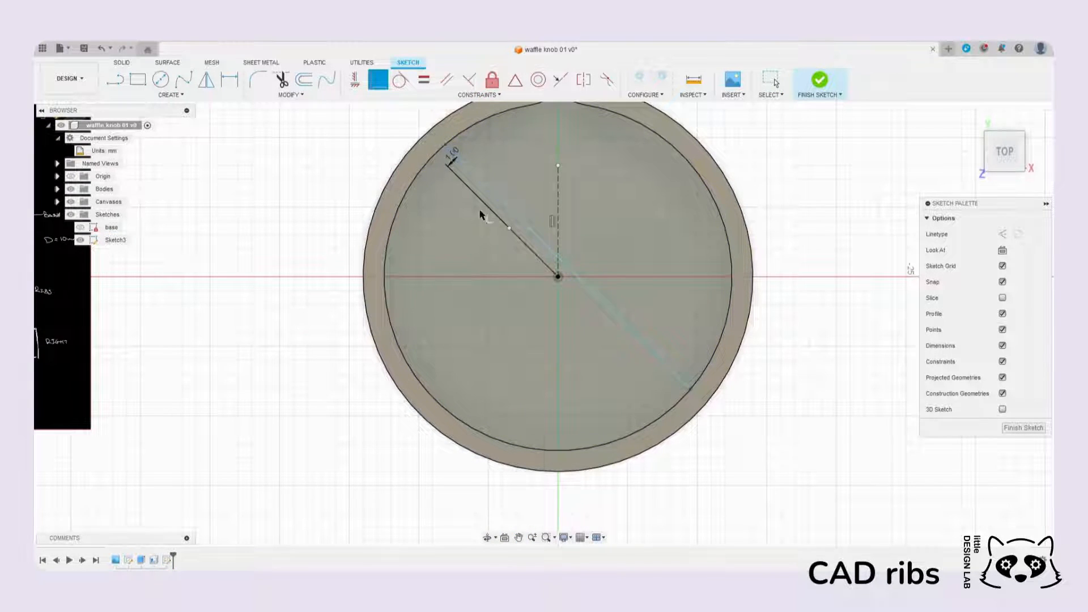
Step: Move the distance dimension close to the centre and set the diagonal line's distance from the construction line to 2 mm
scroll(626, 345, "up", 1)
scroll(442, 187, "up", 4)
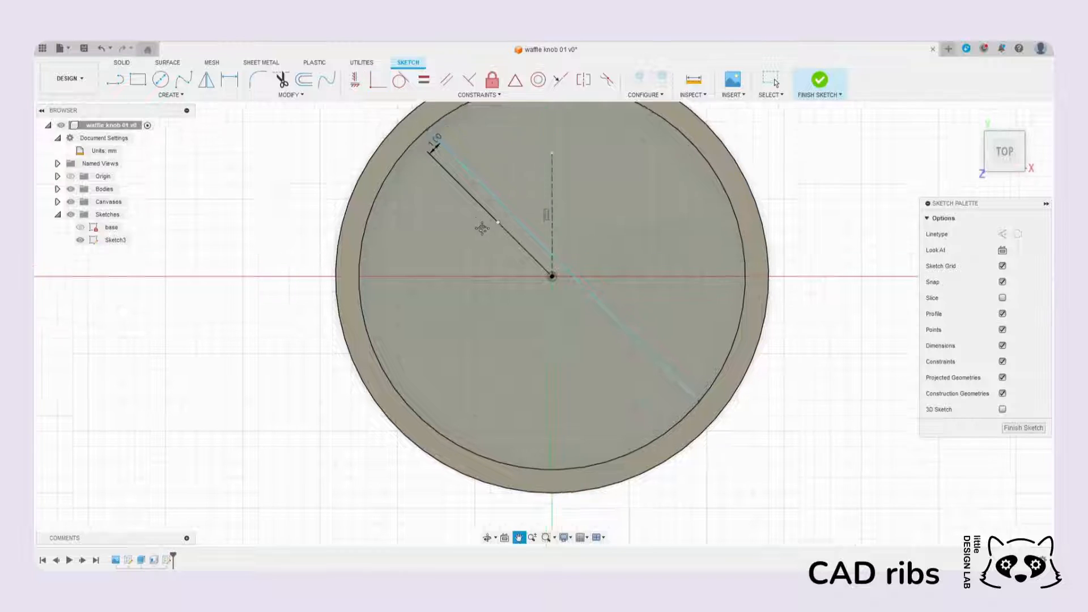
scroll(480, 224, "down", 2)
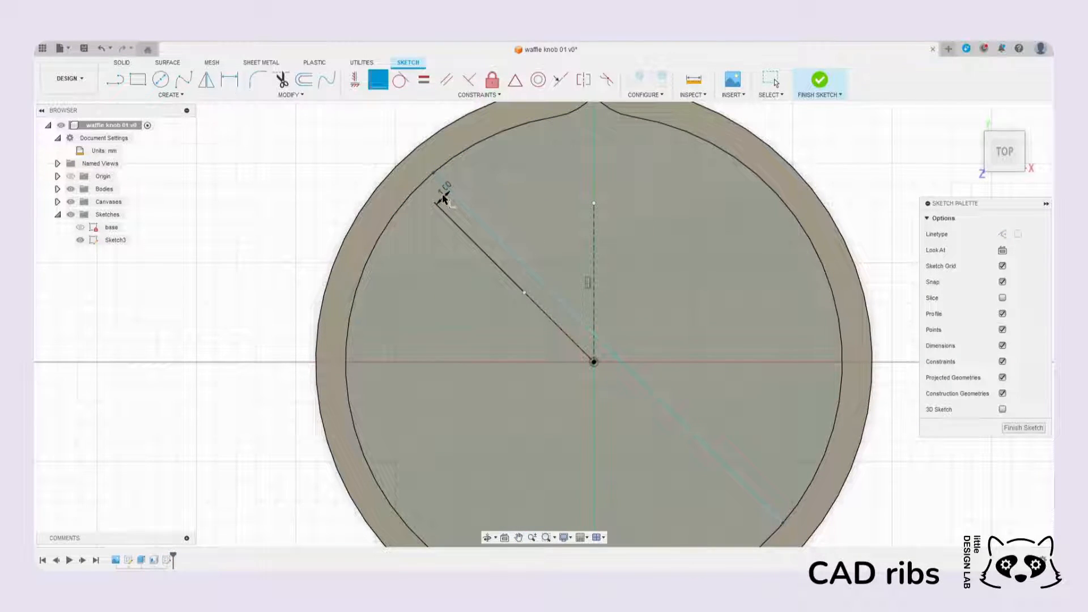
key("Escape")
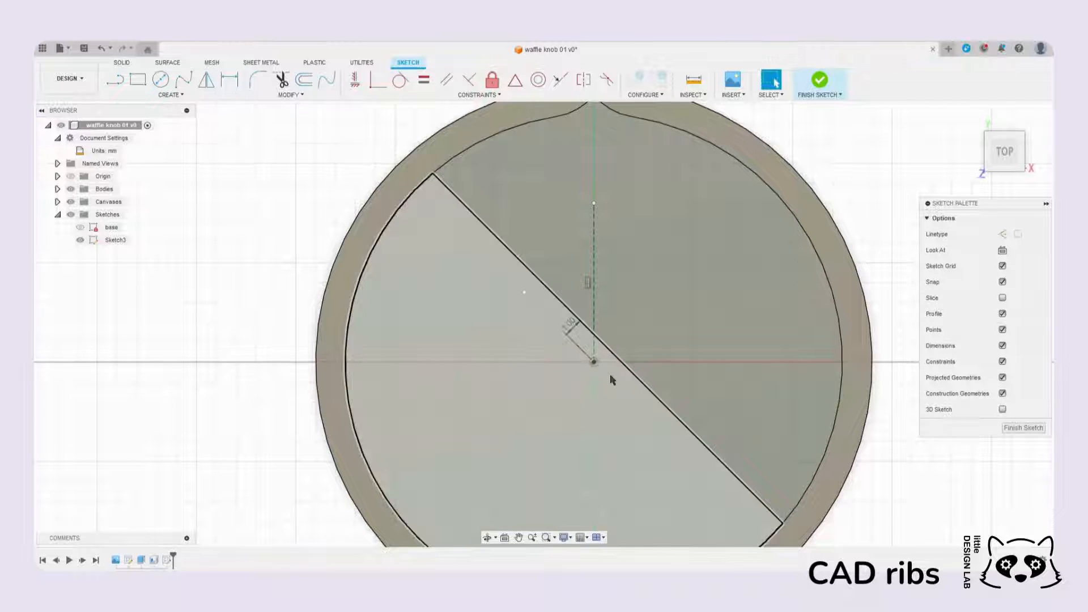
scroll(612, 379, "down", 1)
middle_click_drag(598, 414, 556, 367)
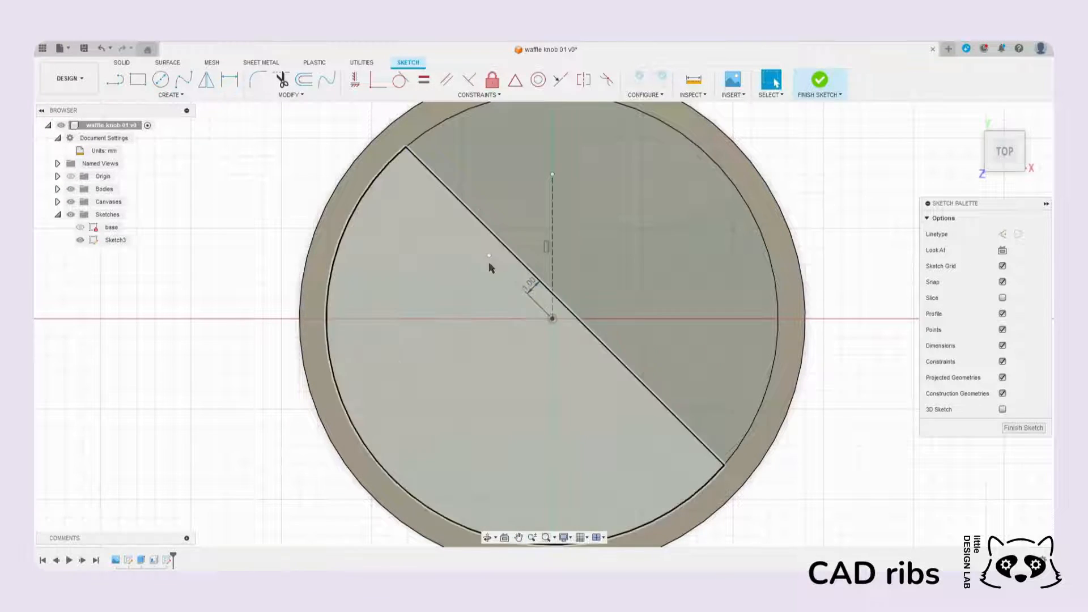
scroll(536, 279, "up", 3)
double_click(550, 292)
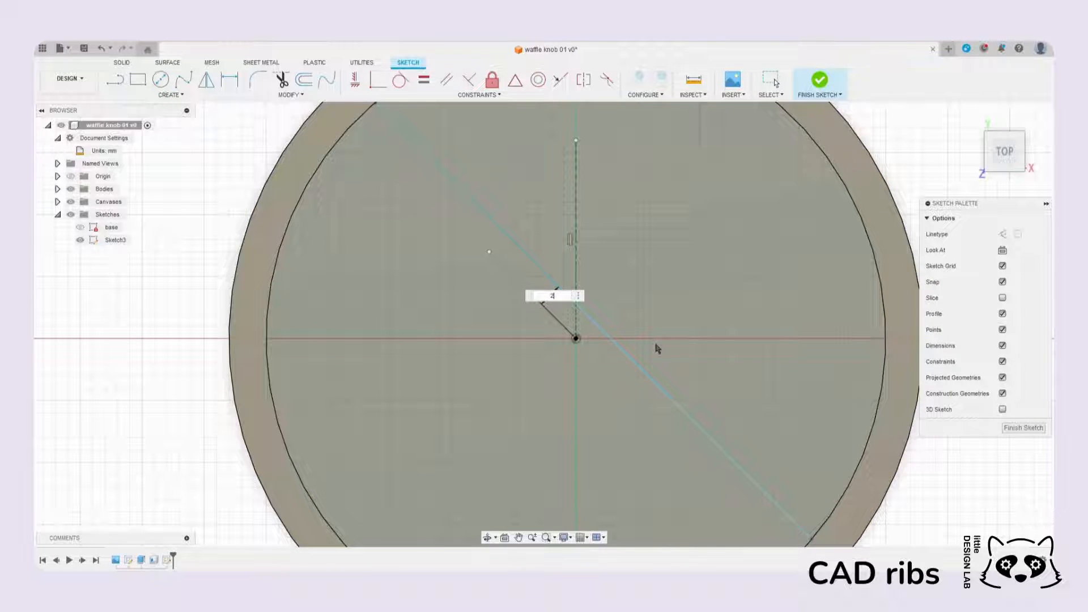
type("2")
key("Return")
Step: Examine how the diagonal rib line spans the inner floor between its two wall endpoints
scroll(612, 321, "down", 3)
scroll(514, 238, "up", 3)
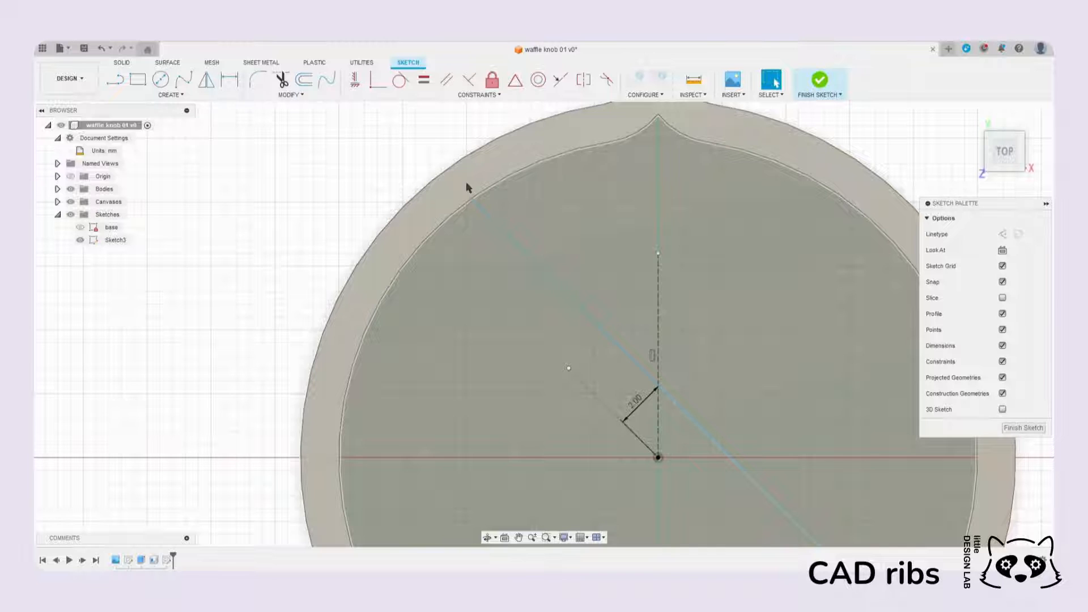
scroll(524, 185, "down", 2)
middle_click_drag(583, 335, 522, 274)
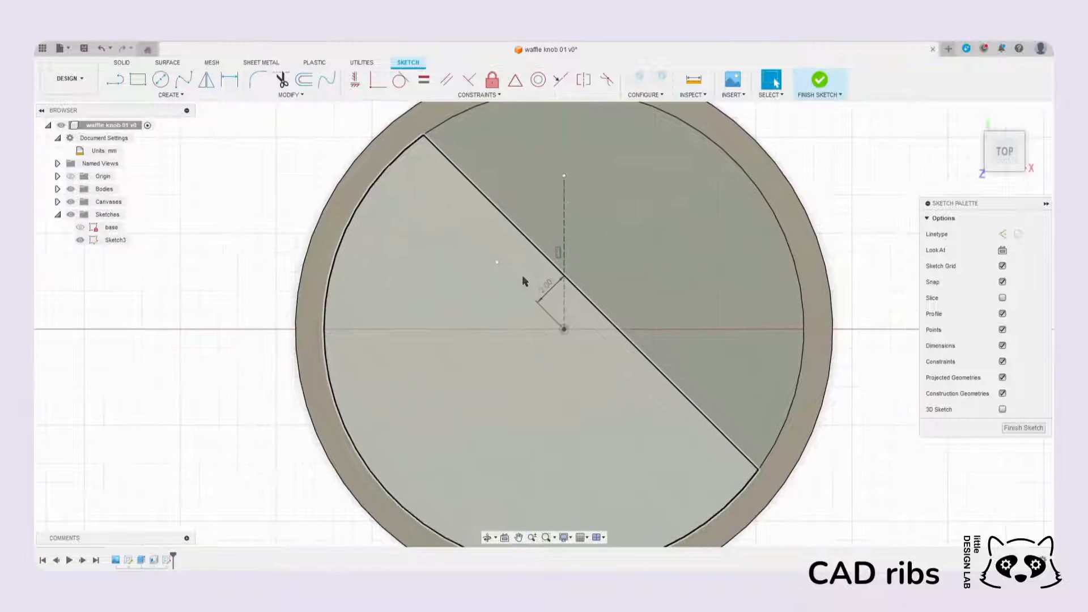
scroll(546, 247, "down", 2)
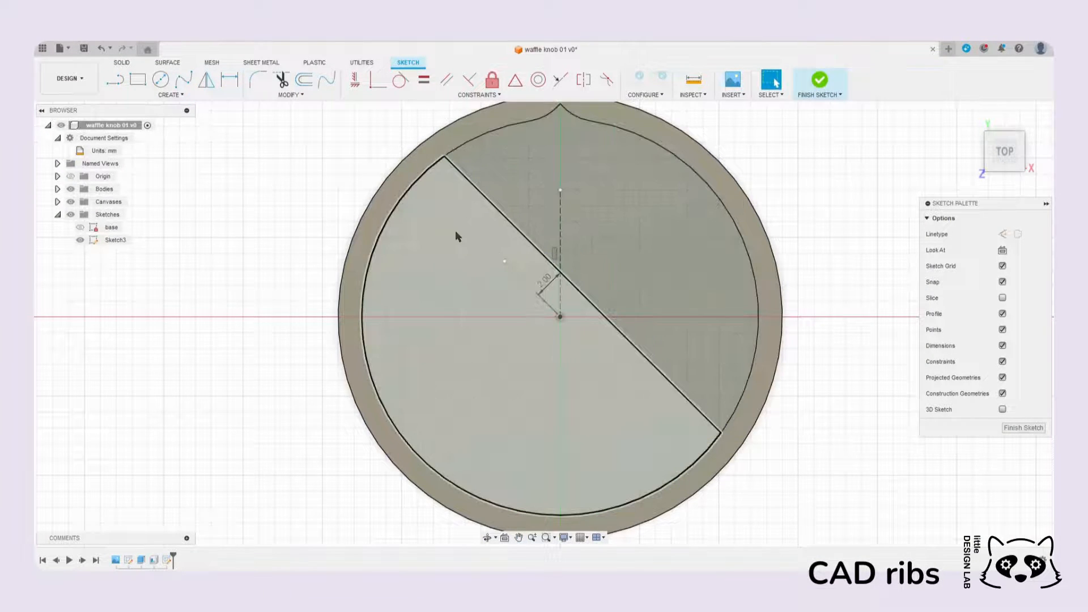
middle_click_drag(525, 270, 509, 289)
scroll(476, 242, "up", 2)
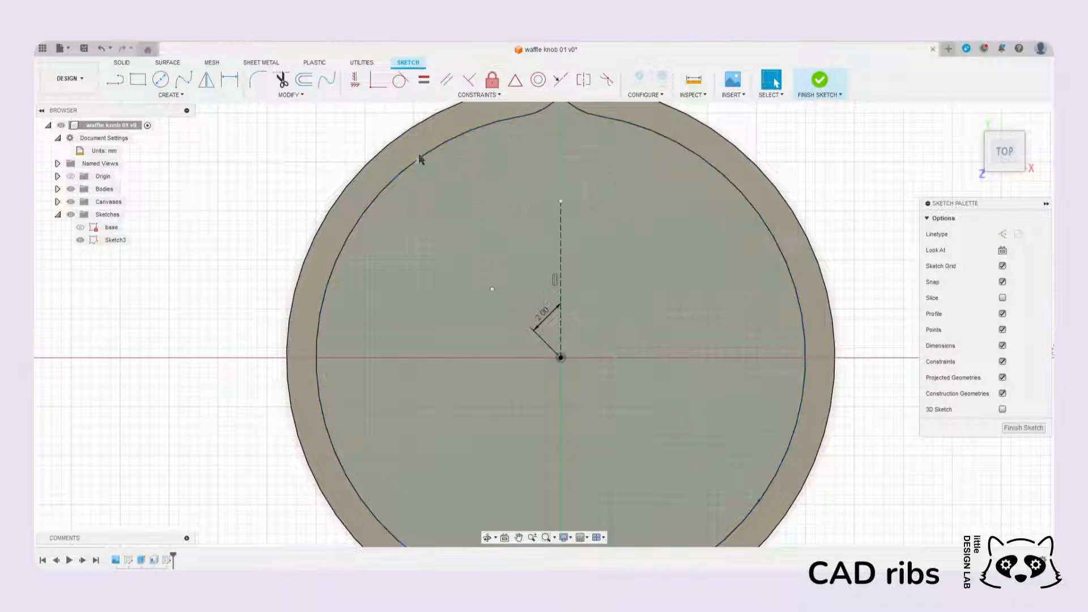
mouse_move(591, 329)
middle_mouse_down()
mouse_move(582, 258)
mouse_move(537, 284)
mouse_move(515, 351)
mouse_move(550, 294)
middle_mouse_up()
middle_click_drag(487, 270, 446, 284)
mouse_move(491, 358)
middle_mouse_down()
mouse_move(532, 308)
mouse_move(540, 325)
mouse_move(524, 394)
middle_mouse_up()
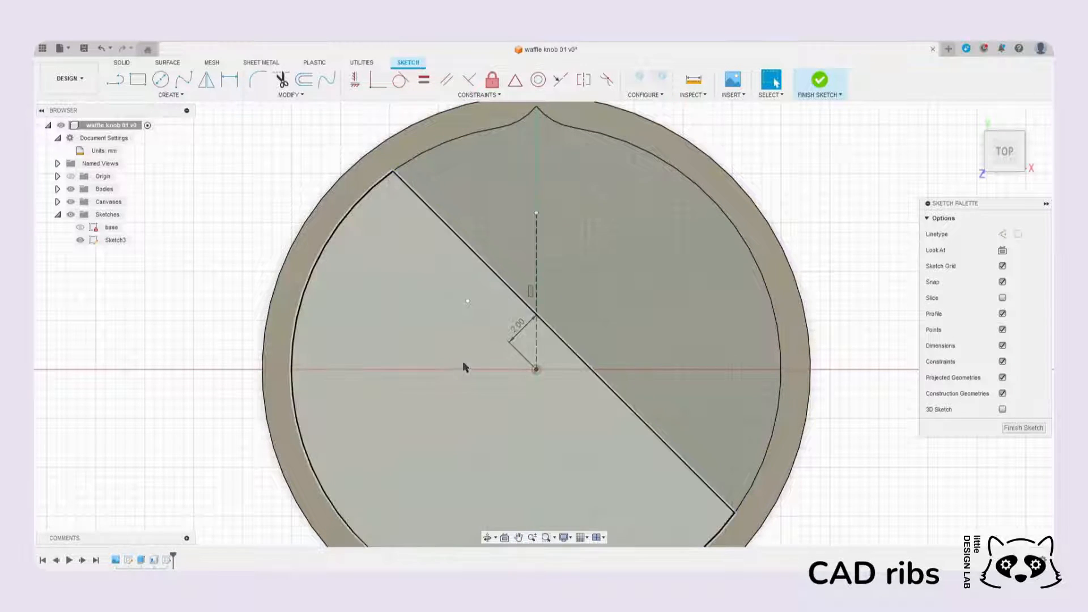
Step: Mirror the long diagonal line across the diagonal construction line to form both edges of the rib
left_click(516, 296)
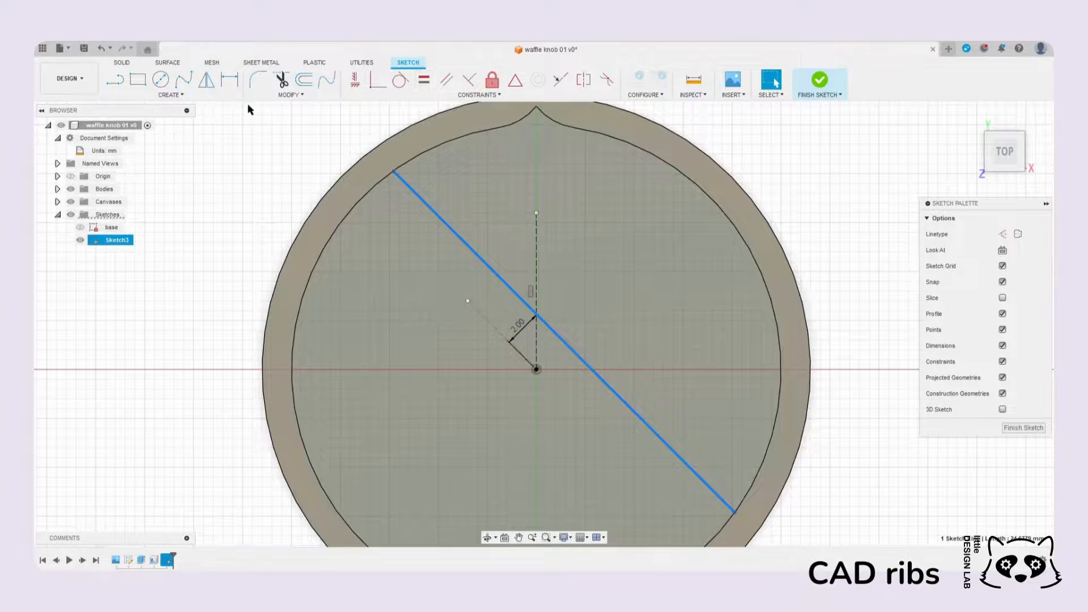
left_click(206, 80)
left_click(844, 234)
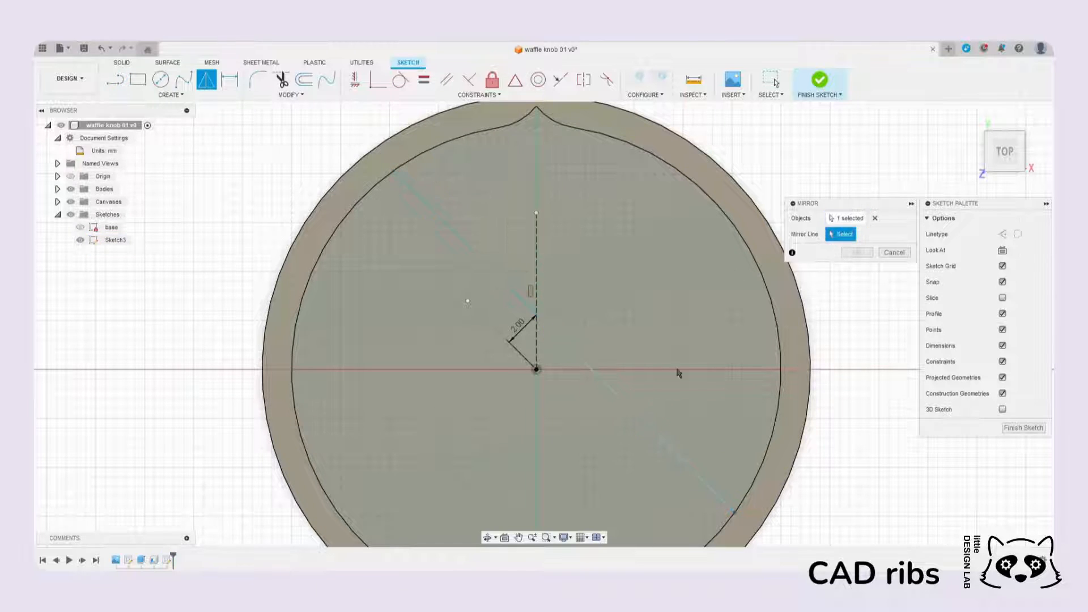
left_click(491, 324)
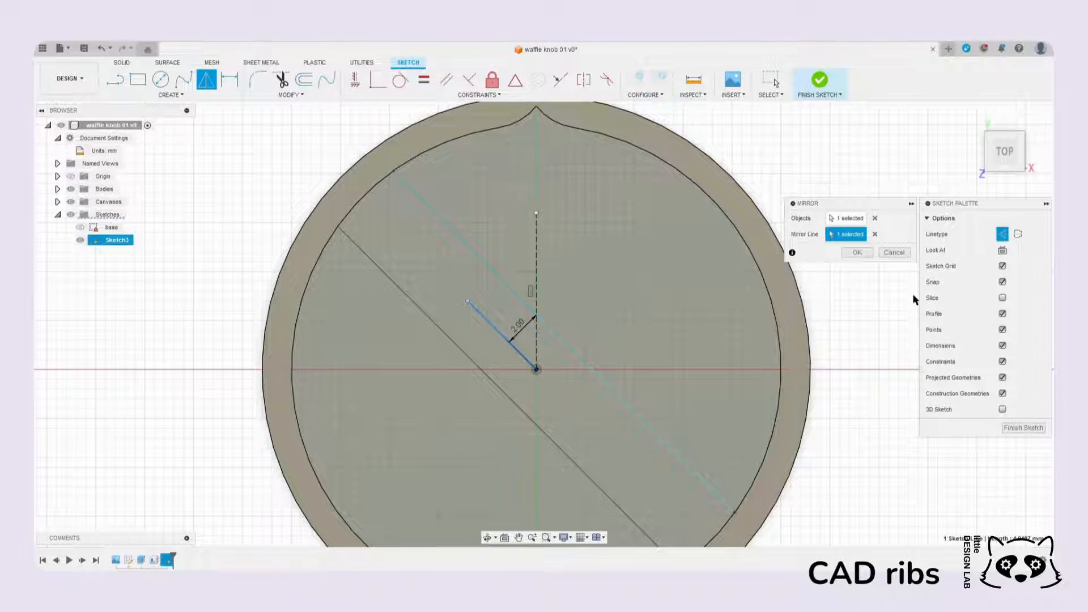
left_click(862, 256)
scroll(638, 223, "down", 2)
middle_click_drag(623, 227, 625, 182)
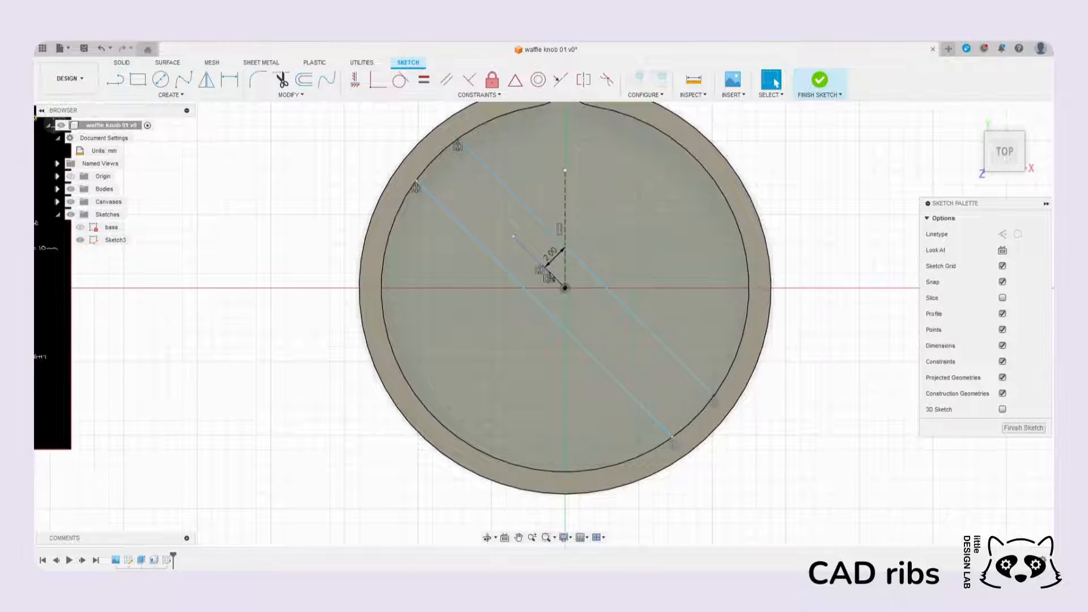
Step: Swing the diagonal construction line and its two rib edges around the centre to a slightly flatter angle
scroll(549, 248, "up", 2)
middle_click_drag(481, 201, 470, 244)
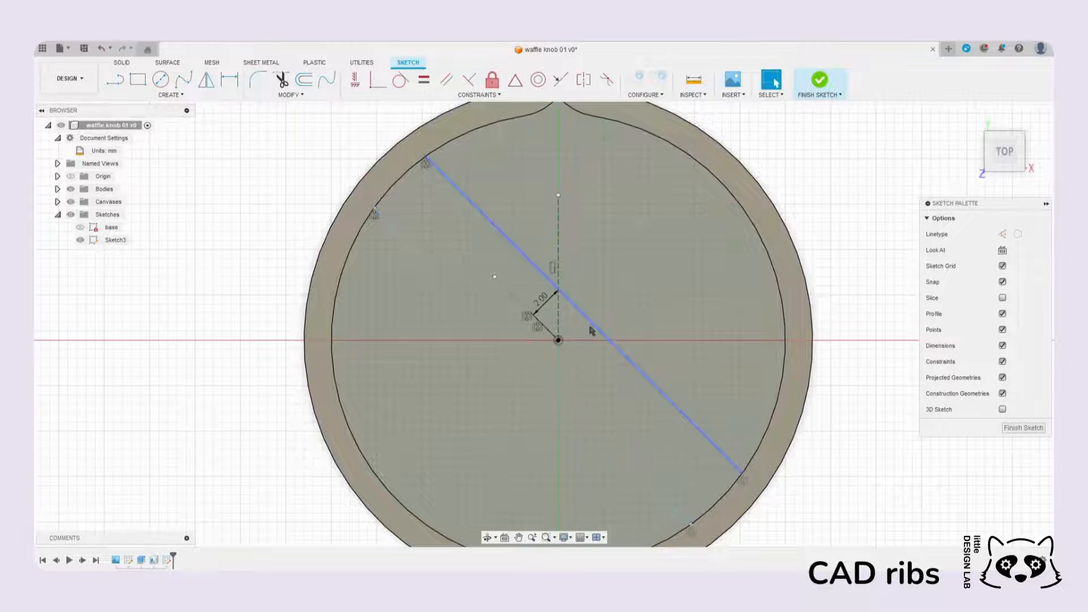
mouse_move(504, 293)
left_mouse_down()
mouse_move(500, 307)
mouse_move(507, 275)
mouse_move(485, 301)
mouse_move(488, 292)
left_mouse_up()
middle_click_drag(504, 359, 511, 304)
Step: Set the distance between the construction line and the rib edge to 1.5 mm
scroll(528, 284, "up", 4)
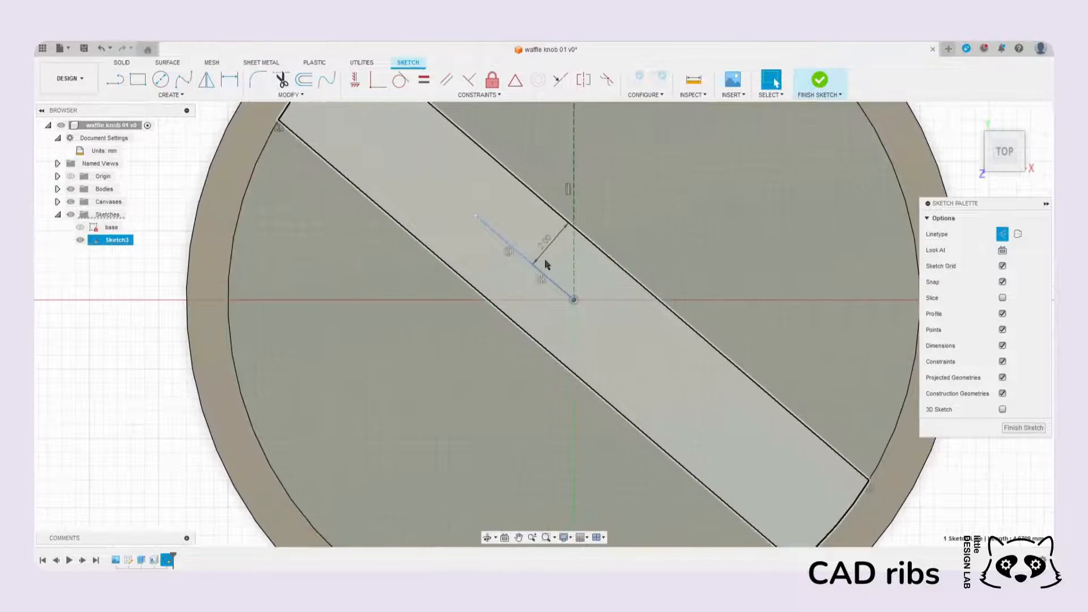
double_click(549, 244)
type("1.5")
key("Return")
scroll(590, 260, "down", 3)
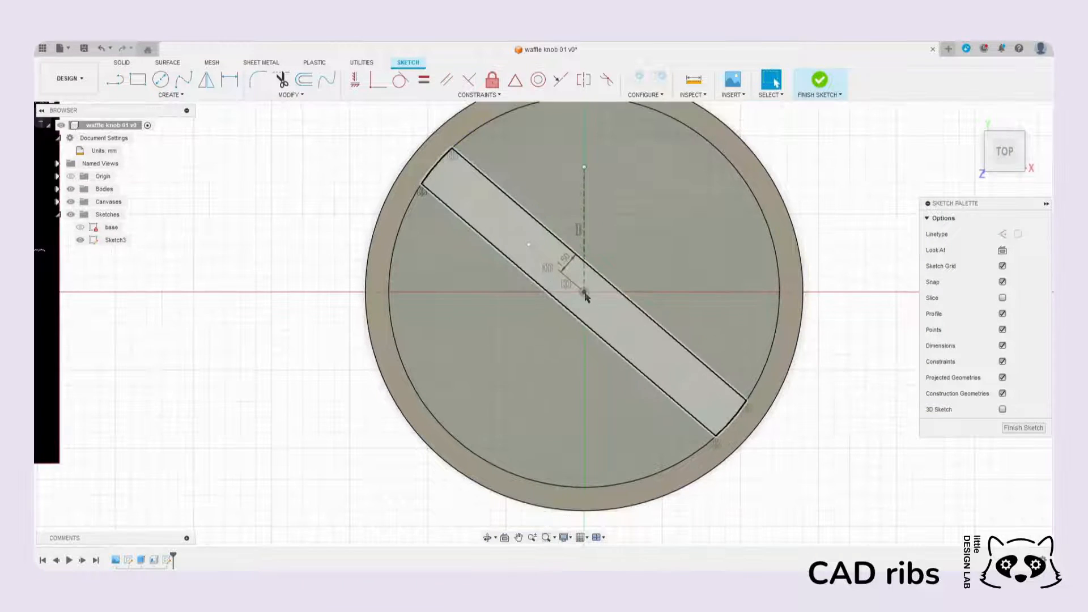
middle_click_drag(576, 287, 535, 306)
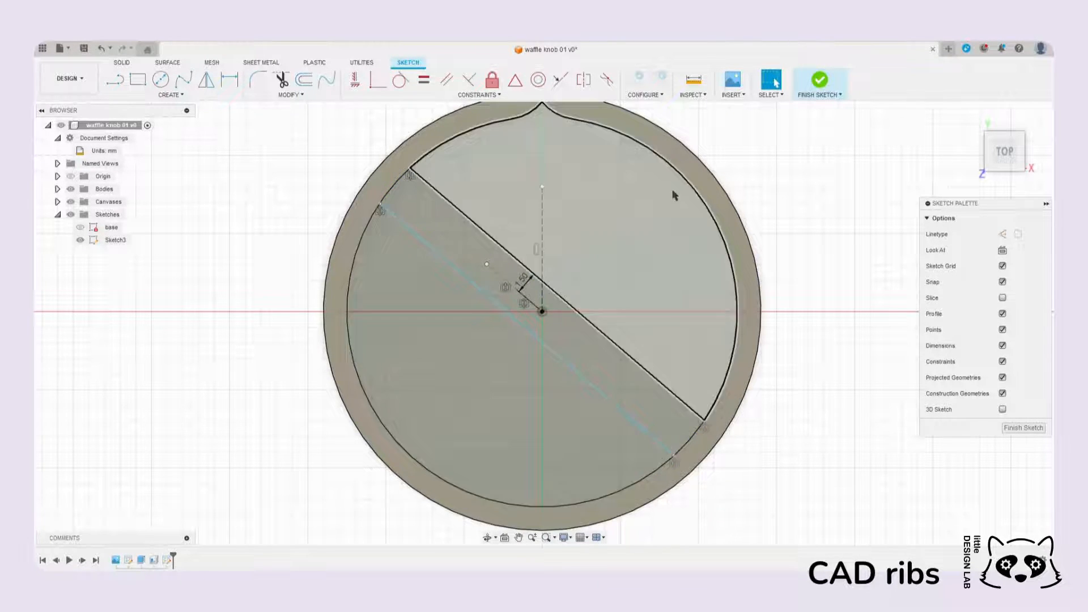
Step: Mirror both diagonal rib edges across the vertical construction line to form the crossing rib
scroll(488, 250, "up", 2)
left_click(493, 241)
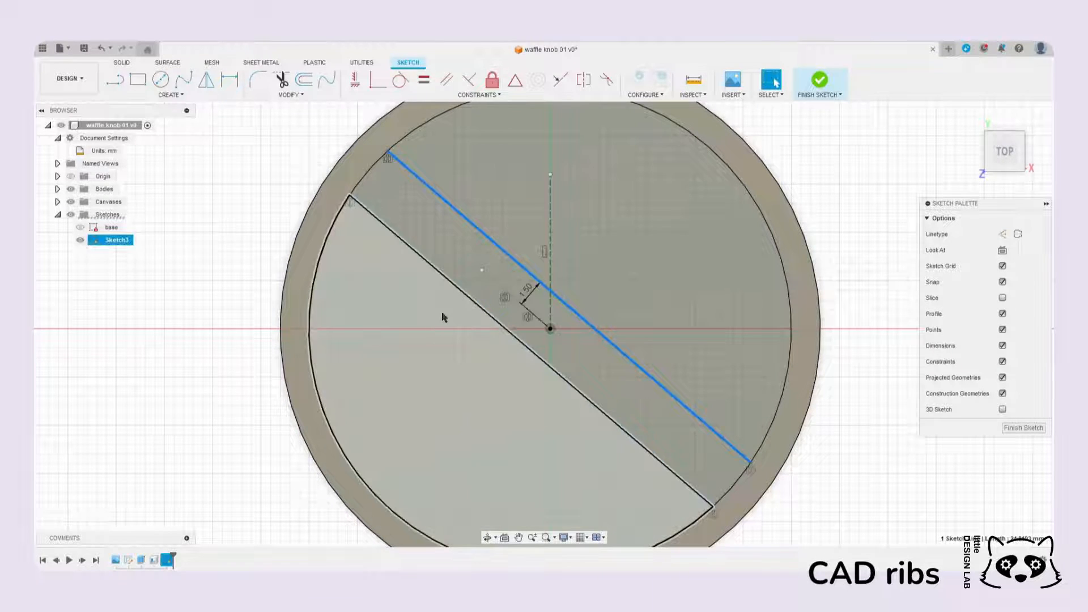
left_click(457, 287)
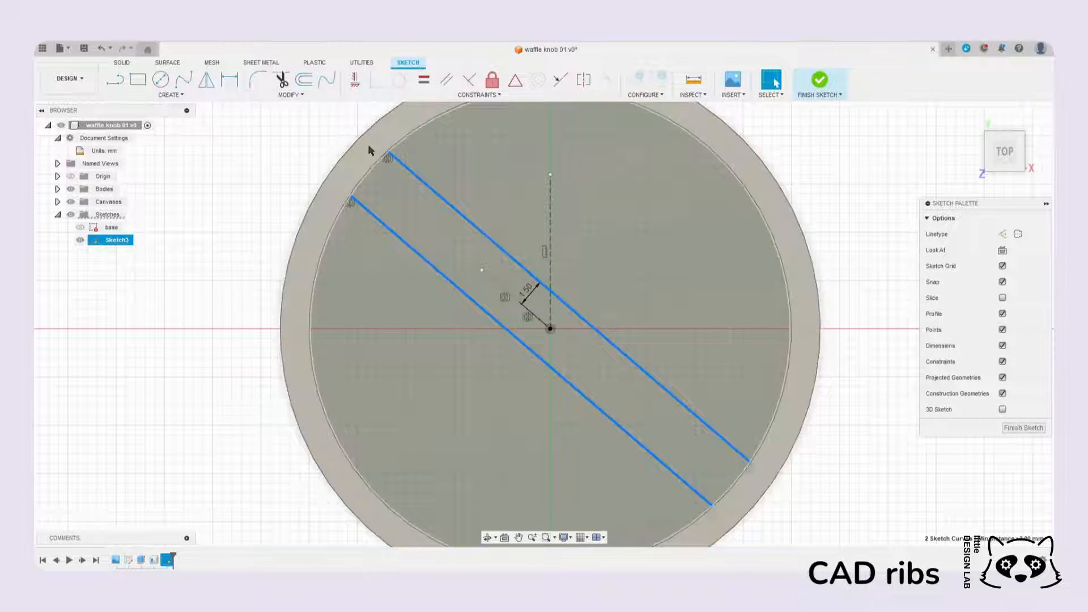
left_click(207, 79)
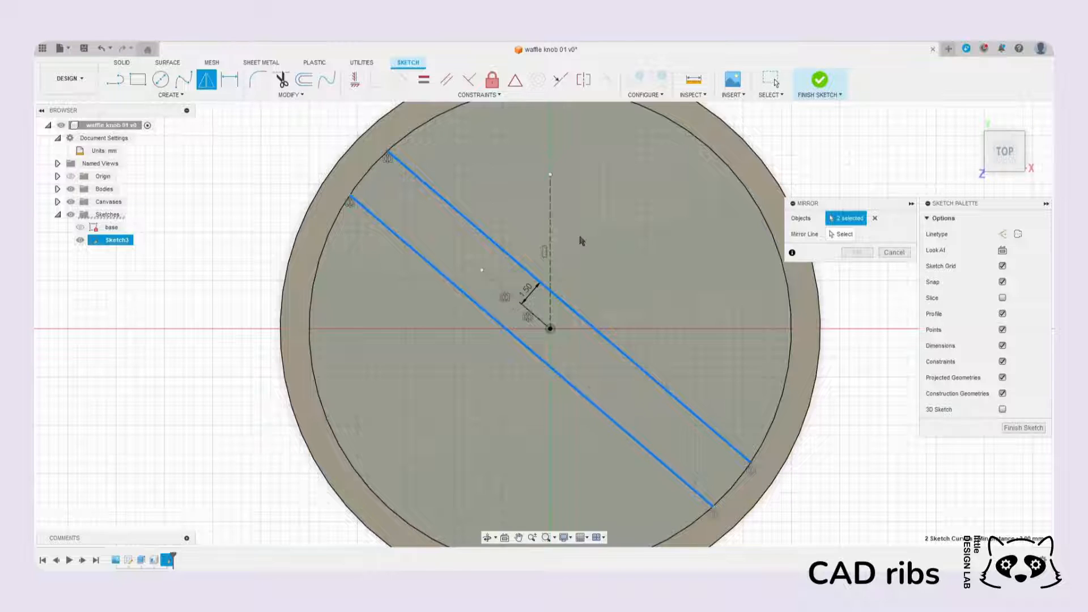
left_click(840, 235)
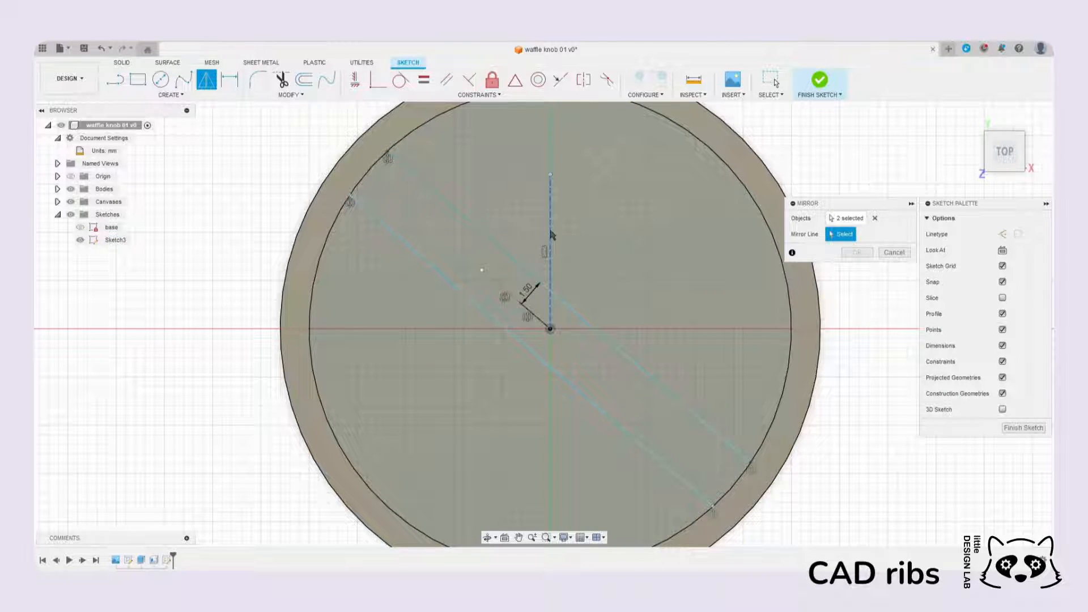
left_click(551, 235)
left_click(858, 253)
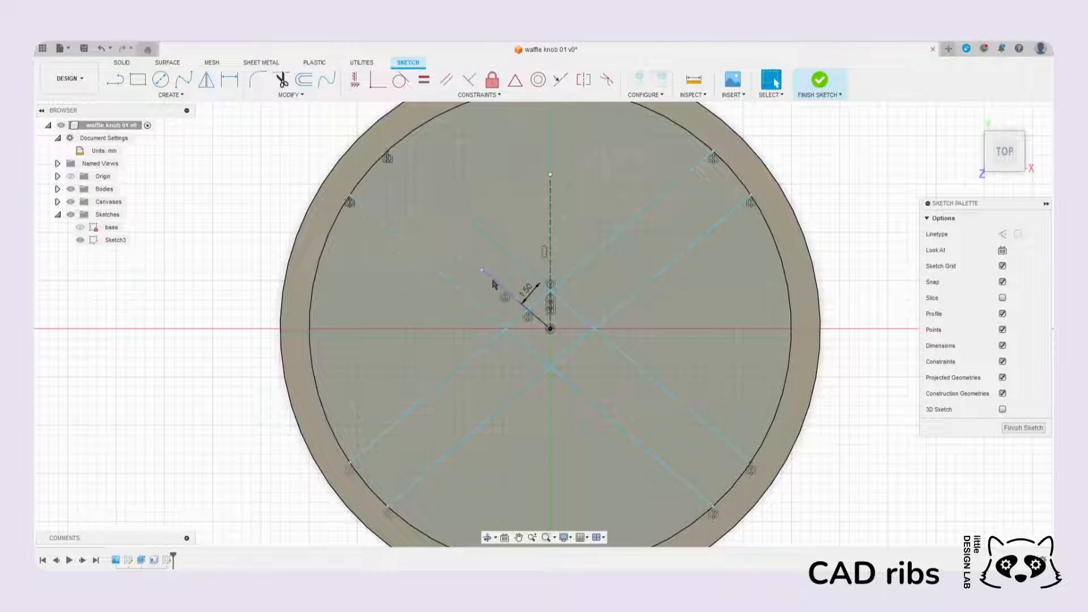
Step: Swing the crossing ribs to a flatter angle and set the rib edge's distance from the construction line to 2 mm
left_click(498, 285)
mouse_move(444, 275)
left_mouse_down()
mouse_move(431, 310)
mouse_move(497, 220)
mouse_move(431, 277)
mouse_move(466, 236)
mouse_move(422, 292)
left_mouse_up()
double_click(532, 293)
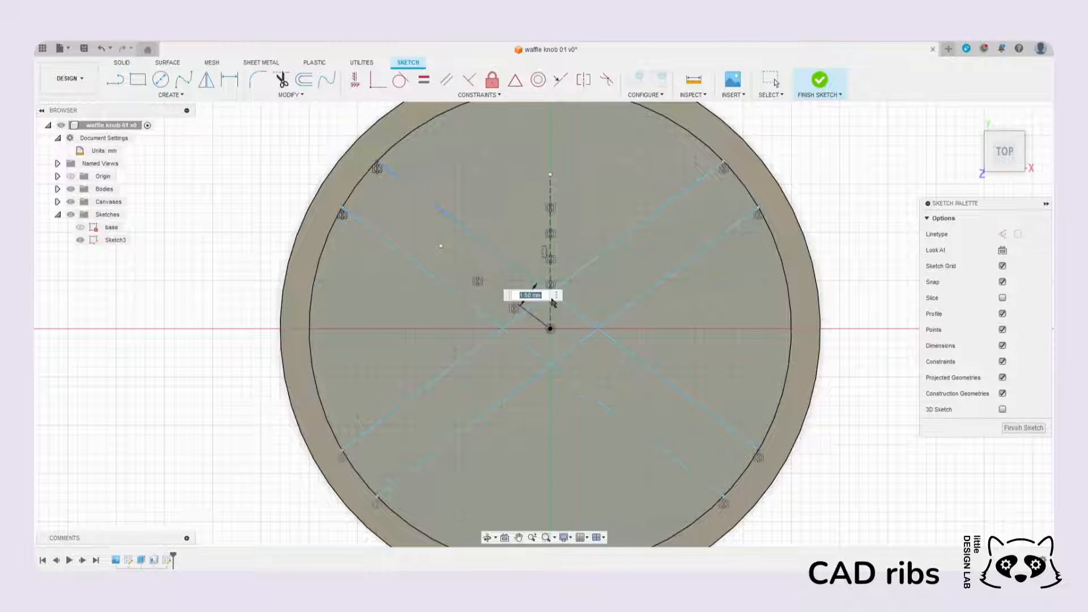
type("2")
key("Return")
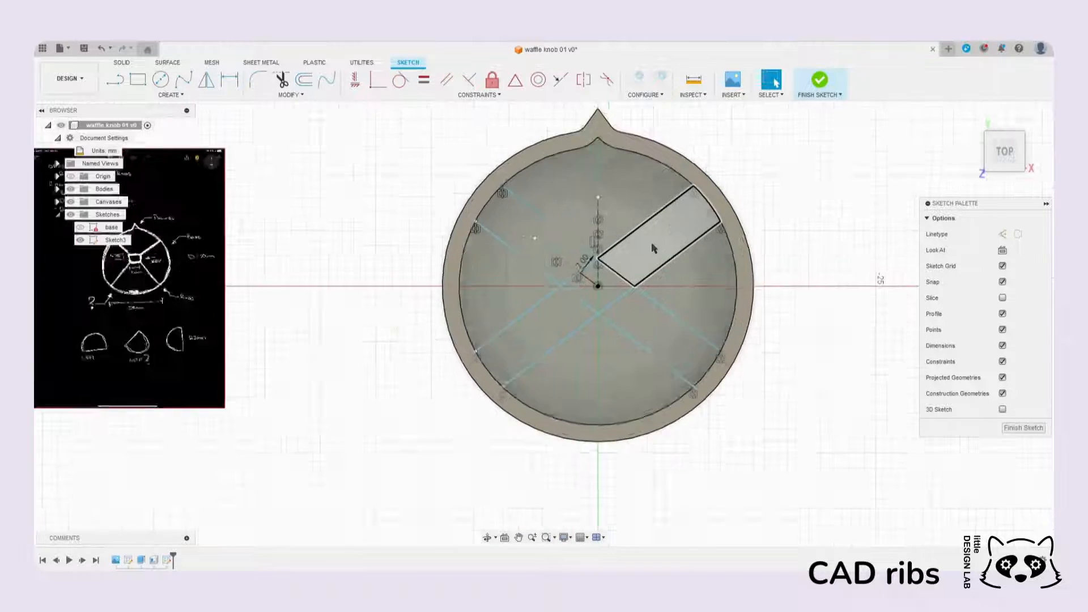
scroll(655, 251, "up", 2)
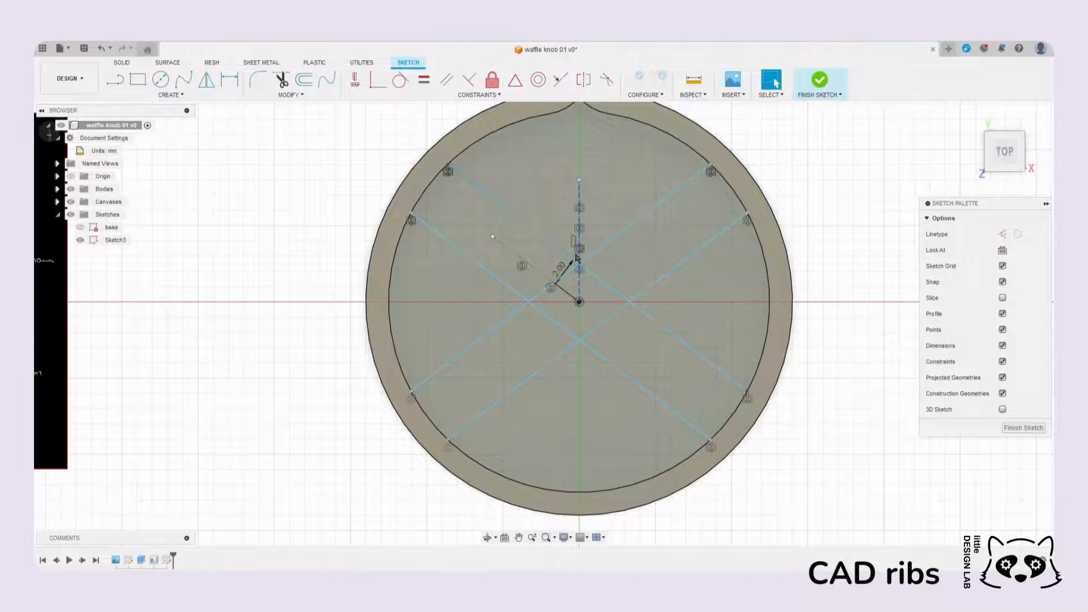
scroll(612, 231, "up", 1)
scroll(571, 240, "up", 2)
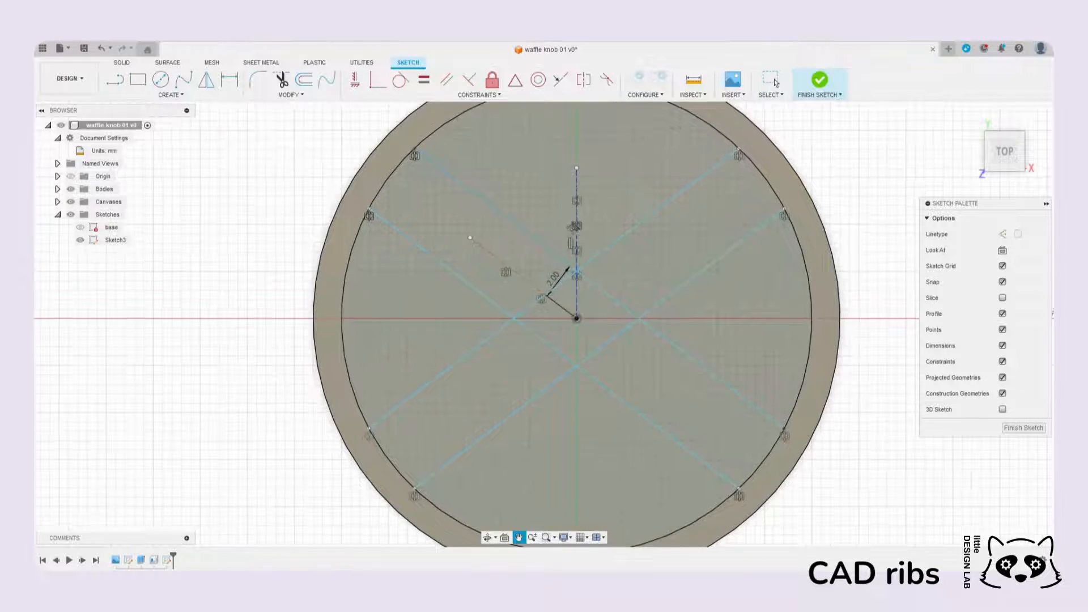
Step: Swing the crossing ribs around the centre to a steeper angle
middle_click_drag(608, 238, 567, 292)
mouse_move(488, 294)
middle_mouse_down()
mouse_move(487, 229)
mouse_move(461, 266)
middle_mouse_up()
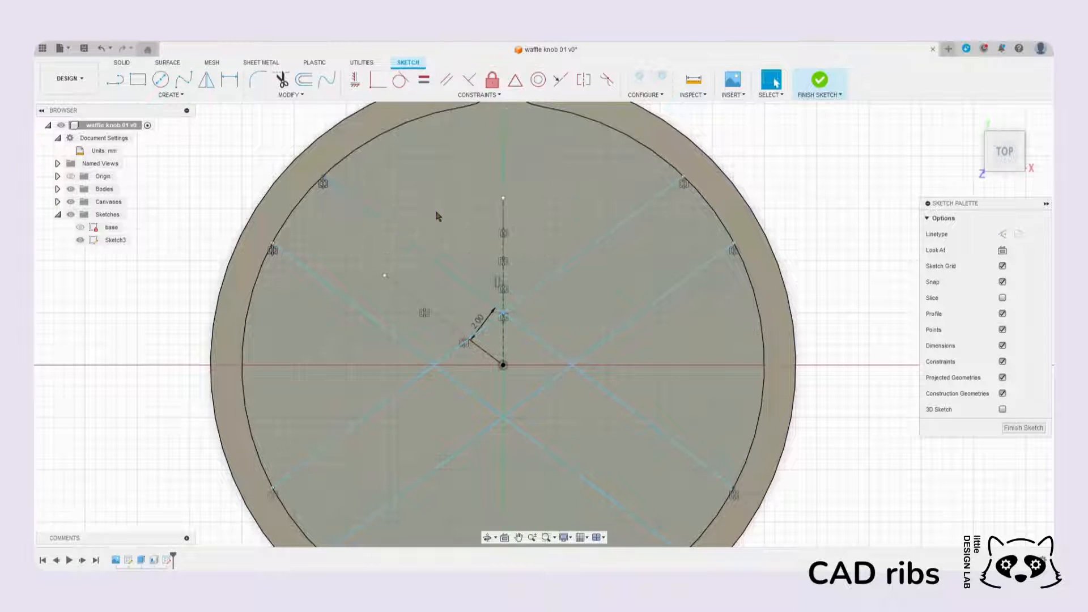
left_click(405, 290)
left_click(347, 298)
mouse_move(334, 307)
left_mouse_down()
mouse_move(328, 267)
mouse_move(324, 294)
left_mouse_up()
Step: Dimension the angle between the diagonal and vertical construction lines and set it to 45 degrees
left_click(424, 295)
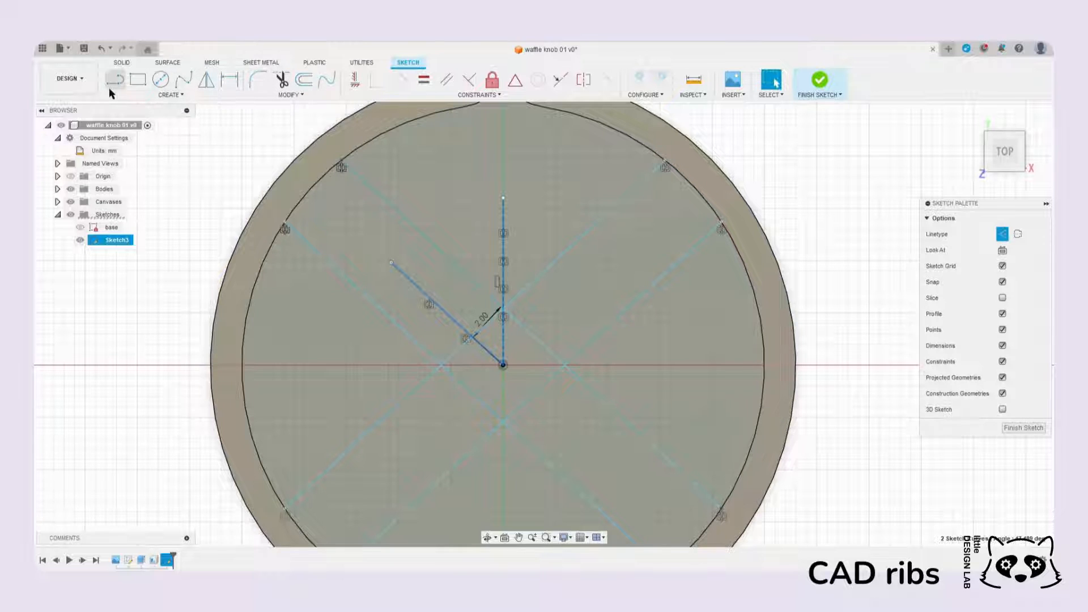
left_click(228, 81)
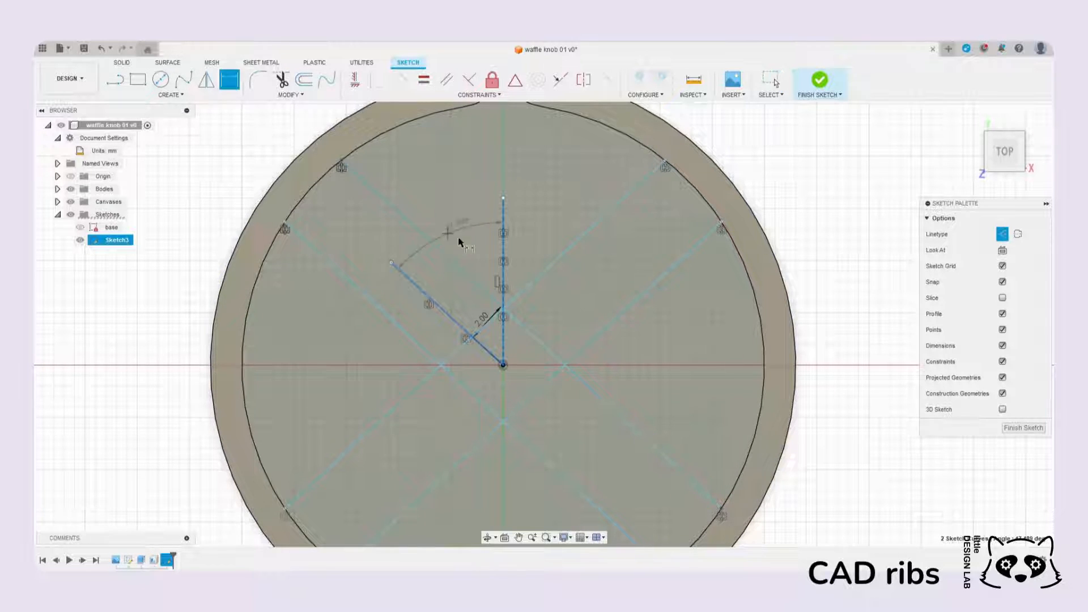
scroll(470, 262, "up", 2)
left_click(464, 236)
scroll(470, 234, "down", 1)
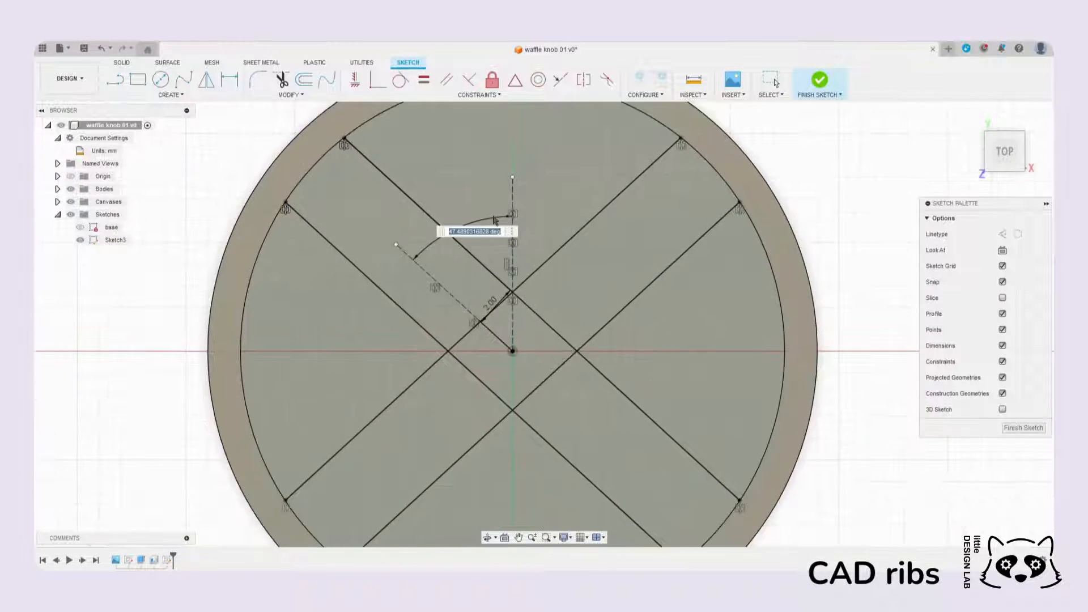
type("45")
key("Return")
Step: Set the angle between the two construction lines to 65 degrees
scroll(513, 245, "down", 3)
scroll(513, 245, "up", 2)
scroll(513, 245, "up", 3)
double_click(486, 249)
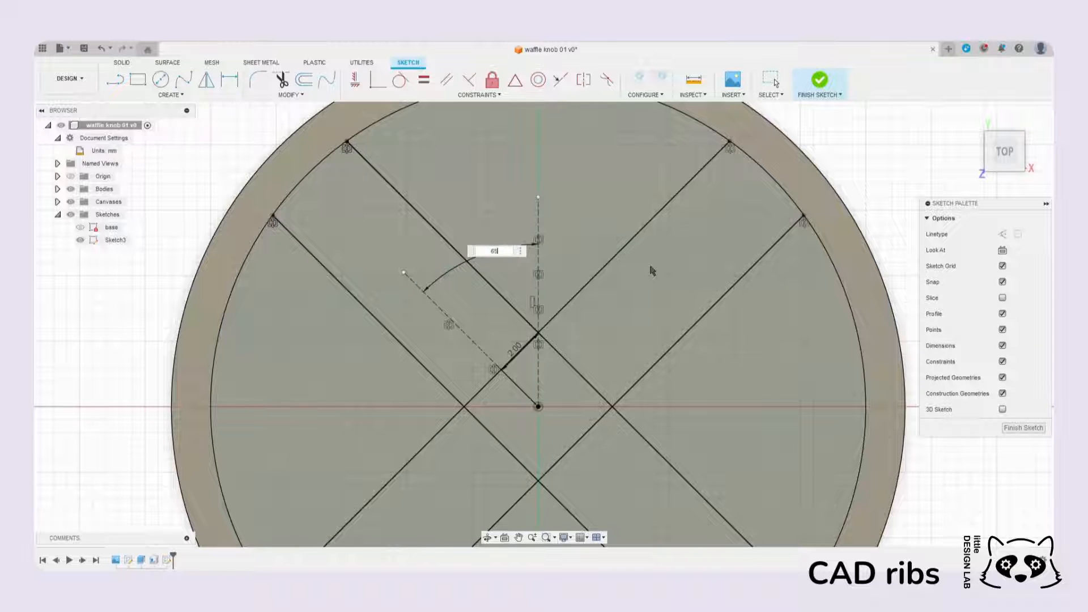
key("Return")
scroll(652, 278, "down", 4)
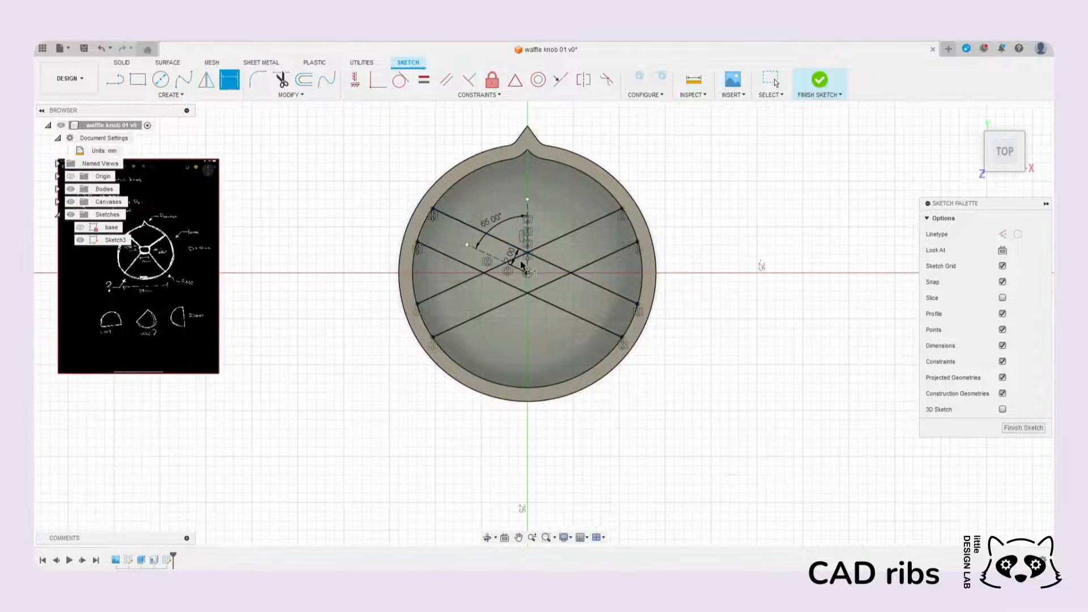
Step: Set the angle between the two construction lines to 35 degrees and finish the sketch
scroll(512, 253, "up", 3)
double_click(489, 199)
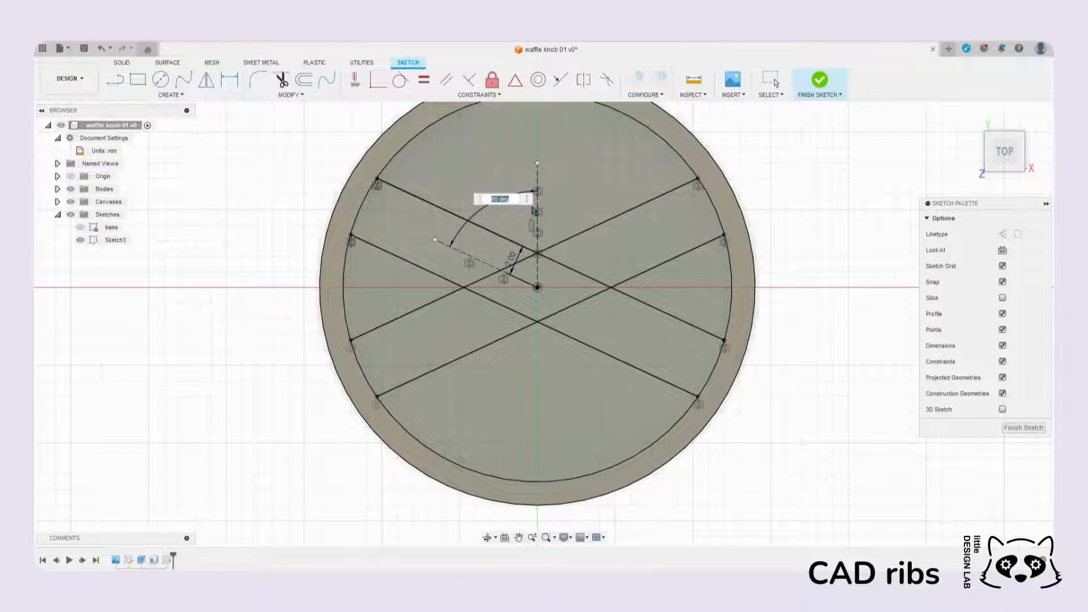
key("Return")
scroll(534, 211, "down", 2)
middle_click_drag(534, 211, 533, 289)
scroll(533, 289, "up", 2)
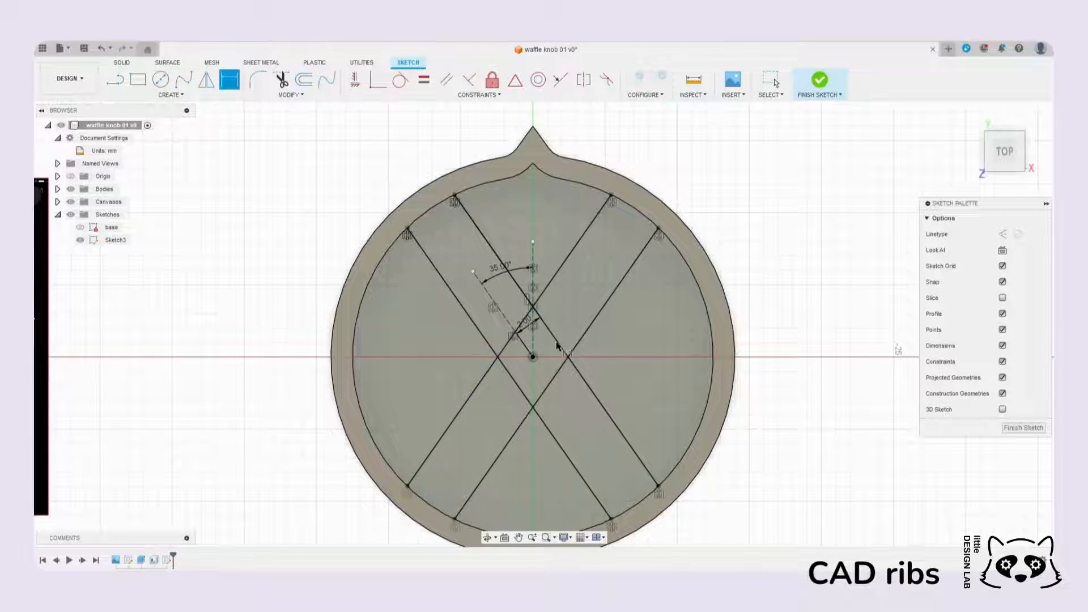
scroll(519, 346, "up", 2)
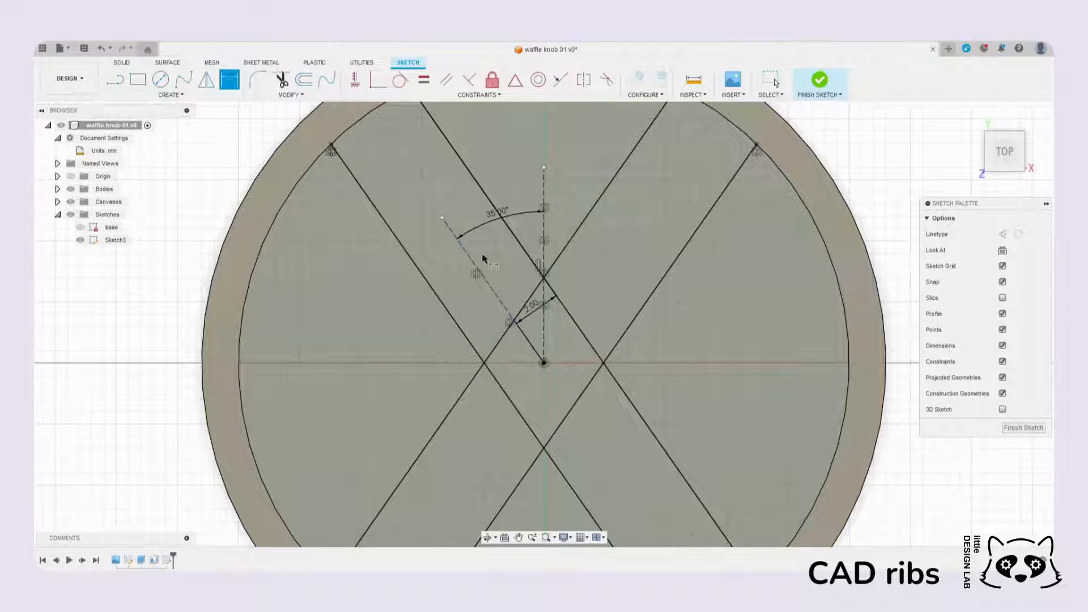
scroll(584, 292, "down", 3)
middle_click_drag(669, 355, 590, 332)
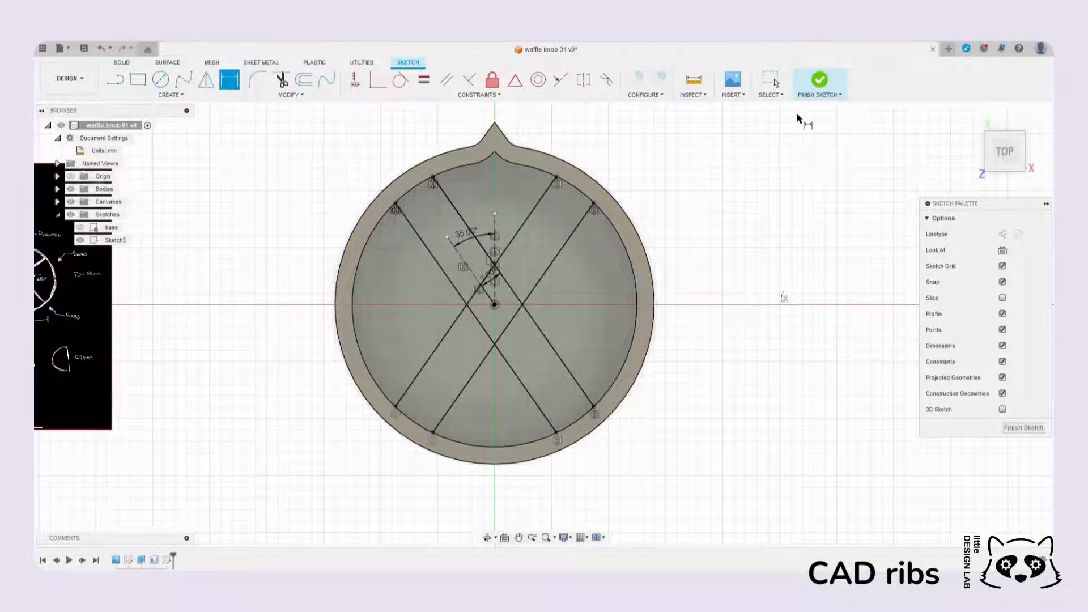
left_click(819, 80)
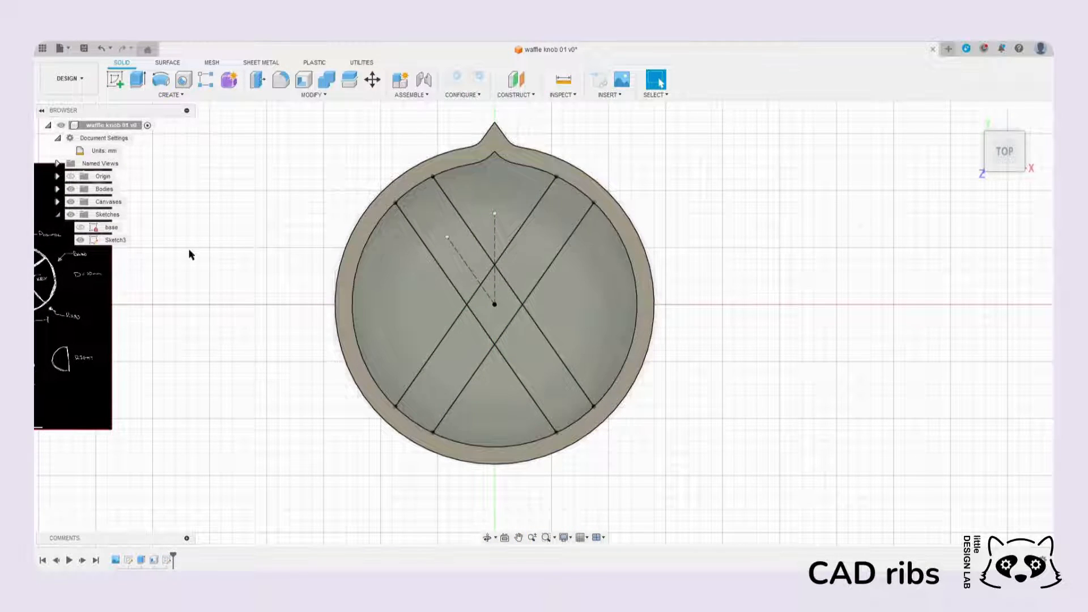
Step: Rename the rib sketch as ribs
left_click(116, 240)
right_click(119, 241)
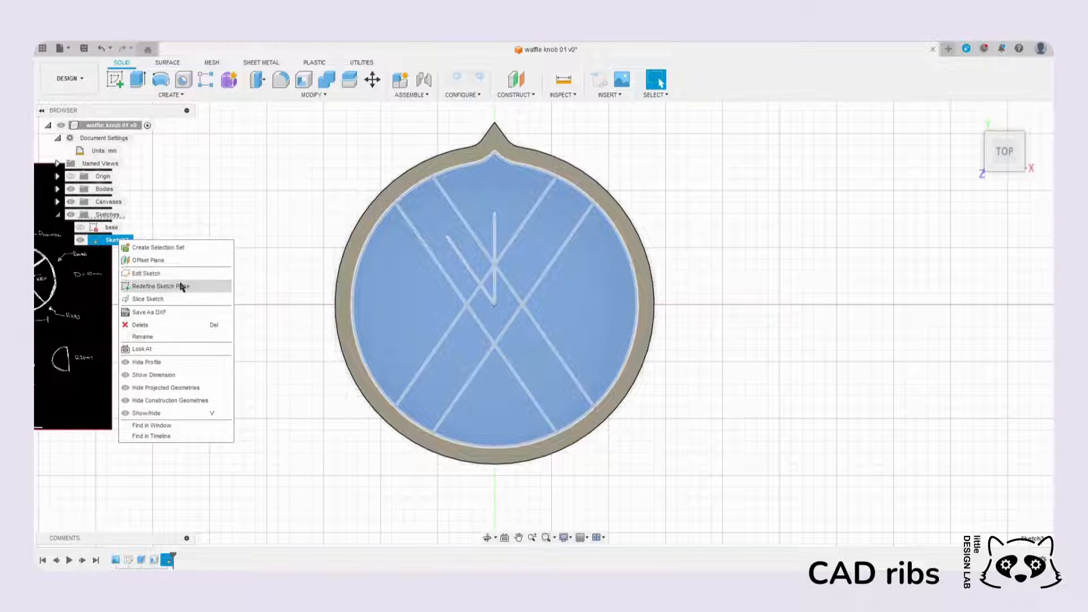
left_click(263, 282)
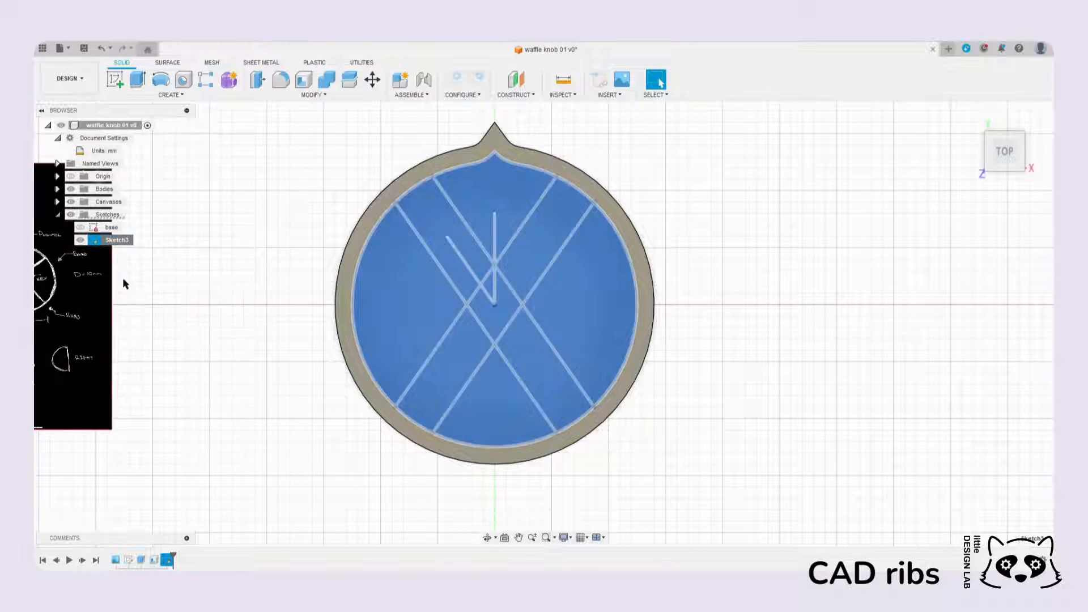
right_click(120, 243)
left_click(157, 342)
left_click(780, 276)
Step: Start an extrusion with the four rib arms and their central crossing area as profiles
left_click(970, 118)
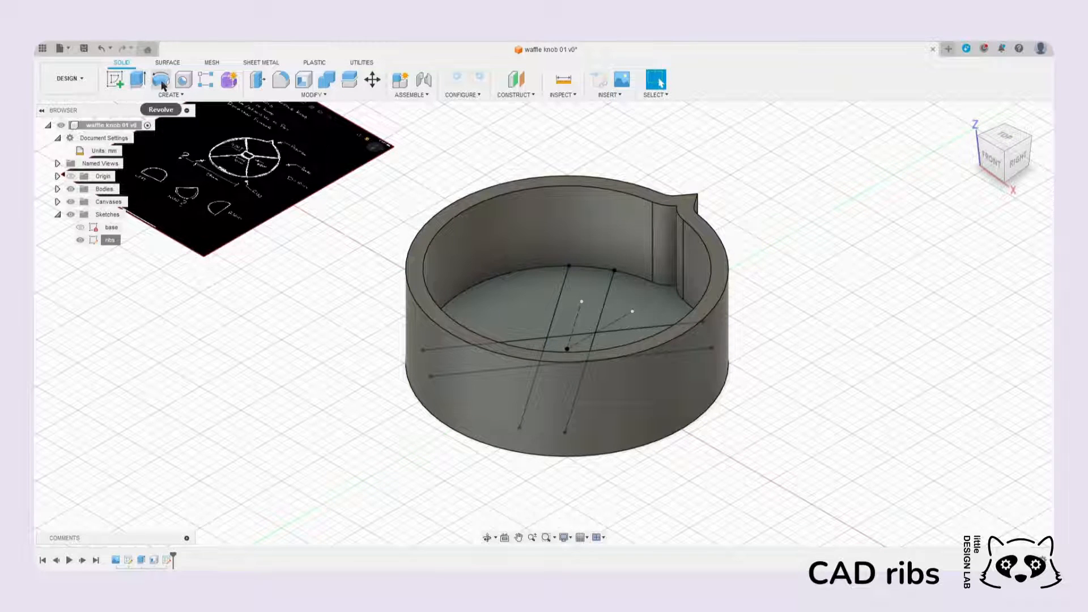
left_click(139, 80)
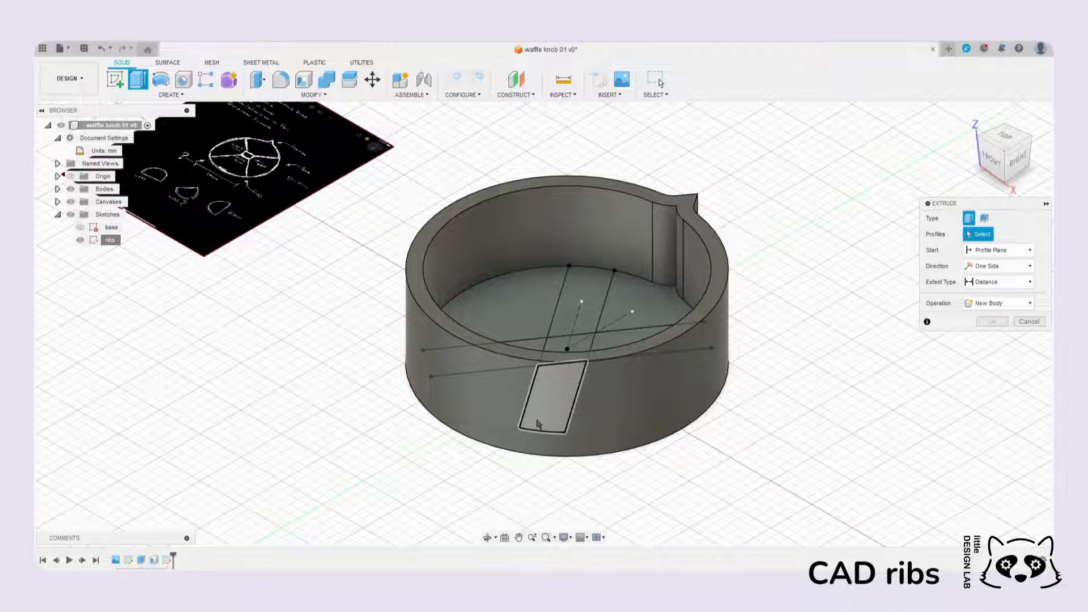
middle_click_drag(562, 350, 594, 334)
left_click(590, 285)
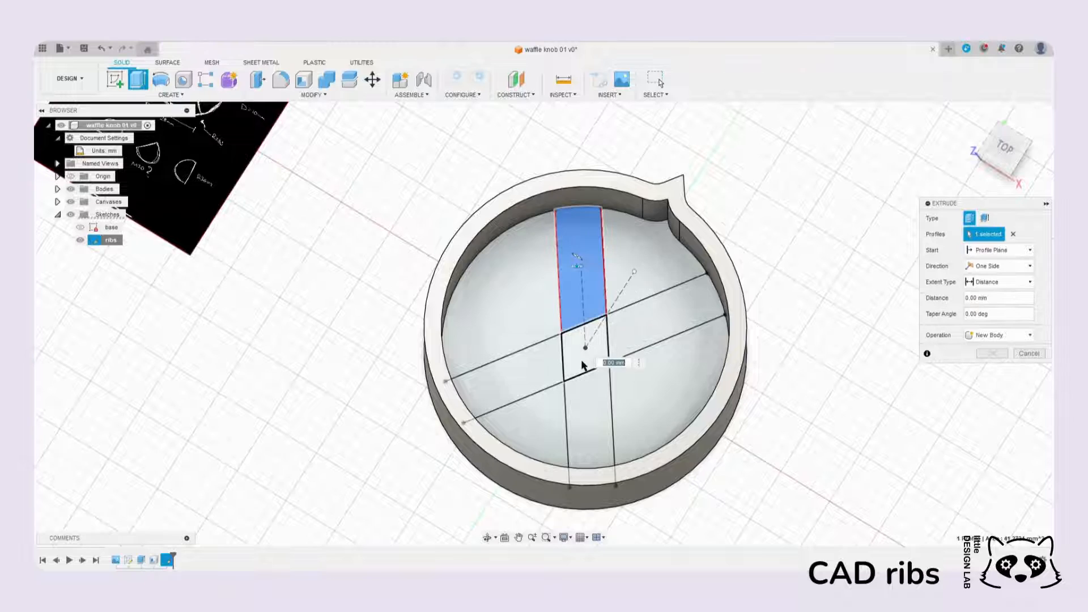
left_click(592, 353)
left_click(605, 397)
left_click(669, 315)
left_click(531, 373)
middle_click_drag(640, 356, 570, 266)
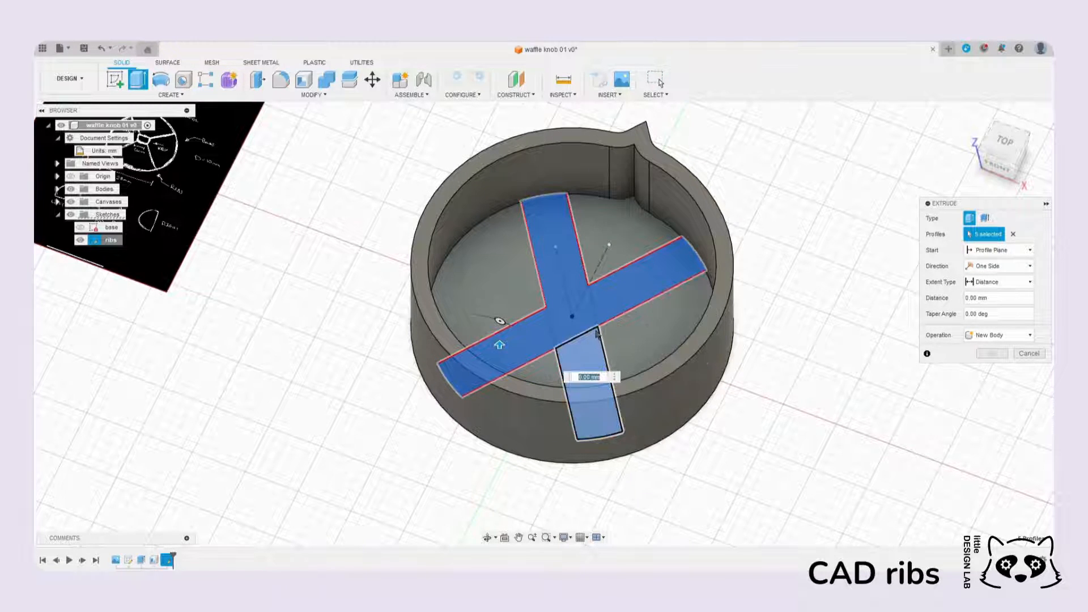
middle_click_drag(596, 334, 548, 329)
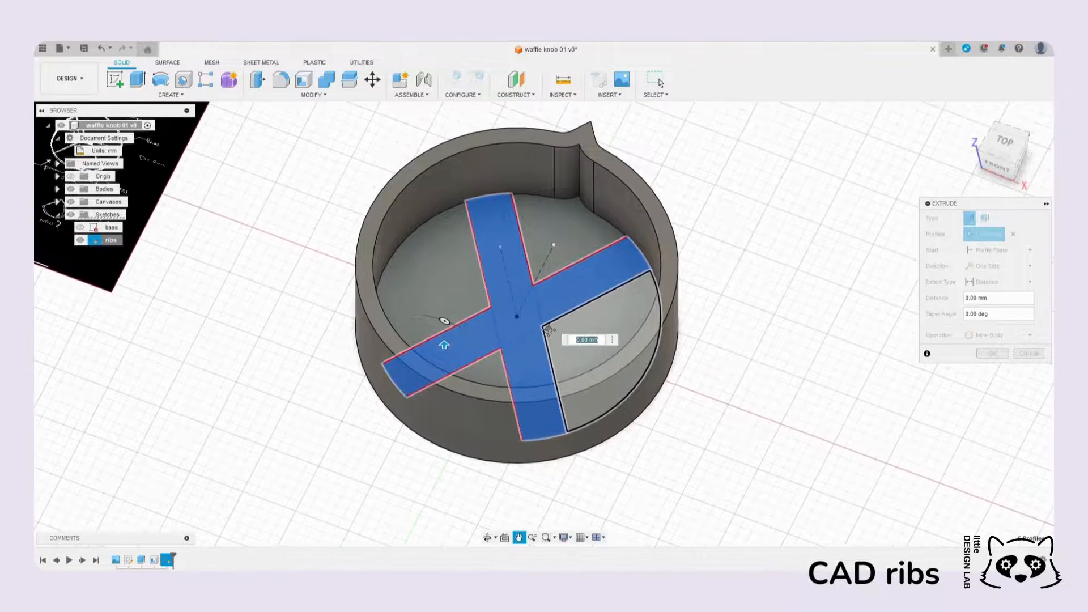
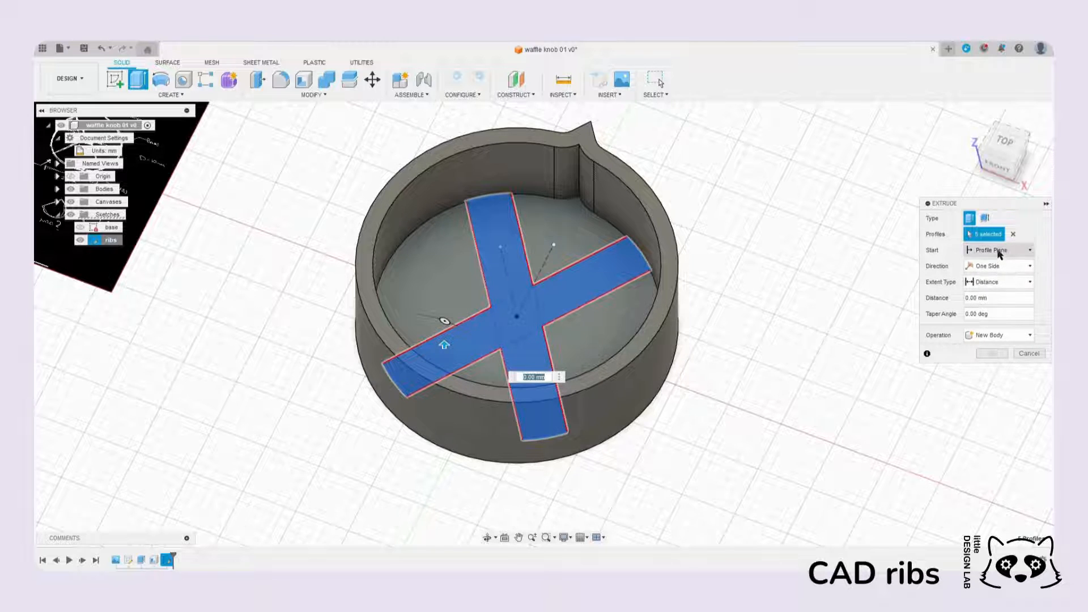
Step: Extend the rib extrusion to an object, using the top face of the base's rim as the target
left_click(997, 284)
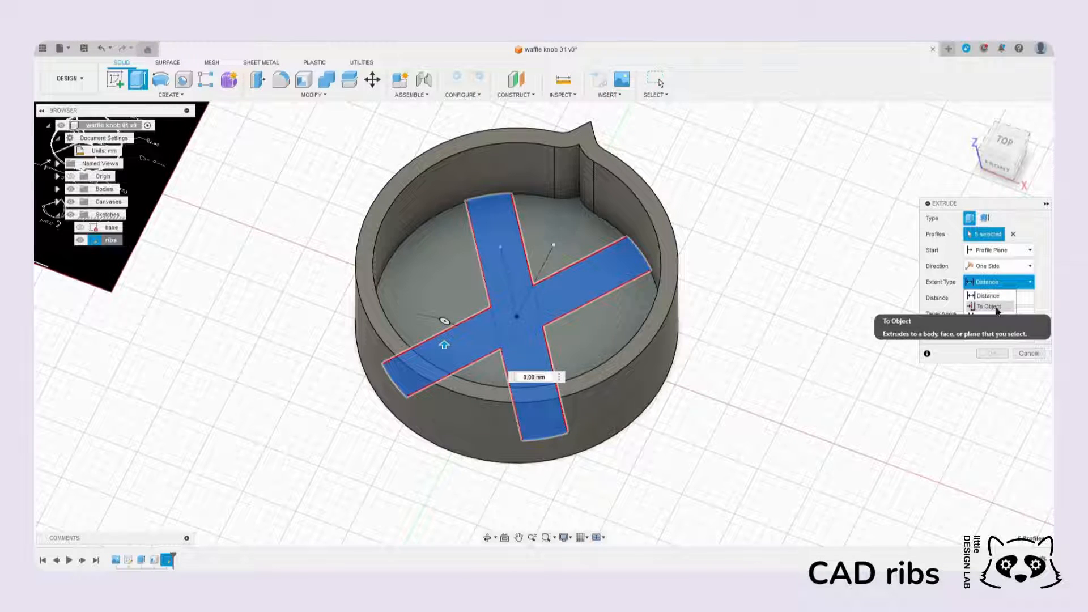
left_click(997, 307)
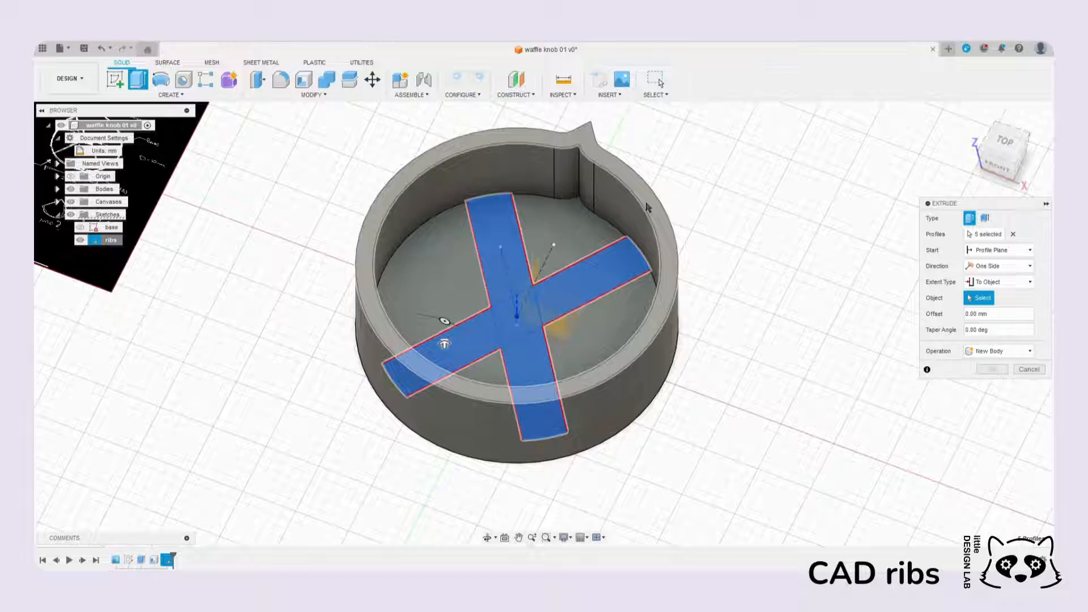
left_click(648, 208)
middle_click_drag(768, 327, 768, 289)
mouse_move(754, 356)
middle_mouse_down("shift")
mouse_move(751, 306)
mouse_move(752, 338)
middle_mouse_up("shift")
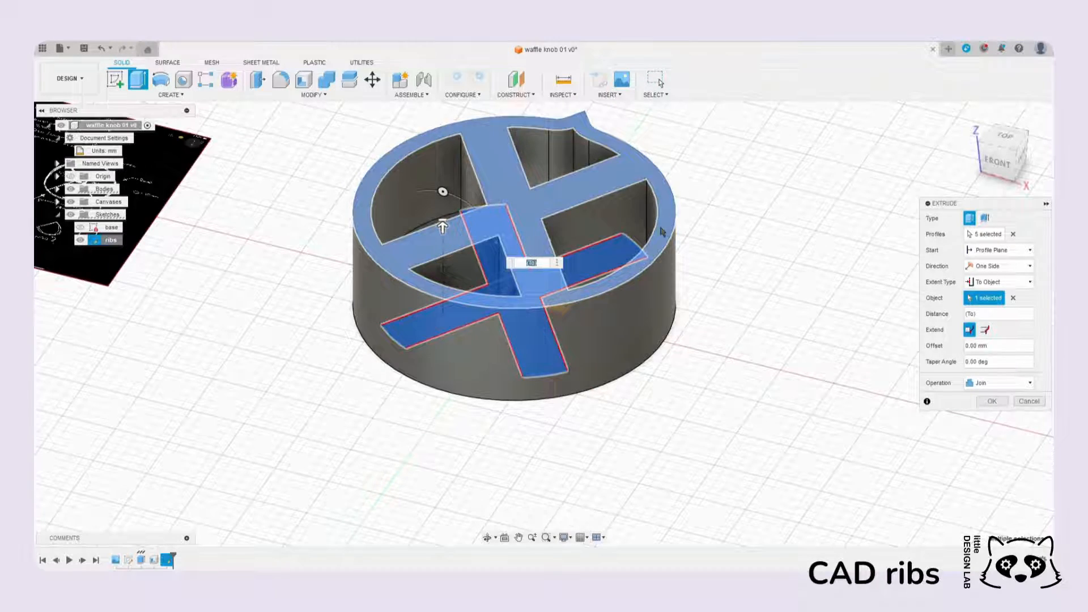
Step: Offset the end of the rib extrusion by -1.5 mm from the rim and complete it as a join
middle_click_drag(705, 255, 577, 329, "shift")
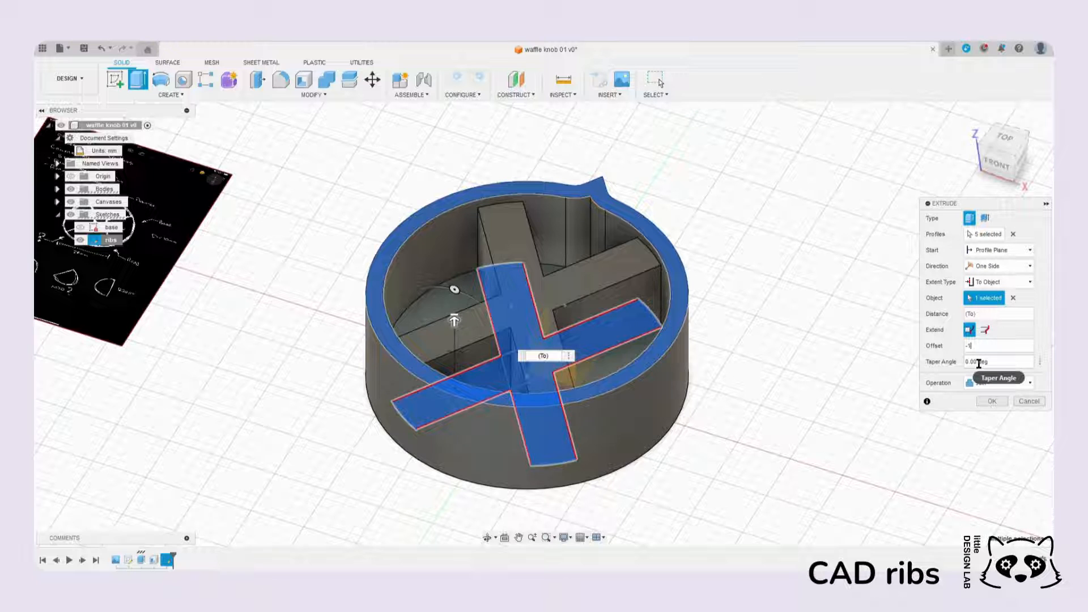
type(".5")
middle_click_drag(599, 284, 593, 247)
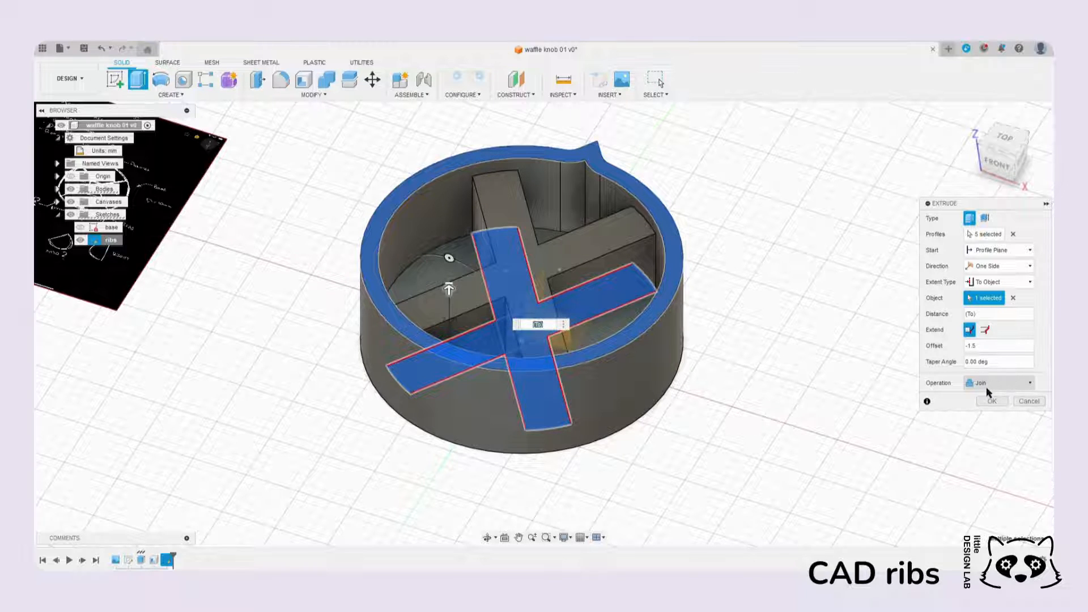
left_click(993, 403)
middle_click_drag(688, 347, 645, 347, "shift")
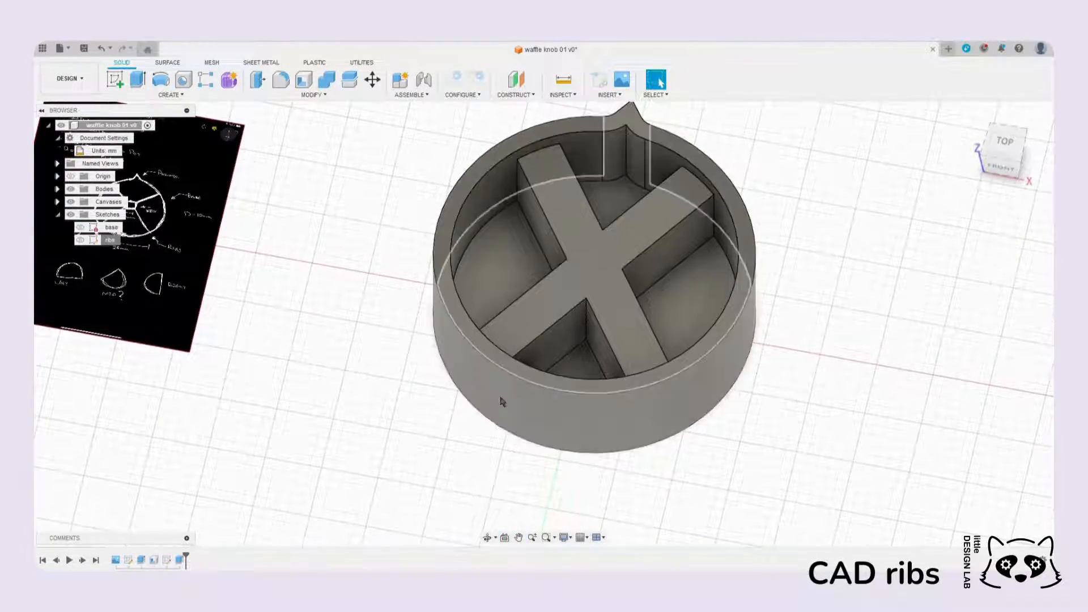
middle_click_drag(585, 254, 560, 274)
mouse_move(561, 274)
middle_mouse_down("shift")
mouse_move(578, 296)
mouse_move(510, 267)
mouse_move(517, 319)
mouse_move(556, 332)
mouse_move(576, 326)
mouse_move(570, 260)
middle_mouse_up("shift")
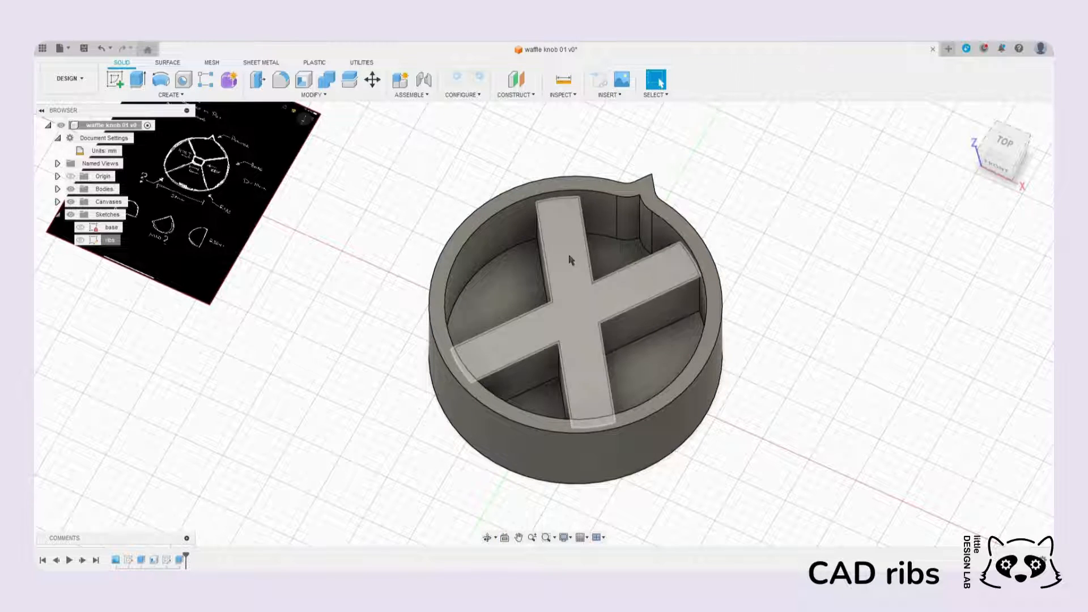
Step: Reopen the ribs sketch, set the angle between the construction lines to 50 degrees and finish the sketch
double_click(167, 560)
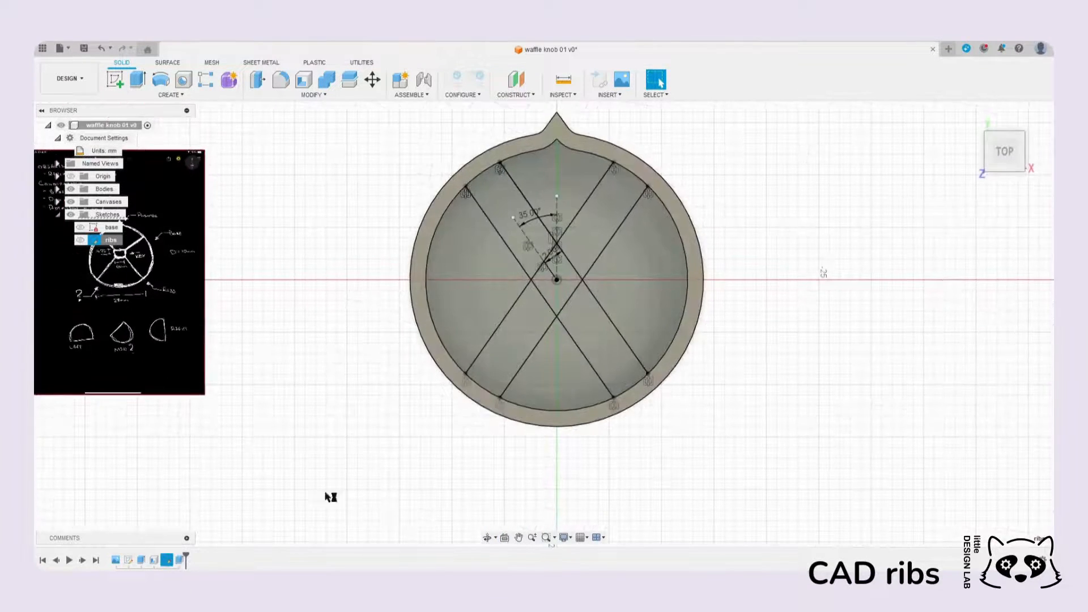
double_click(555, 198)
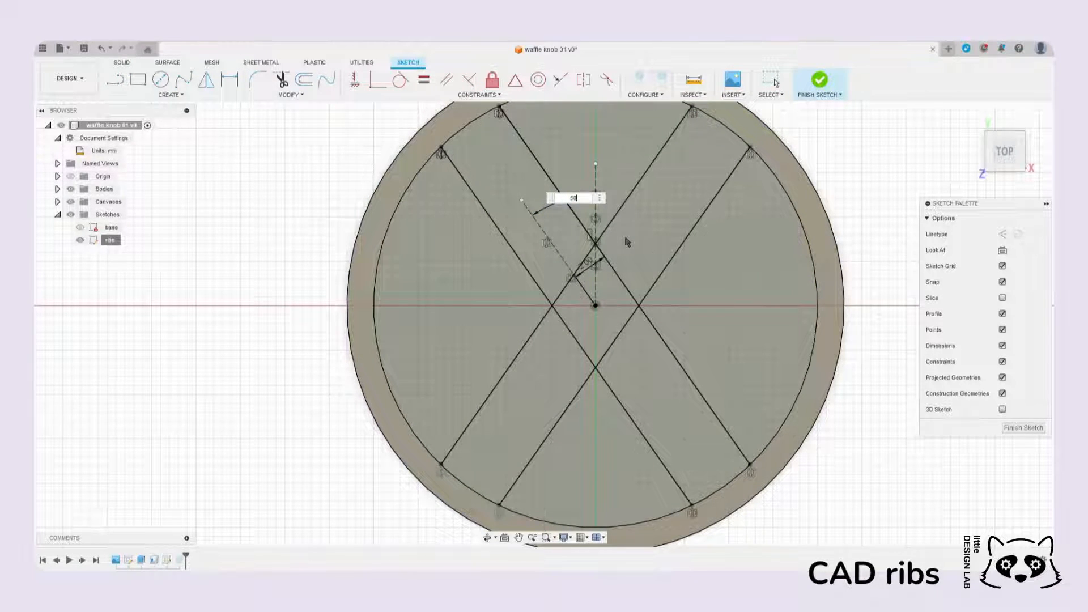
key("Return")
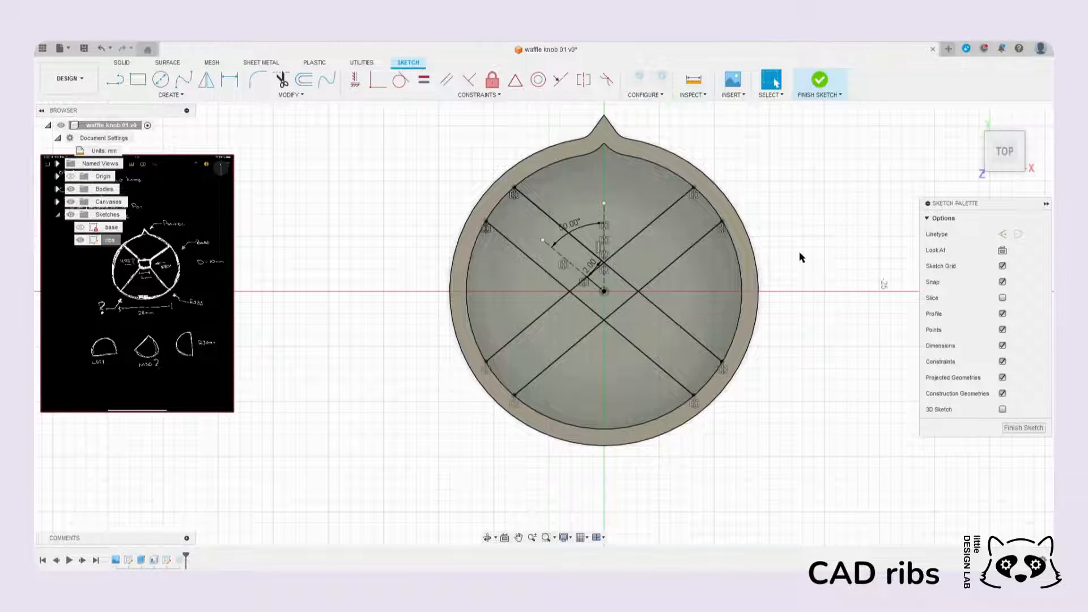
left_click(820, 81)
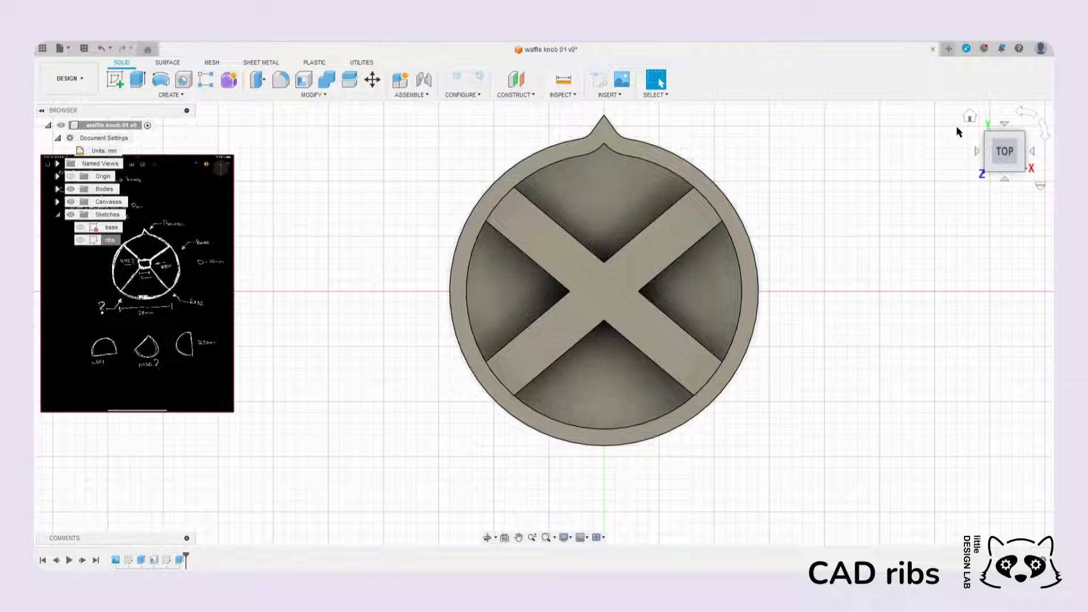
left_click(970, 117)
scroll(745, 440, "up", 4)
middle_click_drag(812, 445, 784, 402)
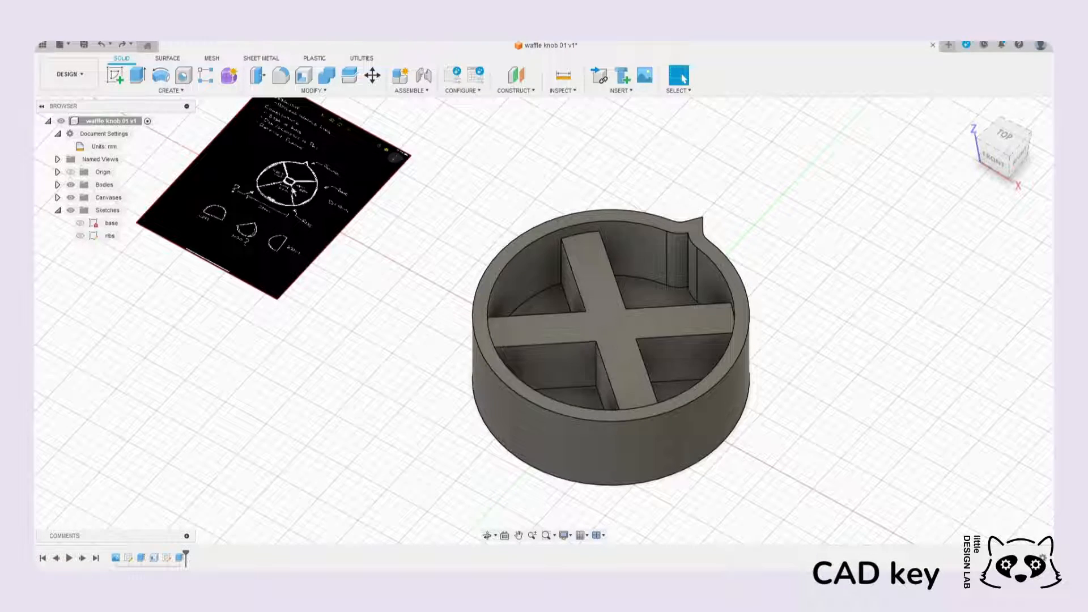
Step: Start a new sketch on the base's inner floor face, in the compartment between the ribs next to the pointer
scroll(295, 190, "down", 5)
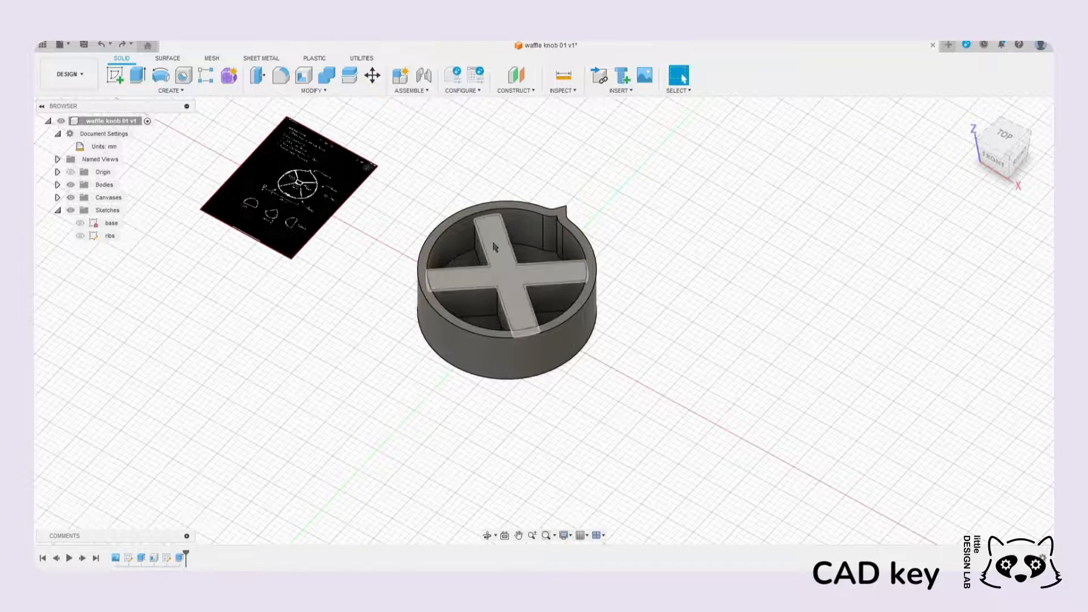
scroll(460, 268, "up", 2)
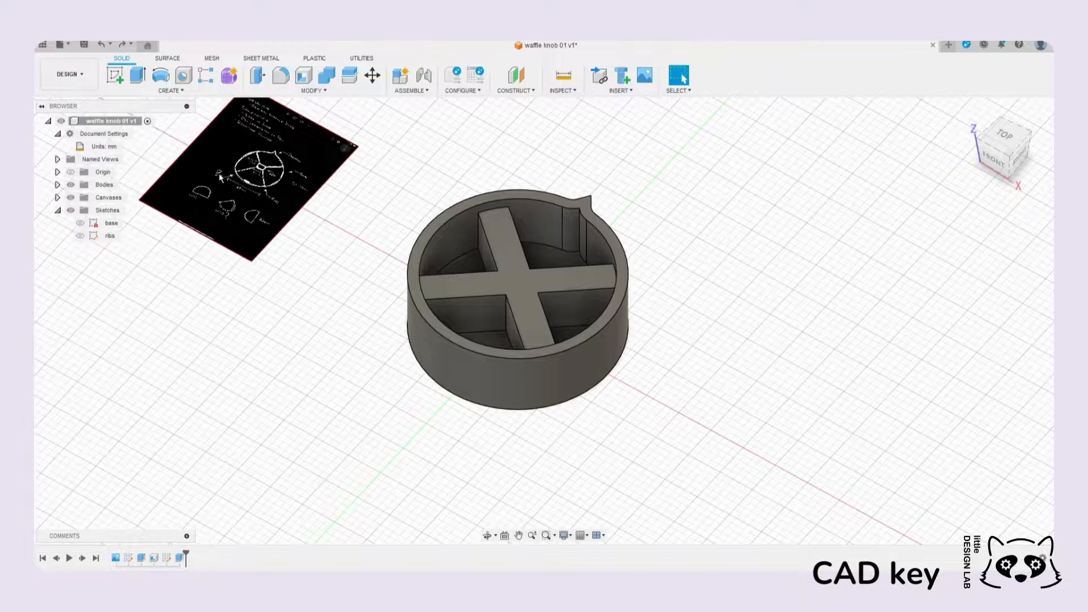
left_click(113, 79)
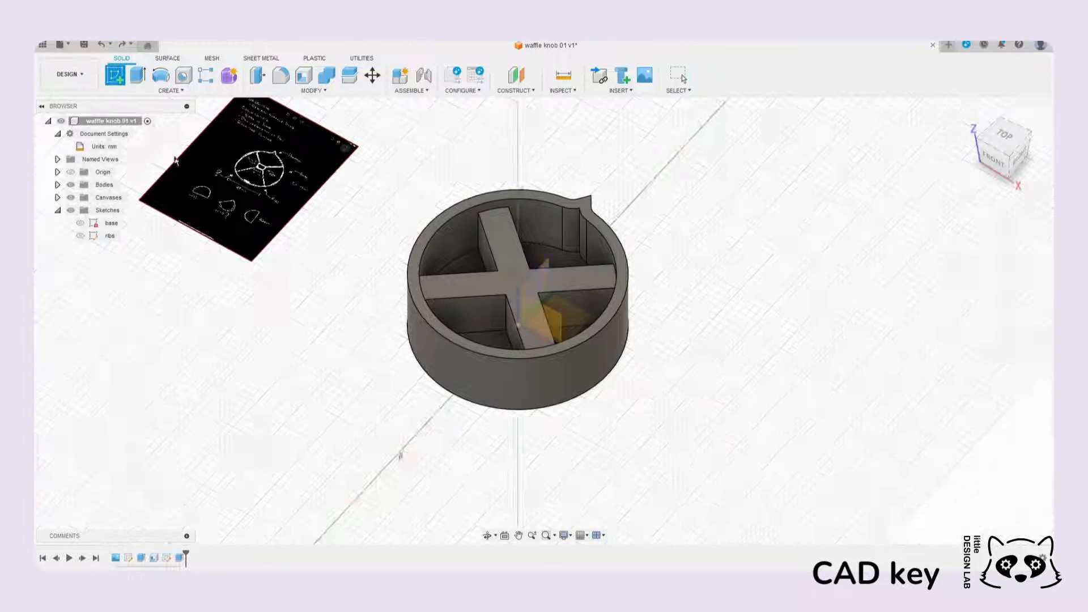
scroll(516, 258, "up", 3)
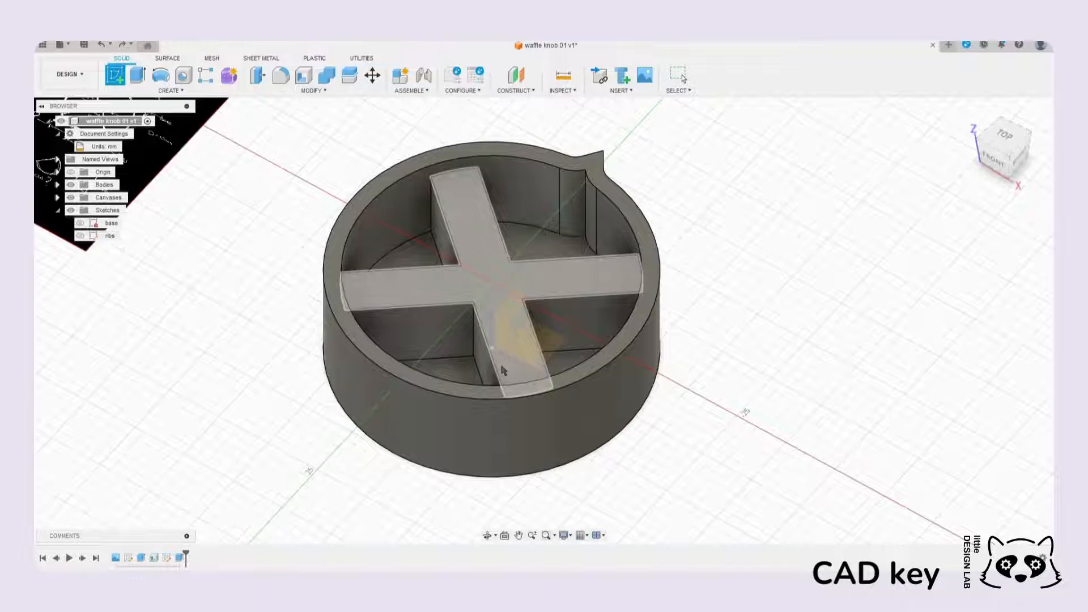
mouse_move(504, 316)
middle_mouse_down()
mouse_move(505, 342)
mouse_move(521, 357)
middle_mouse_up()
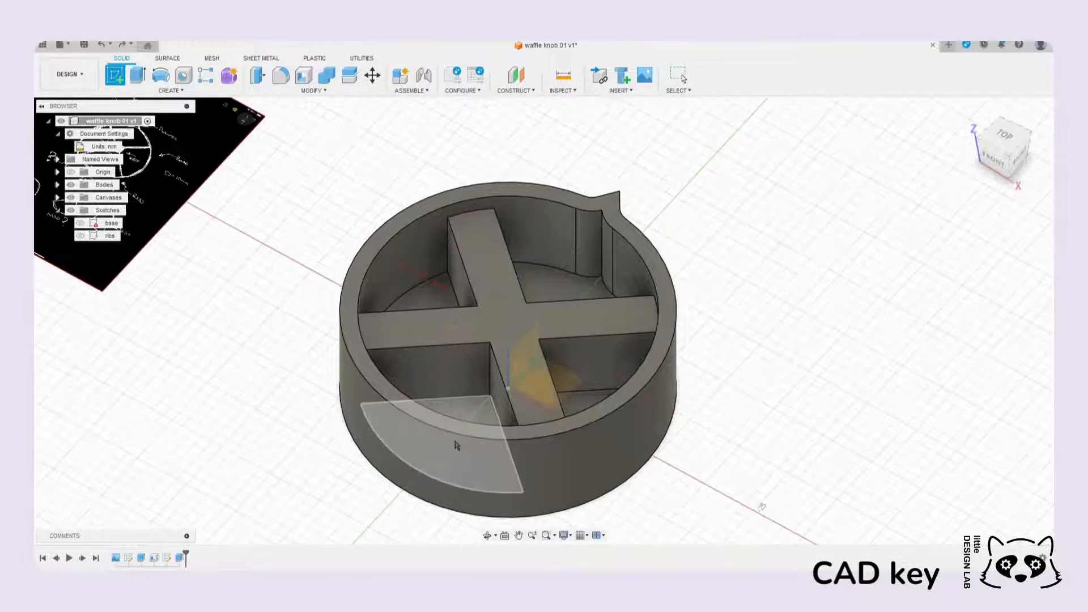
scroll(514, 316, "down", 1)
middle_click_drag(516, 373, 536, 306, "shift")
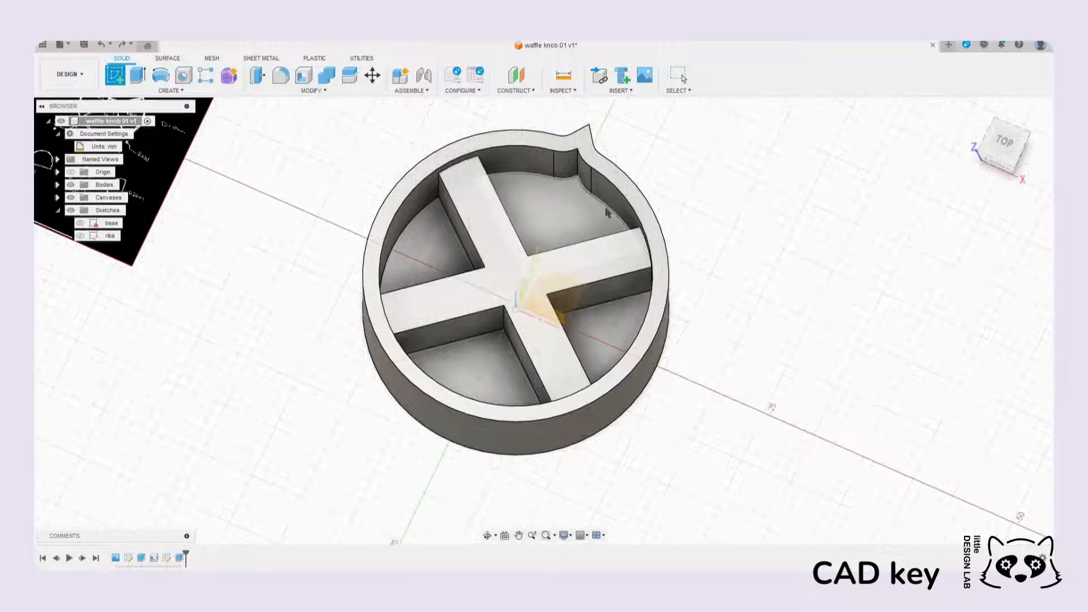
left_click(569, 218)
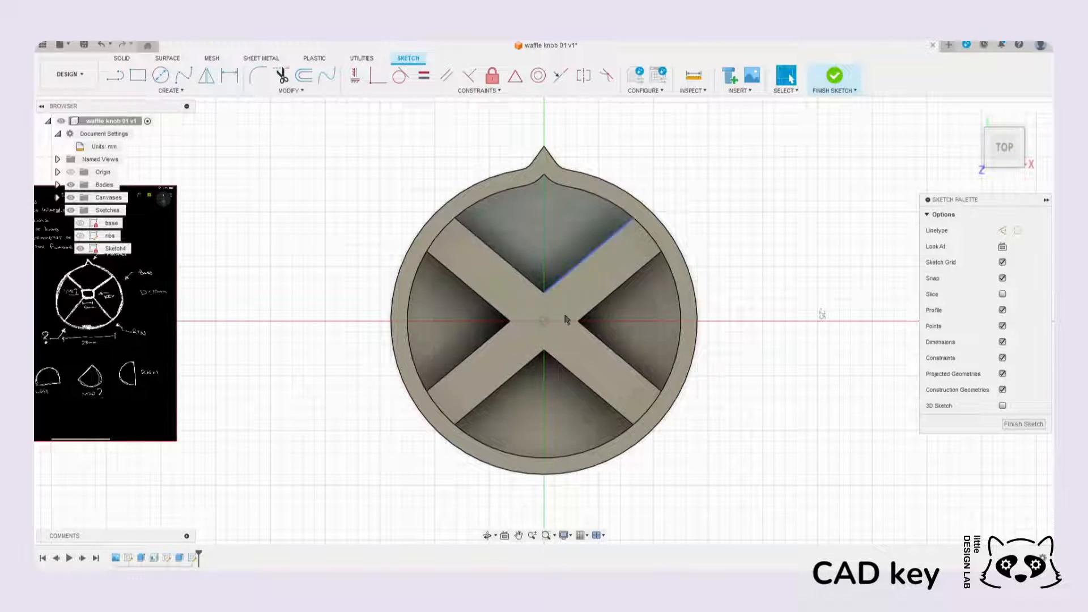
Step: Project the top face of the base's rim into the sketch with the projection link on, and hide the bodies
scroll(553, 335, "up", 3)
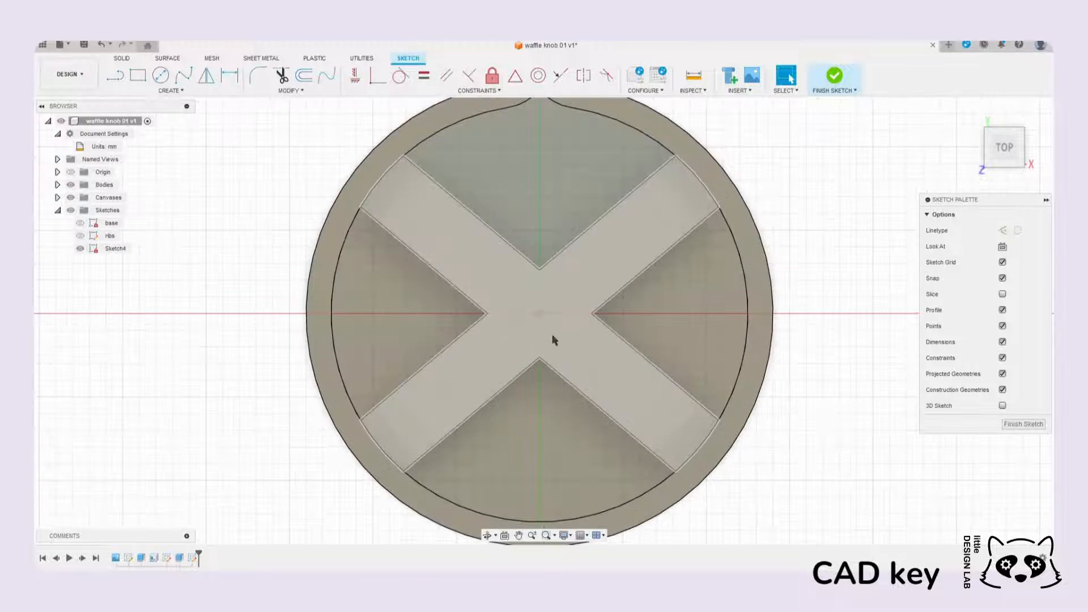
scroll(542, 268, "down", 3)
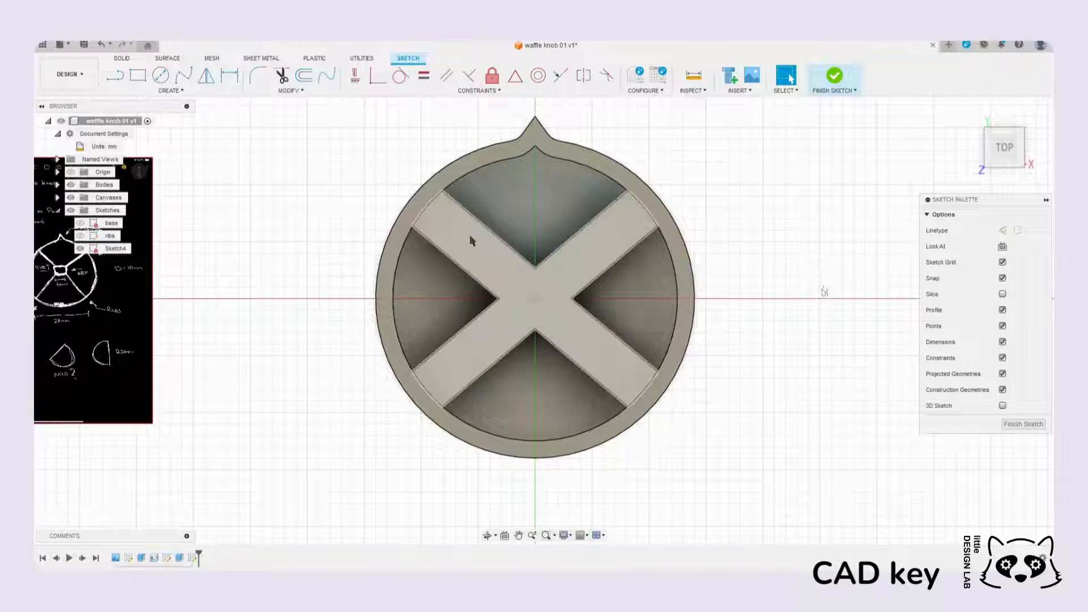
left_click(170, 91)
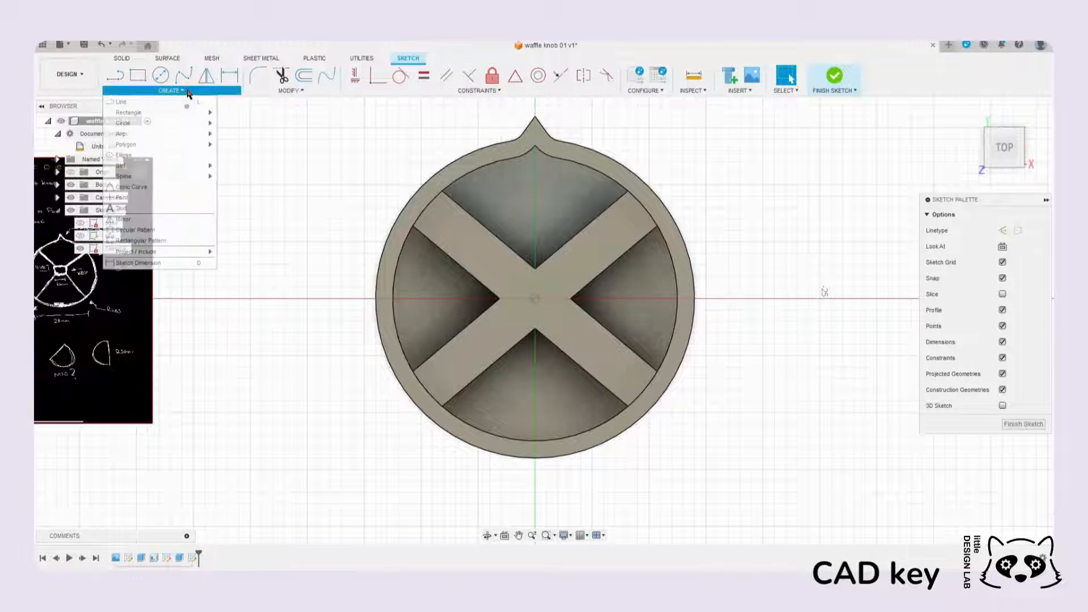
mouse_move(168, 255)
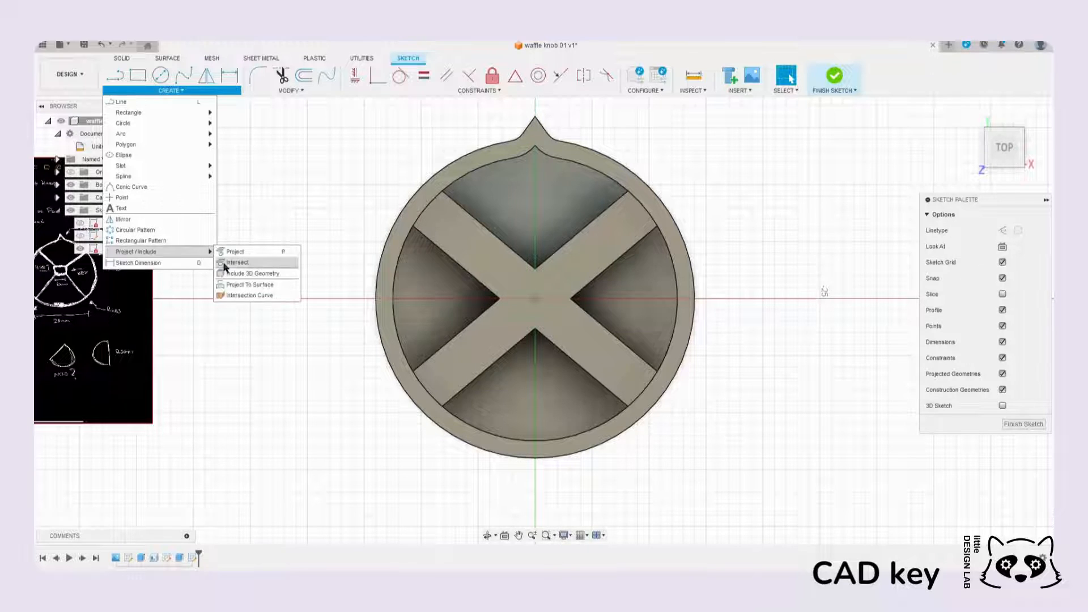
left_click(228, 251)
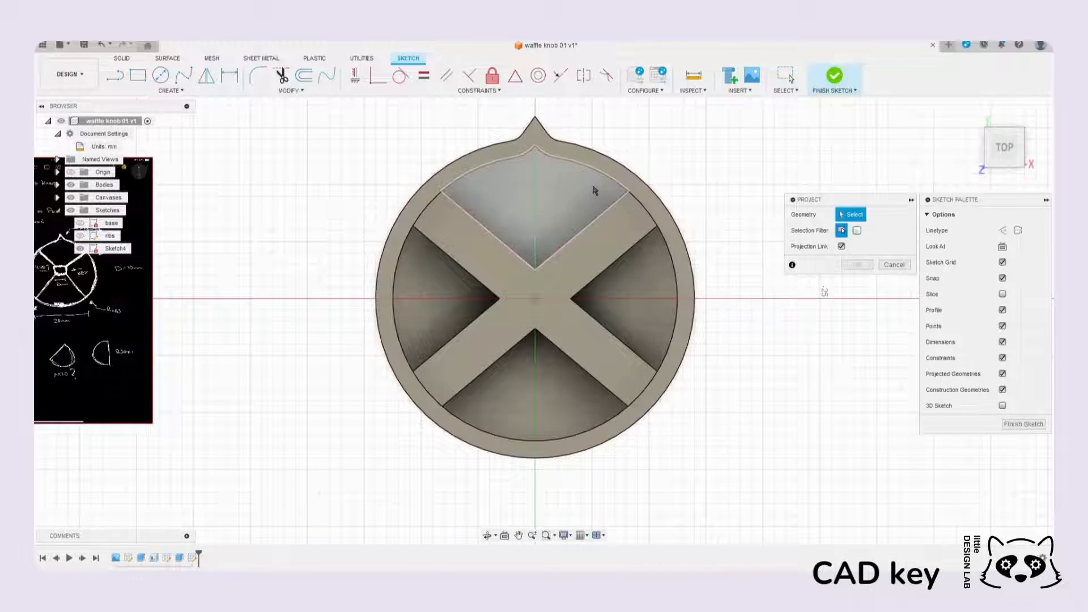
left_click(638, 184)
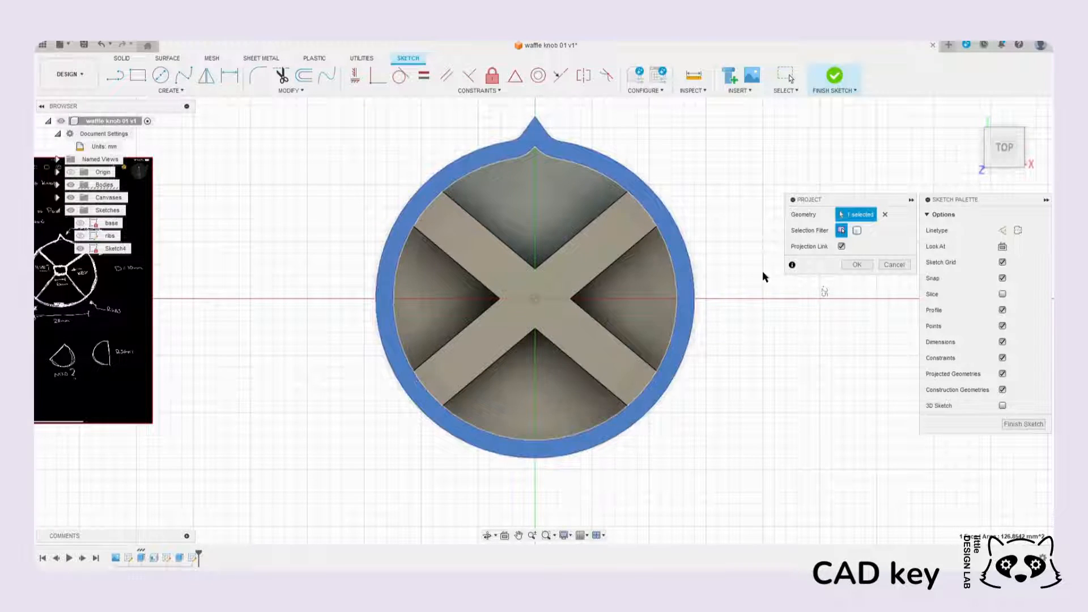
left_click(859, 264)
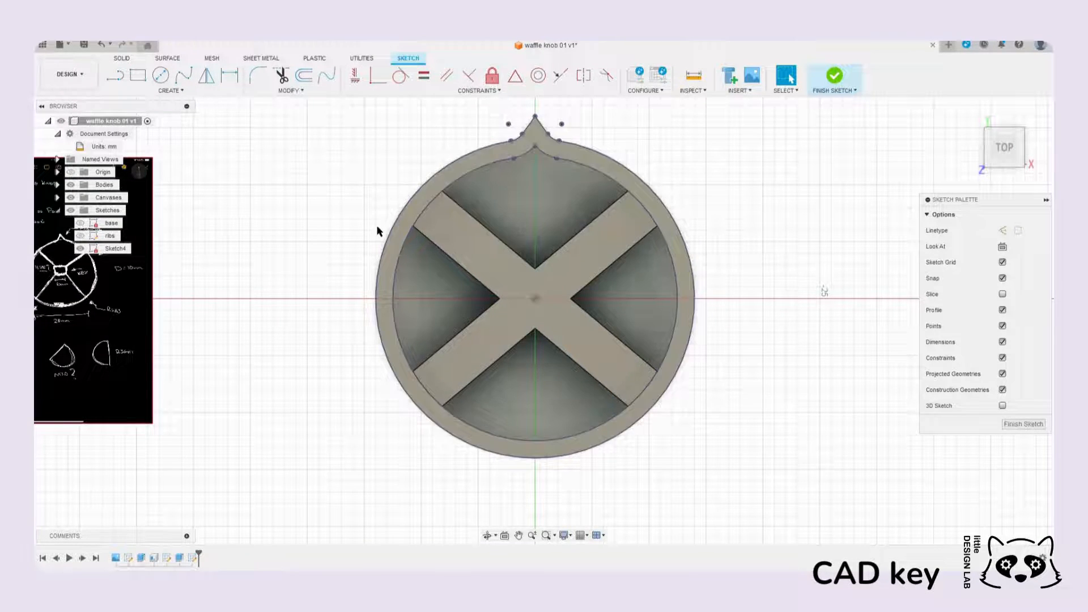
left_click(71, 185)
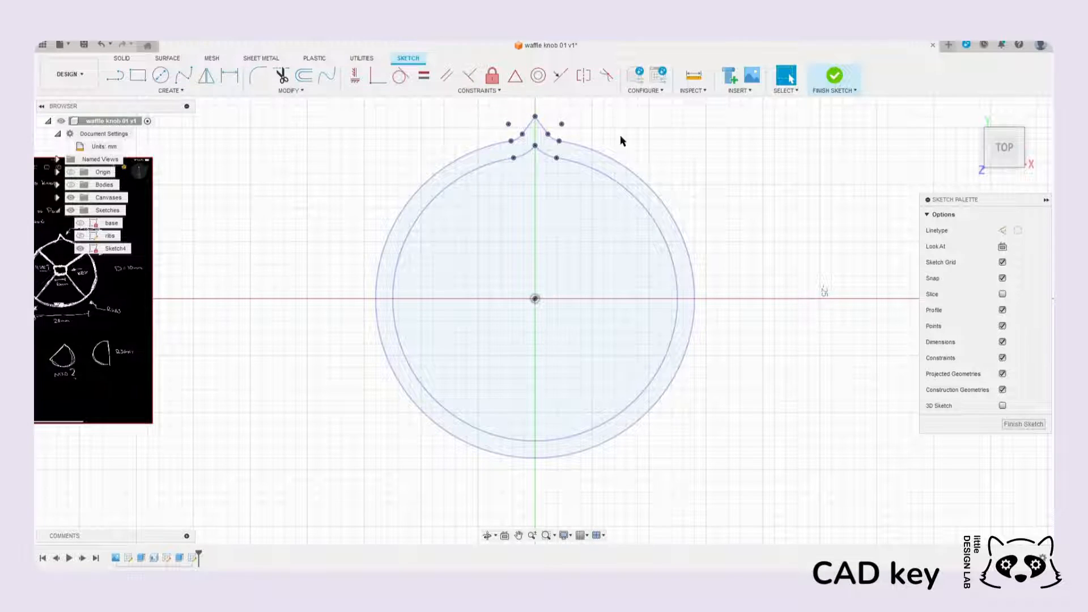
Step: Undo the last two sketch changes, removing the V-shaped lines and the black arc along the inner circle
scroll(553, 274, "down", 2)
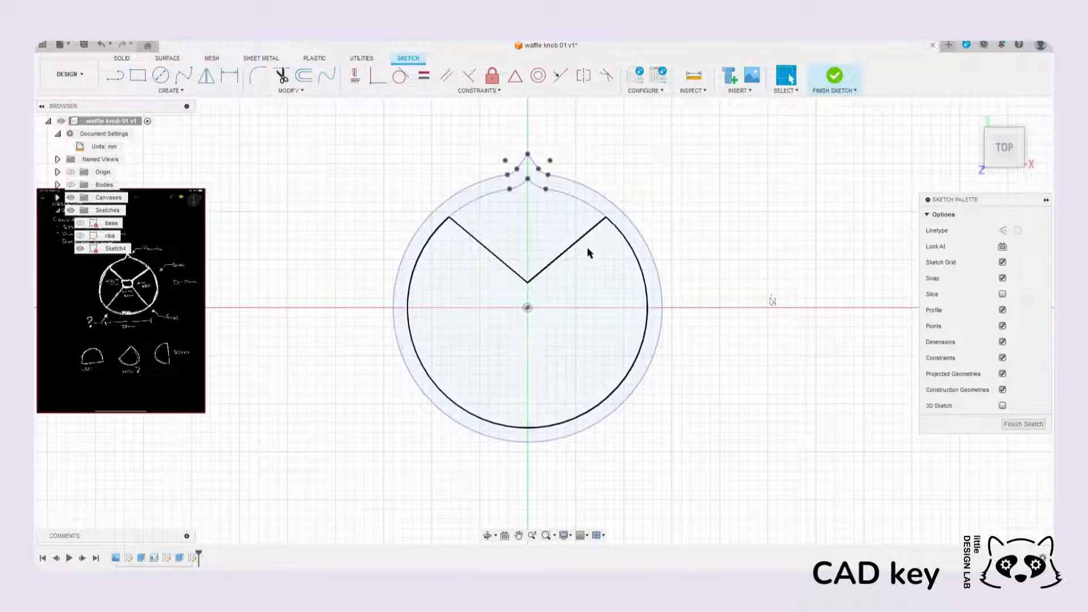
key("ctrl+z")
key("ctrl+z")
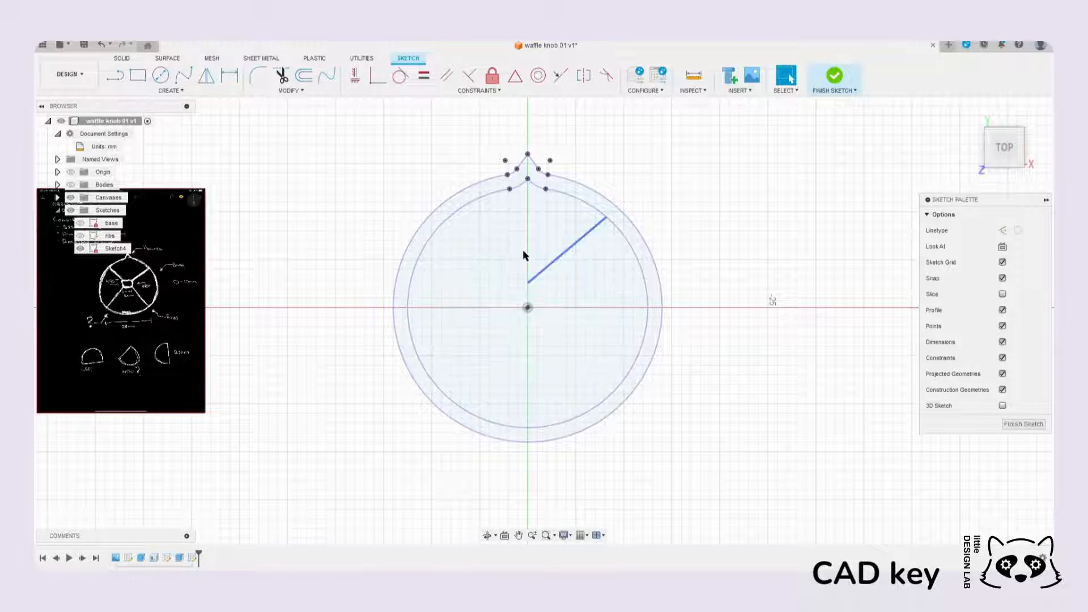
Step: Undo the latest edits in the newest sketch, including the creation of that sketch
key("ctrl+z")
key("ctrl+z")
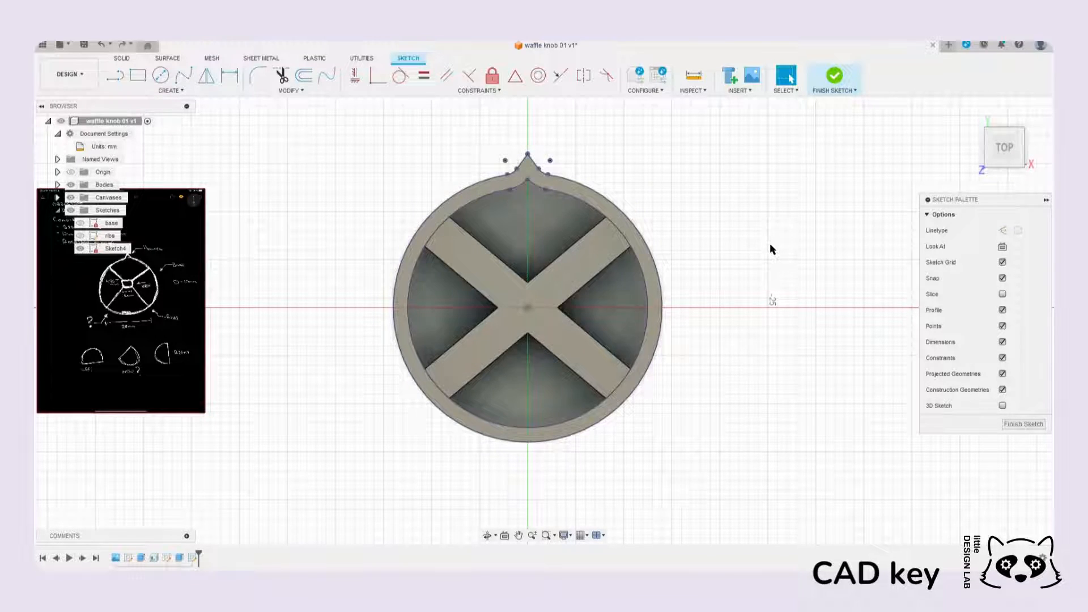
key("ctrl+z")
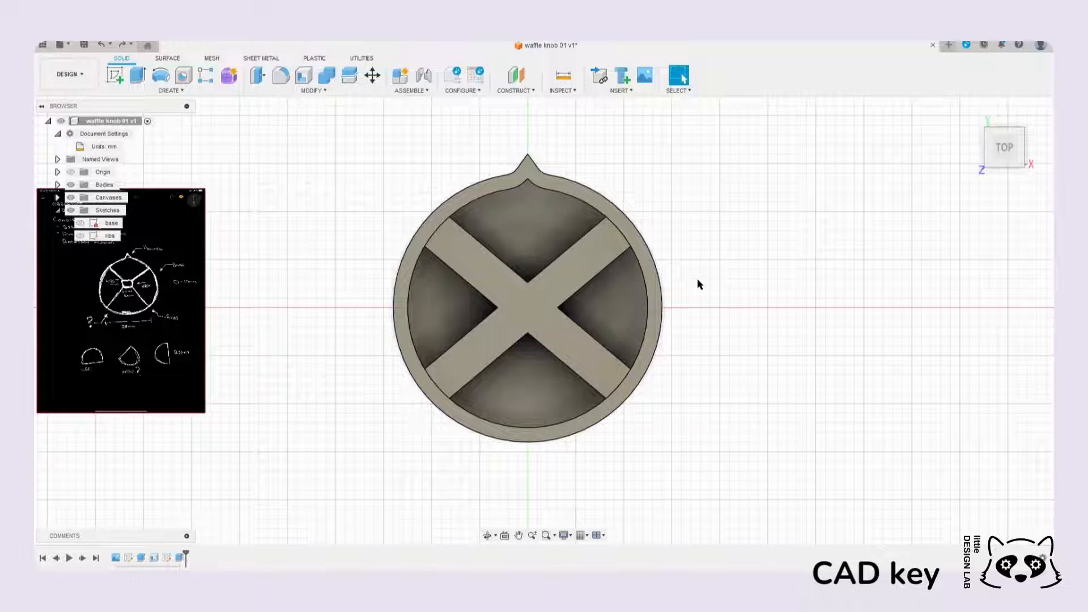
Step: Roll the timeline back to just before the ribs sketch and its extrusion
left_click(970, 112)
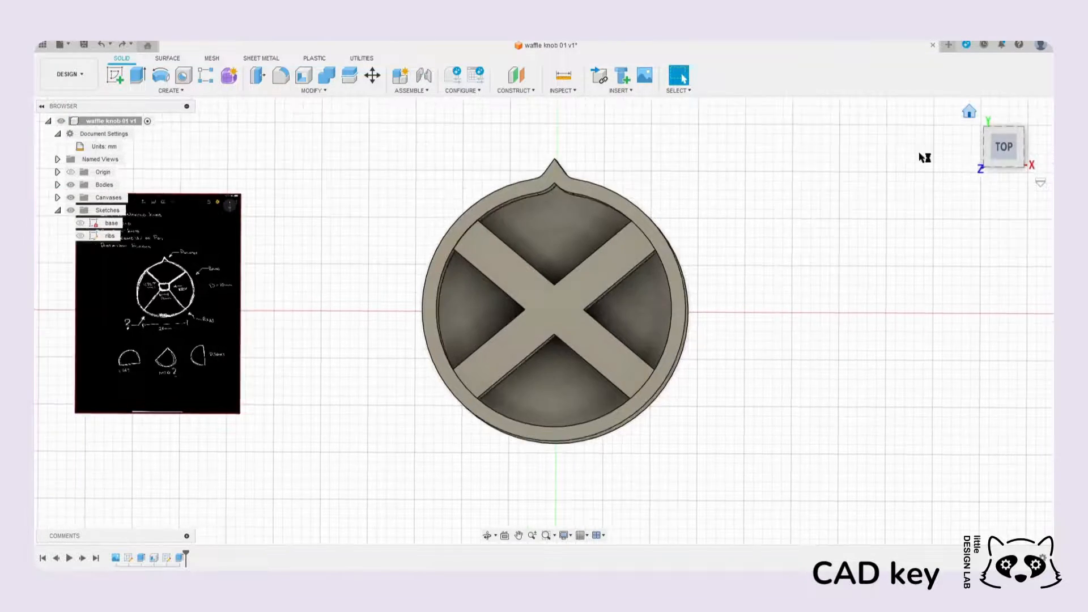
middle_click_drag(809, 388, 798, 289)
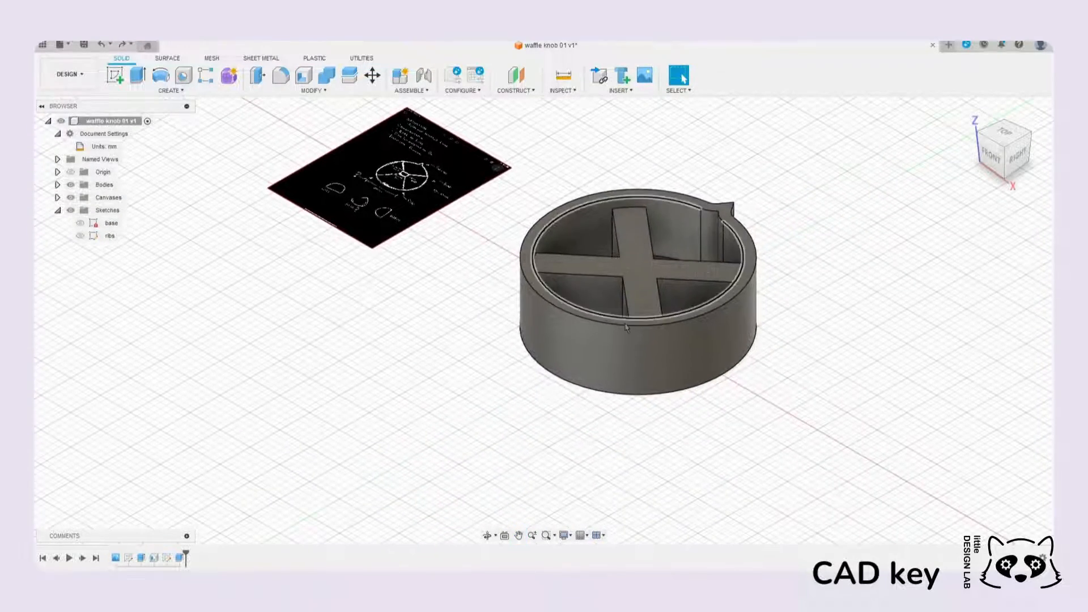
scroll(584, 298, "up", 2)
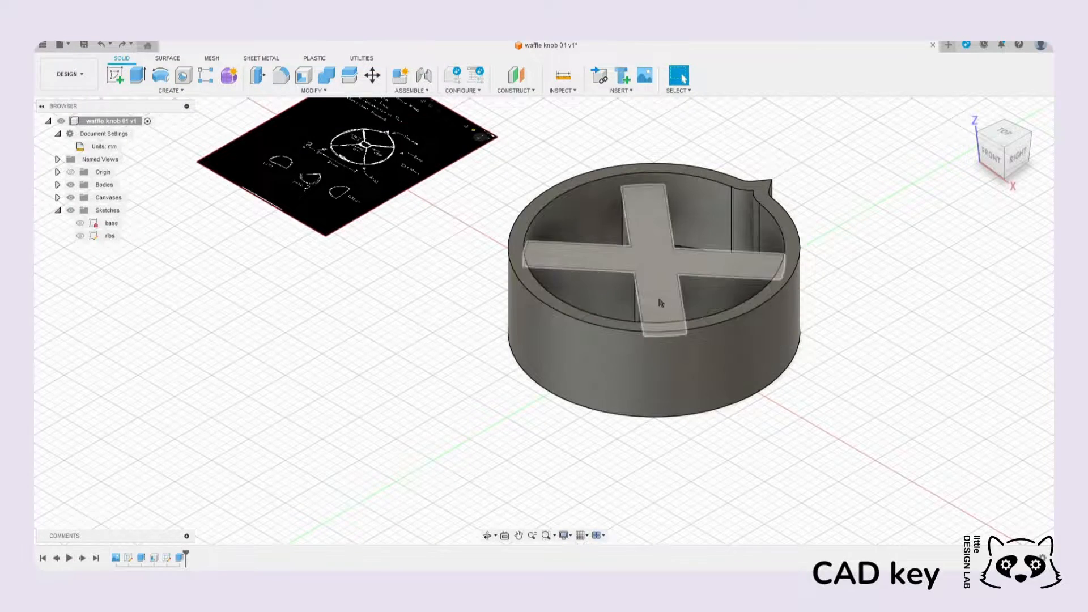
middle_click_drag(644, 341, 624, 362, "shift")
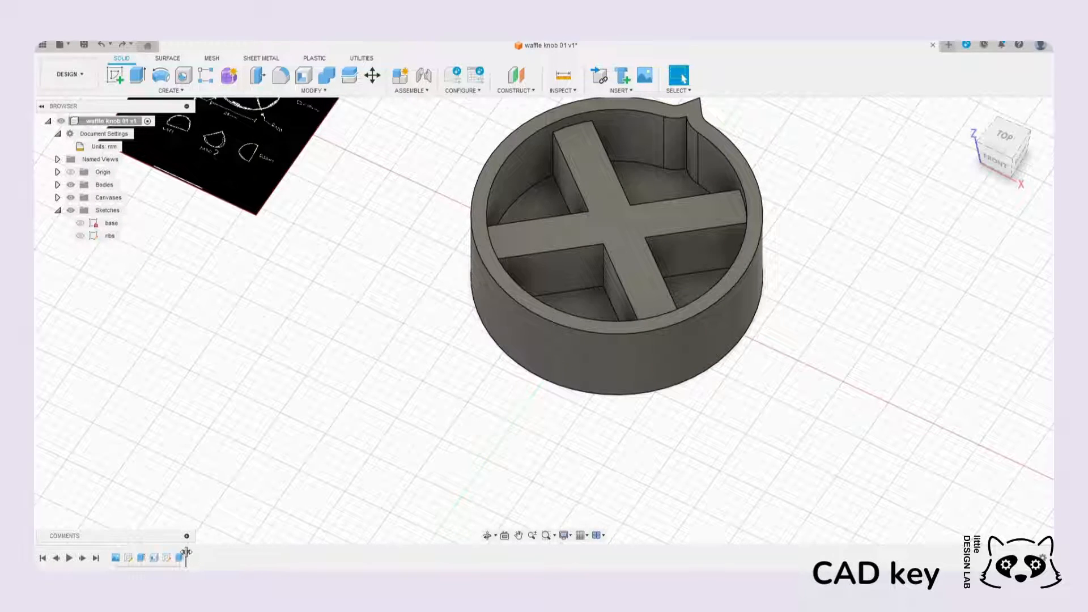
left_click_drag(185, 553, 160, 554)
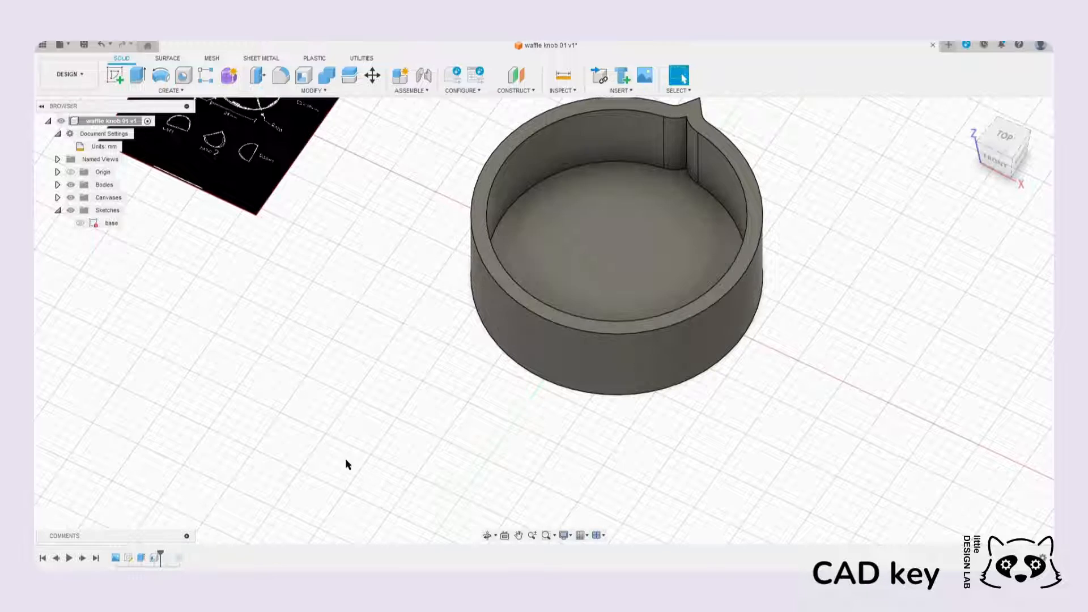
Step: Start a new sketch on the inner floor of the hollow knob base
mouse_move(440, 343)
middle_mouse_down("shift")
mouse_move(435, 360)
mouse_move(466, 342)
mouse_move(533, 412)
middle_mouse_up("shift")
scroll(284, 273, "up", 5)
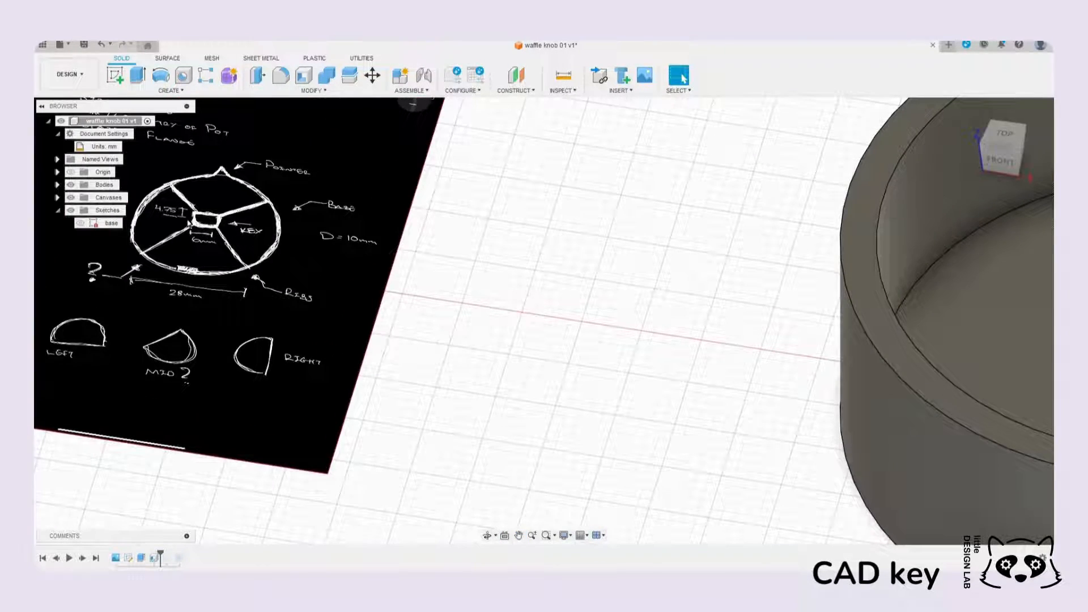
scroll(223, 225, "down", 5)
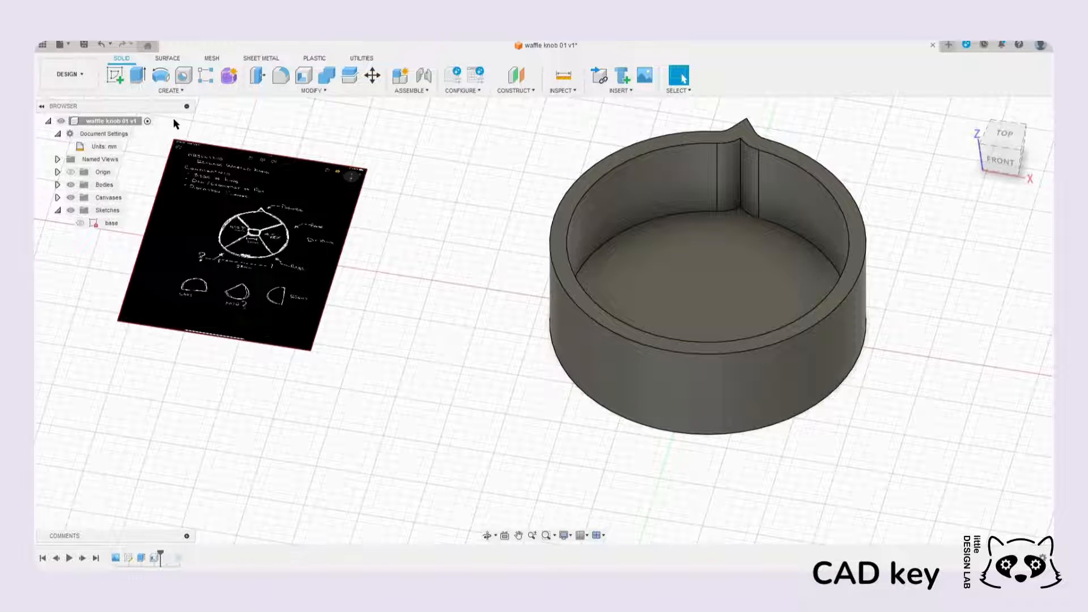
left_click(115, 76)
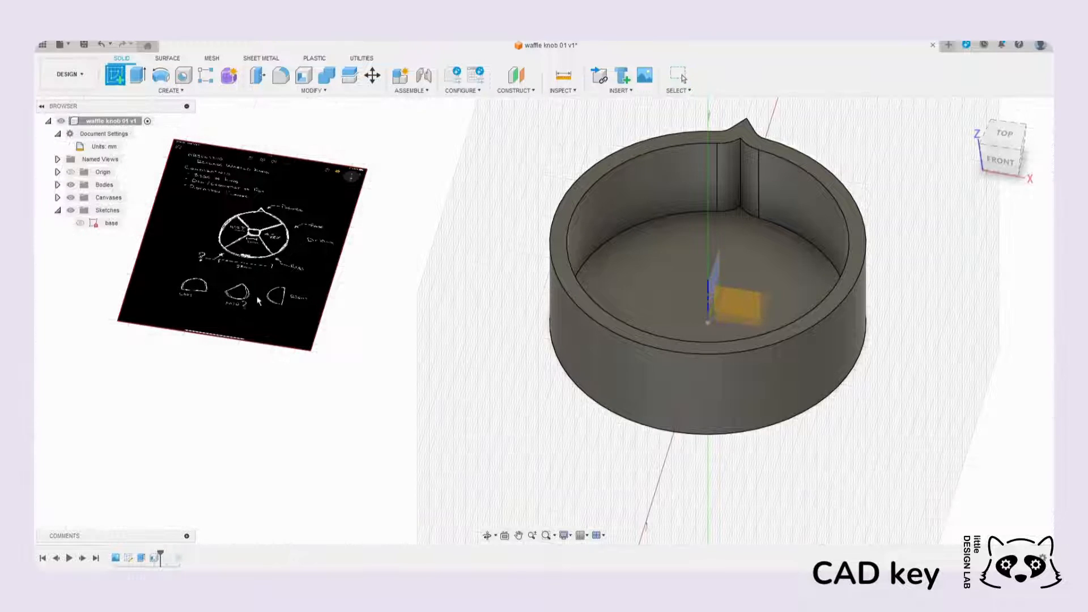
left_click(652, 251)
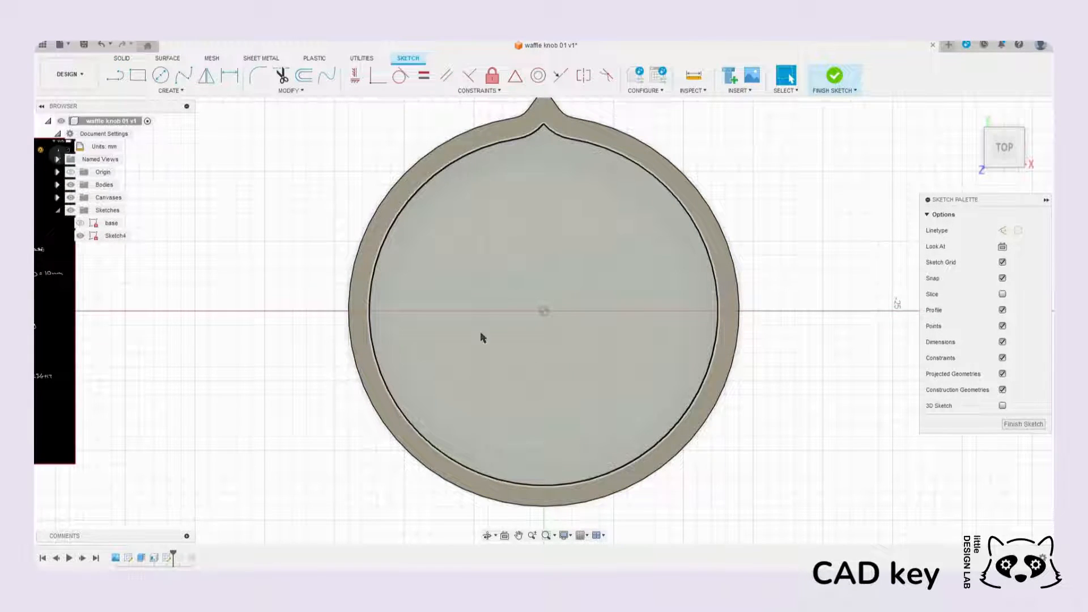
Step: Examine the key's shape and dimensions on the hand-drawn reference canvas beside the knob
scroll(537, 280, "down", 3)
middle_click_drag(439, 319, 648, 288)
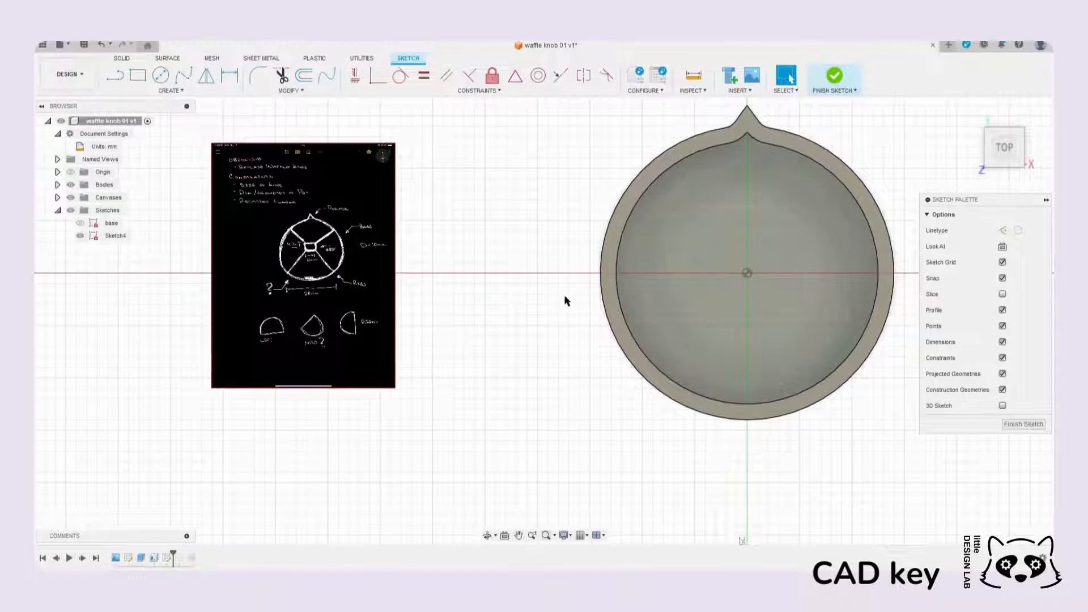
scroll(311, 253, "up", 5)
scroll(317, 245, "up", 3)
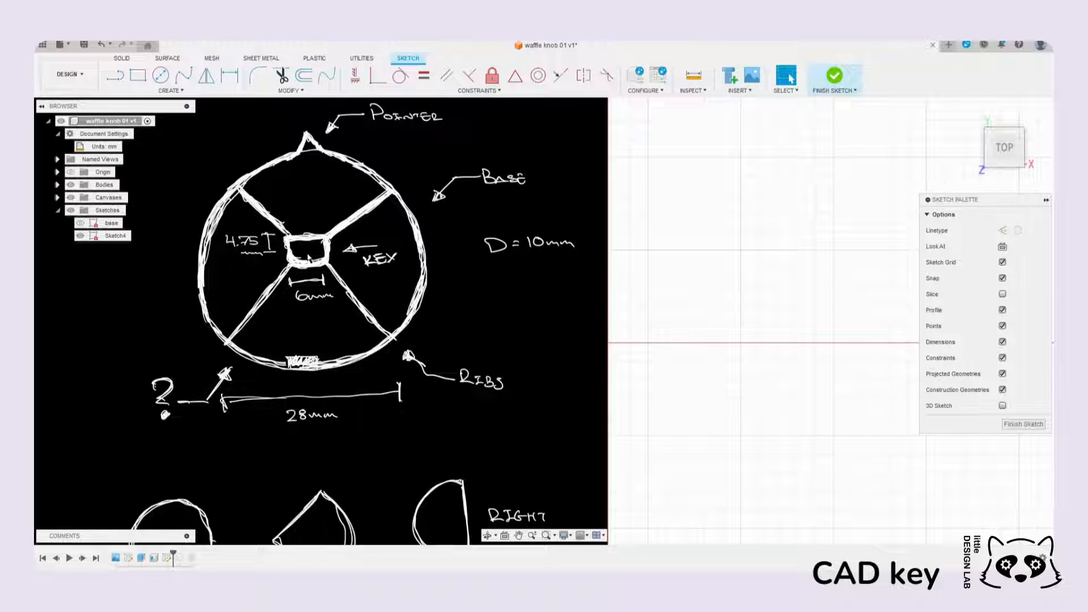
scroll(315, 264, "down", 6)
middle_click_drag(673, 308, 478, 286)
middle_click_drag(554, 266, 561, 290)
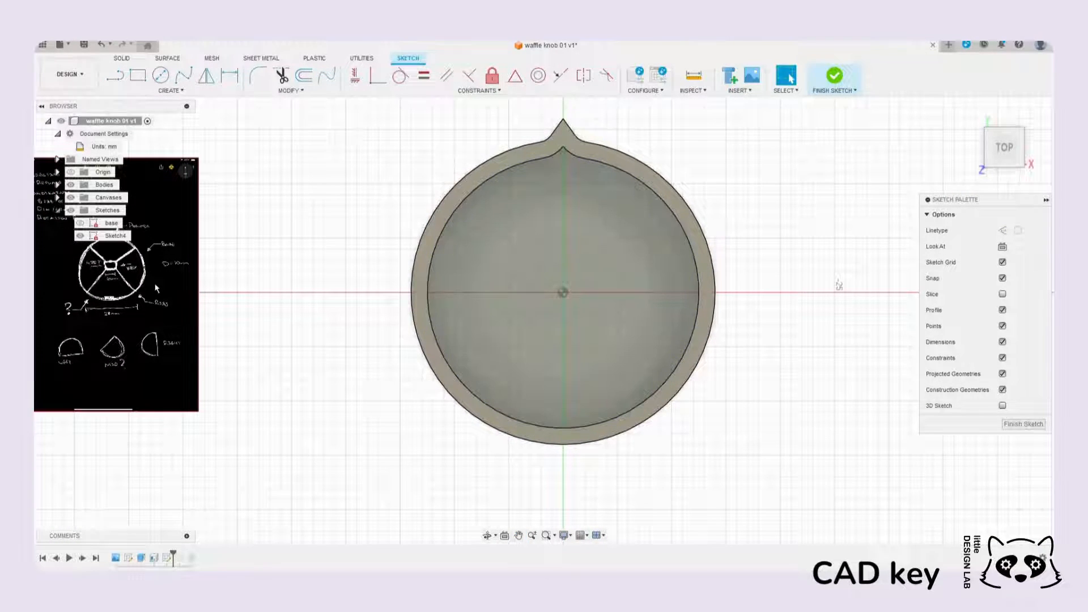
Step: Draw a 6 mm diameter circle centred on the origin for the key
left_click(160, 75)
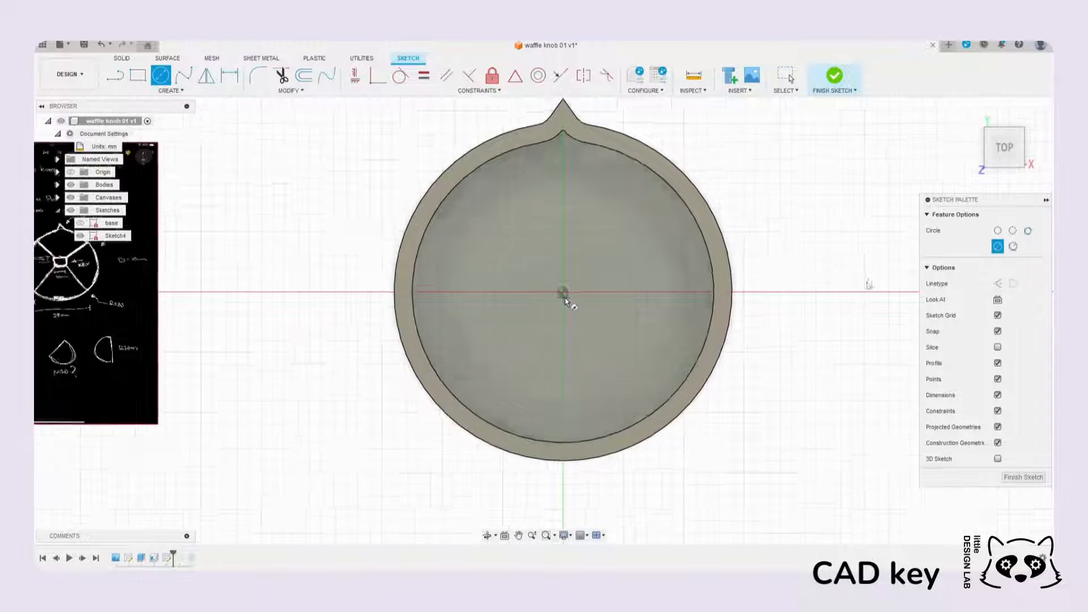
scroll(569, 297, "up", 3)
scroll(559, 290, "up", 4)
left_click(556, 289)
scroll(623, 299, "down", 3)
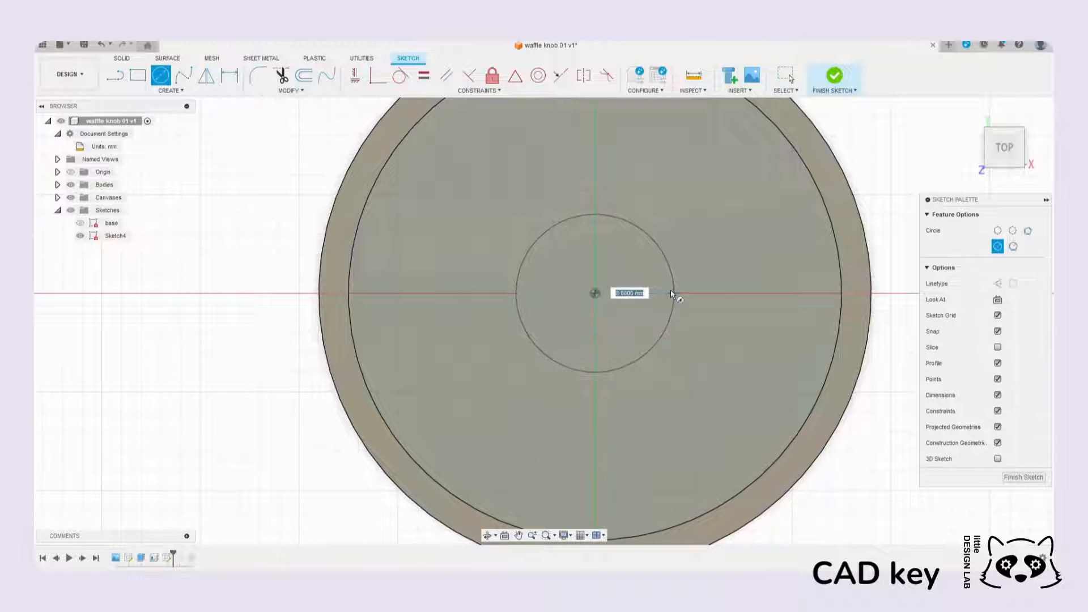
key("Return")
key("Escape")
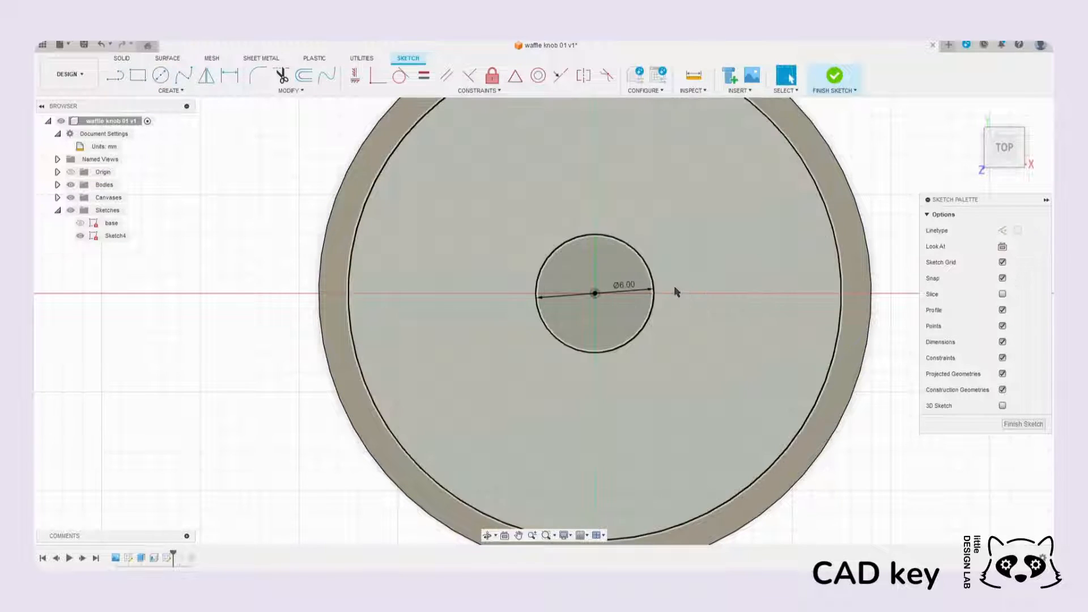
Step: Compare the new circle with the key's height dimension on the reference canvas
scroll(622, 273, "down", 3)
middle_click_drag(572, 294, 663, 300)
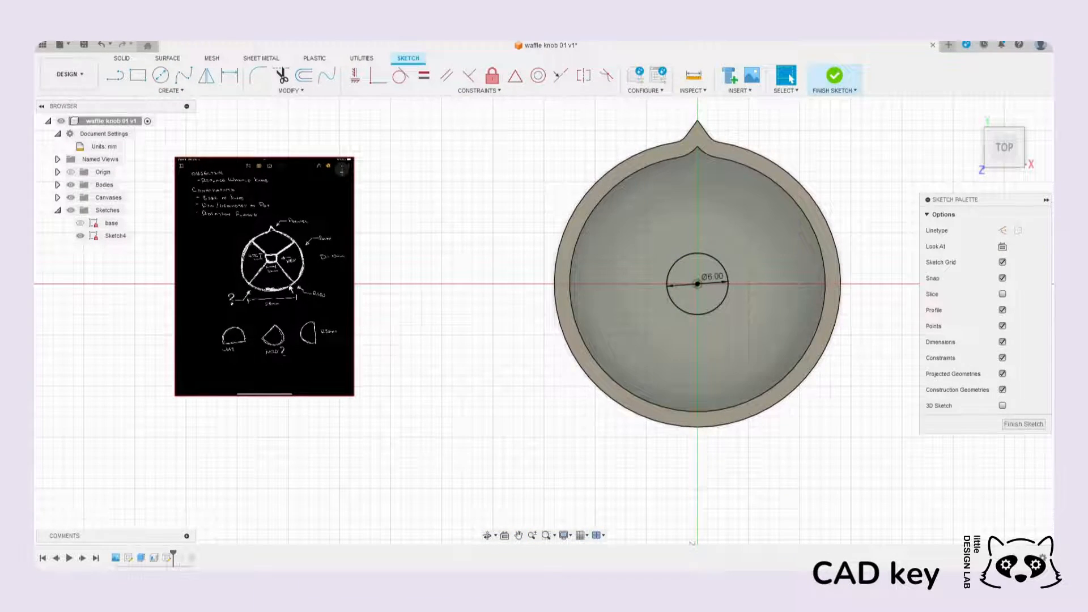
scroll(258, 250, "up", 5)
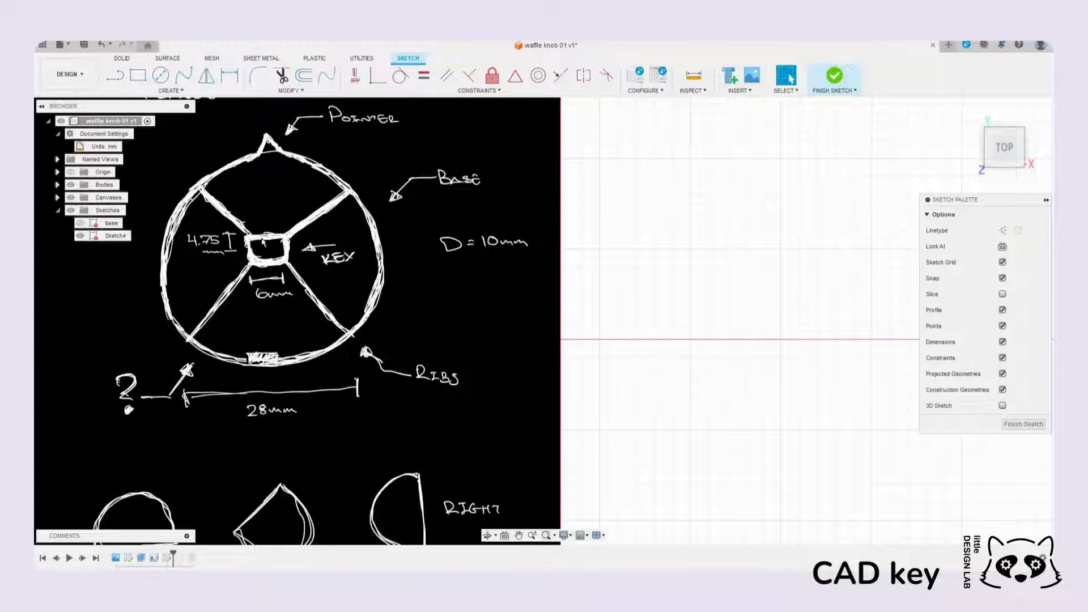
scroll(371, 256, "down", 5)
middle_click_drag(488, 286, 403, 297)
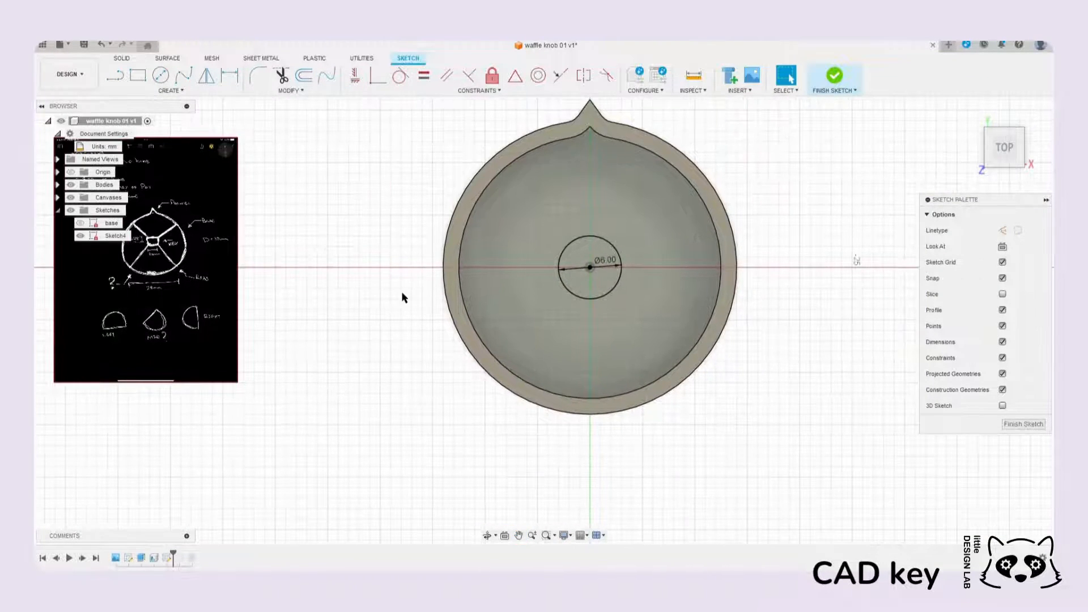
scroll(597, 255, "up", 2)
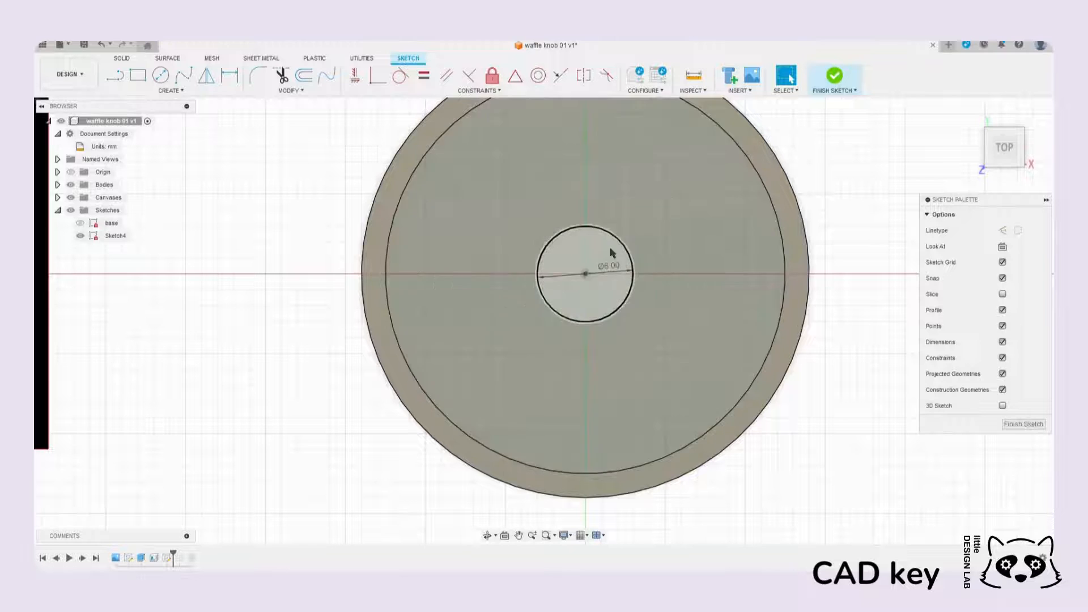
left_click(603, 227)
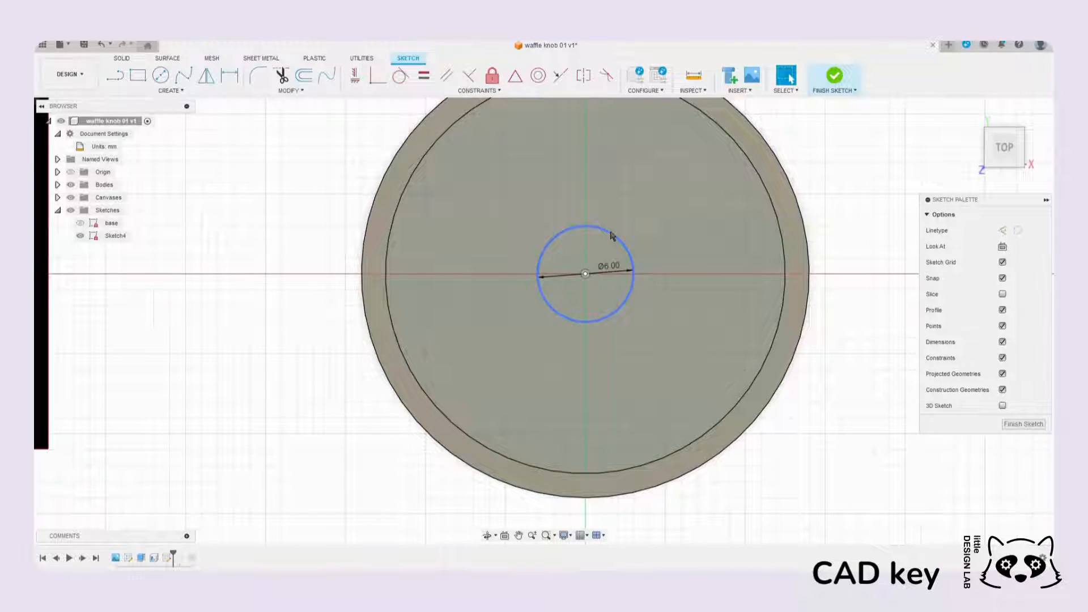
key("Escape")
middle_click_drag(606, 252, 584, 279)
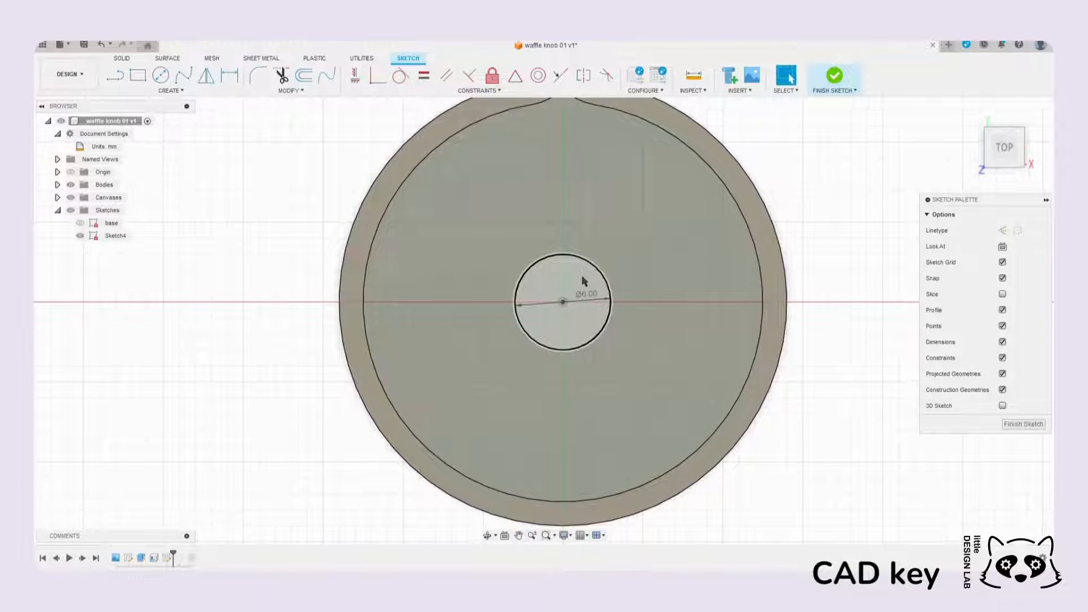
scroll(573, 316, "up", 2)
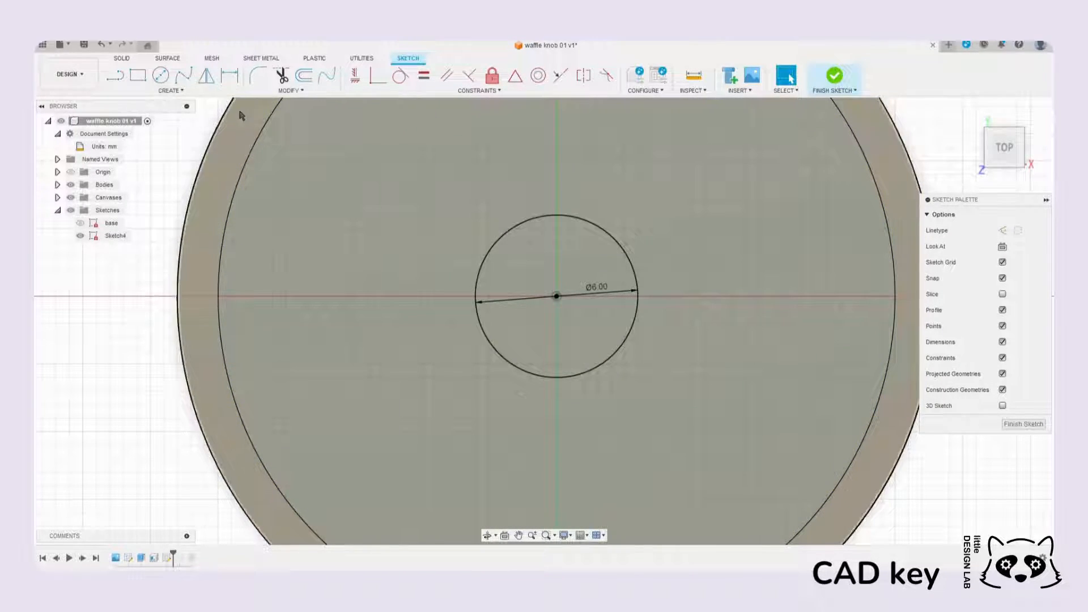
Step: Draw a vertical 4.75 mm line upward from the lowest point of the circle, through its centre
left_click(115, 75)
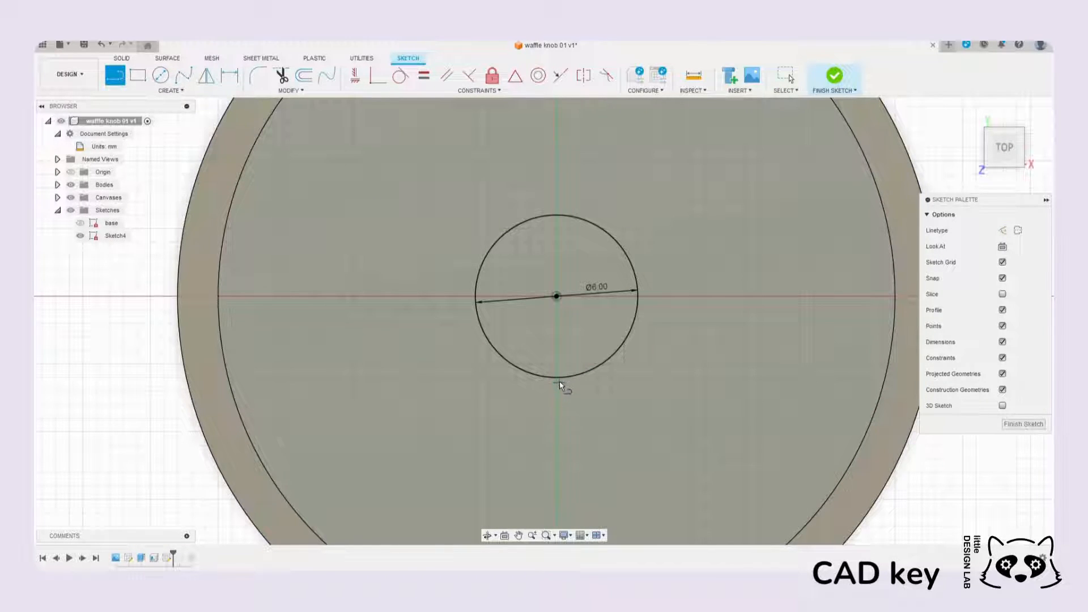
scroll(560, 383, "up", 3)
scroll(551, 384, "up", 3)
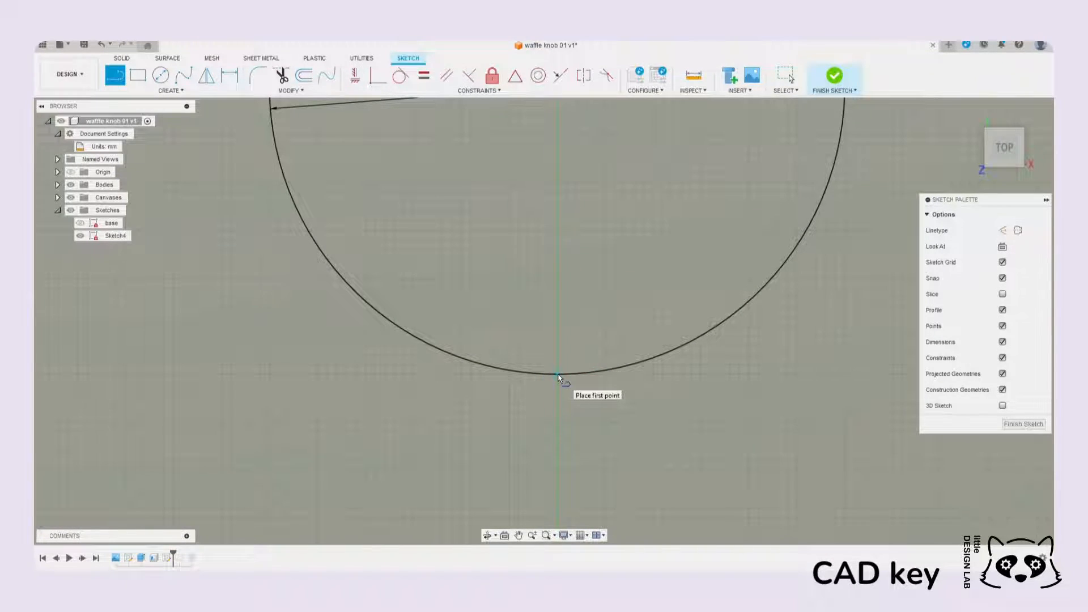
left_click(556, 375)
scroll(557, 363, "down", 4)
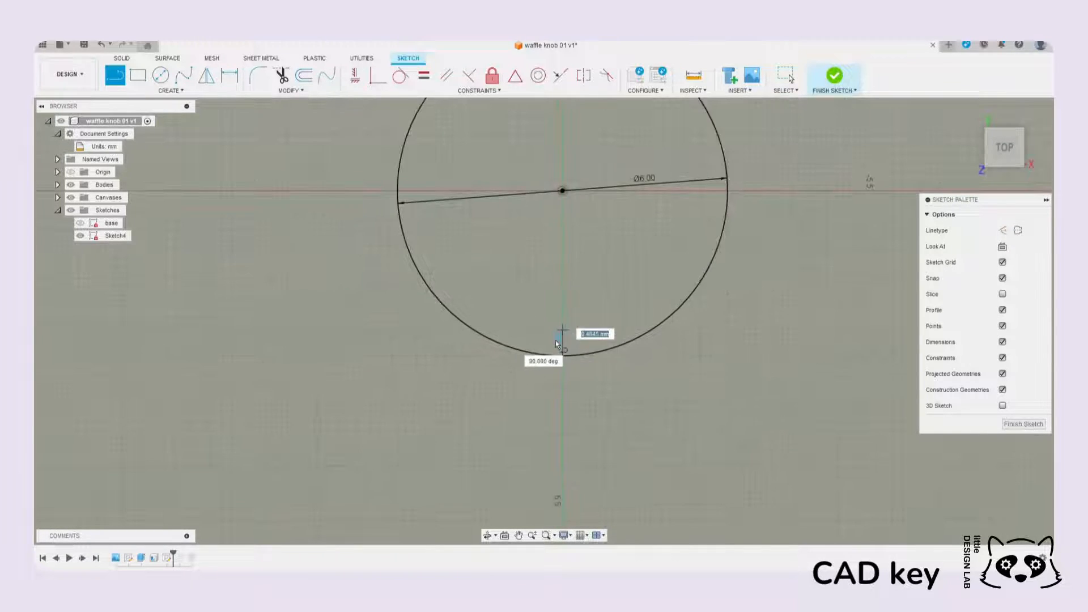
scroll(570, 194, "up", 2)
middle_click_drag(584, 161, 588, 218)
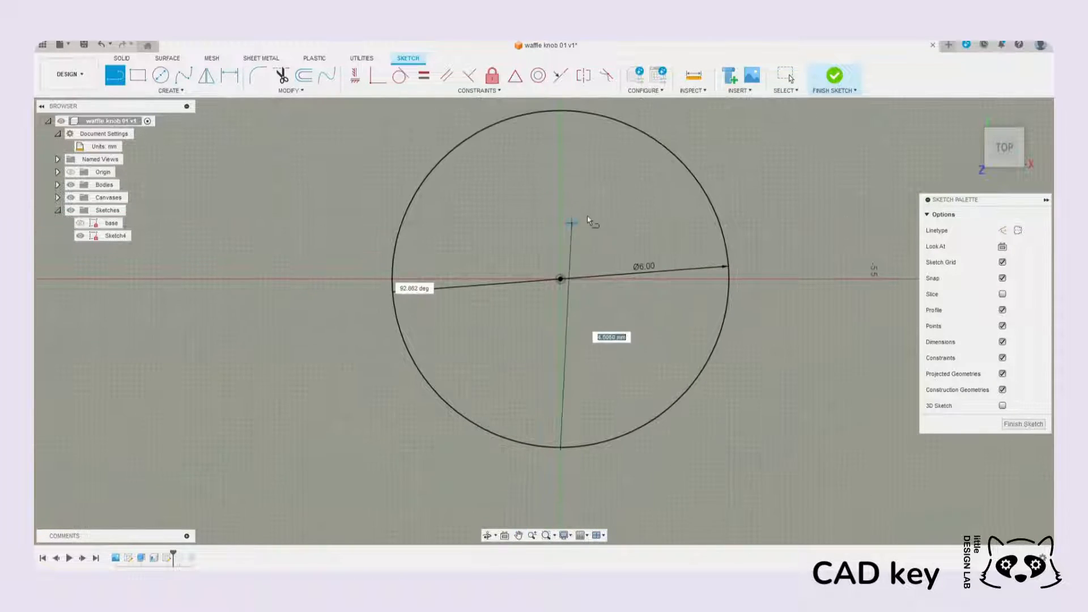
type("4.75")
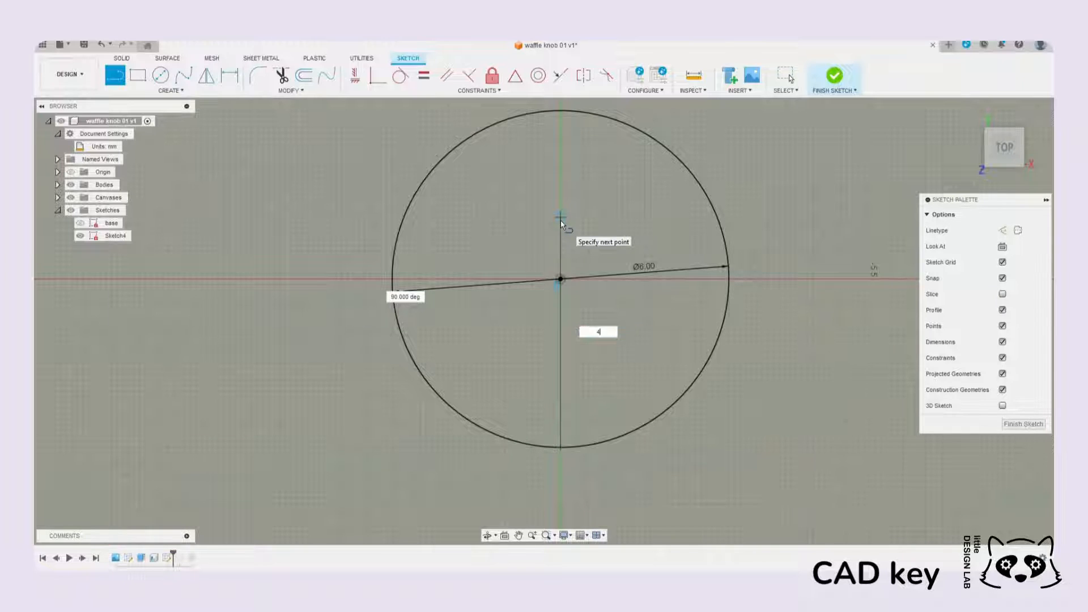
key("Tab")
key("Return")
key("Escape")
Step: Convert the vertical 4.75 mm line inside the circle to construction geometry
scroll(566, 270, "down", 1)
scroll(567, 394, "up", 4)
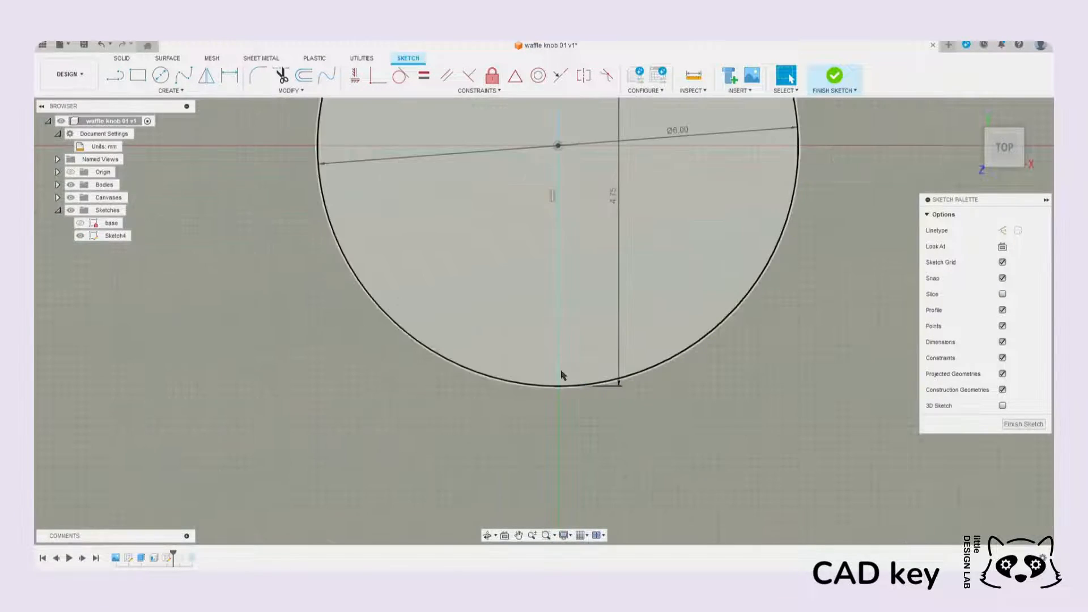
scroll(562, 371, "down", 3)
middle_click_drag(641, 148, 645, 230)
left_click(569, 266)
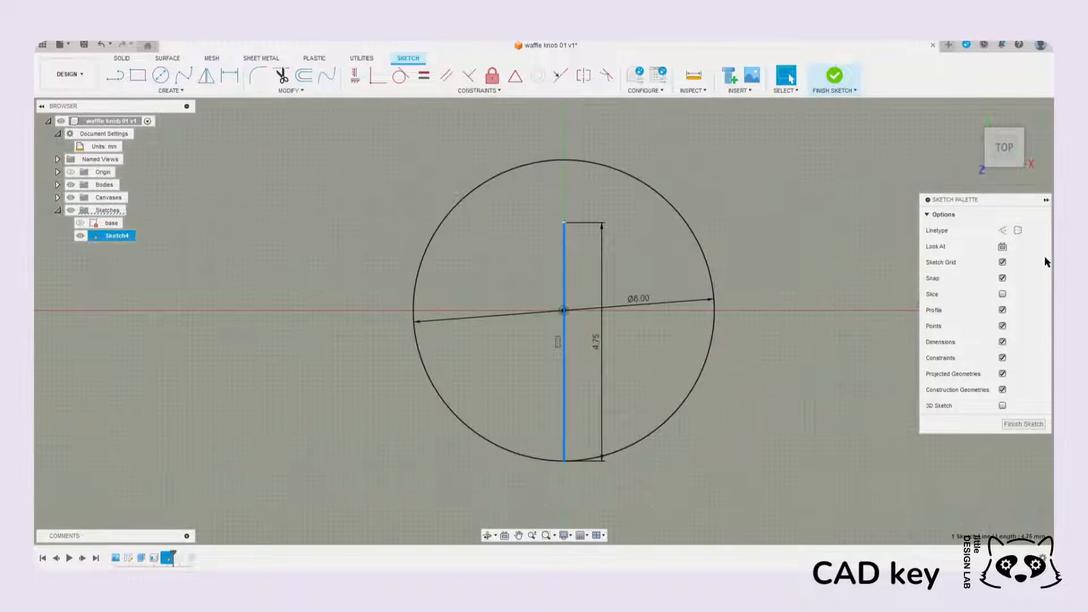
left_click(1004, 231)
scroll(547, 342, "down", 3)
key("Escape")
scroll(611, 346, "down", 1)
middle_click_drag(608, 347, 669, 286)
middle_click_drag(647, 334, 581, 379)
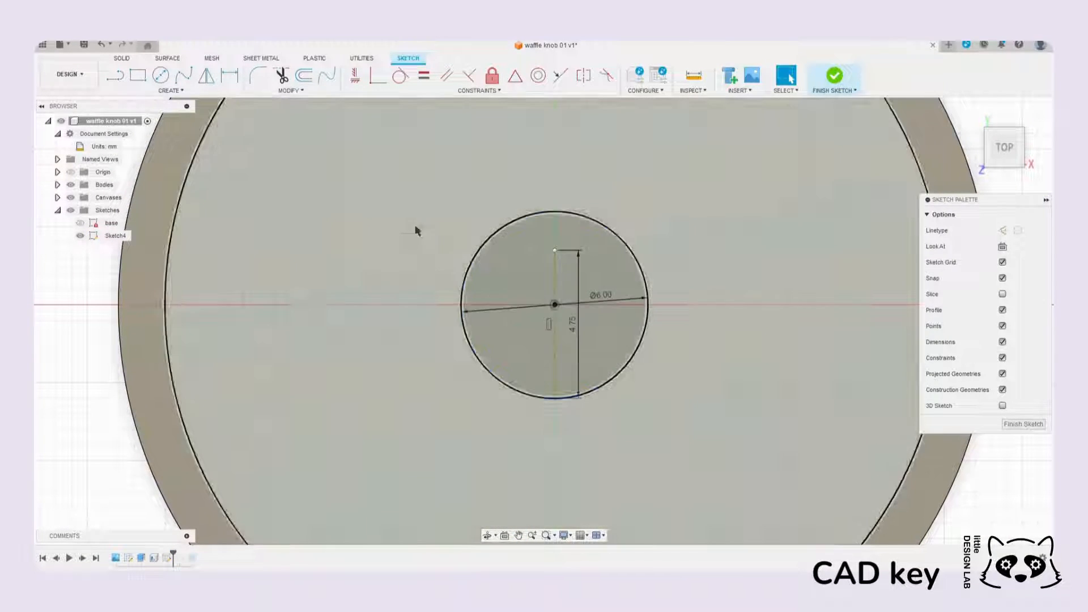
Step: Draw a horizontal line from the upper end of the 4.75 mm construction line to the circle's right side
scroll(578, 300, "up", 3)
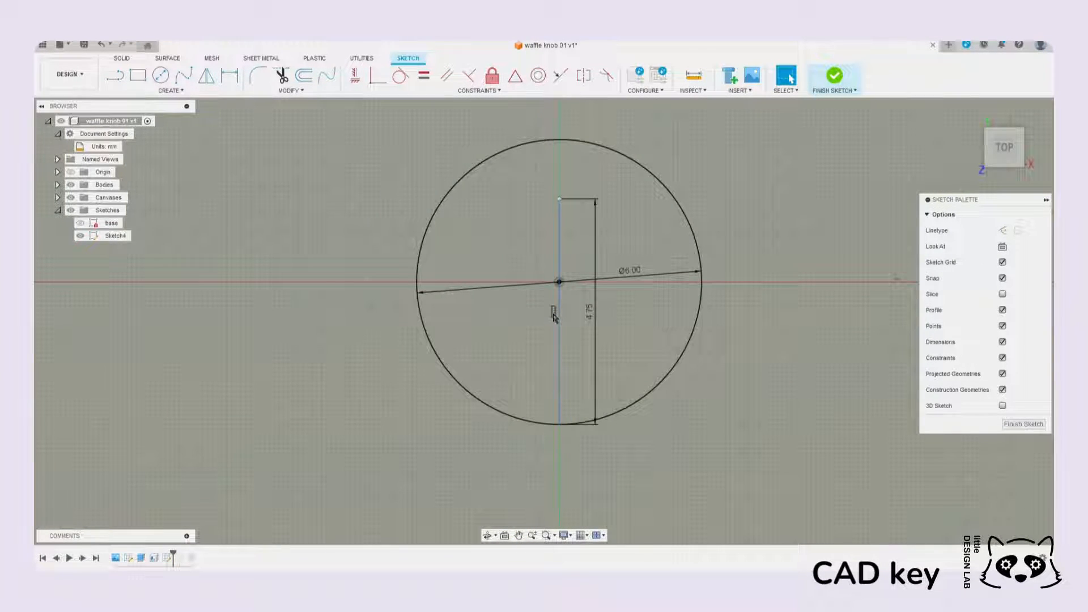
middle_click_drag(579, 260, 540, 303)
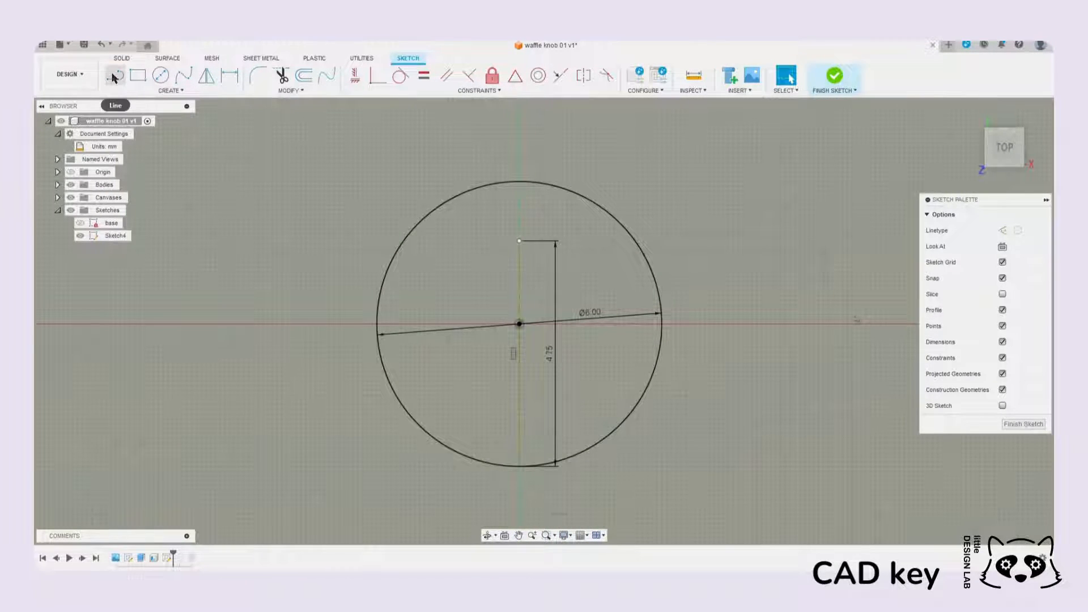
left_click(114, 77)
left_click(519, 241)
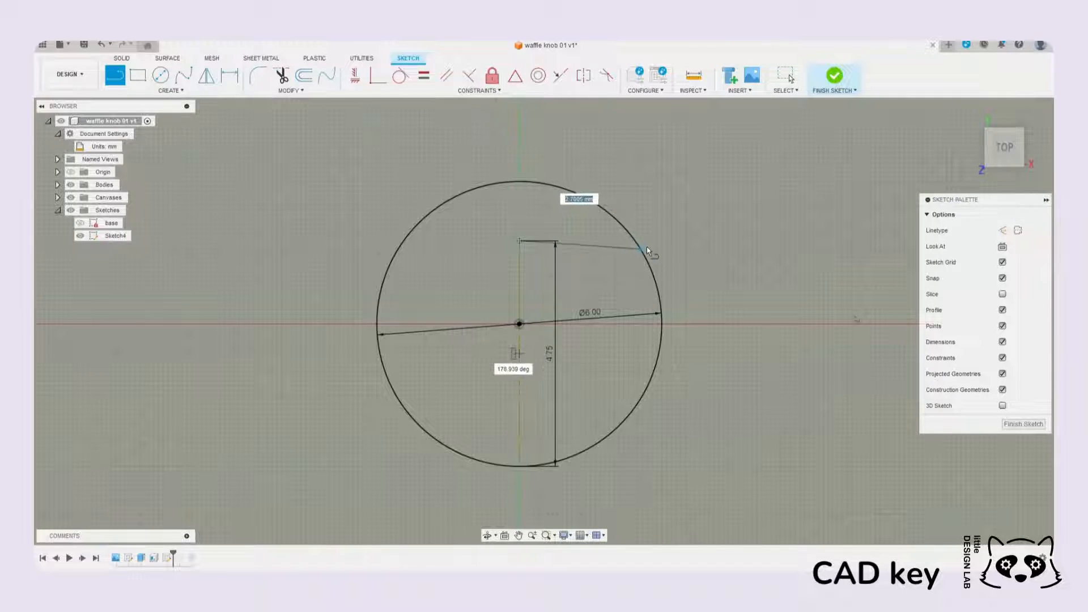
scroll(637, 243, "up", 4)
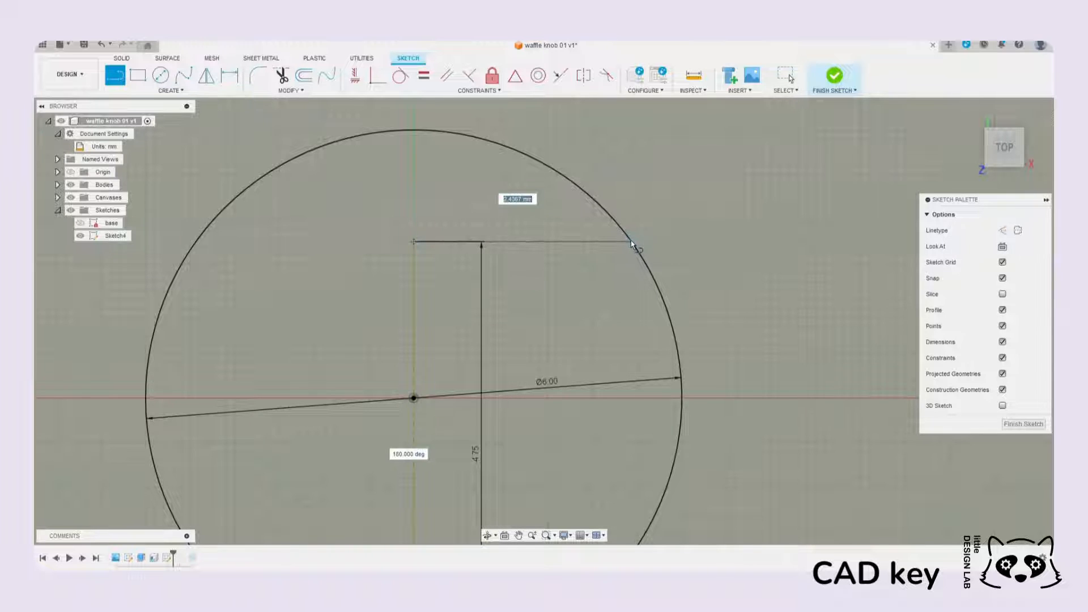
left_click(633, 244)
scroll(517, 274, "down", 2)
scroll(487, 259, "up", 3)
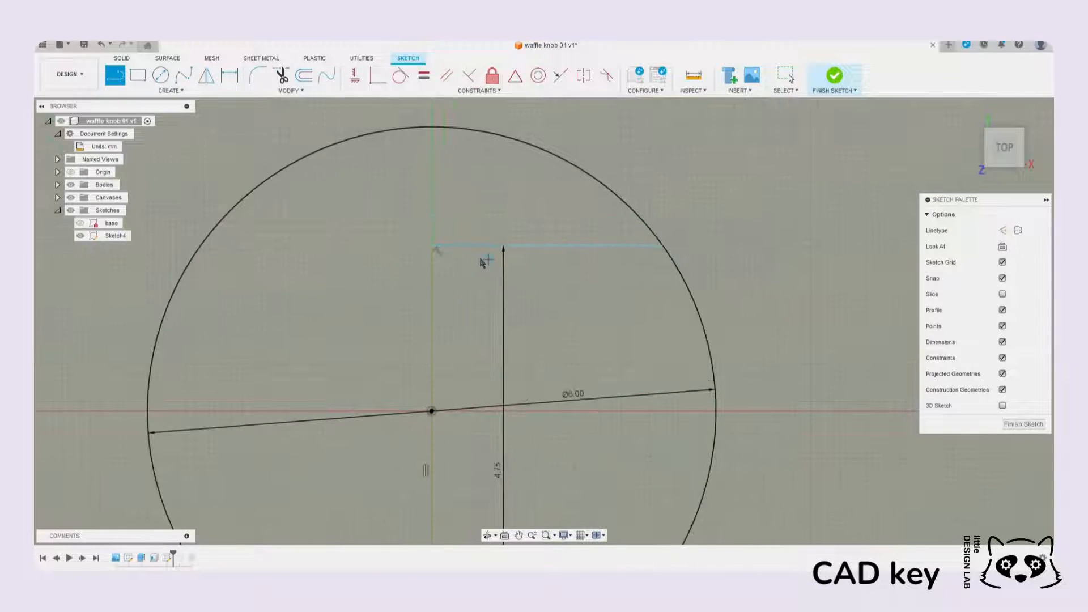
key("Escape")
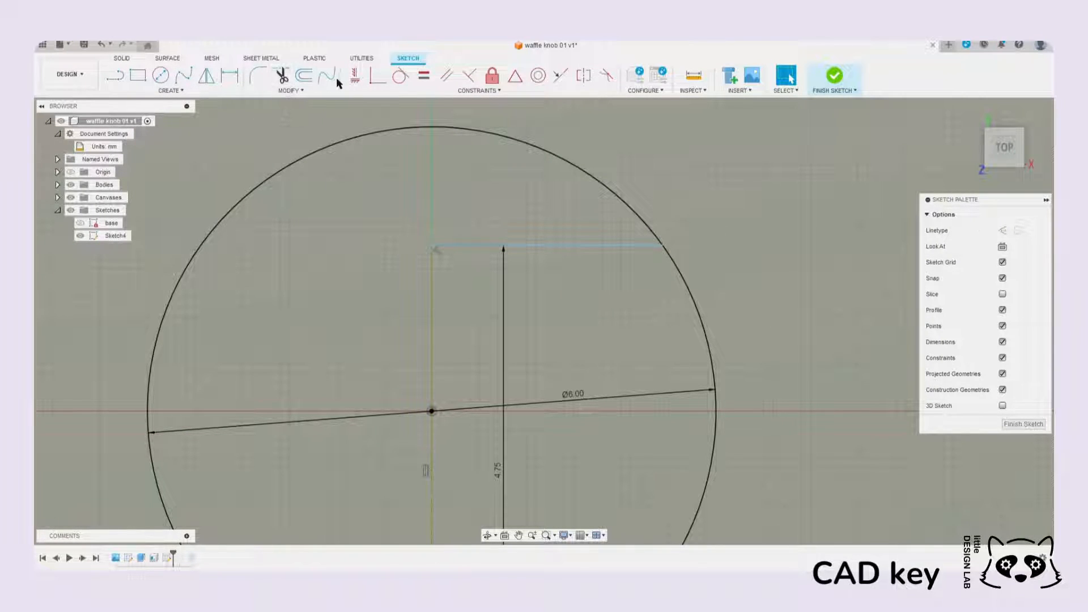
Step: Extend the horizontal line to meet the circle's left side
left_click(289, 91)
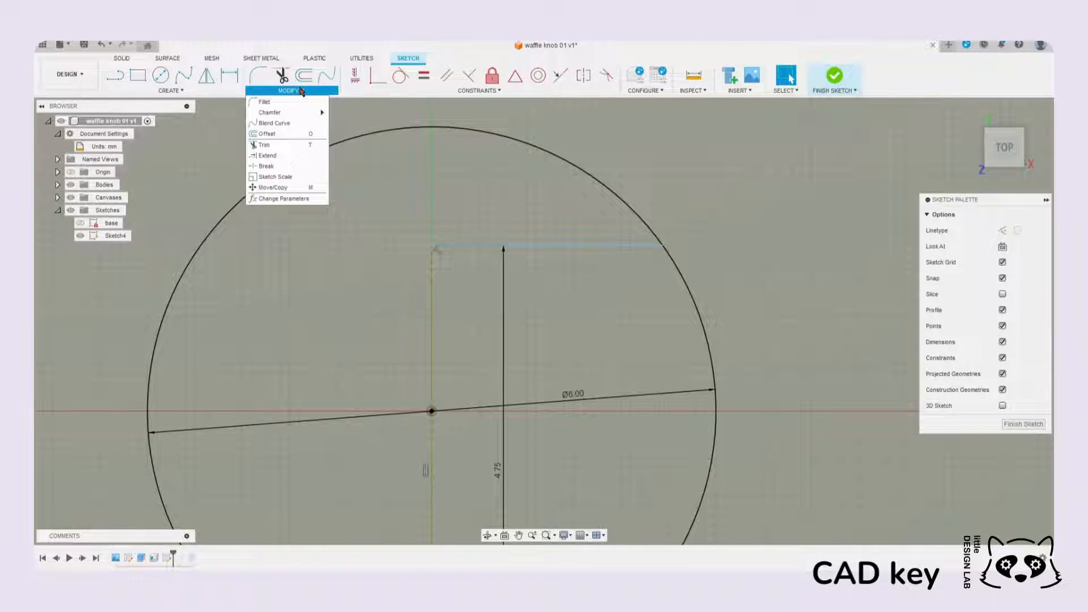
left_click(286, 165)
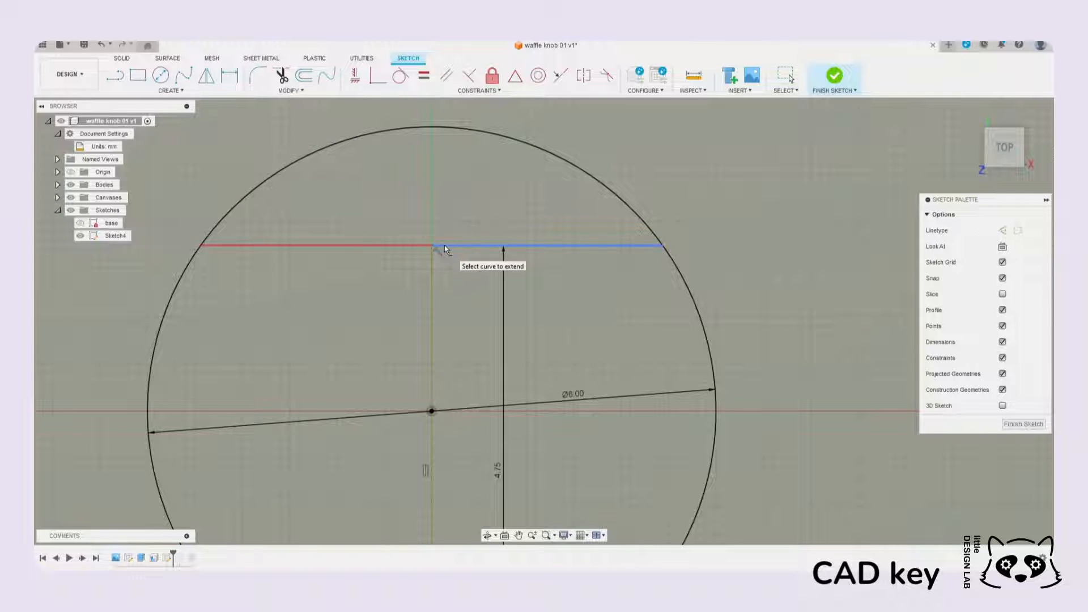
left_click(441, 246)
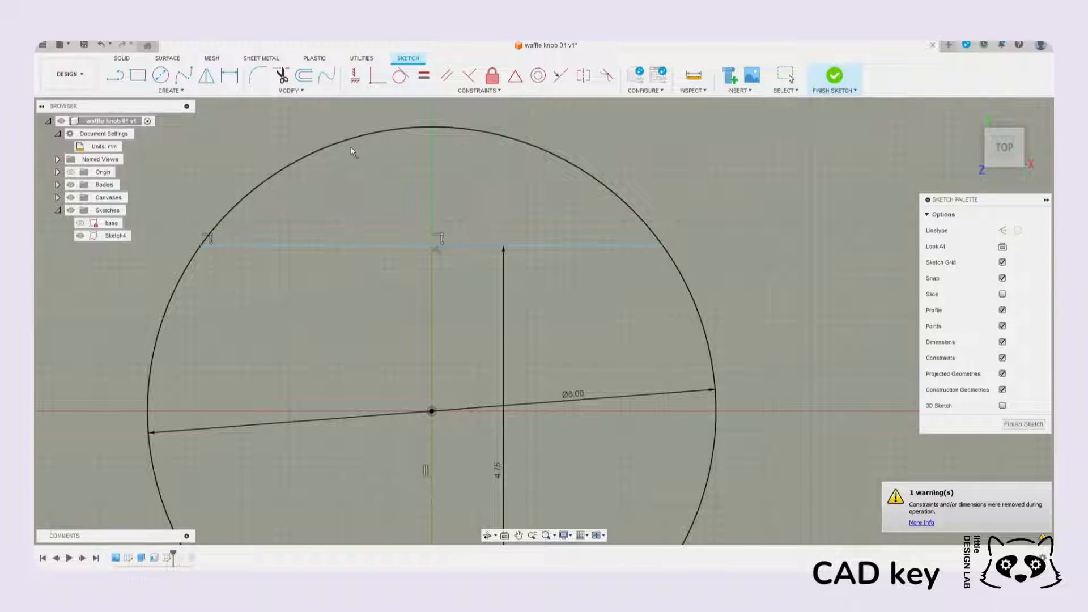
scroll(542, 196, "down", 4)
key("Escape")
middle_click_drag(492, 284, 599, 321)
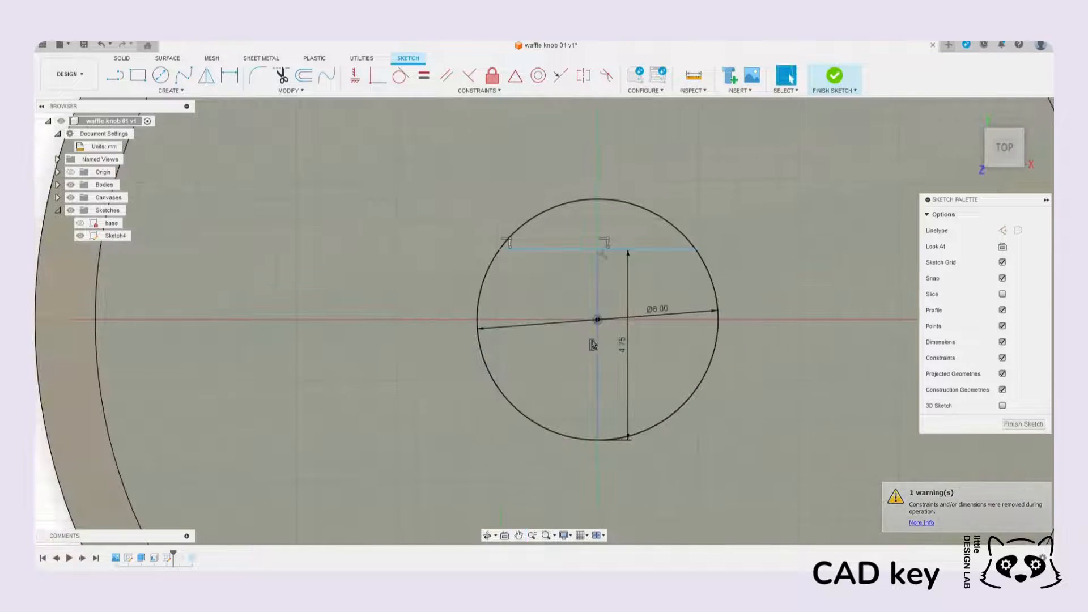
Step: Trim away the circle's arc above the horizontal line to leave a closed D-shaped profile
scroll(627, 271, "up", 3)
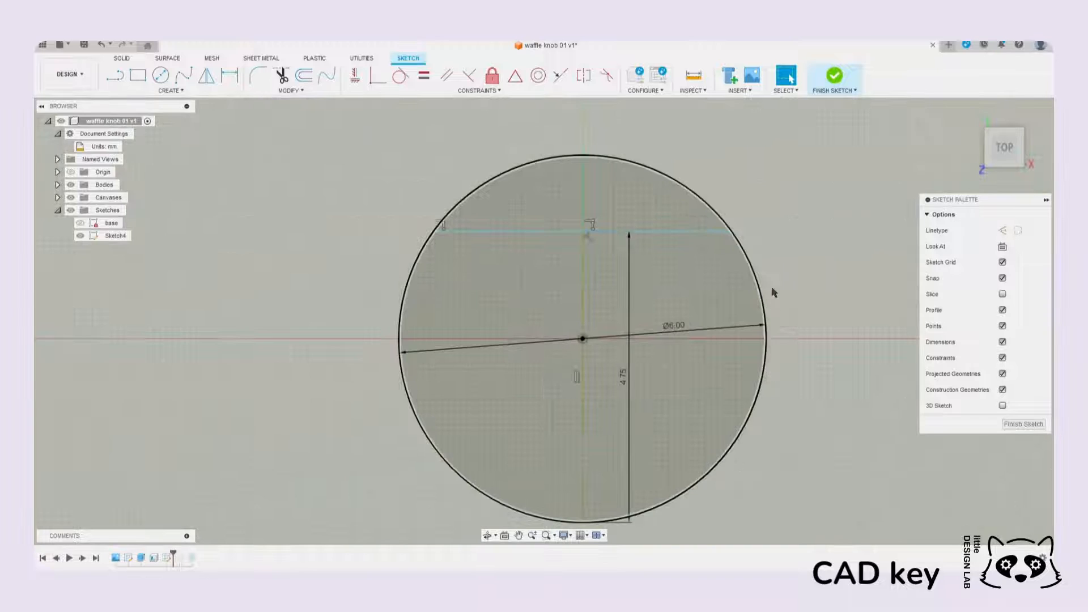
middle_click_drag(665, 341, 644, 316)
scroll(586, 276, "down", 2)
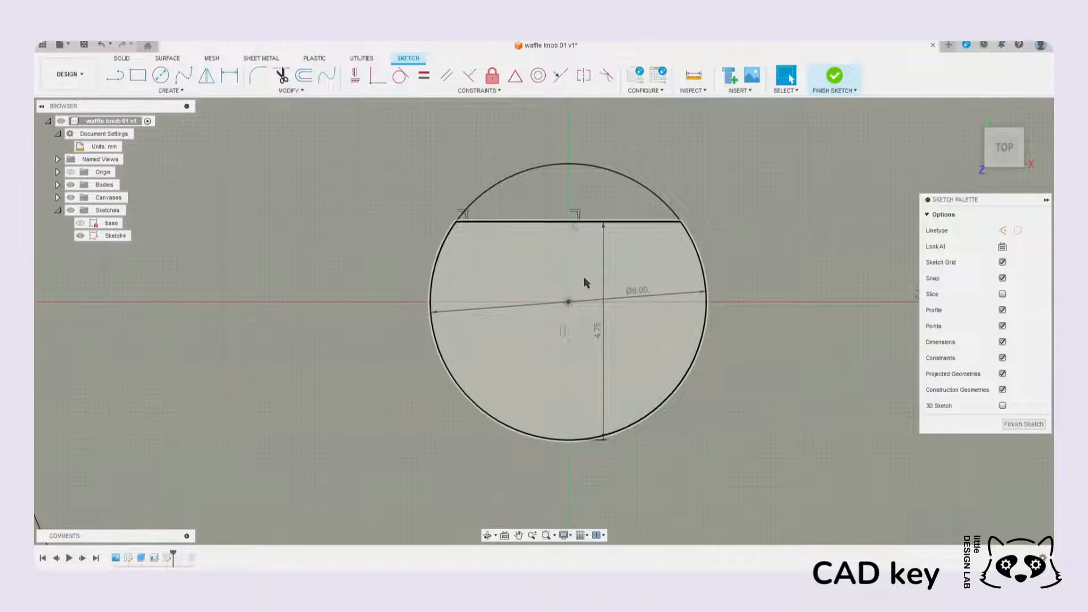
left_click(281, 75)
left_click(521, 173)
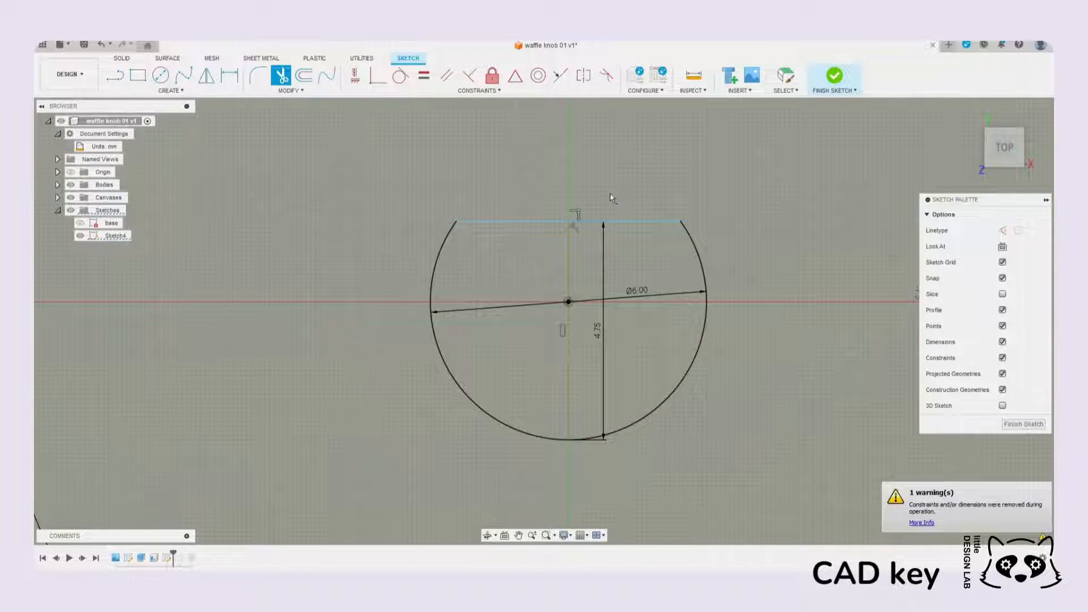
scroll(555, 244, "down", 4)
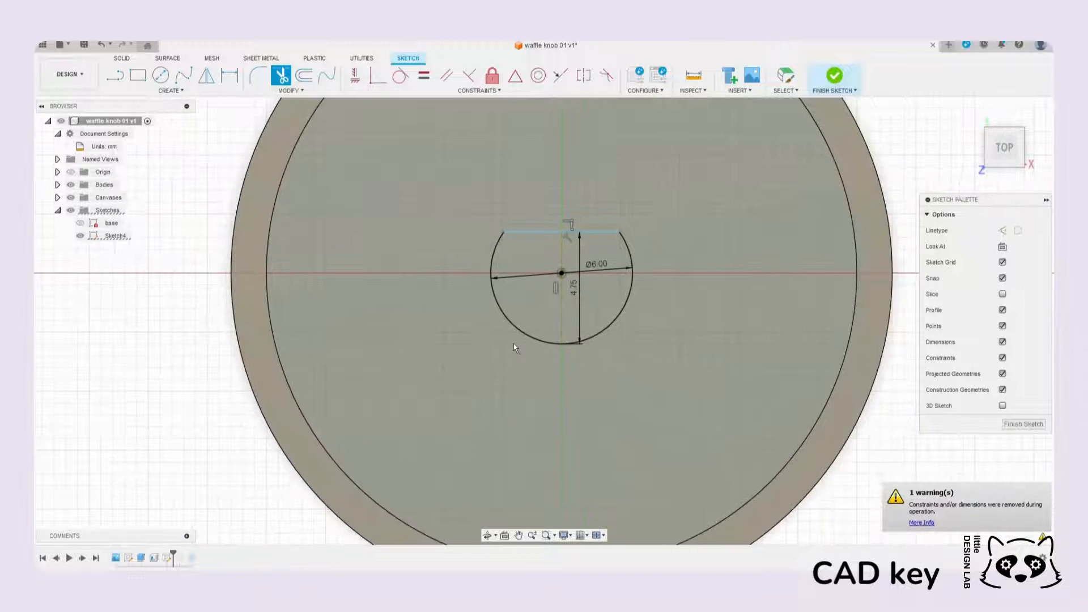
scroll(530, 274, "up", 2)
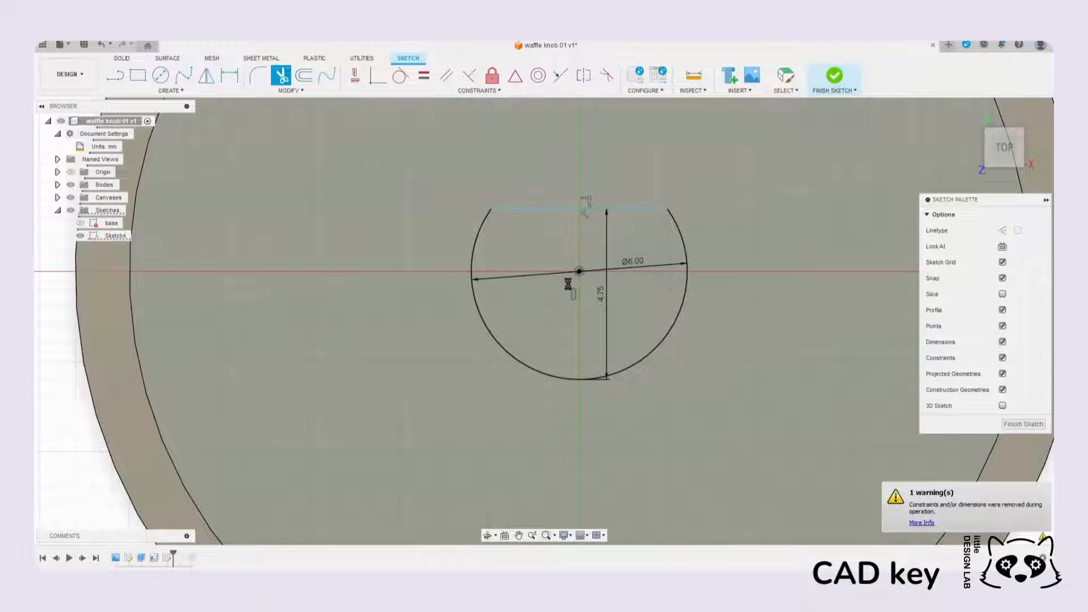
key("Escape")
scroll(645, 309, "up", 3)
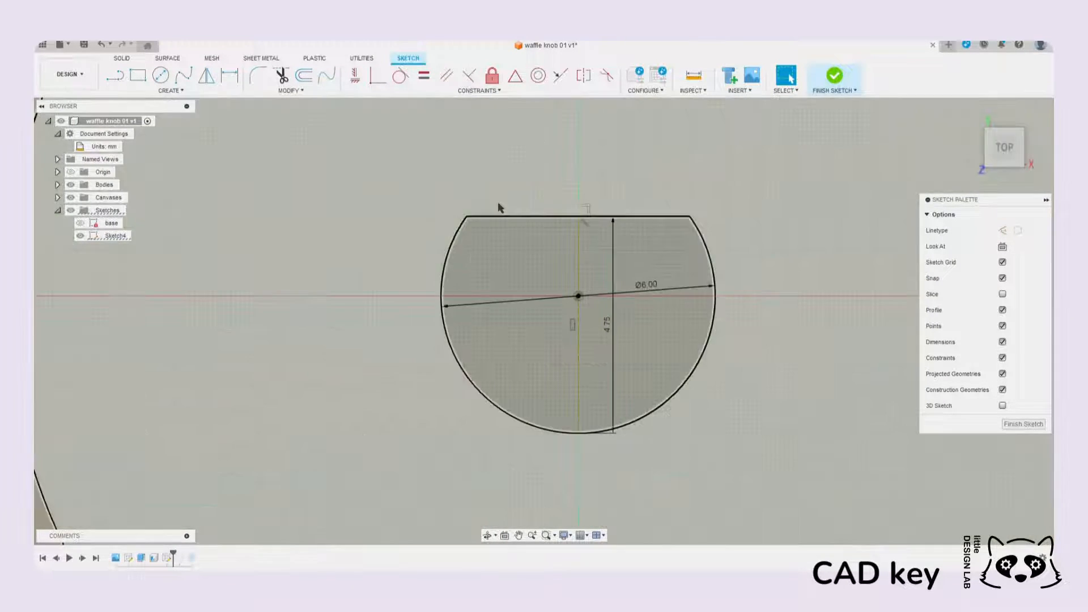
Step: Offset the whole D-shaped profile outward by 1 mm
scroll(464, 315, "down", 5)
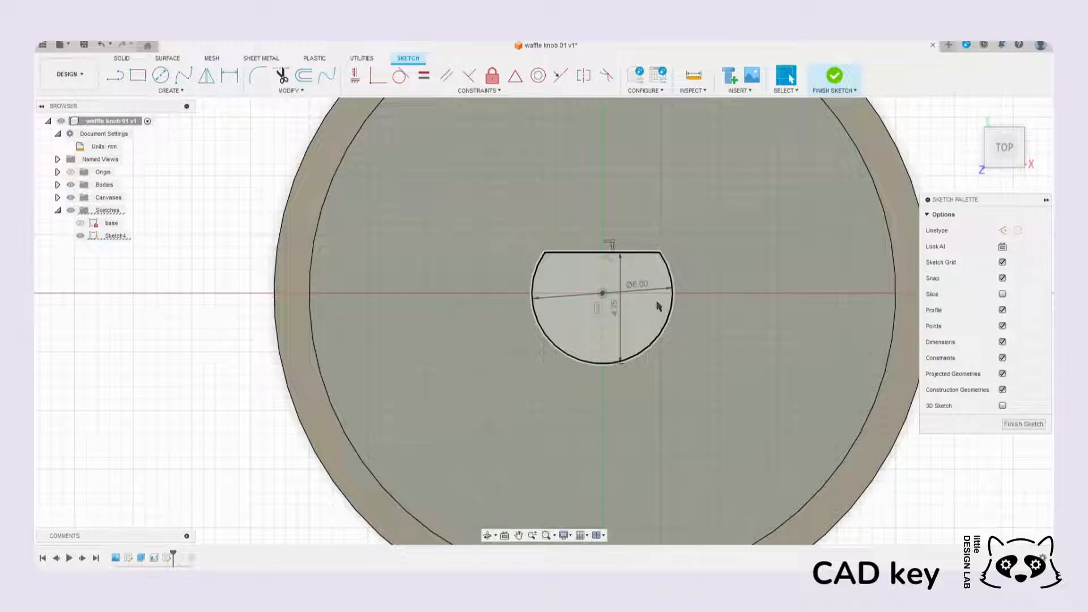
middle_click_drag(650, 304, 550, 272)
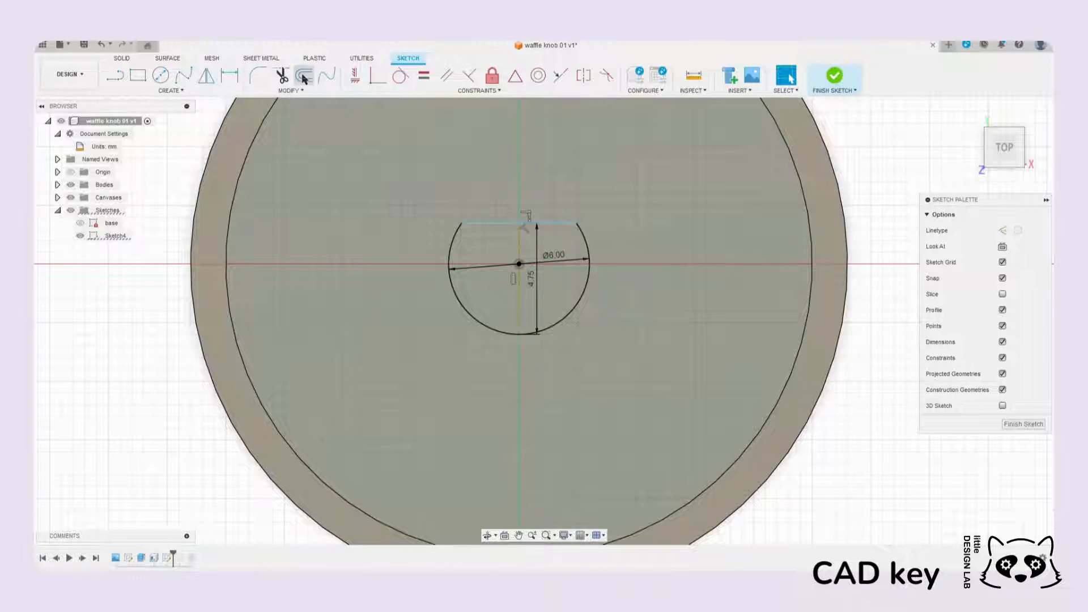
left_click(304, 76)
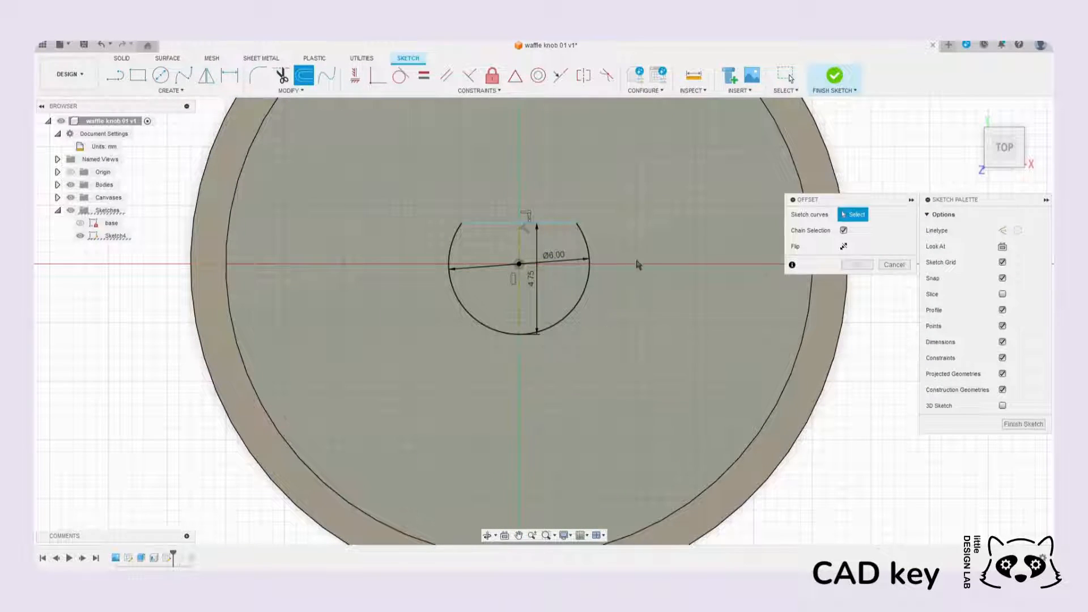
left_click(586, 250)
scroll(510, 229, "up", 2)
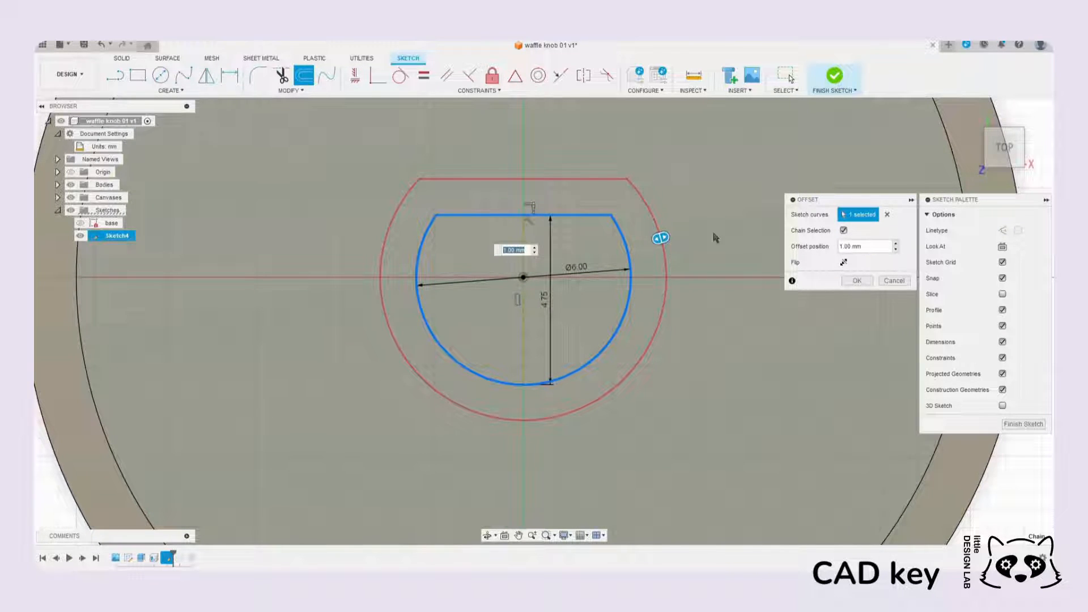
scroll(488, 255, "down", 4)
scroll(514, 277, "up", 3)
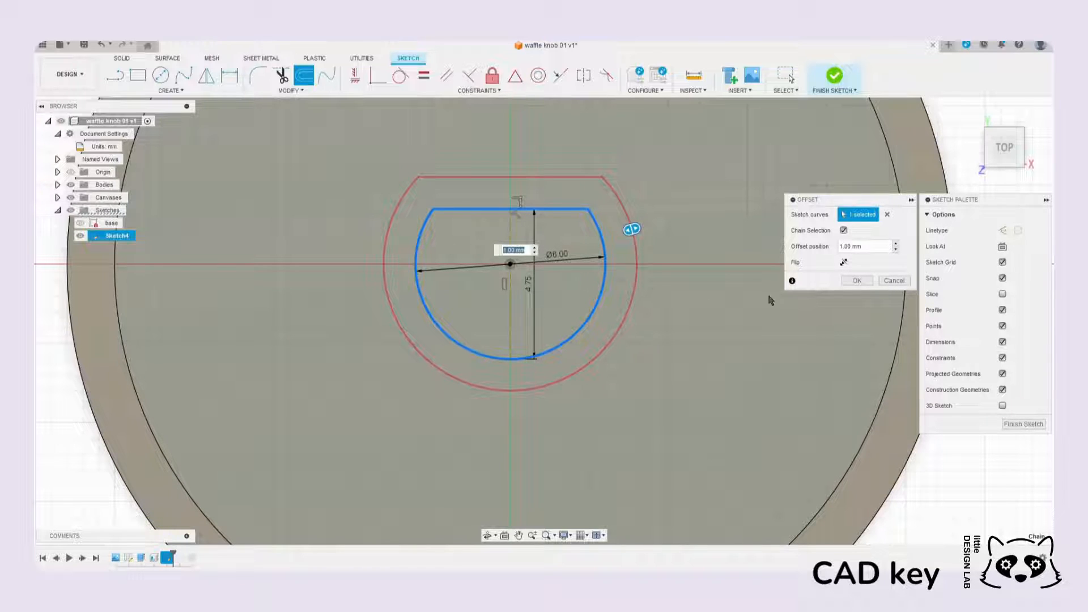
left_click(857, 281)
scroll(584, 341, "down", 4)
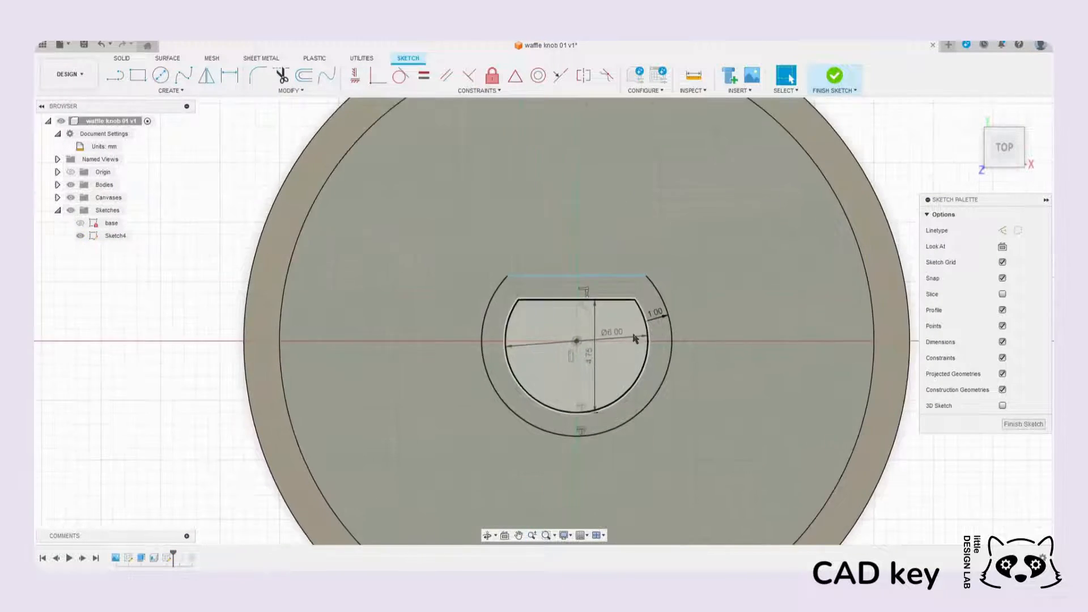
Step: Set the offset distance between the inner and outer D profiles to 1.5 mm
middle_click_drag(658, 383, 676, 258)
scroll(676, 258, "up", 4)
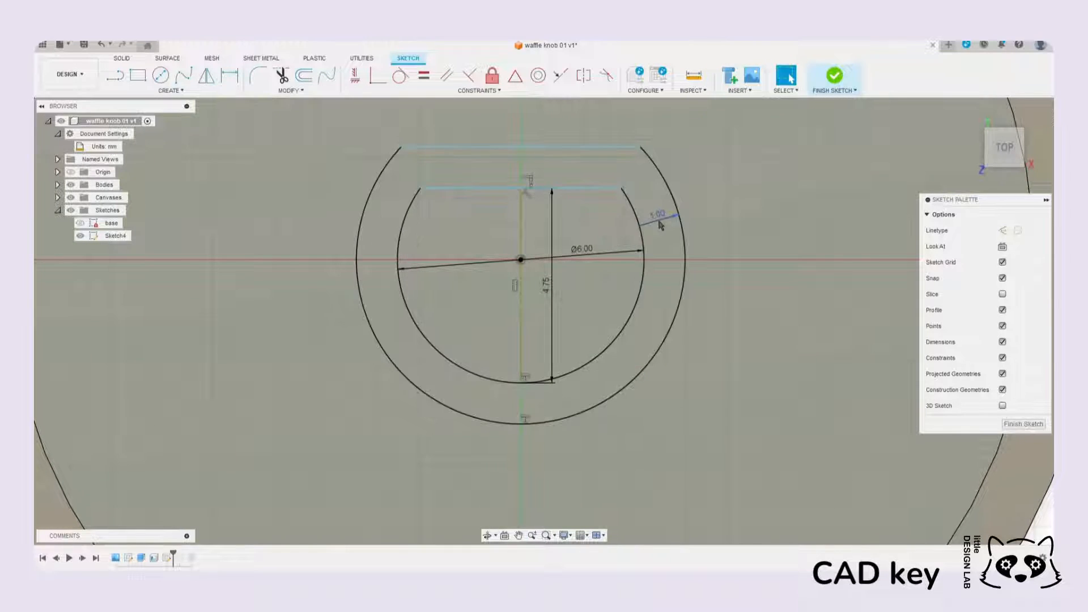
double_click(666, 219)
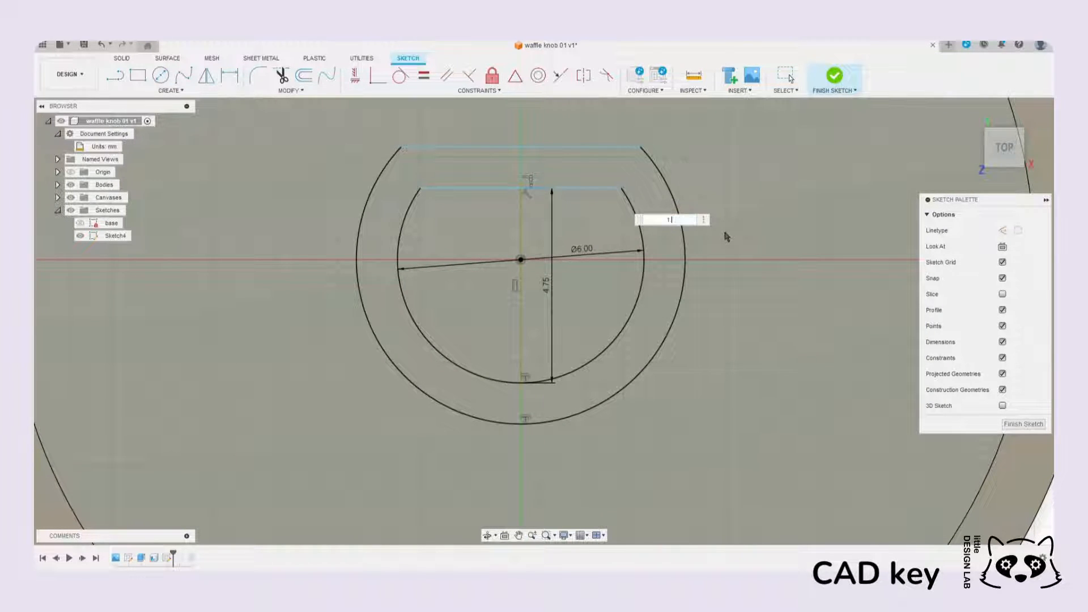
key("Return")
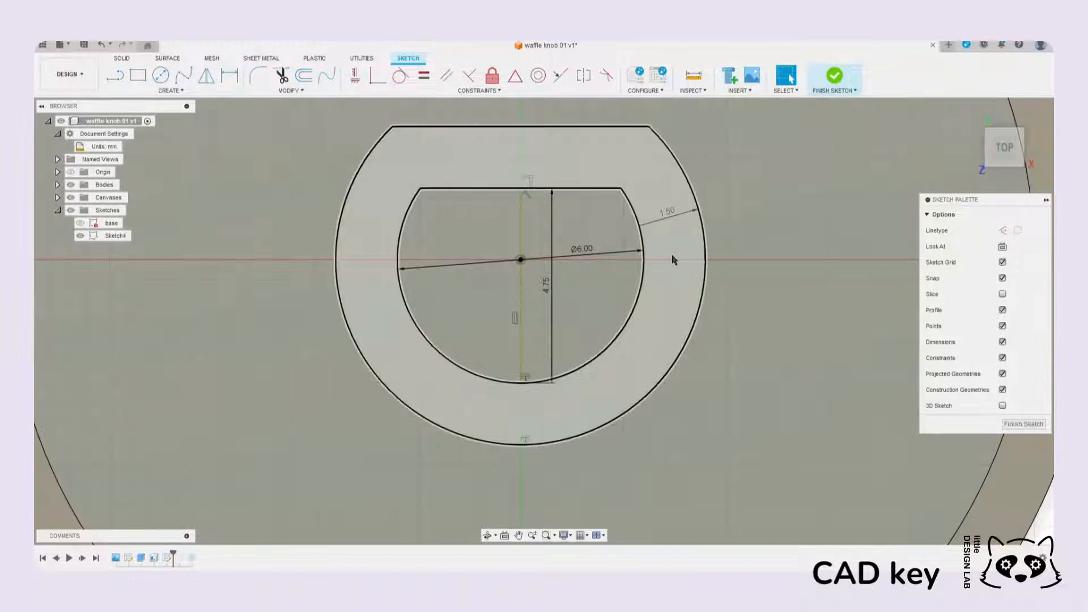
scroll(675, 272, "down", 2)
middle_click_drag(674, 272, 692, 336)
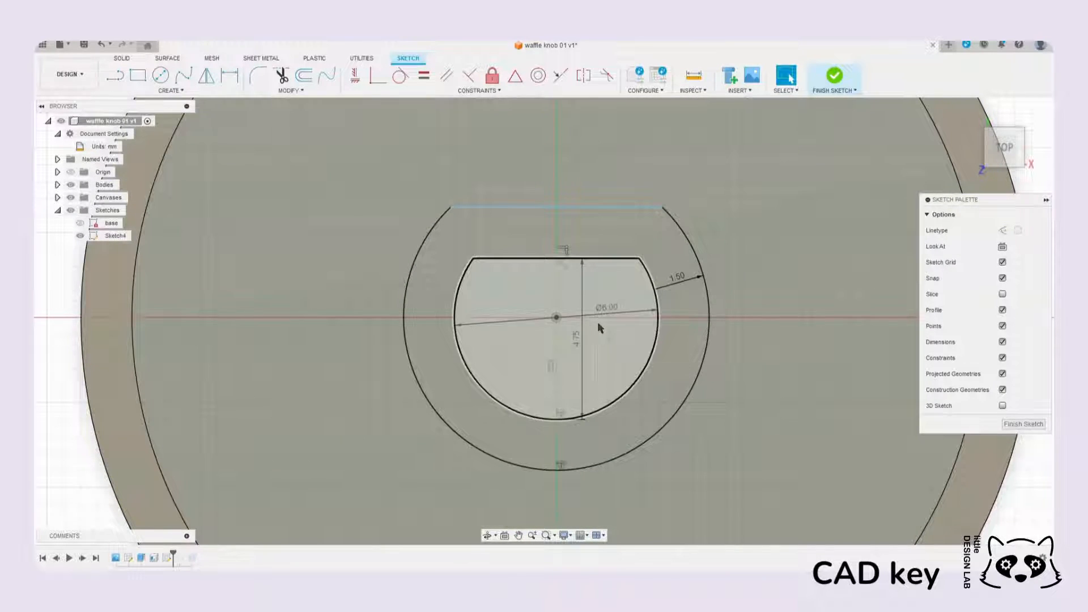
Step: Compare the D-shaped key's orientation with the left, middle and right positions sketched on the reference canvas
middle_click_drag(596, 324, 528, 273)
scroll(516, 285, "down", 2)
left_click(479, 226)
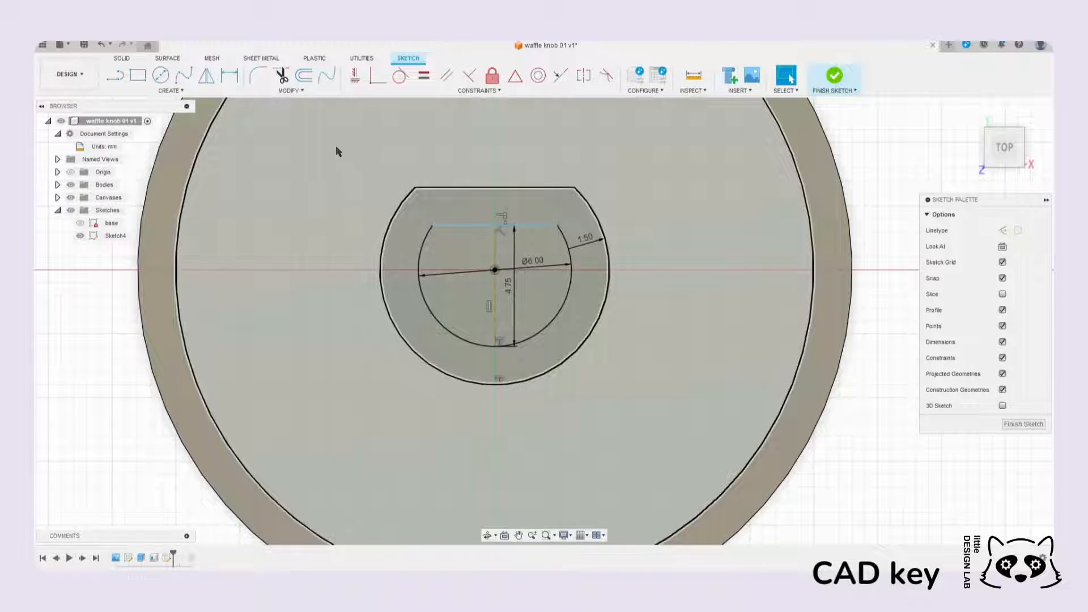
scroll(649, 286, "down", 3)
scroll(650, 286, "down", 3)
scroll(243, 337, "up", 3)
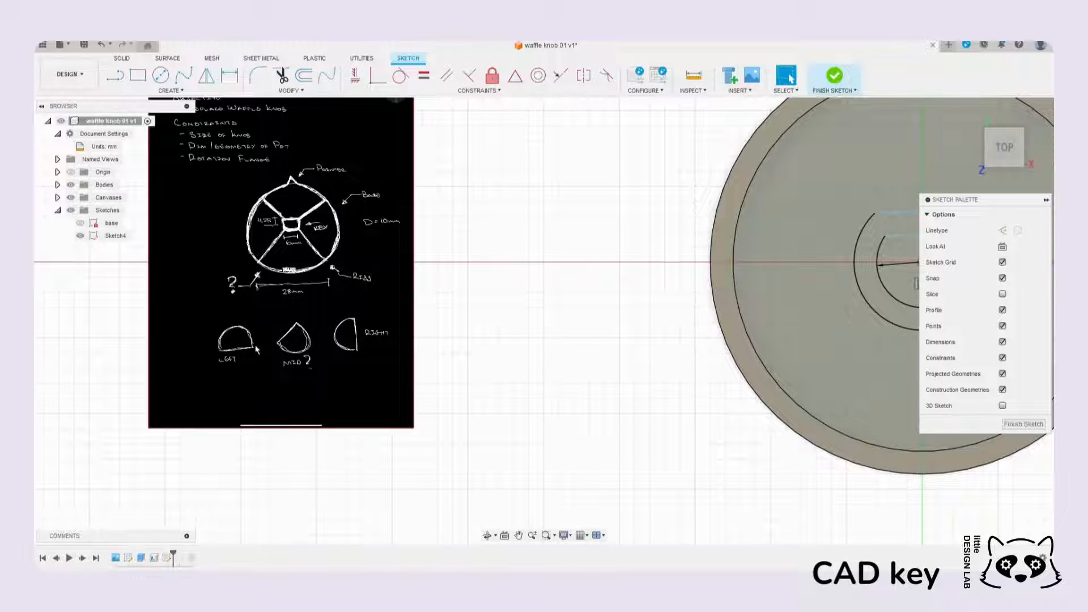
scroll(485, 343, "down", 3)
middle_click_drag(527, 336, 429, 322)
middle_click_drag(753, 298, 651, 288)
scroll(491, 260, "up", 1)
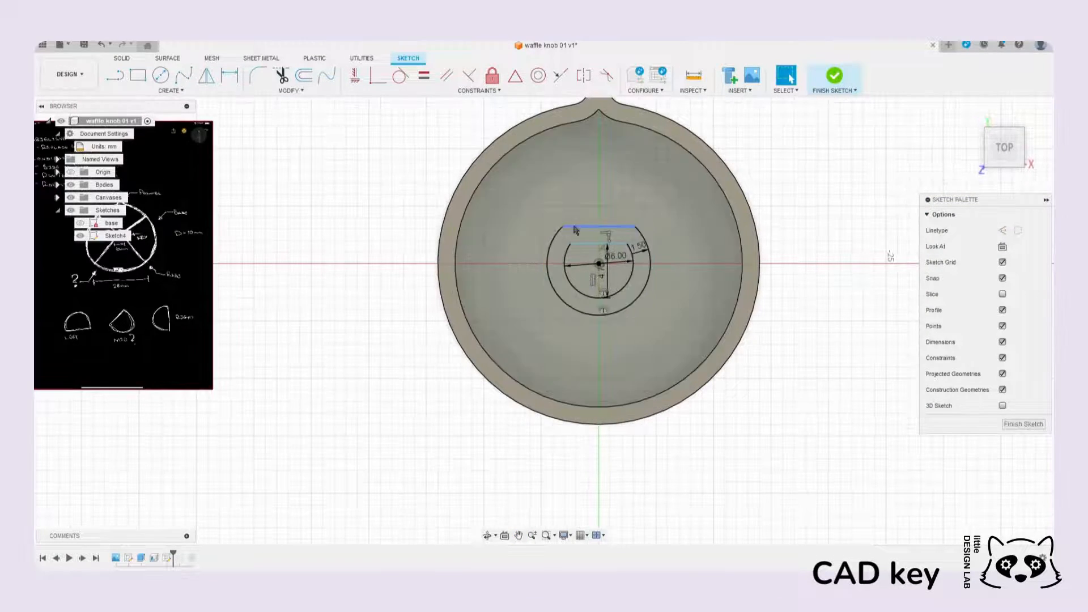
scroll(731, 250, "up", 2)
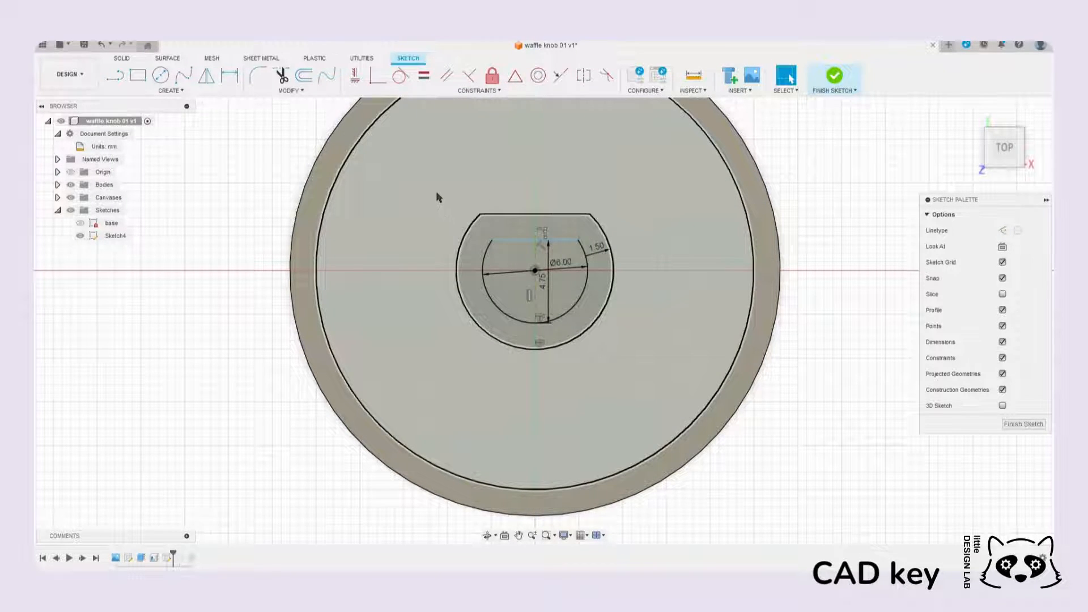
mouse_move(430, 187)
left_mouse_down()
mouse_move(637, 352)
mouse_move(661, 394)
left_mouse_up()
scroll(606, 339, "up", 2)
scroll(607, 339, "up", 1)
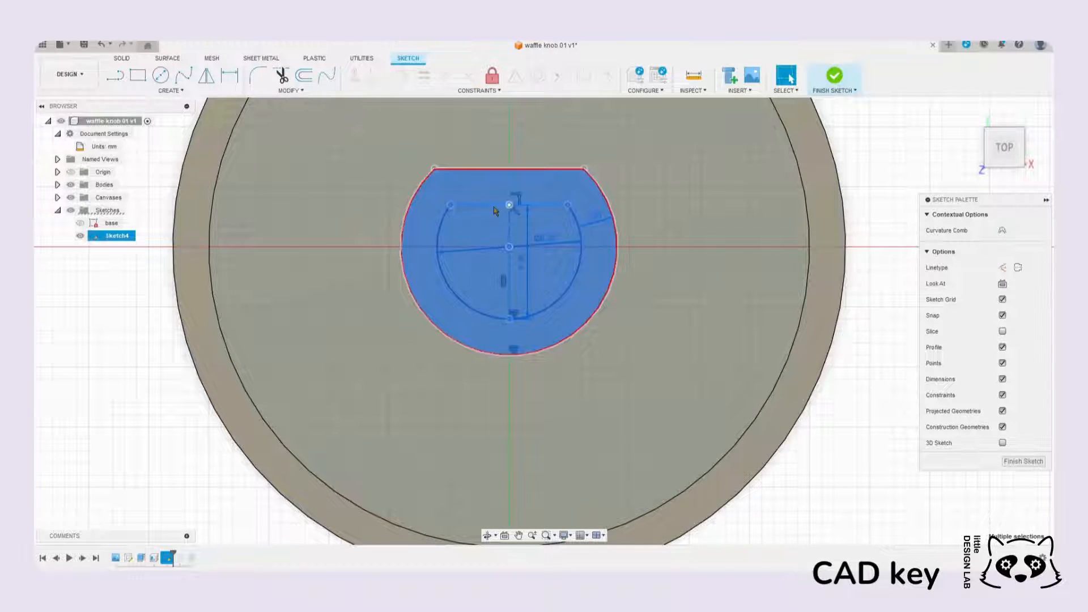
left_click(544, 176)
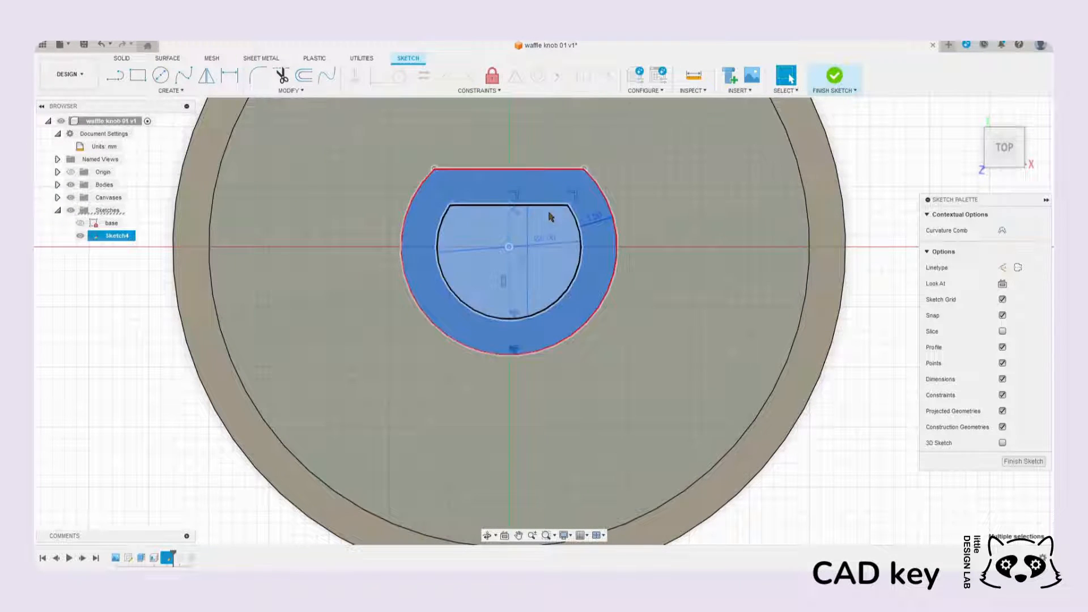
mouse_move(575, 231)
middle_mouse_down()
mouse_move(673, 314)
mouse_move(684, 233)
middle_mouse_up()
key("Escape")
Step: Delete the 1.50 mm offset dimension between the inner and outer D profiles
scroll(742, 281, "up", 2)
left_click(702, 230)
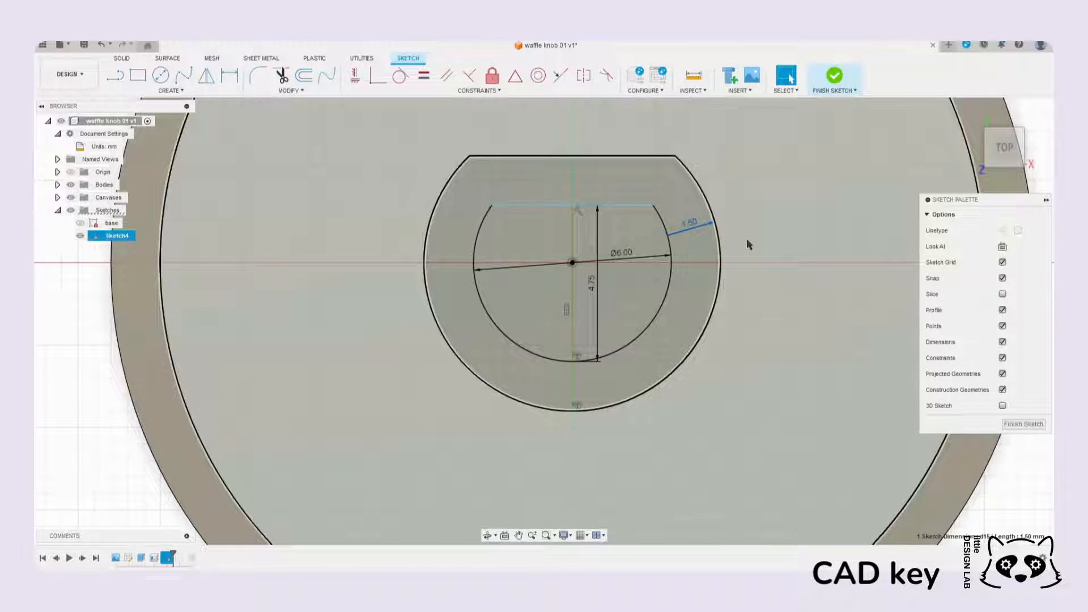
key("Delete")
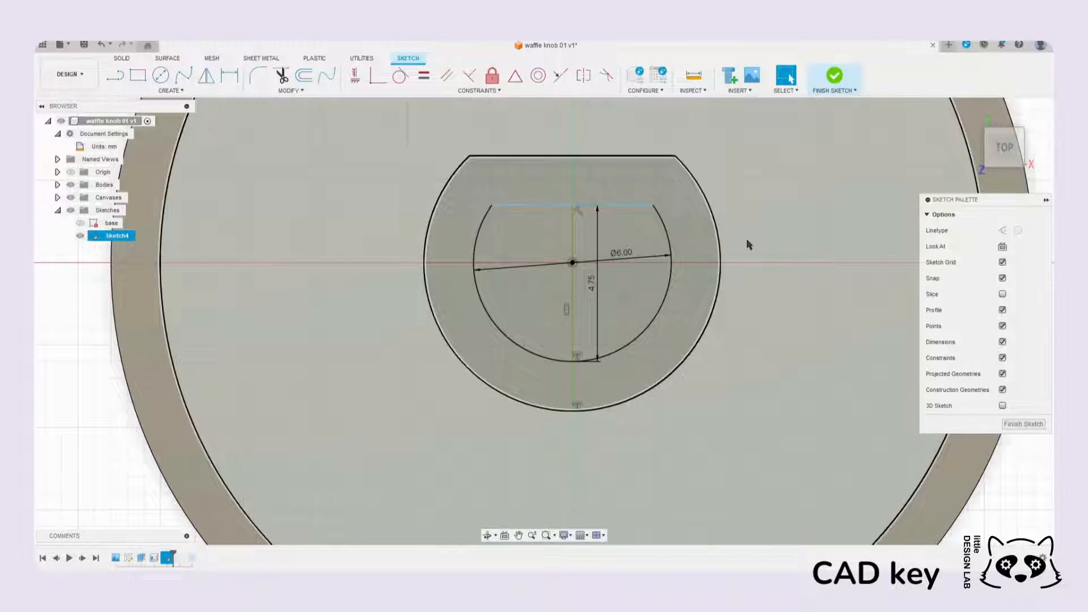
scroll(571, 376, "up", 2)
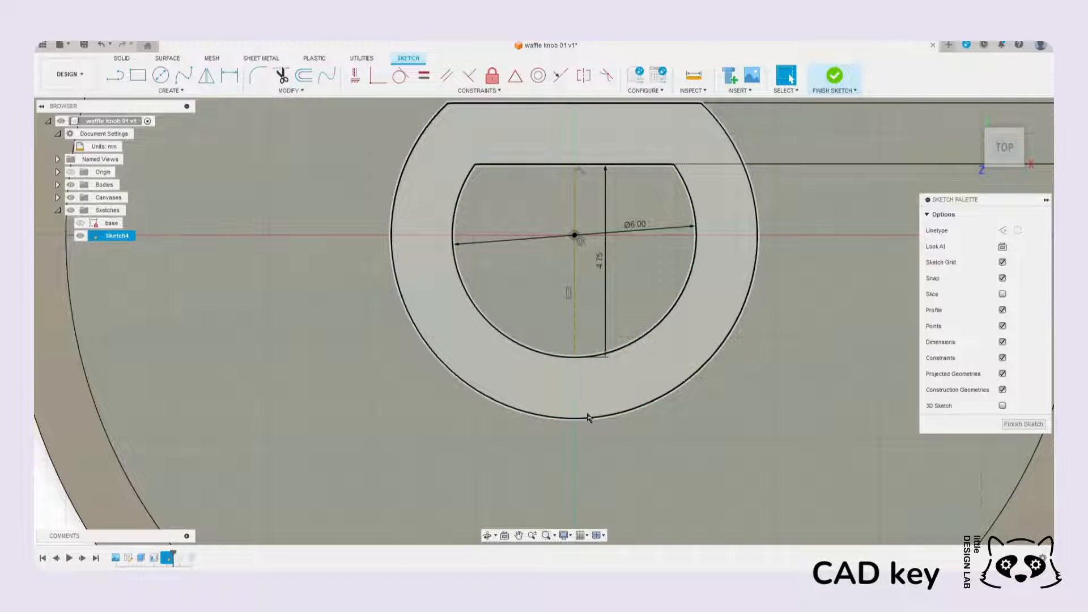
Step: Delete the offset relation tying the outer D profile to the inner one
scroll(587, 418, "down", 5)
left_click(717, 301)
key("Delete")
scroll(485, 379, "up", 4)
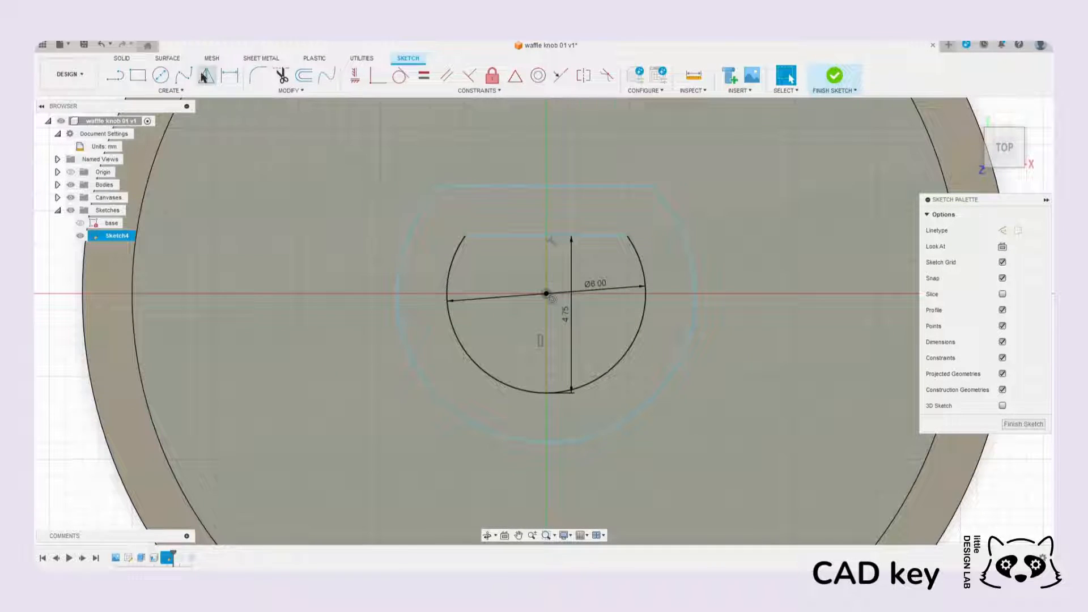
Step: Dimension the gap between the flat edges of the inner and outer D profiles as 1.5 mm
left_click(229, 75)
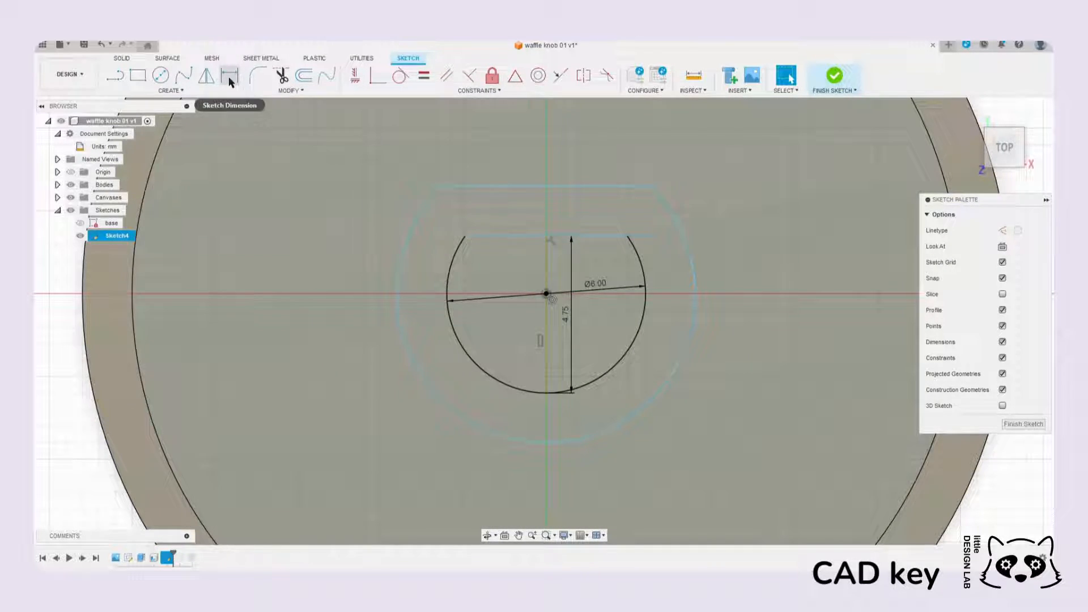
left_click(510, 191)
left_click(508, 235)
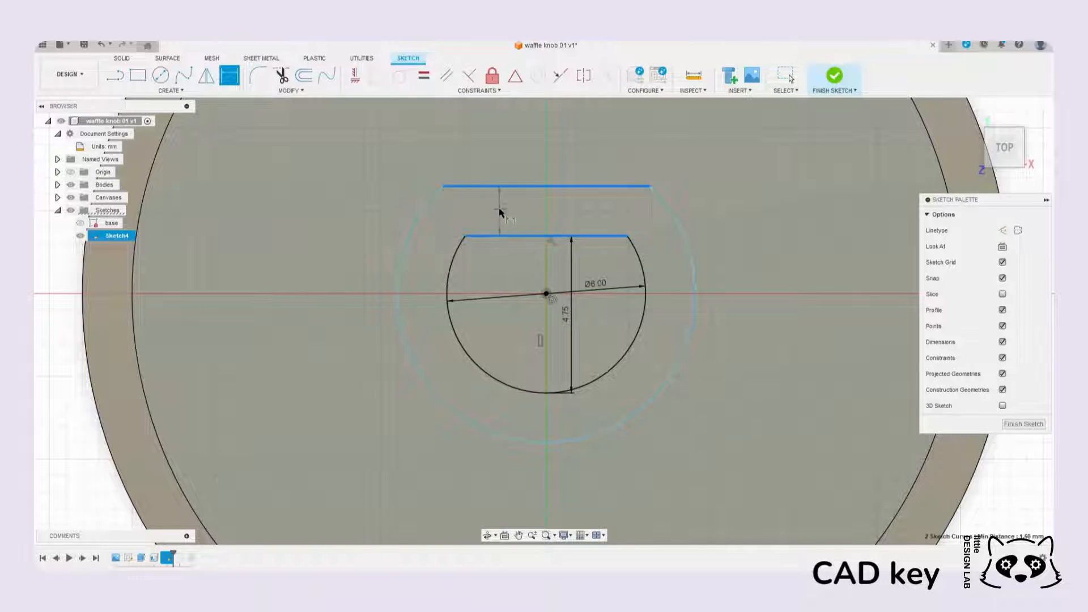
scroll(500, 209, "up", 3)
left_click(517, 222)
scroll(641, 238, "down", 2)
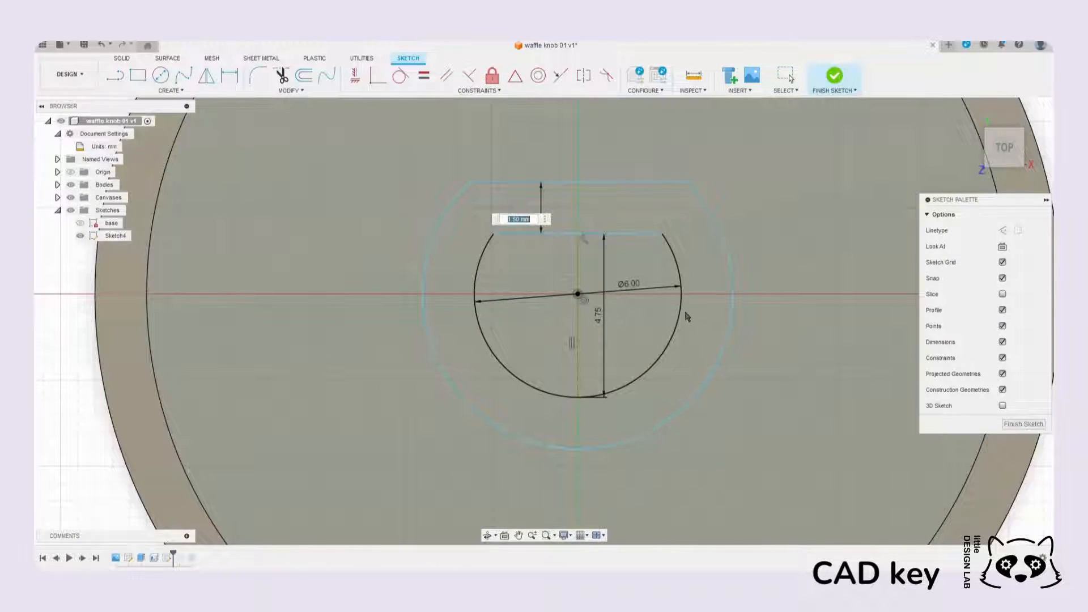
key("Return")
Step: Dimension the gap between the inner and outer arcs, linking its value to the dimension between the flat edges
left_click(672, 339)
left_click(725, 361)
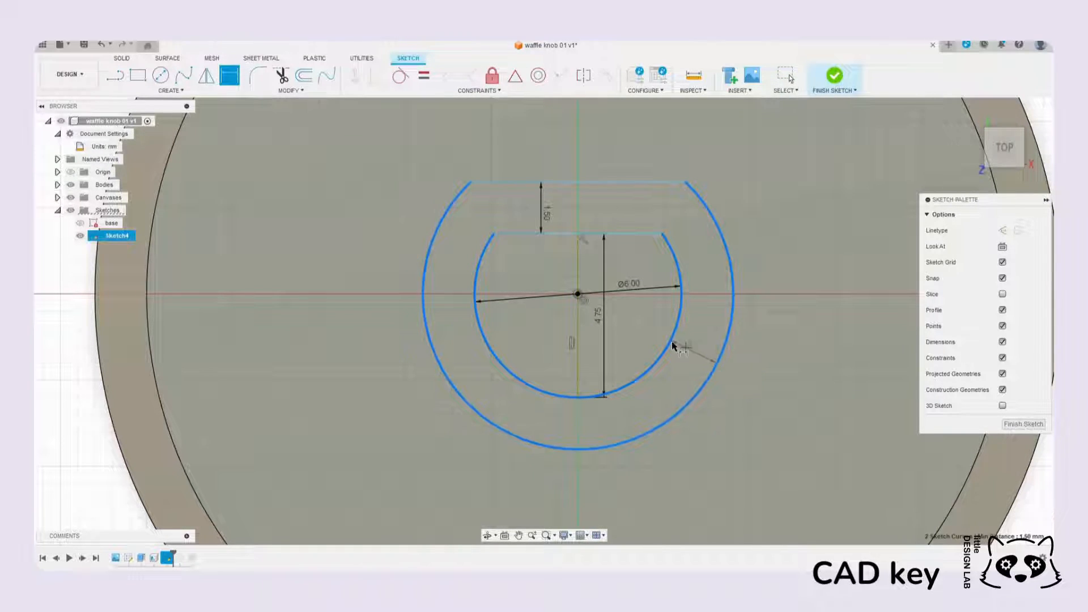
scroll(696, 351, "up", 3)
left_click(702, 349)
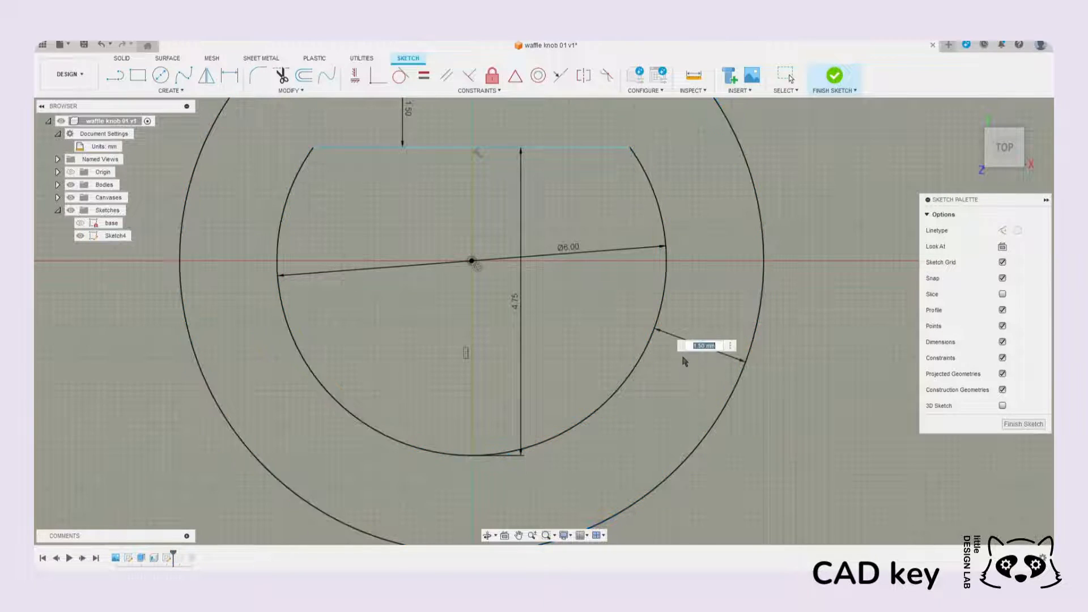
scroll(682, 360, "down", 2)
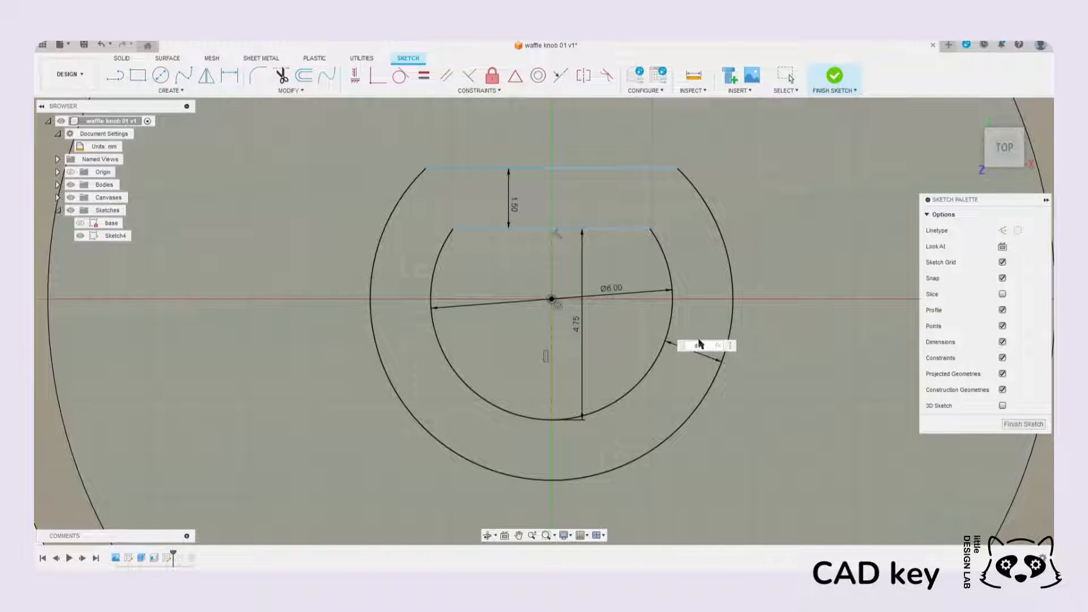
key("Return")
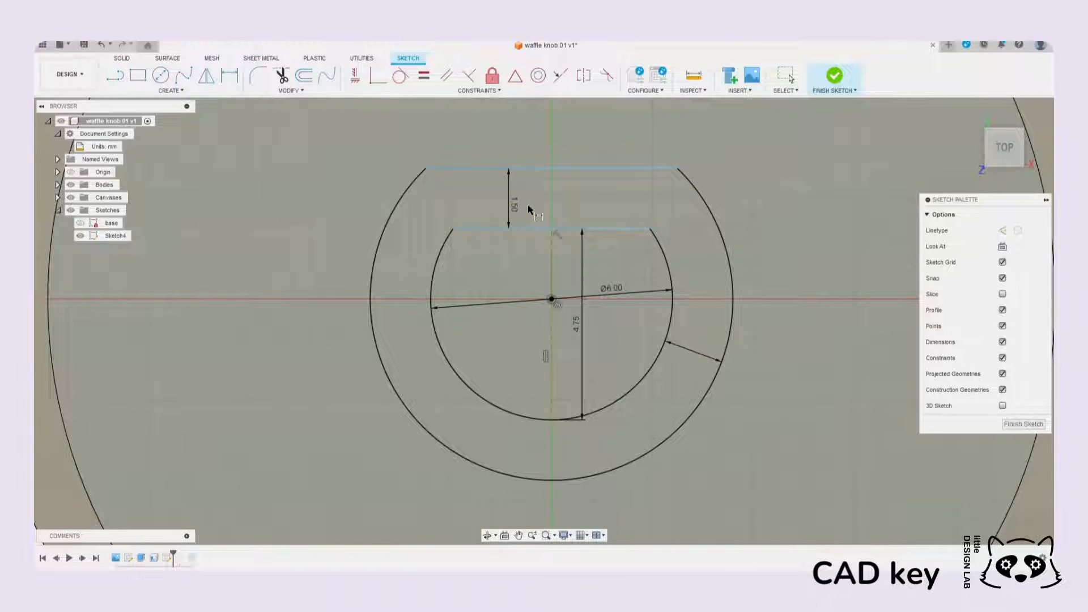
Step: Set the gap between the two flat edges to 2 mm
left_click(515, 206)
left_click(513, 204)
type("2")
key("Return")
scroll(737, 306, "down", 5)
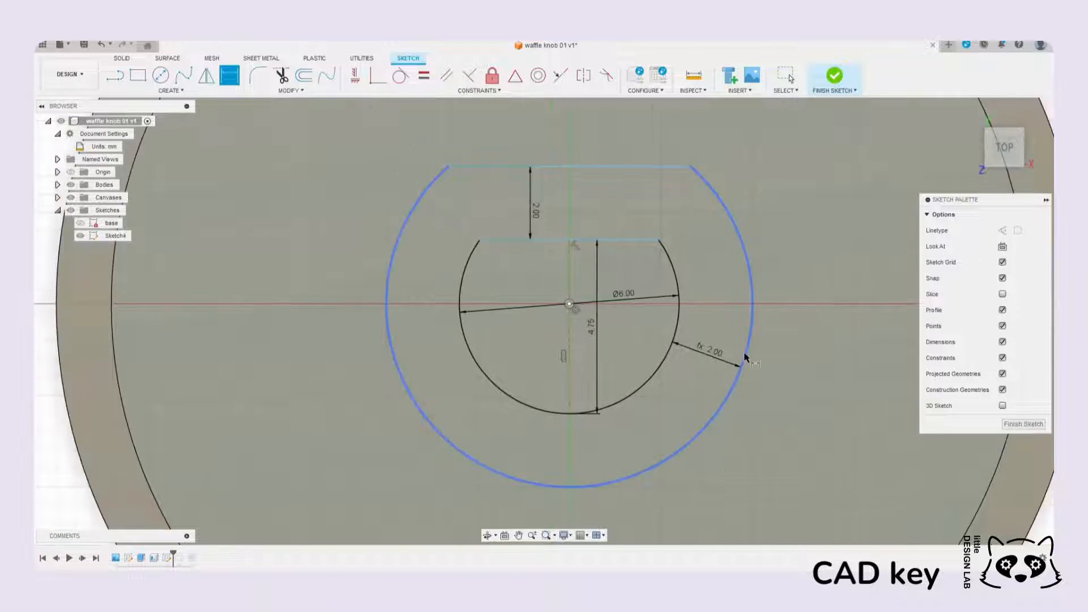
Step: Examine the size of the thickened D-shaped key and its orientation relative to the knob's pointer
scroll(695, 332, "down", 1)
mouse_move(689, 339)
middle_mouse_down()
mouse_move(612, 343)
mouse_move(689, 325)
middle_mouse_up()
scroll(595, 327, "up", 4)
scroll(690, 325, "down", 1)
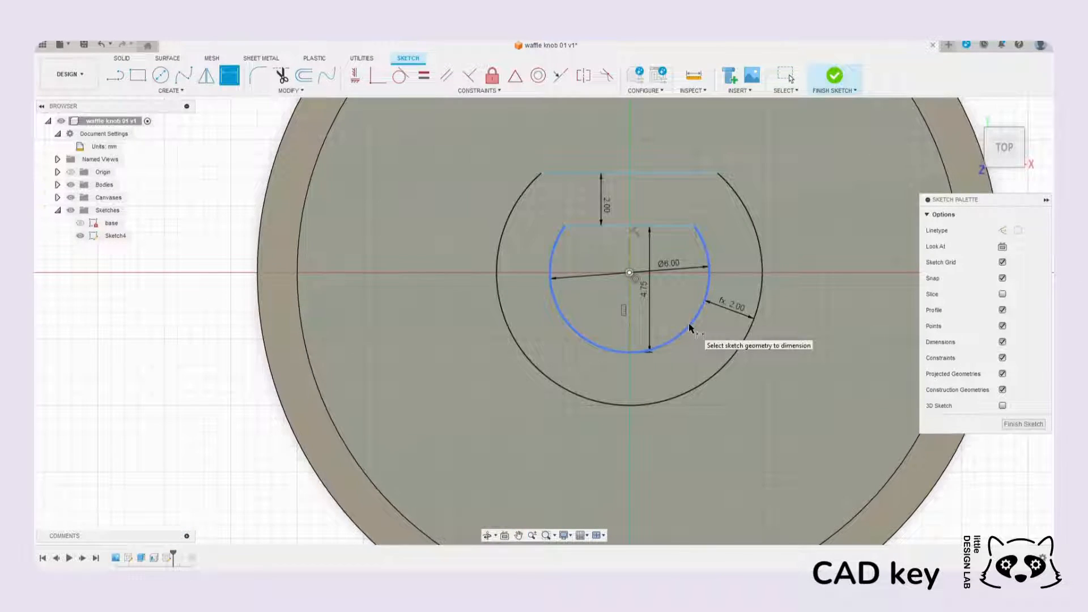
scroll(688, 326, "down", 3)
scroll(653, 277, "down", 1)
mouse_move(653, 278)
middle_mouse_down()
mouse_move(590, 294)
mouse_move(595, 286)
middle_mouse_up()
scroll(569, 239, "up", 3)
scroll(567, 235, "down", 3)
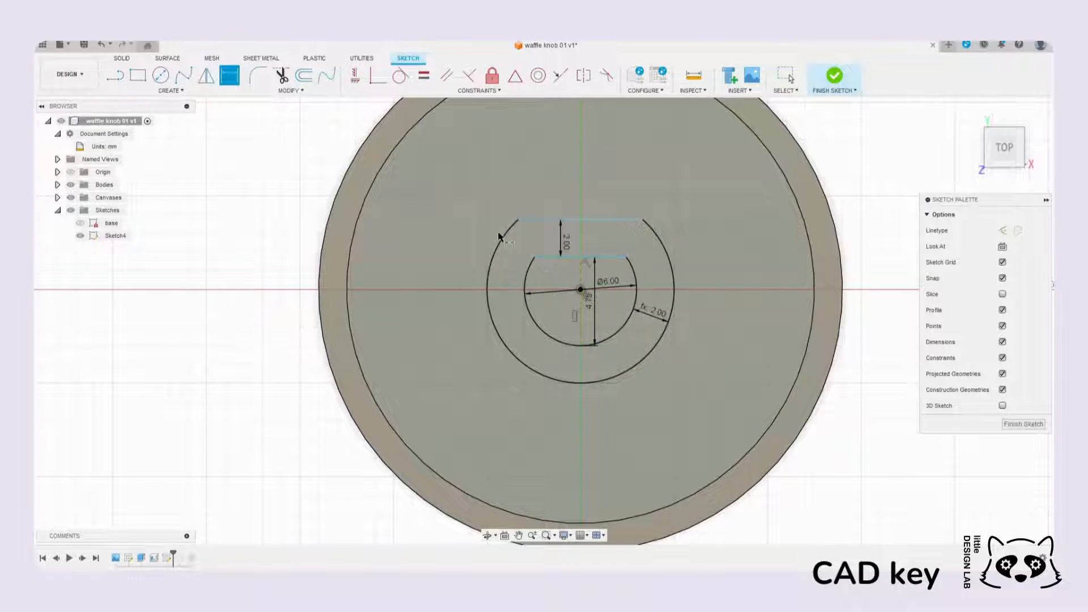
scroll(483, 238, "down", 2)
middle_click_drag(531, 238, 590, 256)
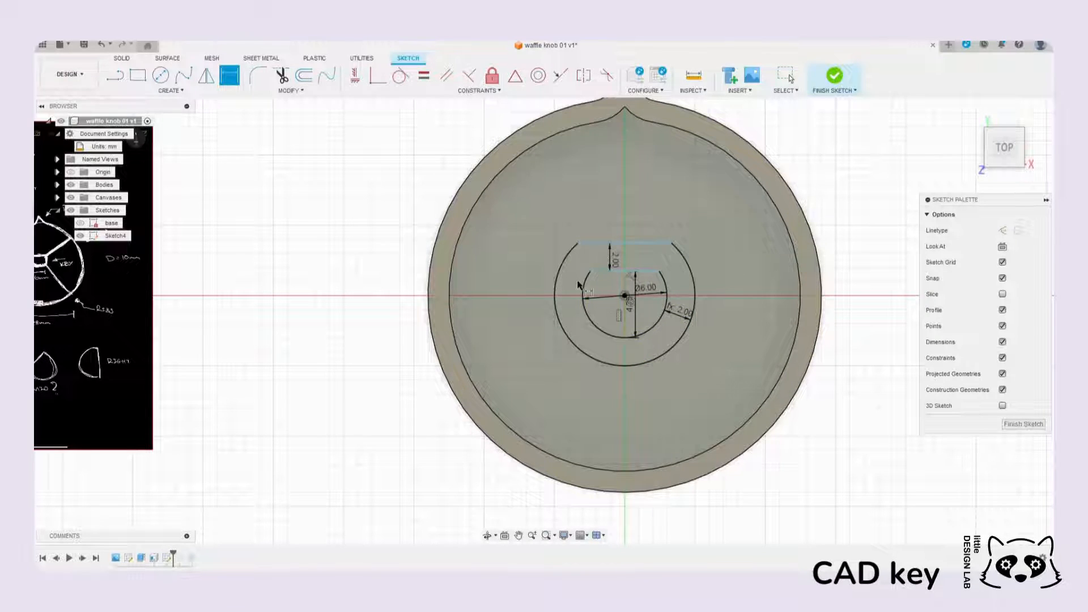
scroll(655, 303, "up", 2)
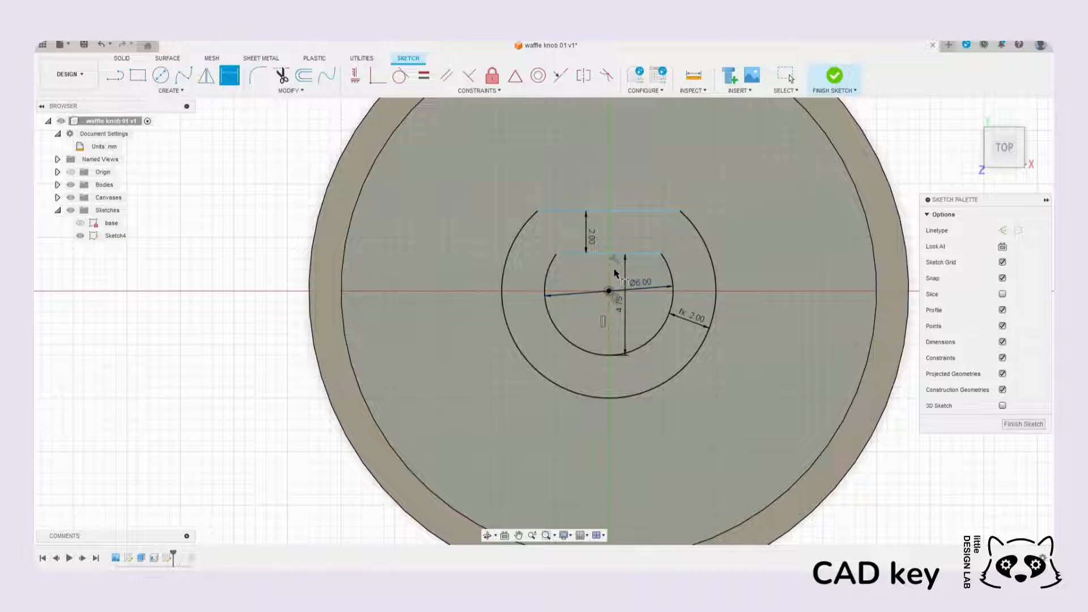
scroll(615, 274, "up", 2)
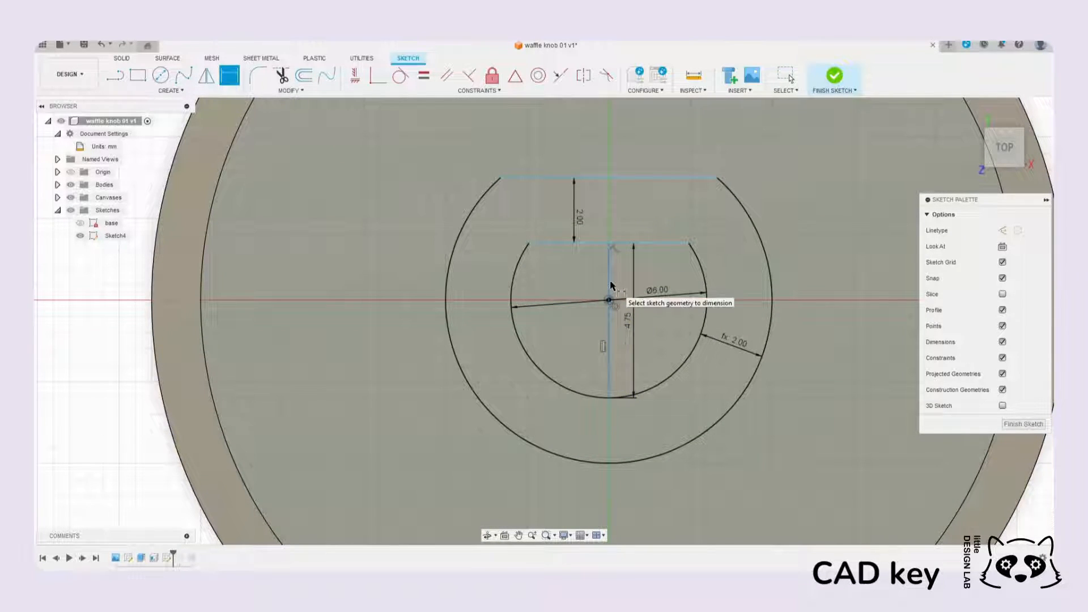
scroll(610, 281, "down", 2)
scroll(482, 222, "down", 2)
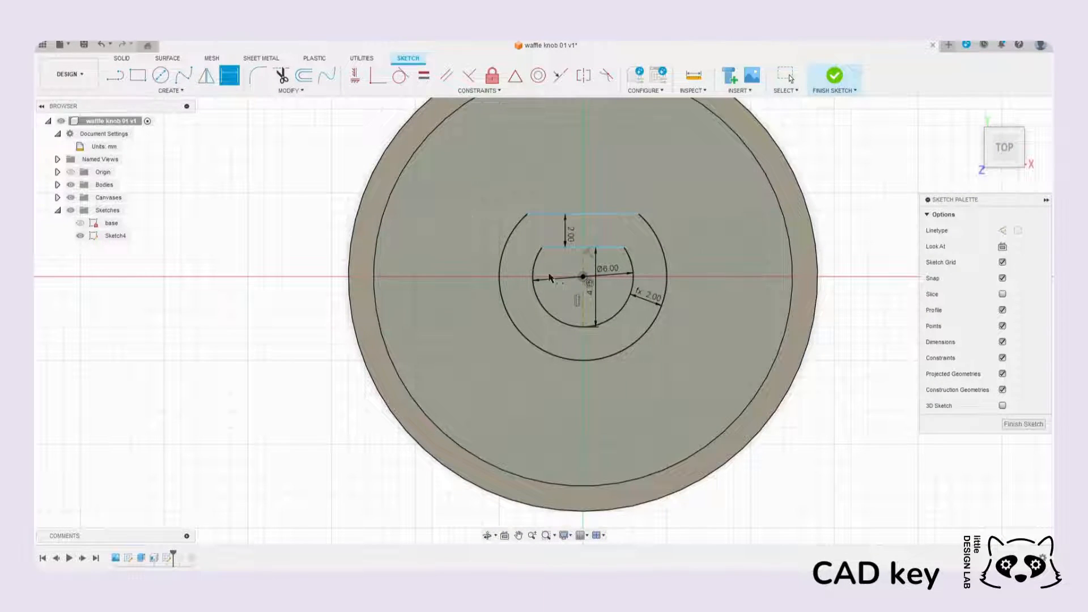
Step: Rotate the complete D-shaped key sketch, both profiles included, by 45 degrees about its centre
key("Escape")
left_click_drag(486, 199, 712, 385)
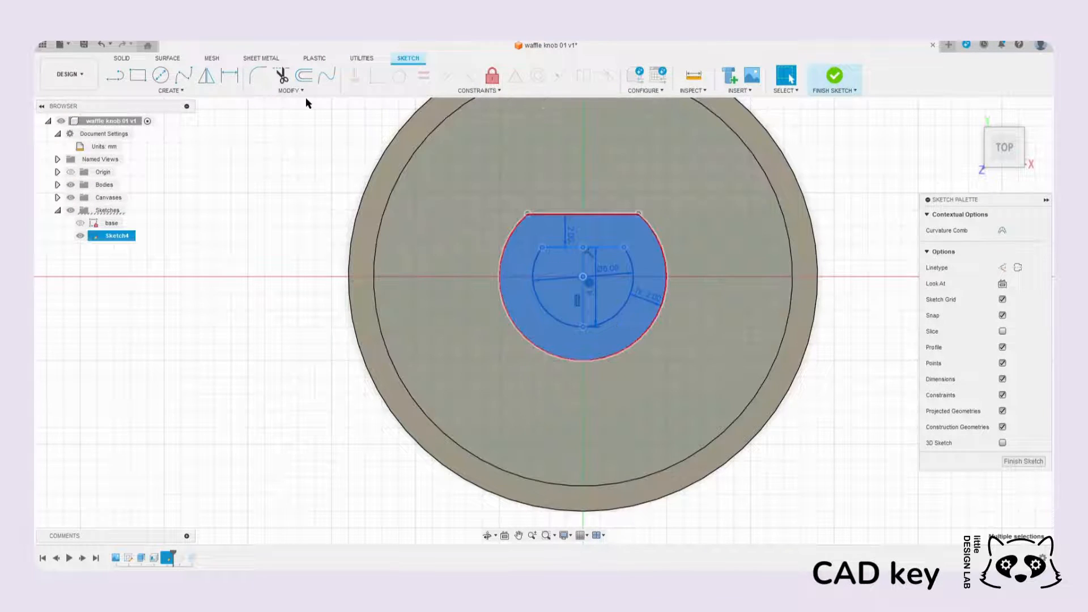
left_click(292, 91)
left_click(273, 188)
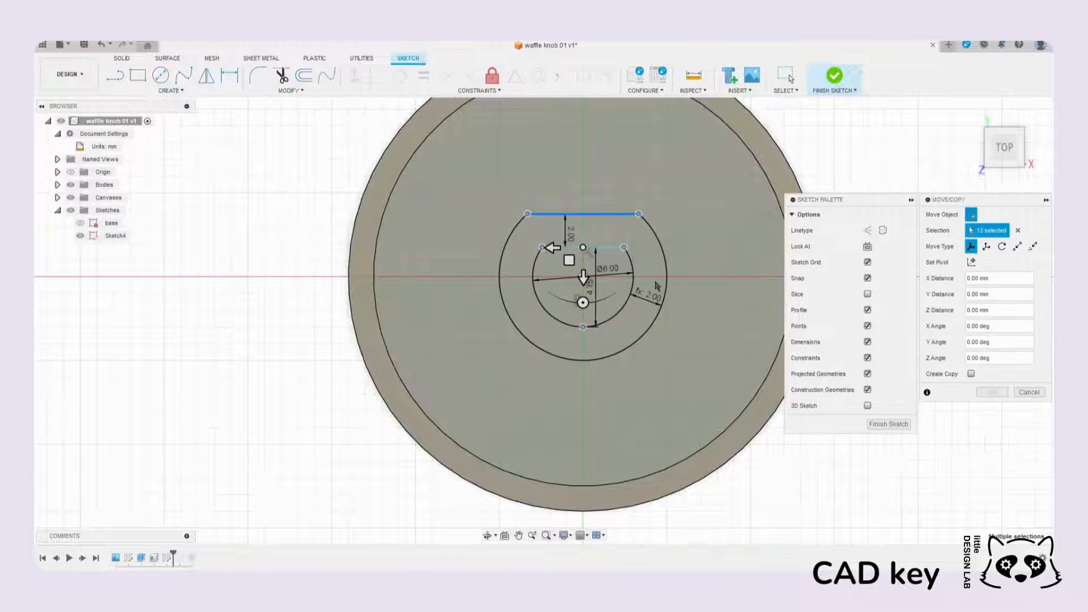
left_click(1002, 246)
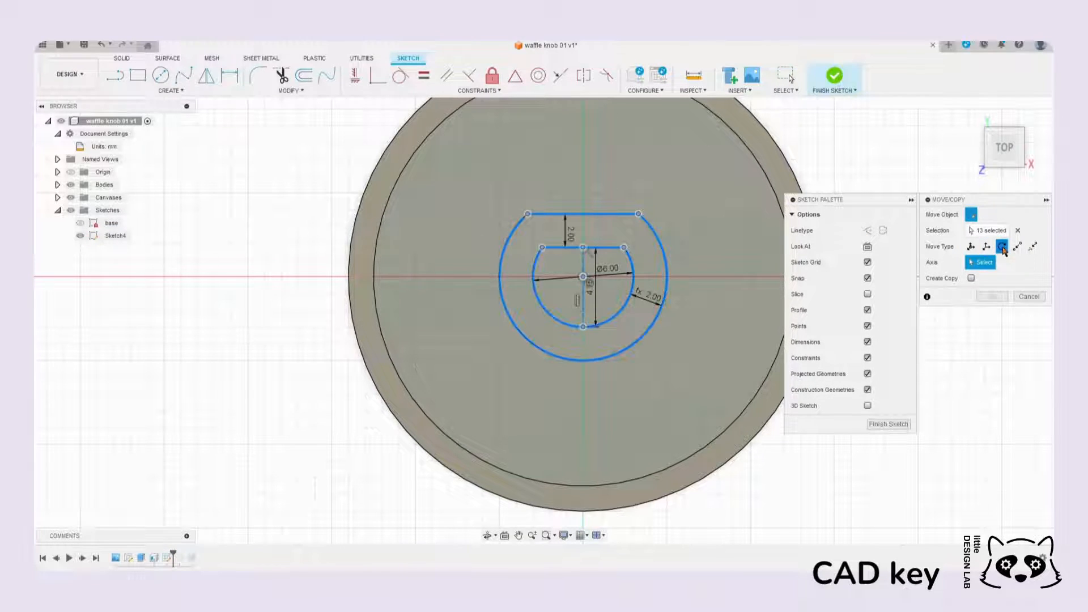
left_click(665, 257)
scroll(577, 226, "up", 3)
left_click_drag(580, 252, 530, 263)
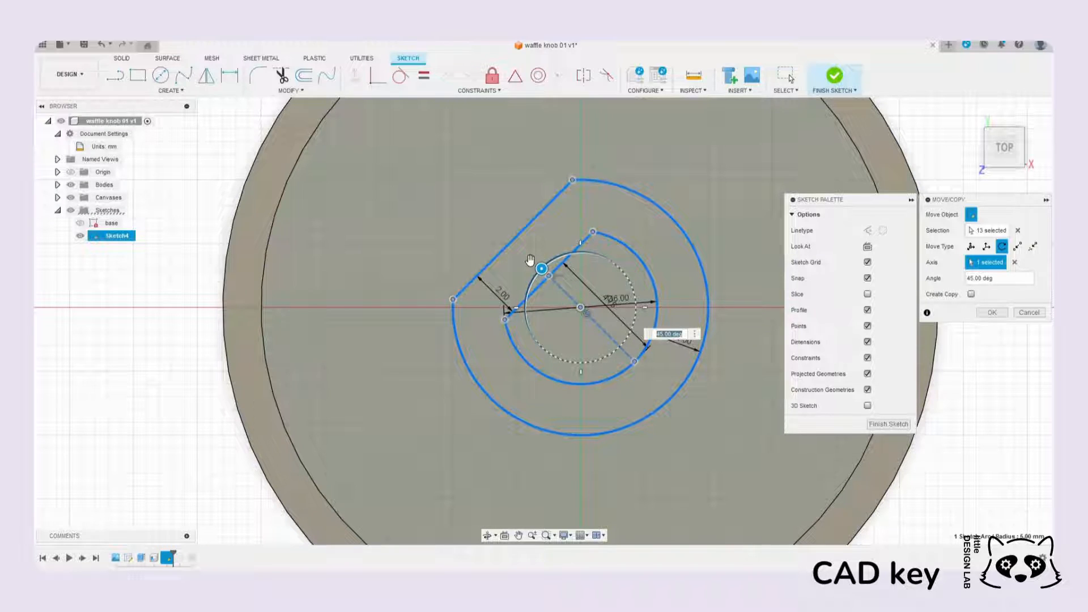
key("Return")
Step: Compare the rotated key's orientation with the middle position drawn on the reference canvas
scroll(686, 300, "down", 4)
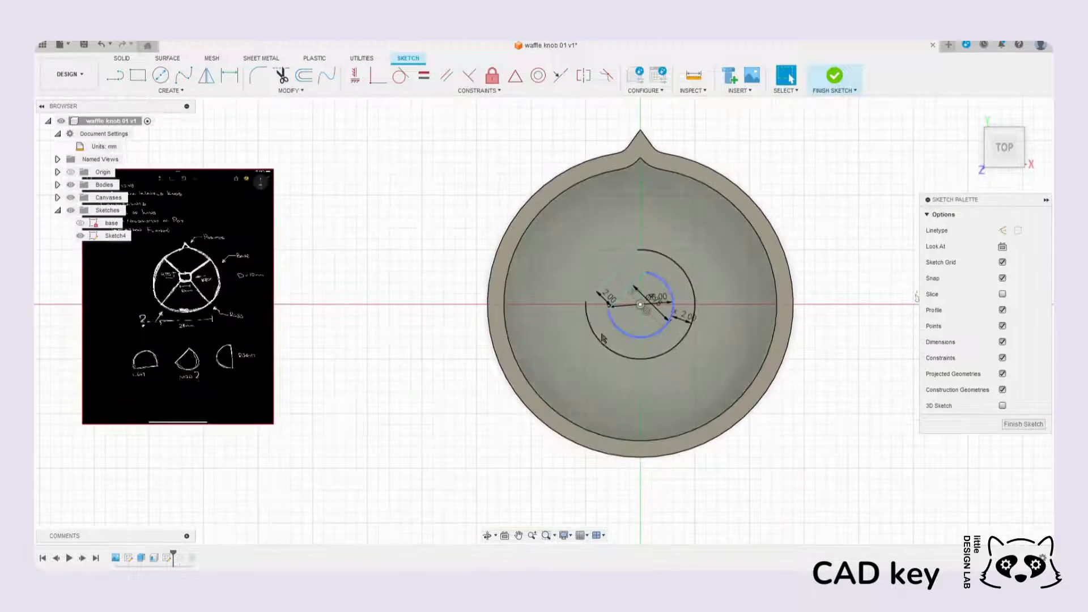
middle_click_drag(646, 342, 790, 330)
scroll(264, 362, "up", 3)
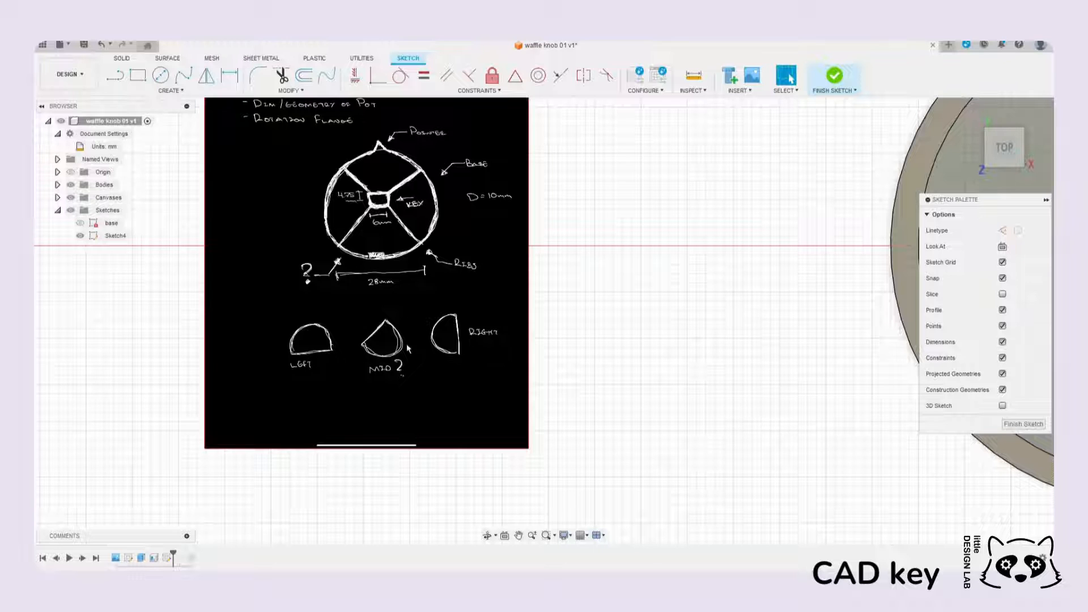
scroll(389, 340, "down", 3)
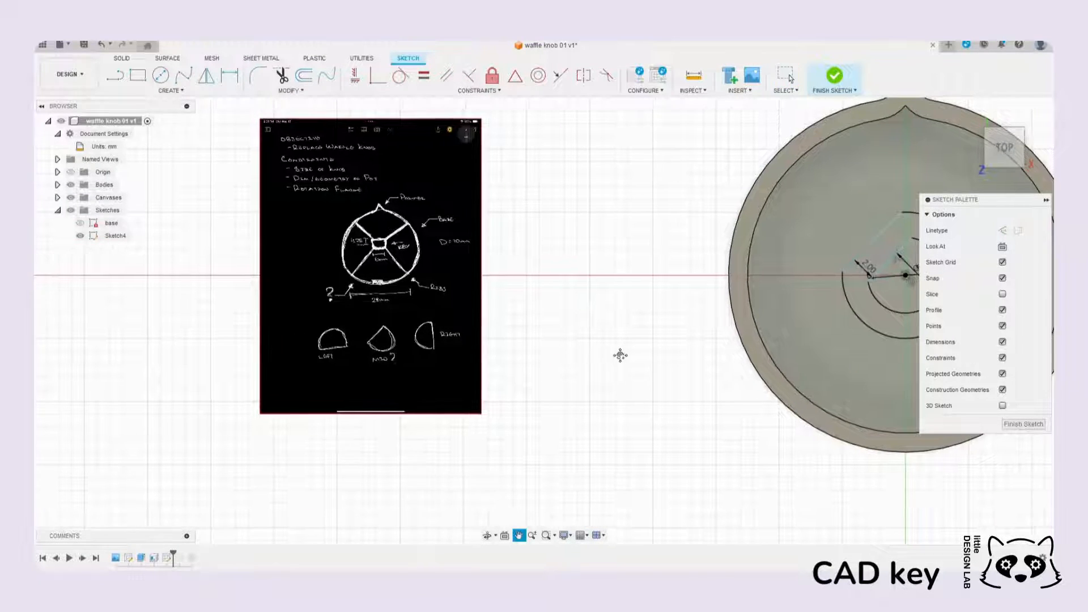
middle_click_drag(624, 352, 449, 355)
middle_click_drag(804, 276, 724, 299)
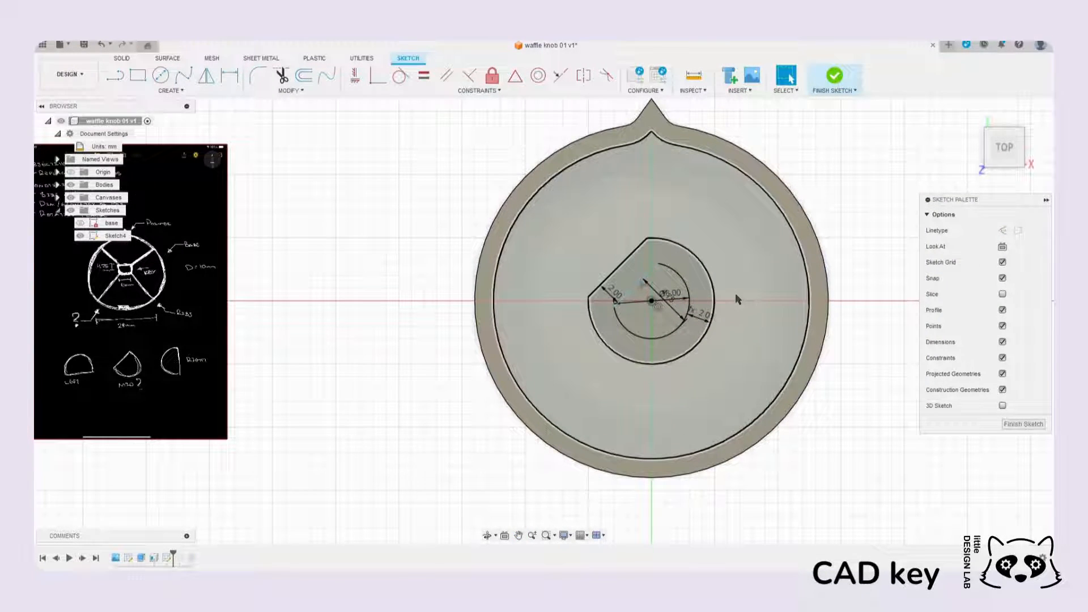
middle_click_drag(255, 366, 427, 343)
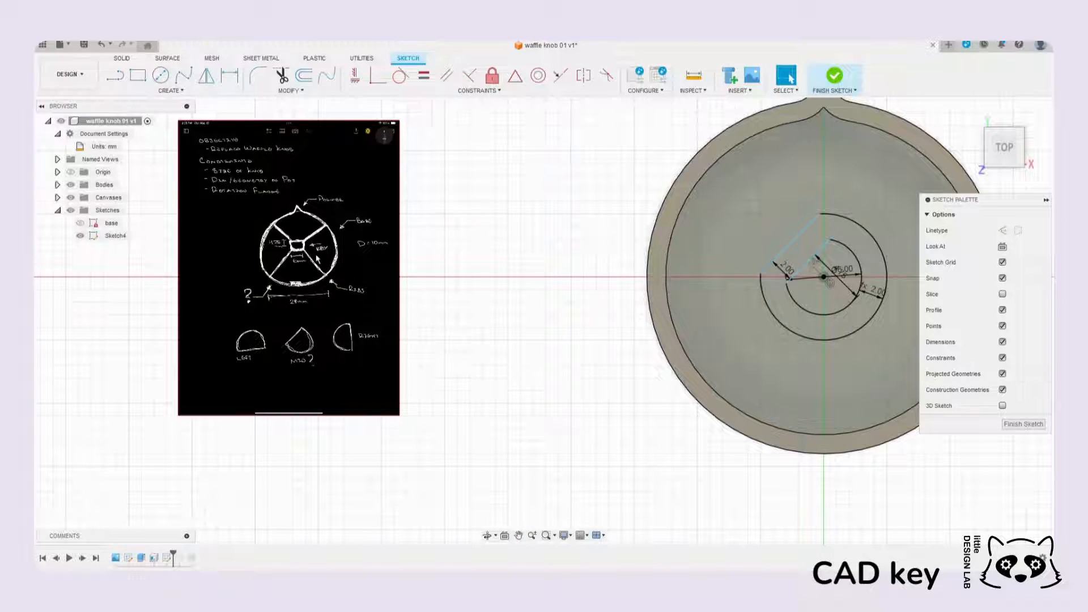
middle_click_drag(644, 322, 493, 301)
middle_click_drag(744, 292, 628, 322)
Step: Rotate both D profiles by -90 degrees about the centre of their arcs
left_click_drag(454, 194, 641, 394)
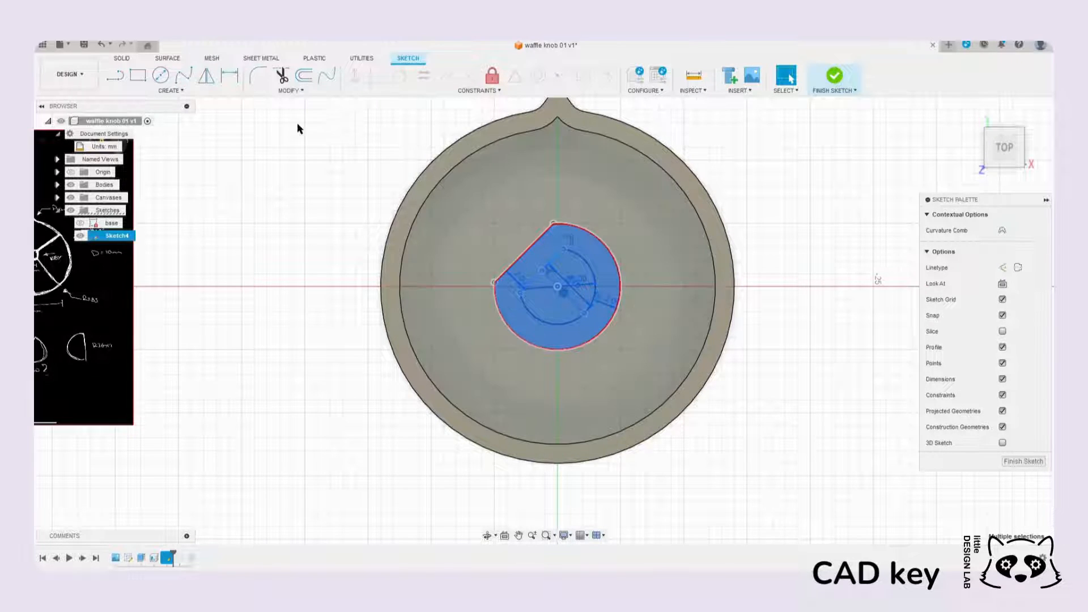
left_click(300, 93)
left_click(286, 199)
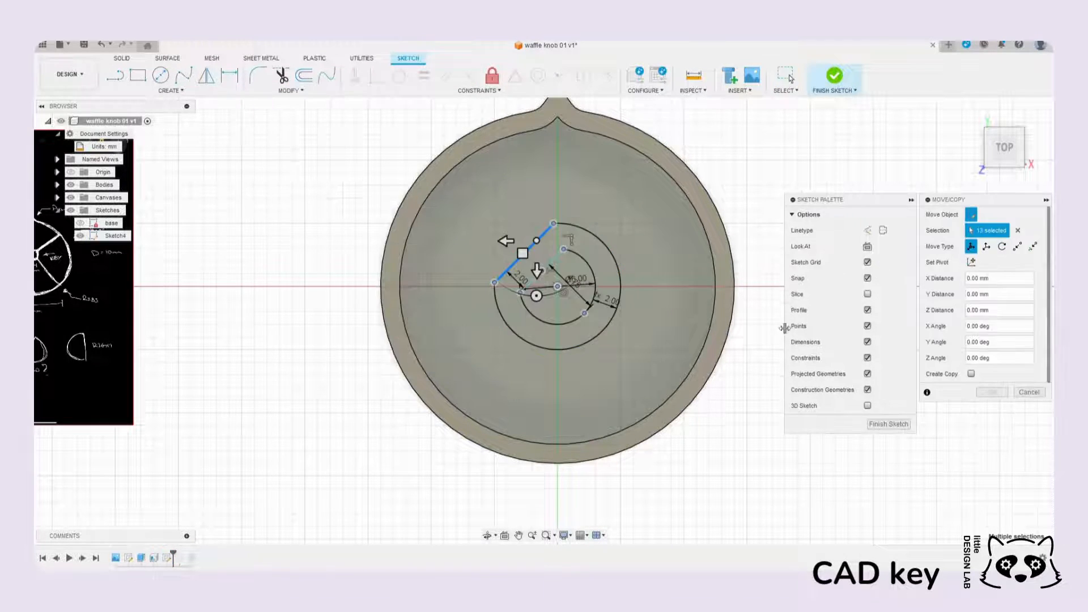
left_click(1002, 247)
scroll(590, 235, "up", 2)
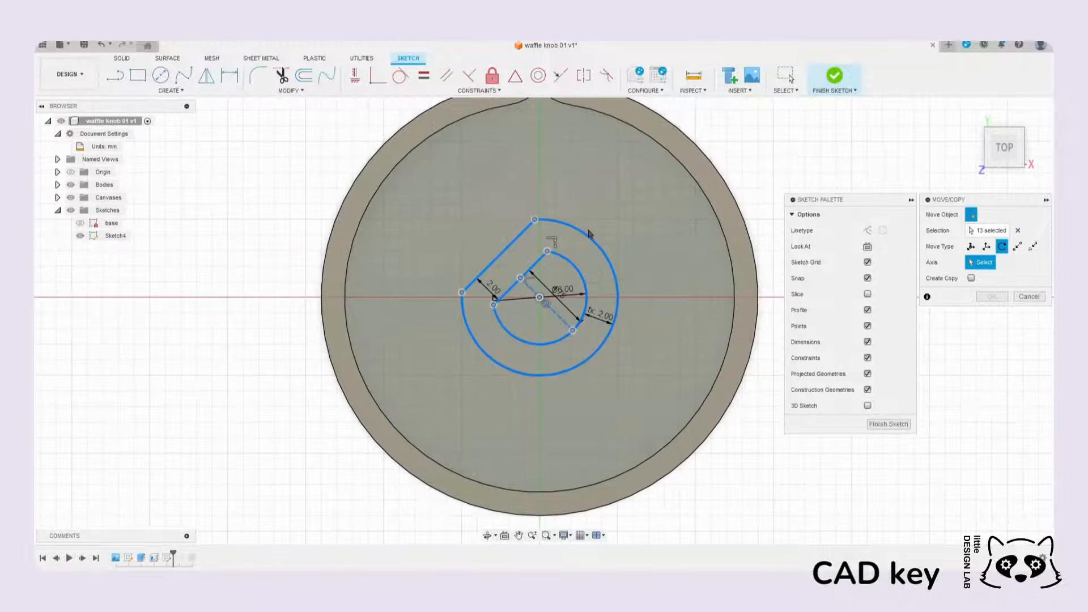
left_click(595, 247)
mouse_move(540, 243)
left_mouse_down()
mouse_move(573, 250)
mouse_move(614, 298)
left_mouse_up()
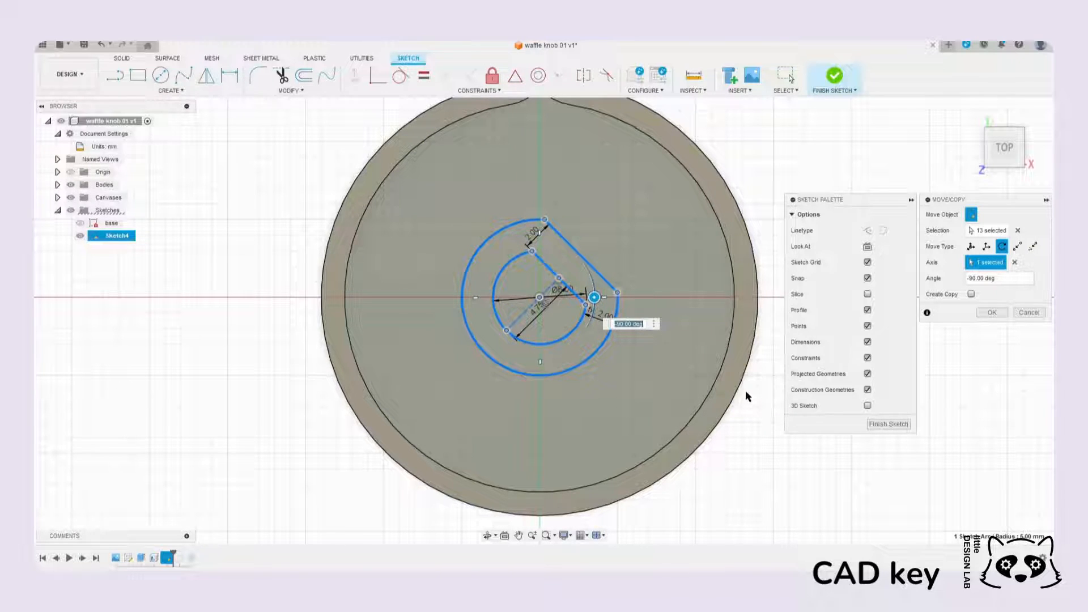
key("Return")
Step: Check the key's orientation against the canvas, finish the sketch and return to the home view
scroll(629, 343, "down", 5)
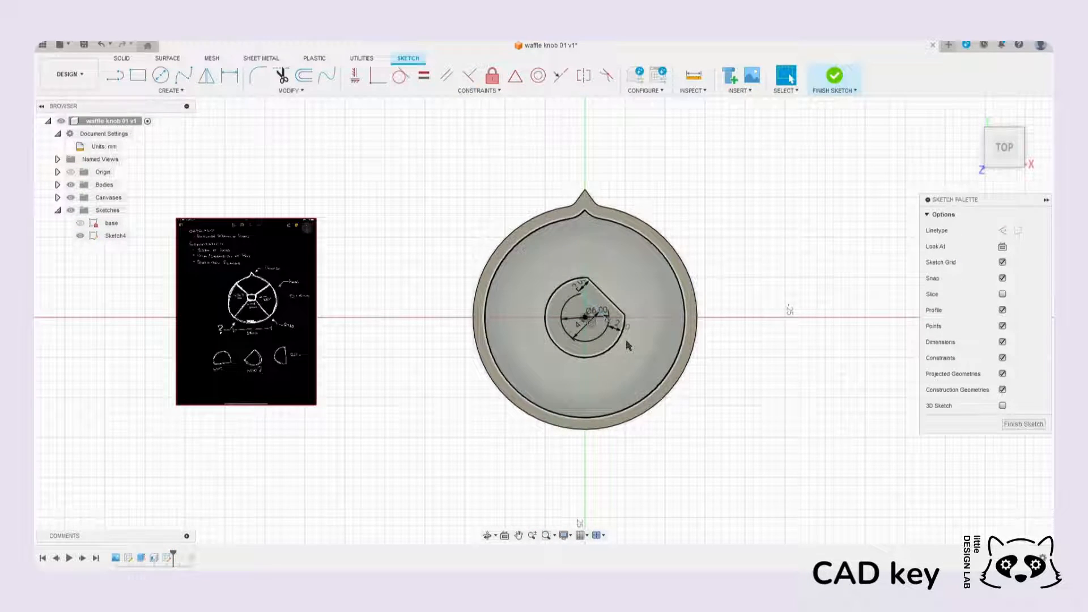
scroll(625, 341, "up", 5)
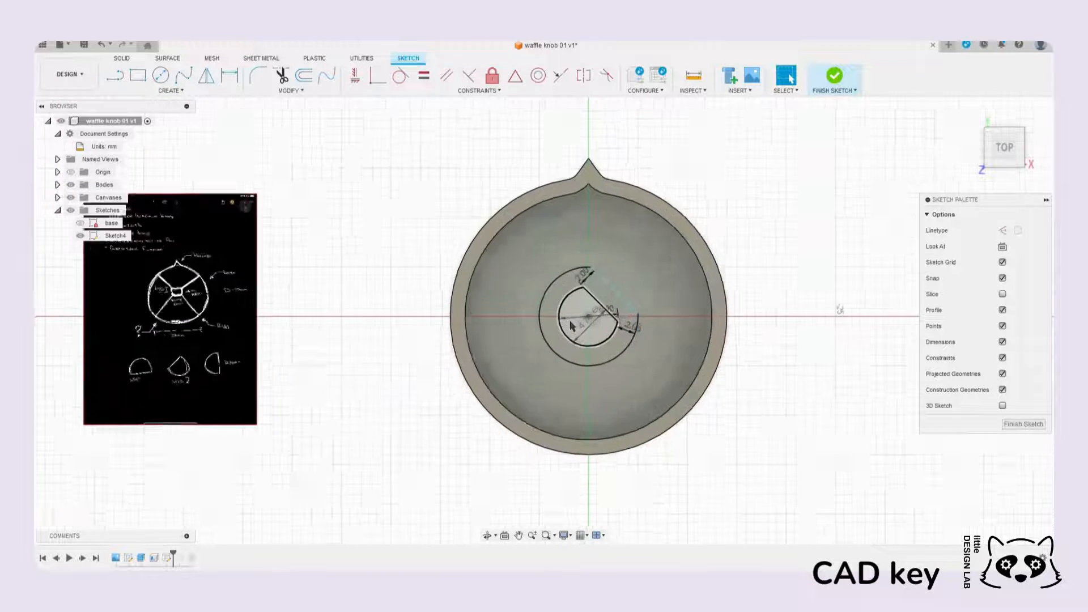
middle_click_drag(653, 319, 690, 259)
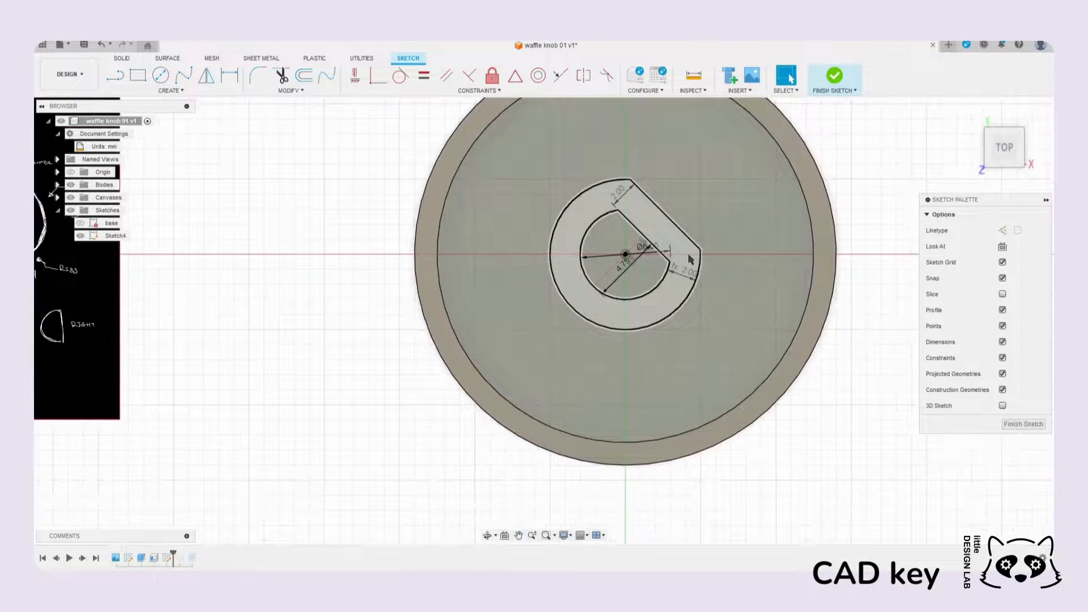
middle_click_drag(699, 191, 654, 255)
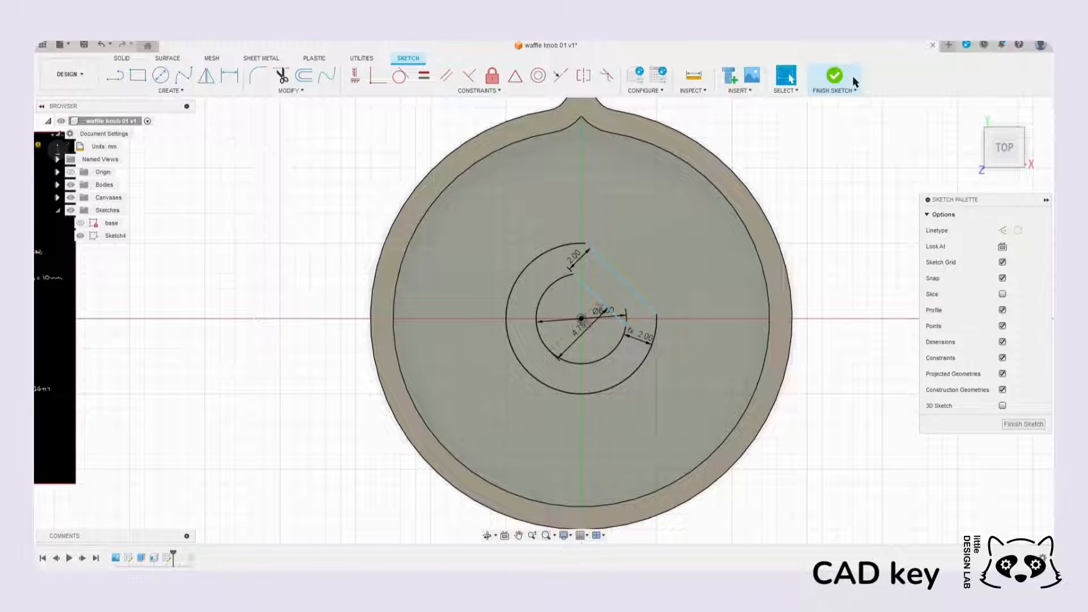
left_click(835, 79)
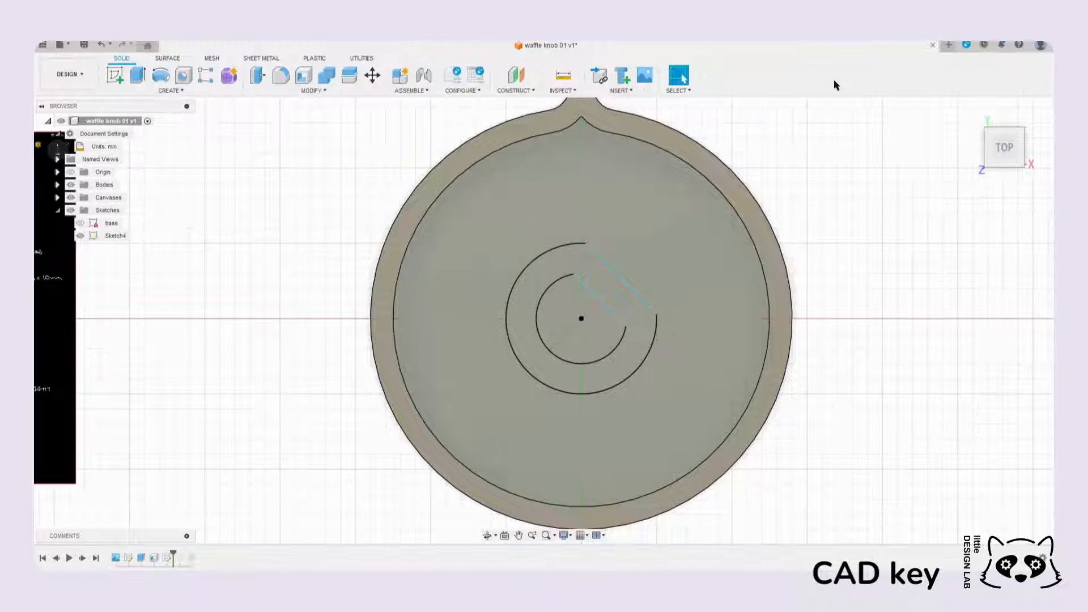
left_click(969, 113)
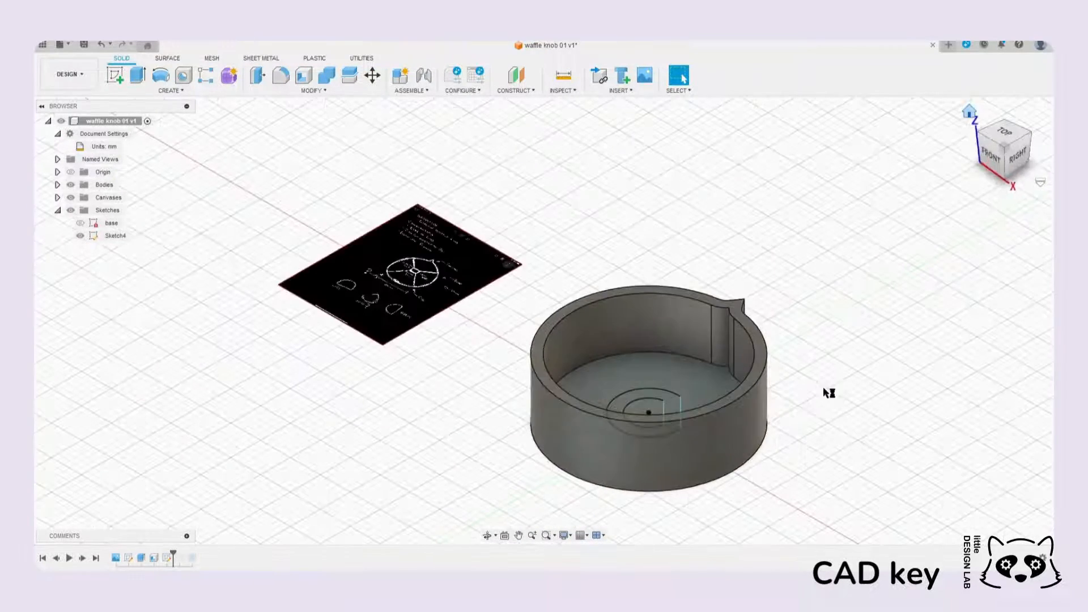
scroll(703, 326, "up", 5)
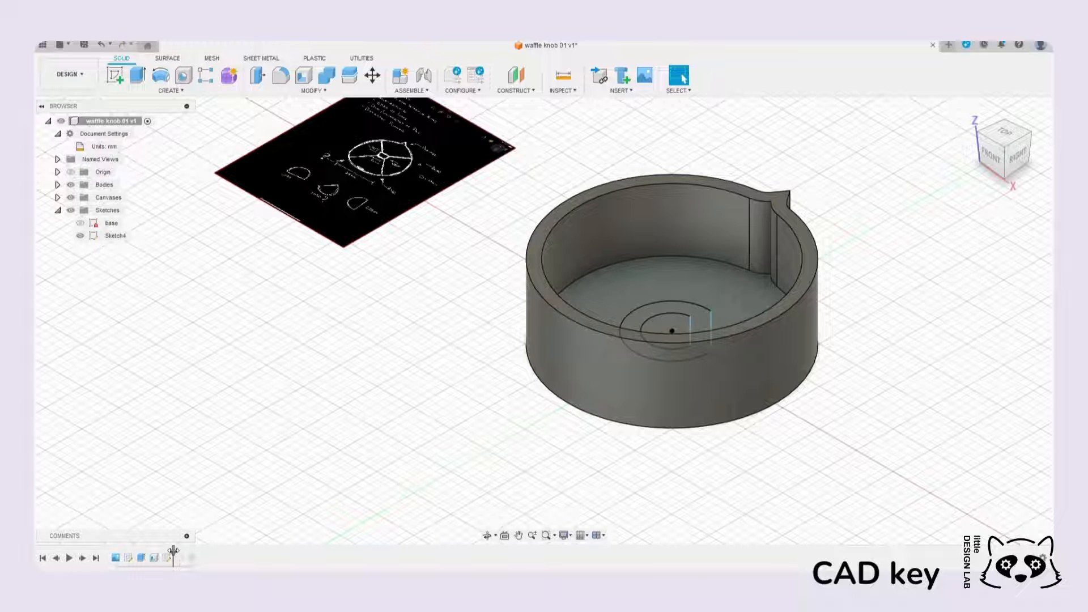
Step: Roll the timeline forward to the end so the rib features are included in the knob again
left_click_drag(172, 551, 184, 554)
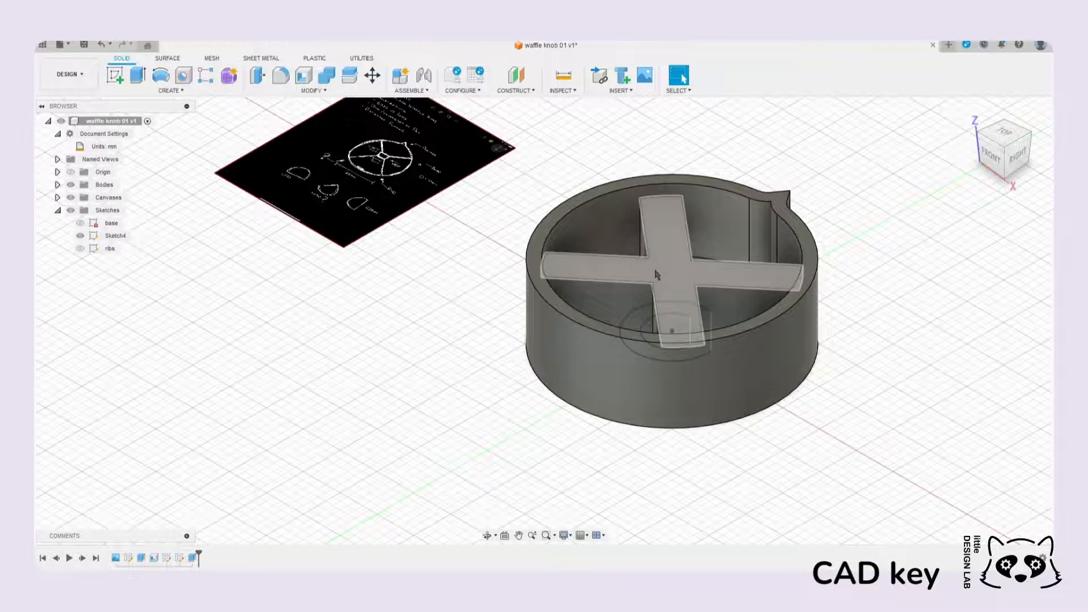
scroll(660, 268, "up", 1)
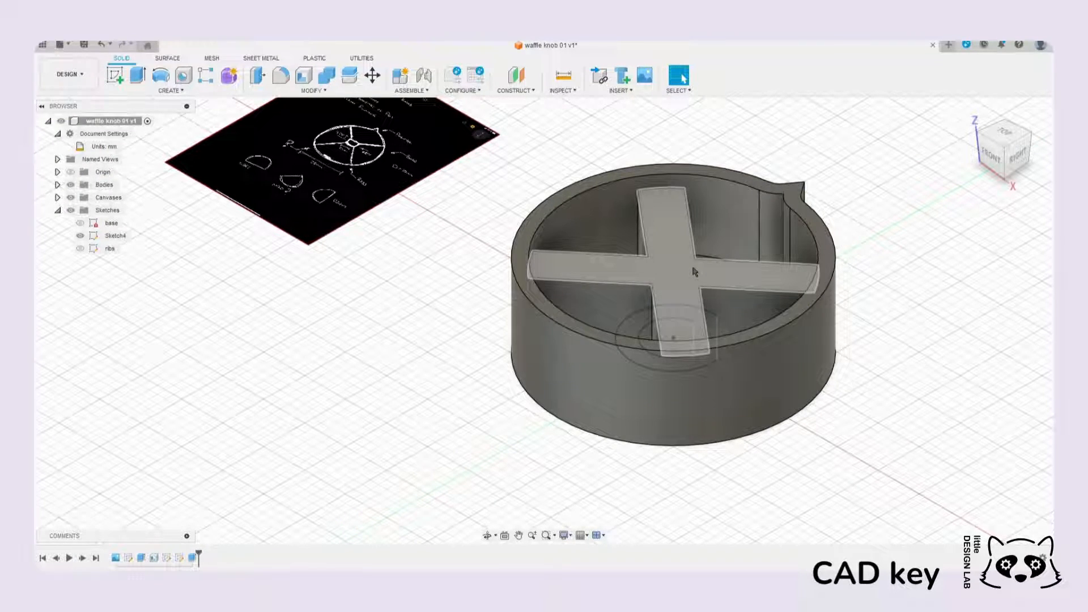
middle_click_drag(685, 273, 702, 421, "shift")
scroll(615, 344, "up", 1)
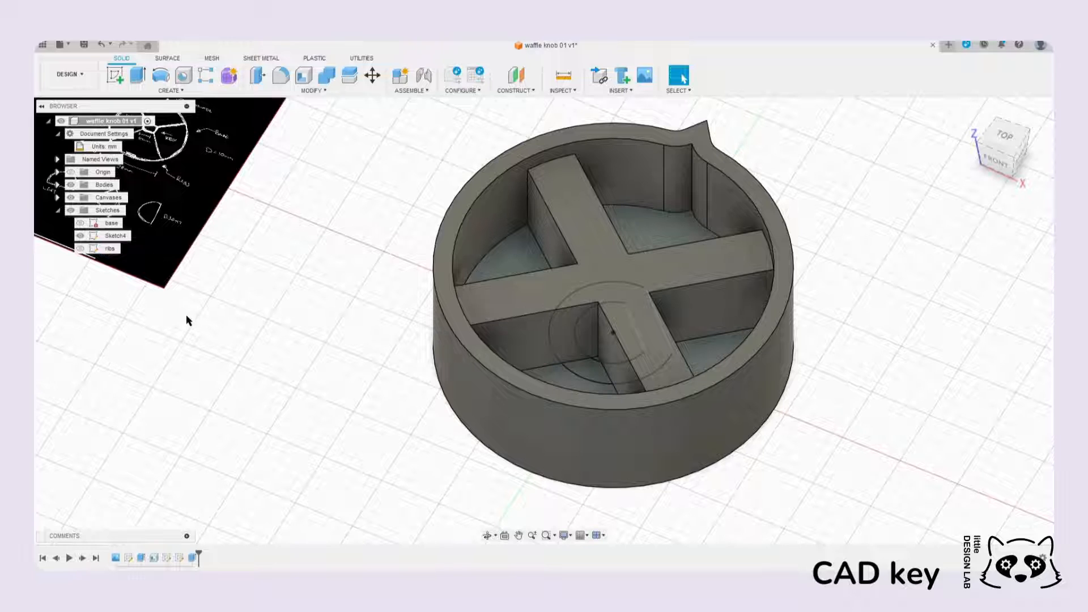
Step: Rename the D-profile sketch as "key"
left_click(117, 237)
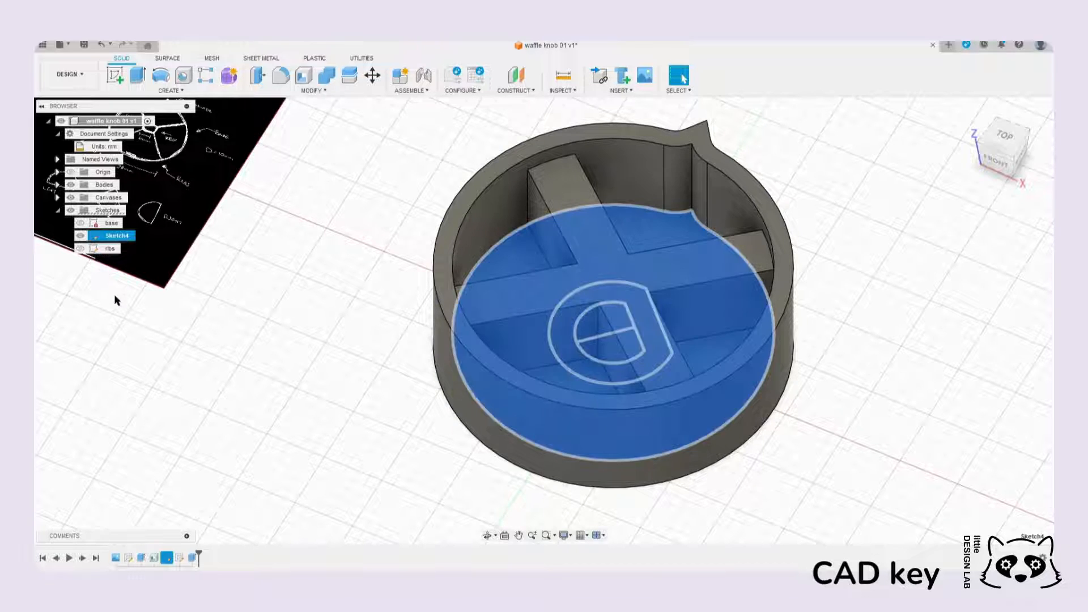
right_click(115, 237)
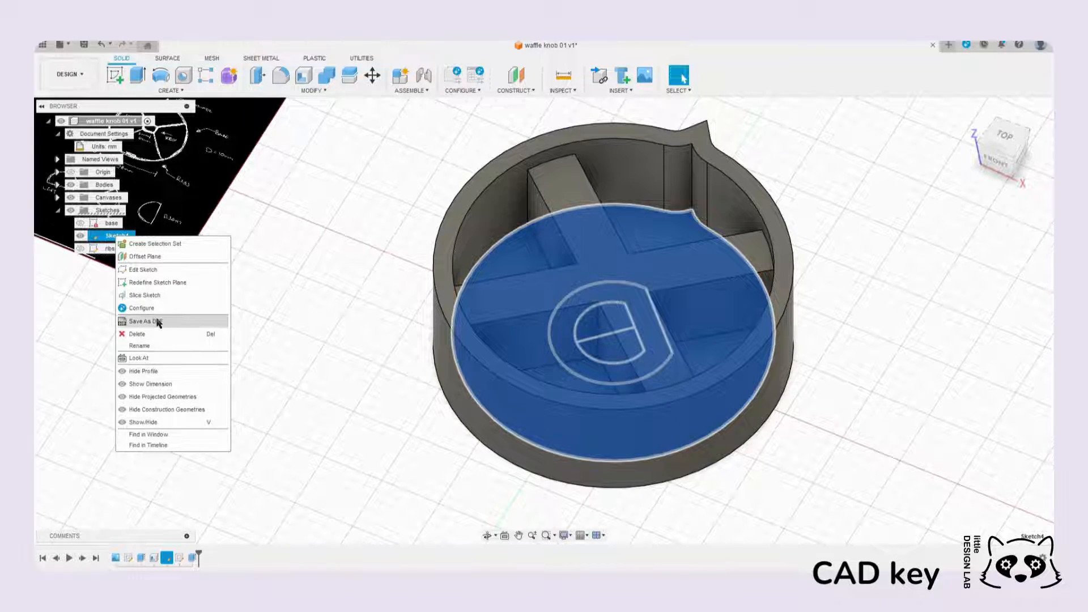
left_click(141, 346)
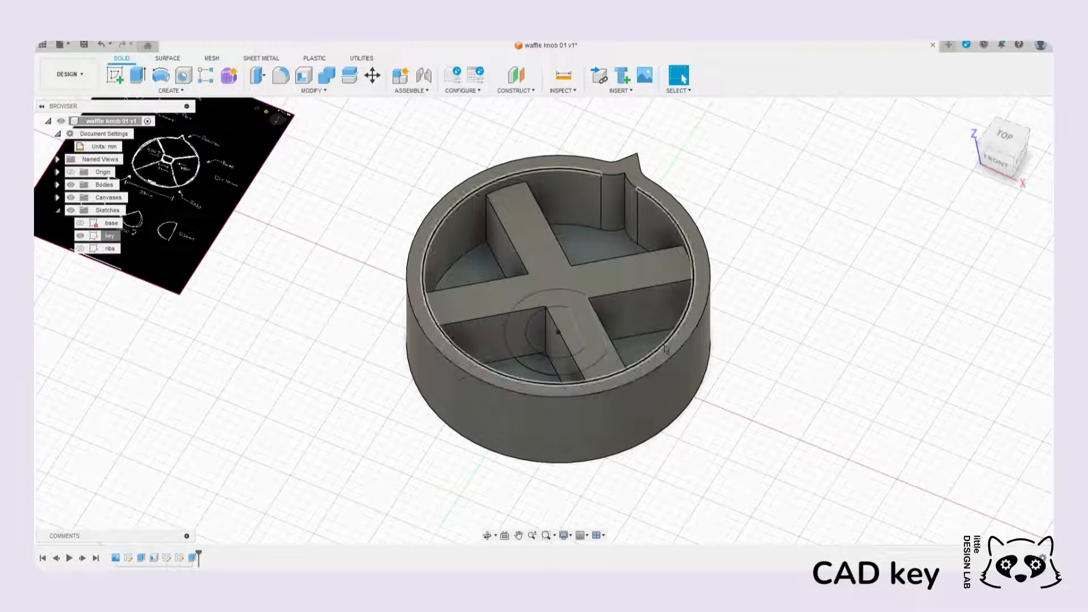
middle_click_drag(666, 348, 744, 344, "shift")
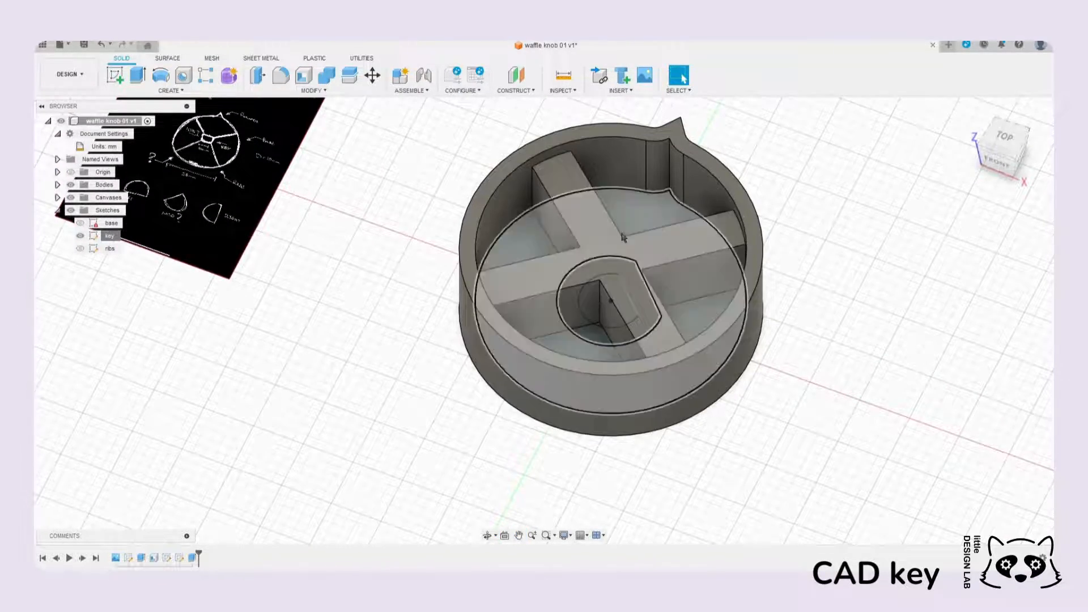
scroll(627, 291, "up", 3)
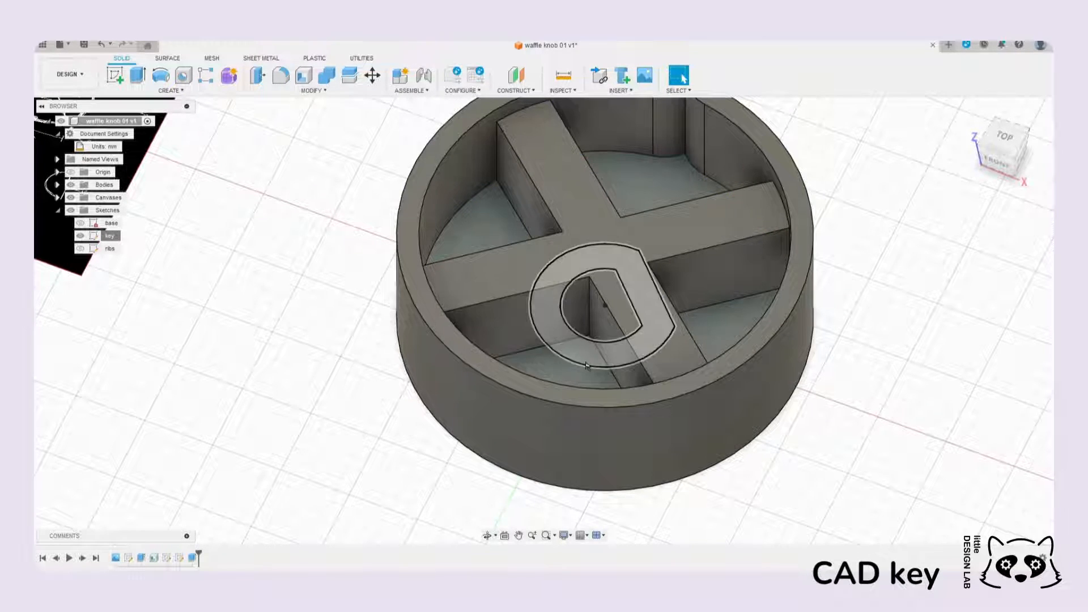
Step: Extrude both D profiles of the key sketch as a cut up to the top face of the ribs
left_click(138, 78)
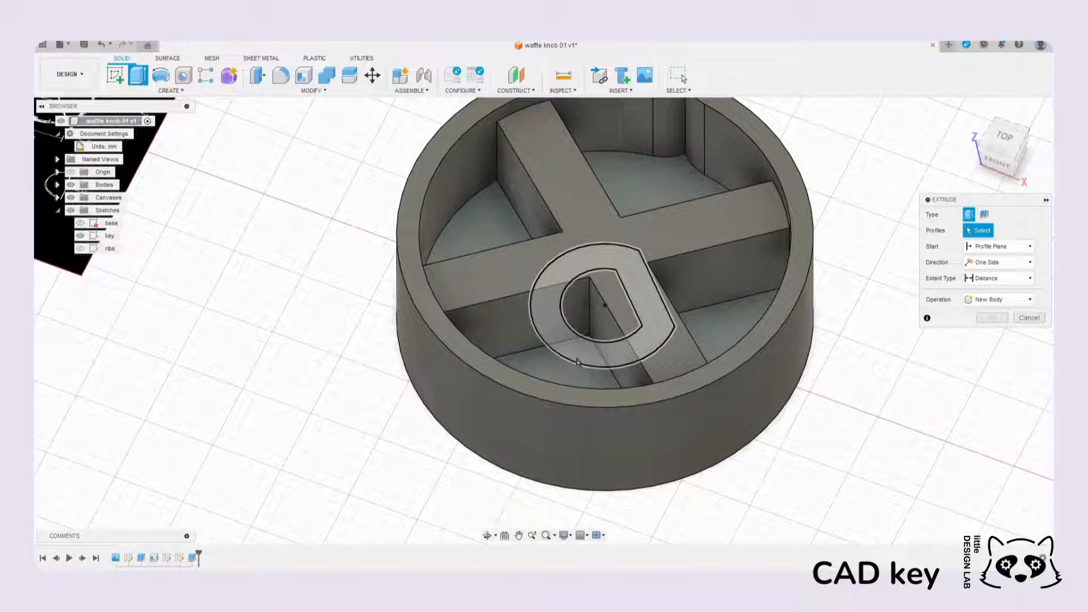
left_click(576, 361)
left_click(577, 350)
left_click(563, 373)
left_click(585, 333)
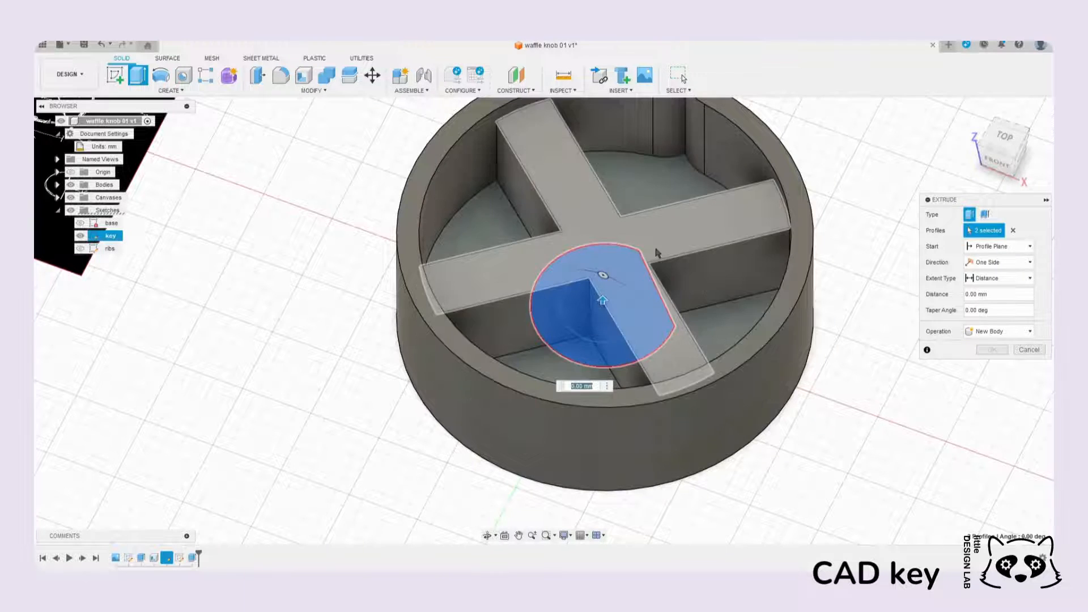
left_click(1005, 277)
left_click(990, 310)
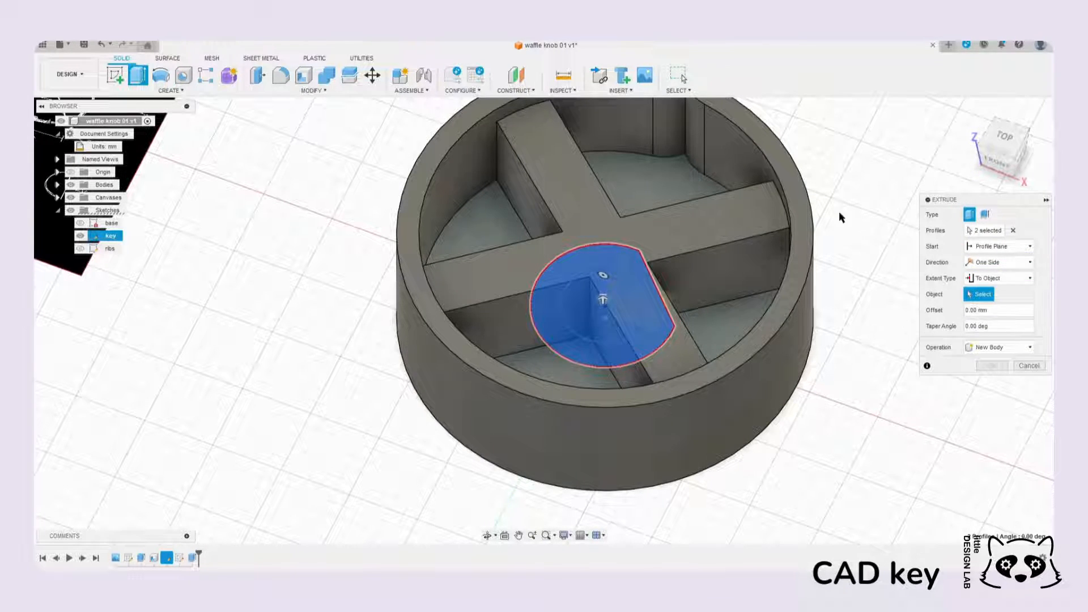
left_click(792, 176)
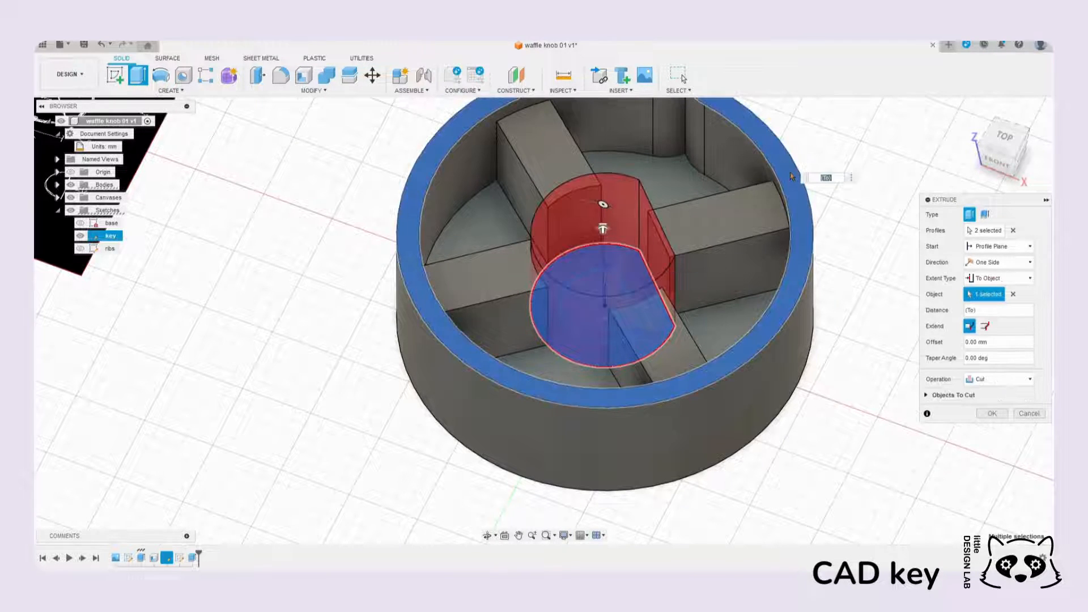
left_click(717, 223)
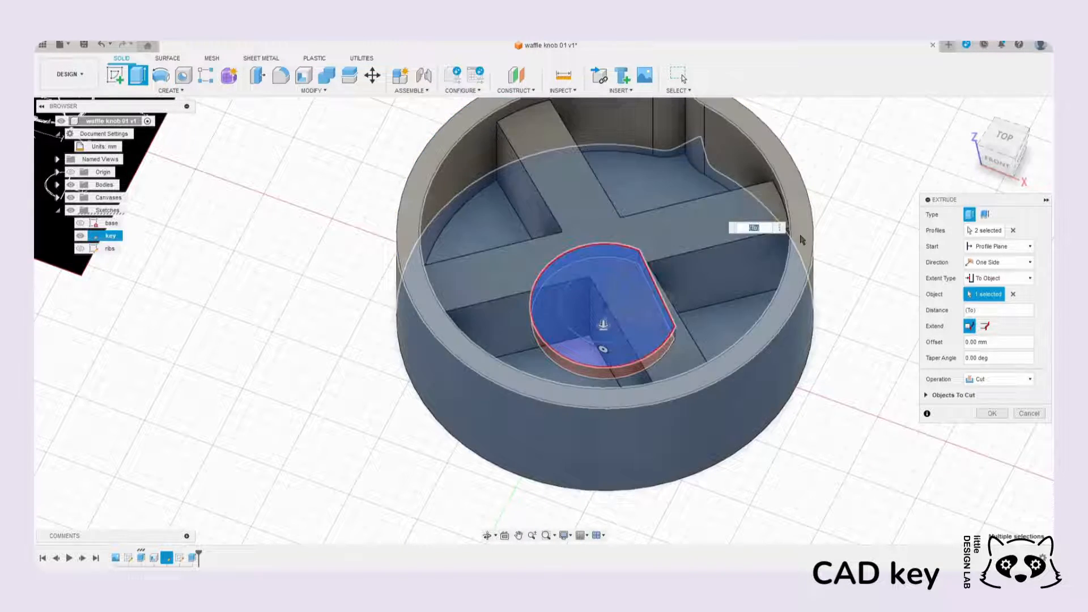
left_click(688, 257)
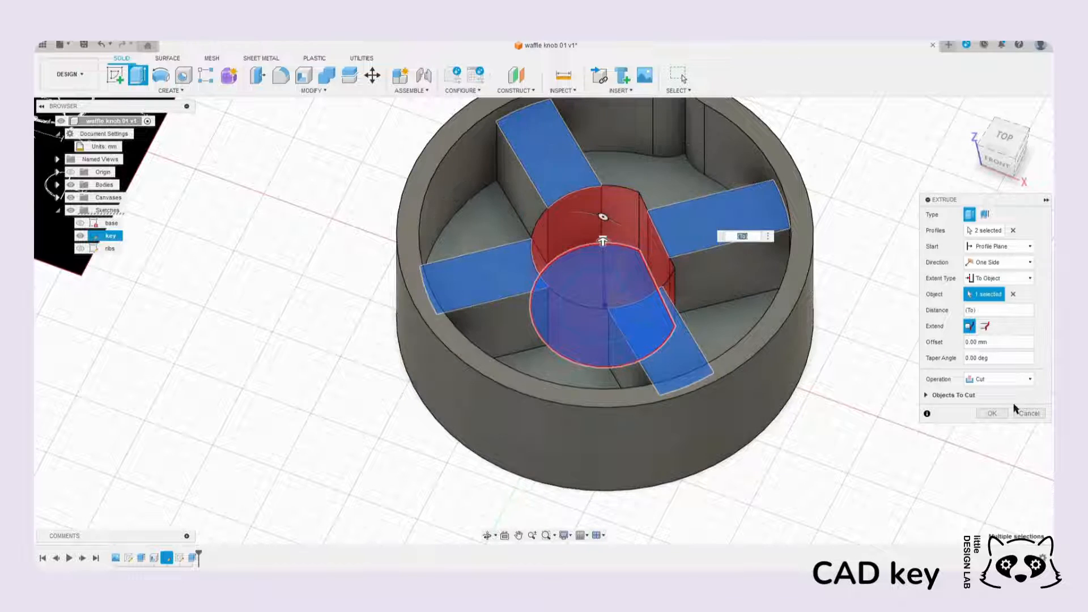
left_click(992, 381)
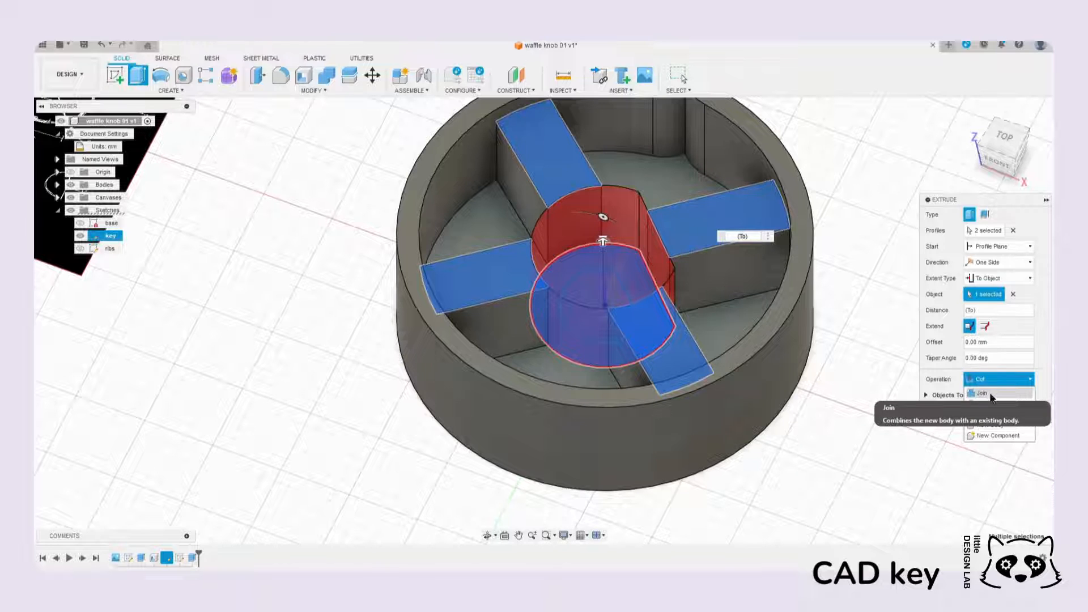
left_click(957, 419)
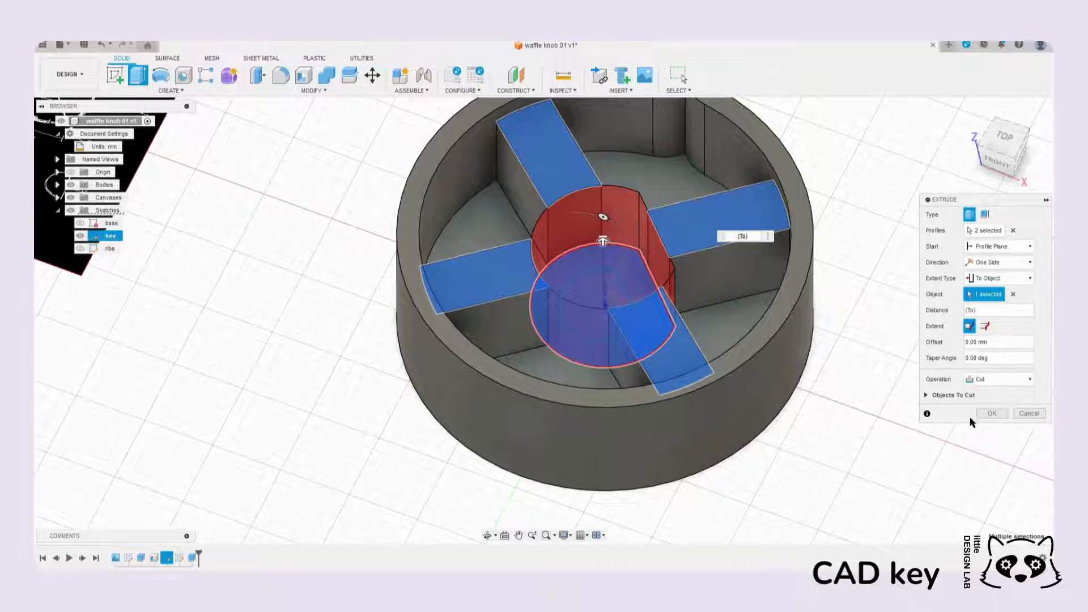
left_click(981, 415)
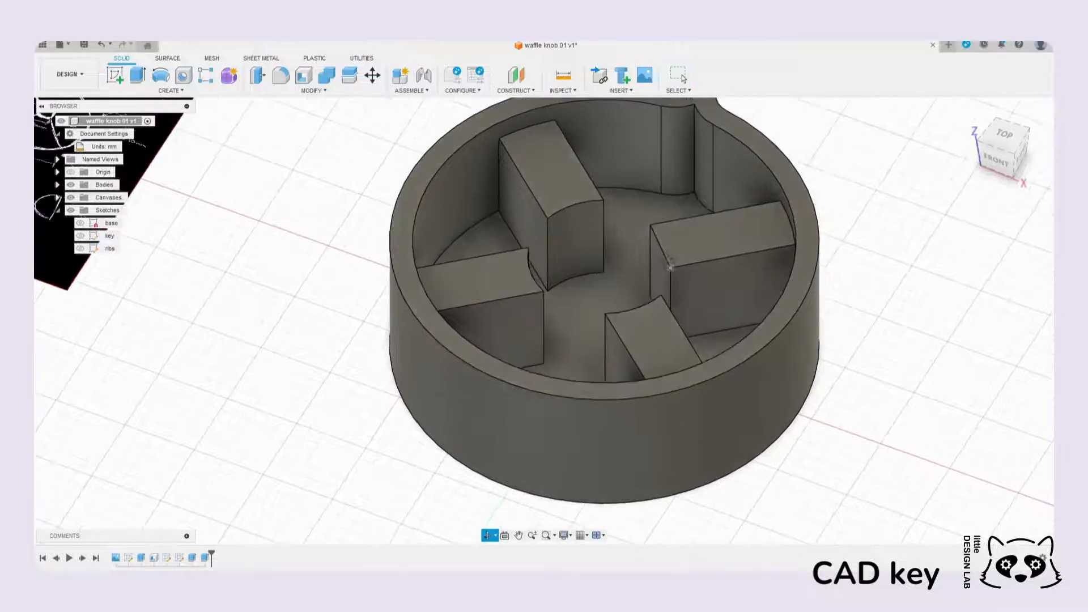
Step: Inspect the cleared centre between the ribs and show the key sketch again
middle_click_drag(670, 267, 618, 266, "shift")
middle_click_drag(618, 266, 596, 356, "shift")
middle_click_drag(596, 356, 624, 312)
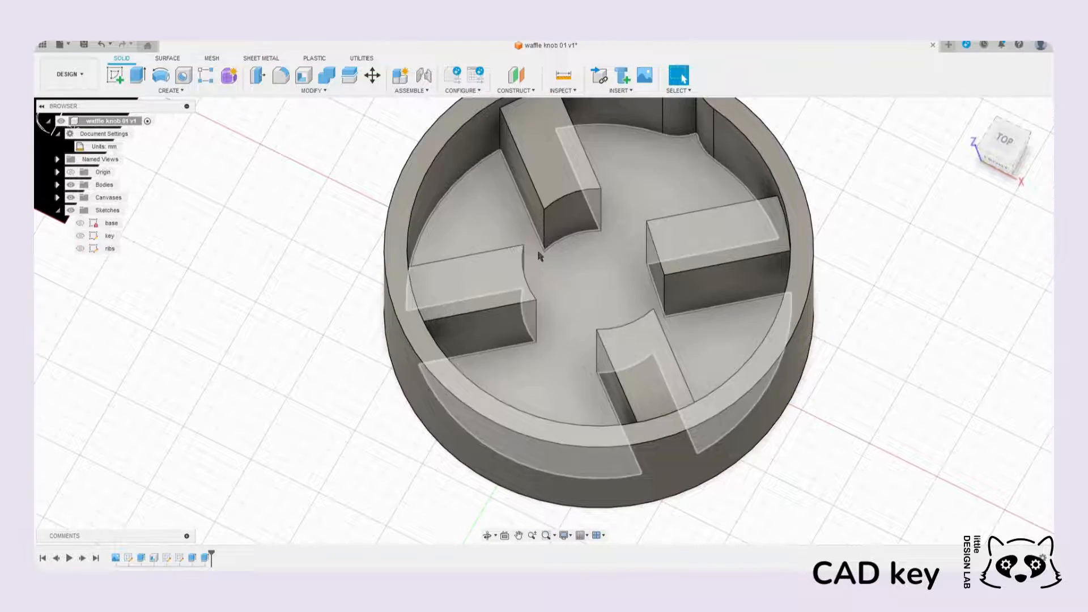
left_click(79, 246)
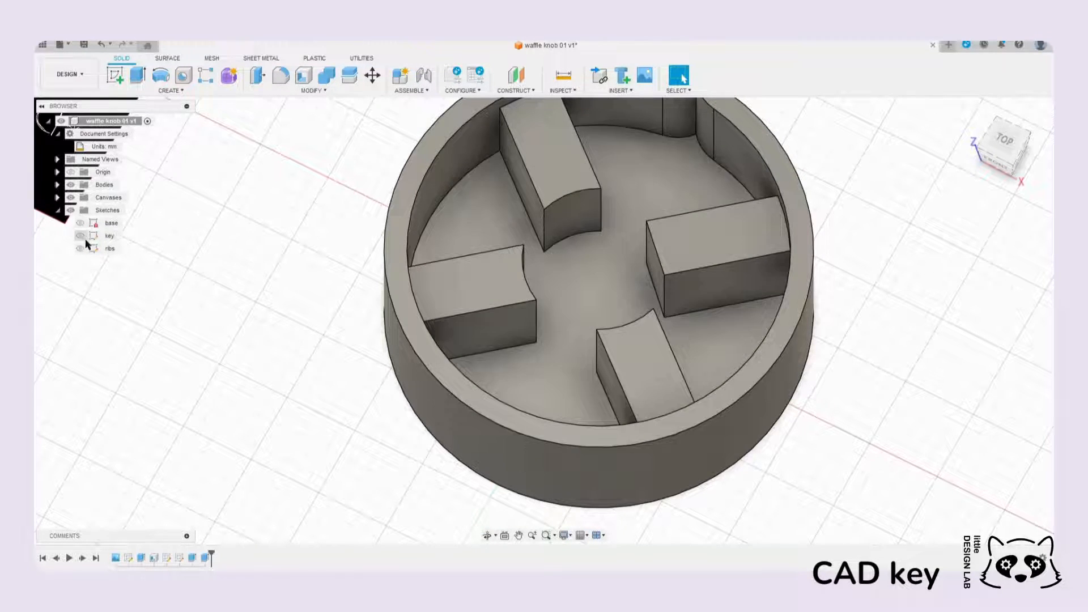
left_click(80, 237)
left_click(91, 275)
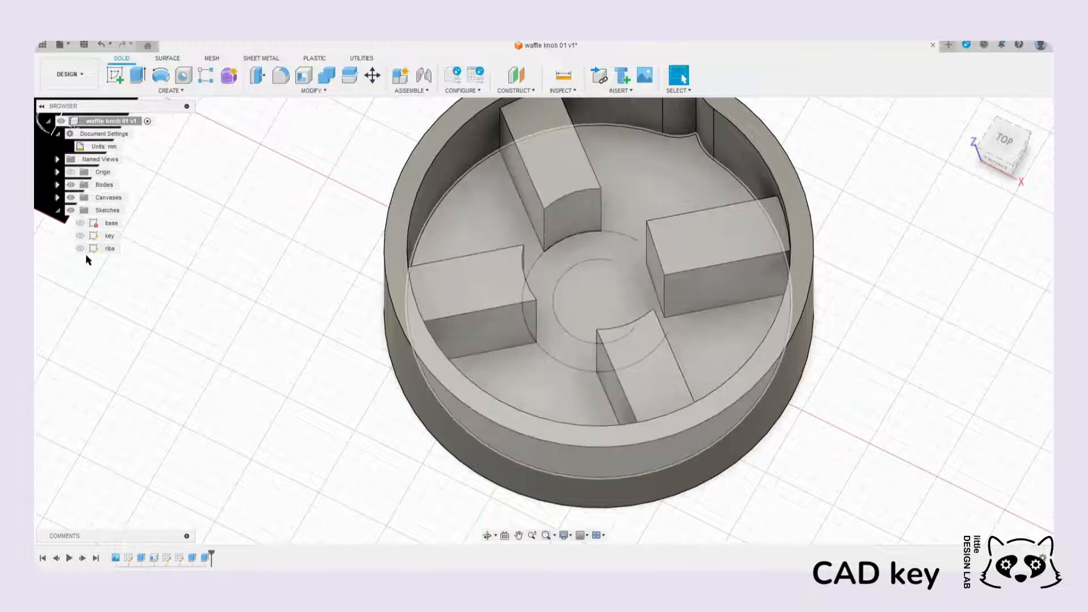
left_click(80, 236)
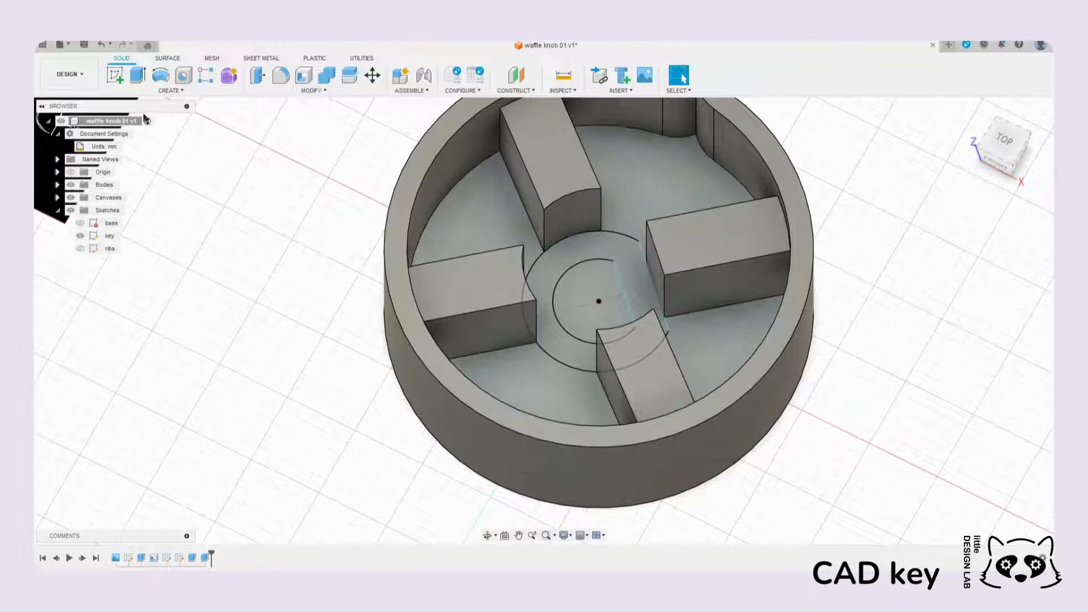
Step: Extrude the band between the two D profiles up to the rim's top face, joined to the knob, and hide the key sketch
left_click(138, 74)
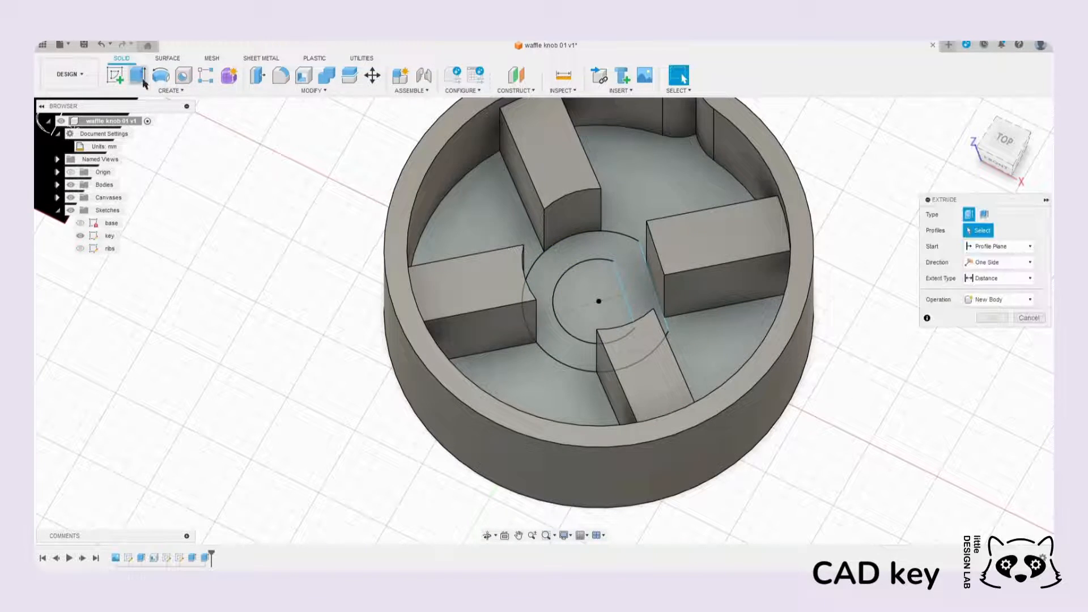
left_click(583, 346)
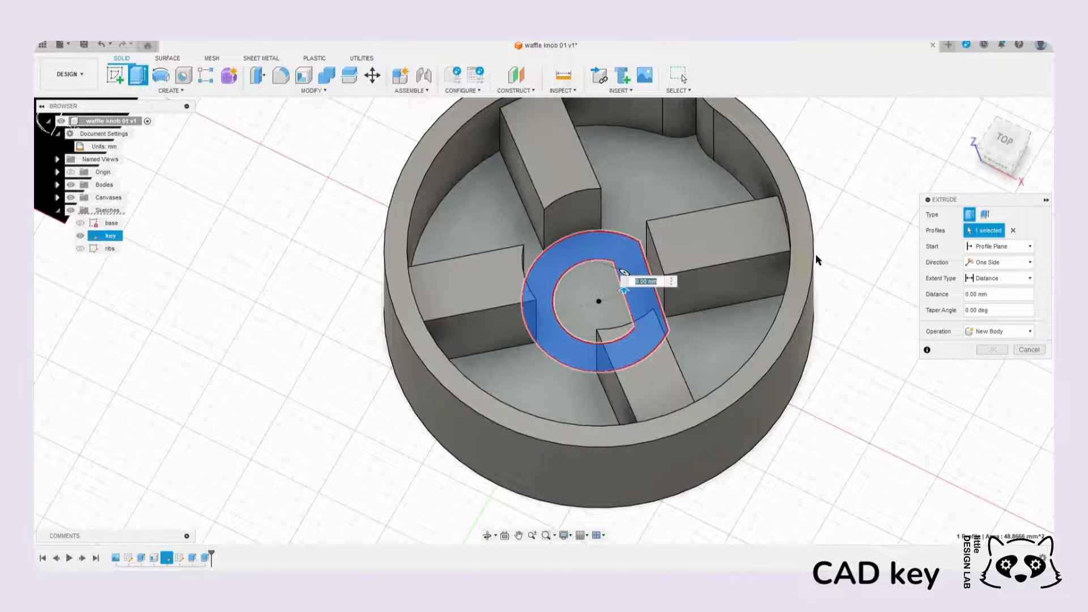
left_click(1002, 279)
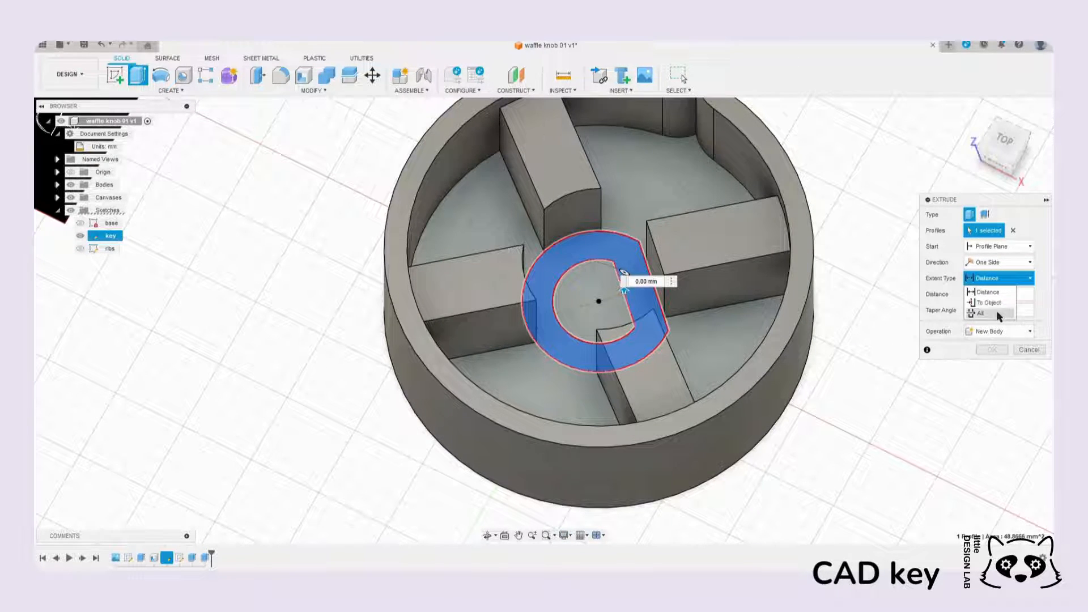
left_click(990, 302)
left_click(795, 196)
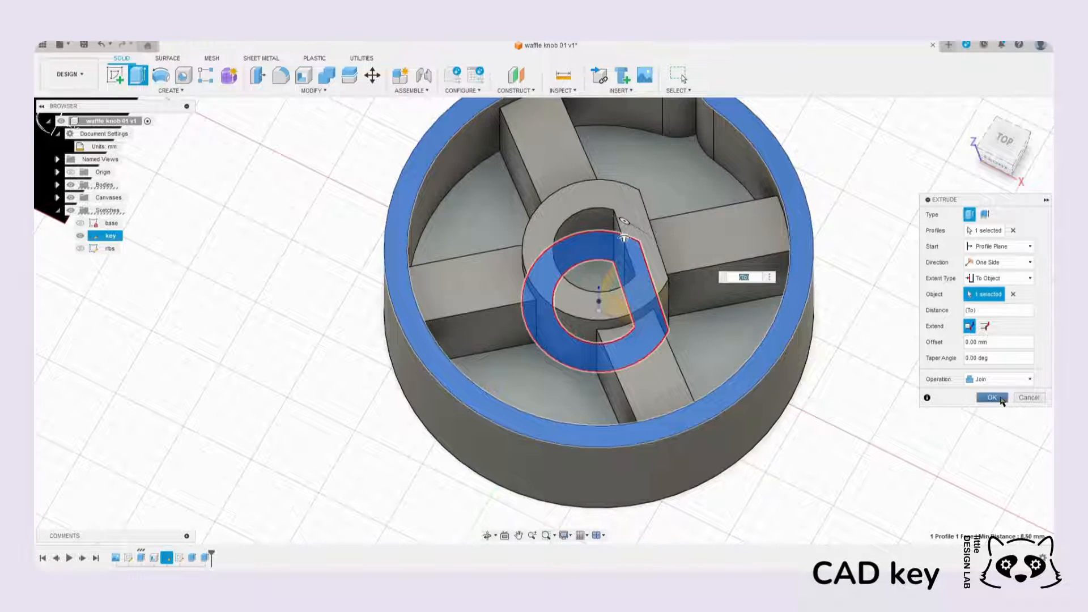
left_click(992, 398)
middle_click_drag(797, 436, 811, 383)
left_click(80, 236)
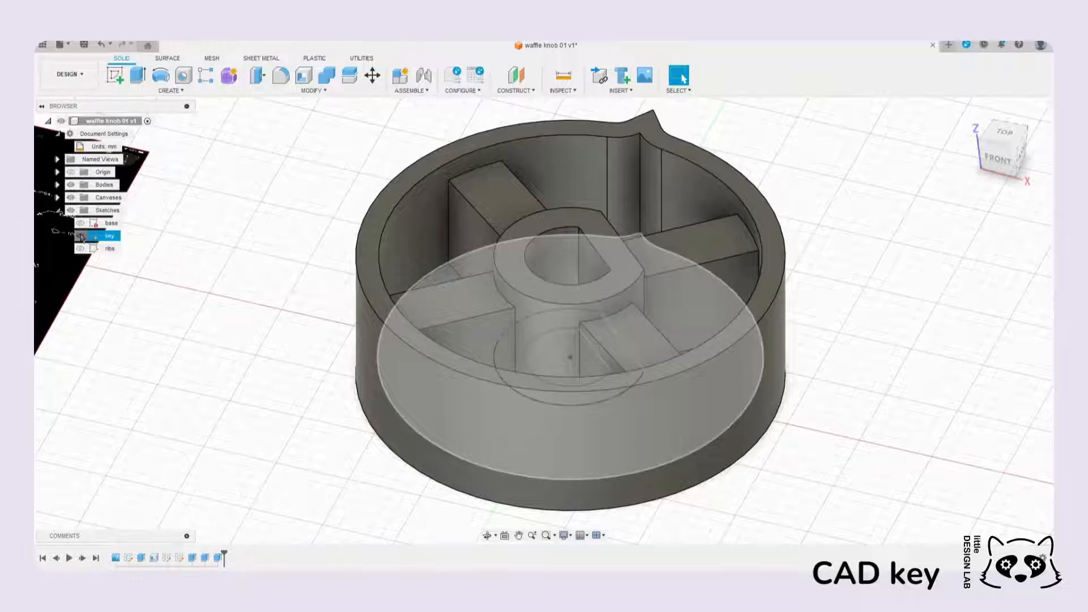
Step: Examine the extruded D-shaped key and its connection to the ribs from several angles
scroll(515, 334, "down", 2)
scroll(514, 334, "down", 3)
middle_click_drag(515, 333, 600, 280, "shift")
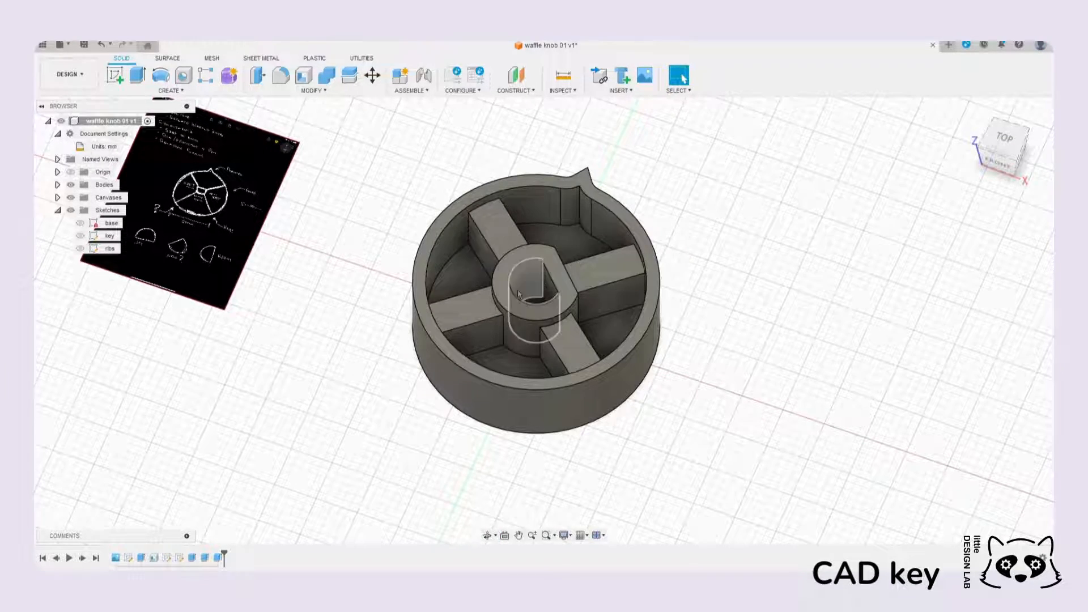
middle_click_drag(533, 299, 517, 267, "shift")
scroll(596, 255, "up", 3)
middle_click_drag(593, 261, 603, 311, "shift")
middle_click_drag(705, 355, 621, 306, "shift")
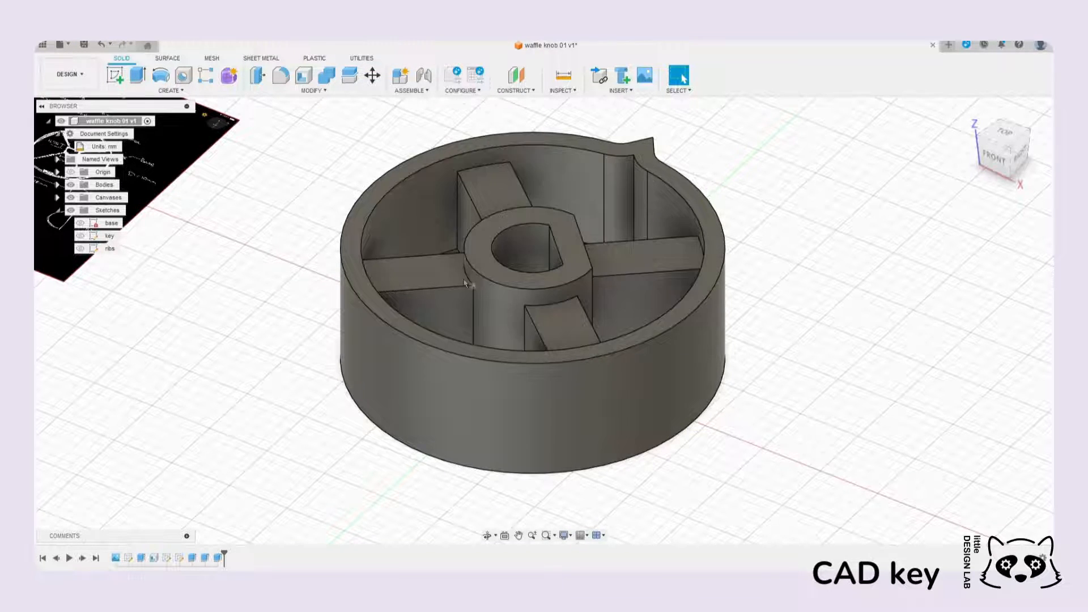
left_click_drag(590, 268, 670, 296)
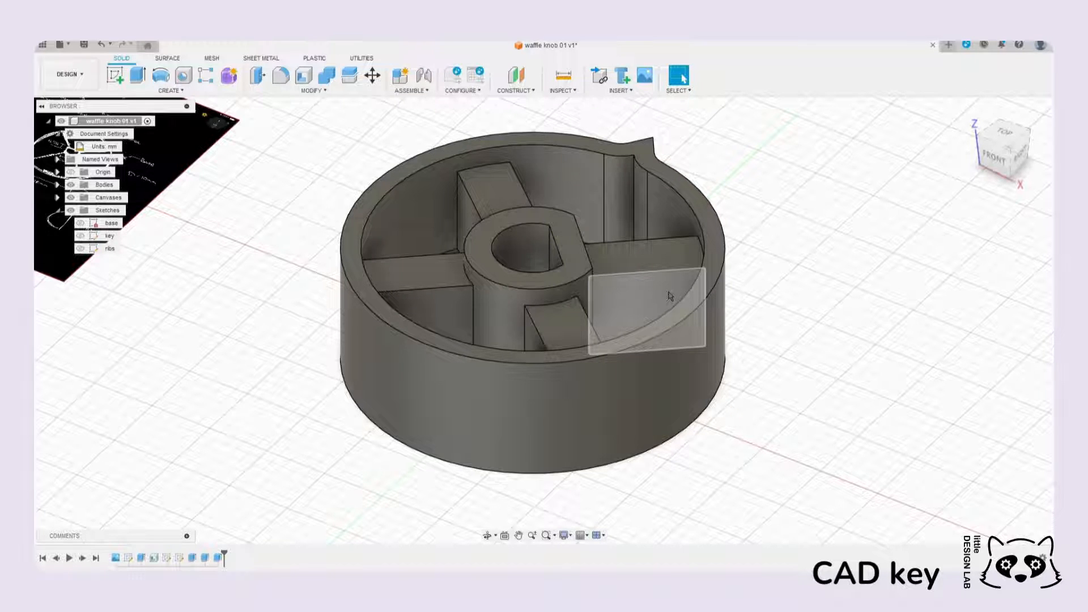
left_click_drag(592, 344, 594, 344)
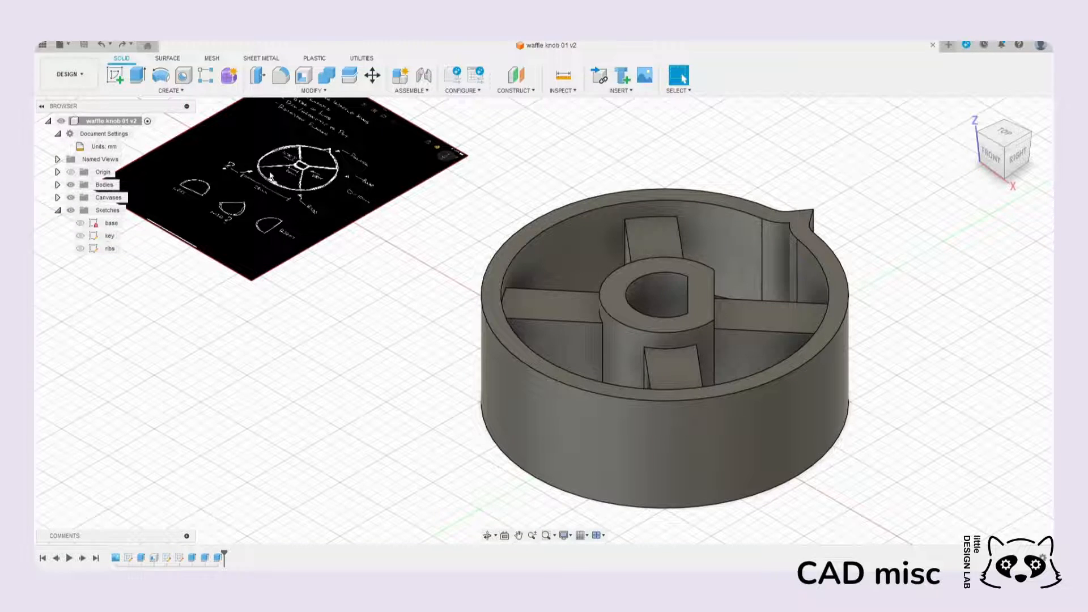
Step: Consult the drawing on the reference canvas and create a new sketch on the top face of the knob's outer rim
scroll(271, 177, "up", 5)
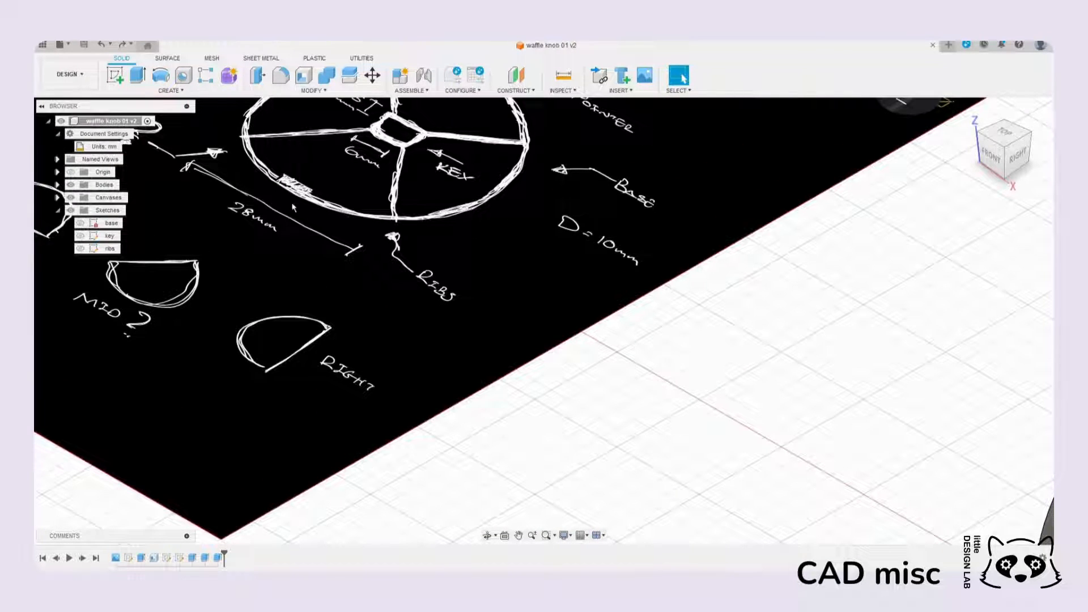
scroll(304, 195, "down", 5)
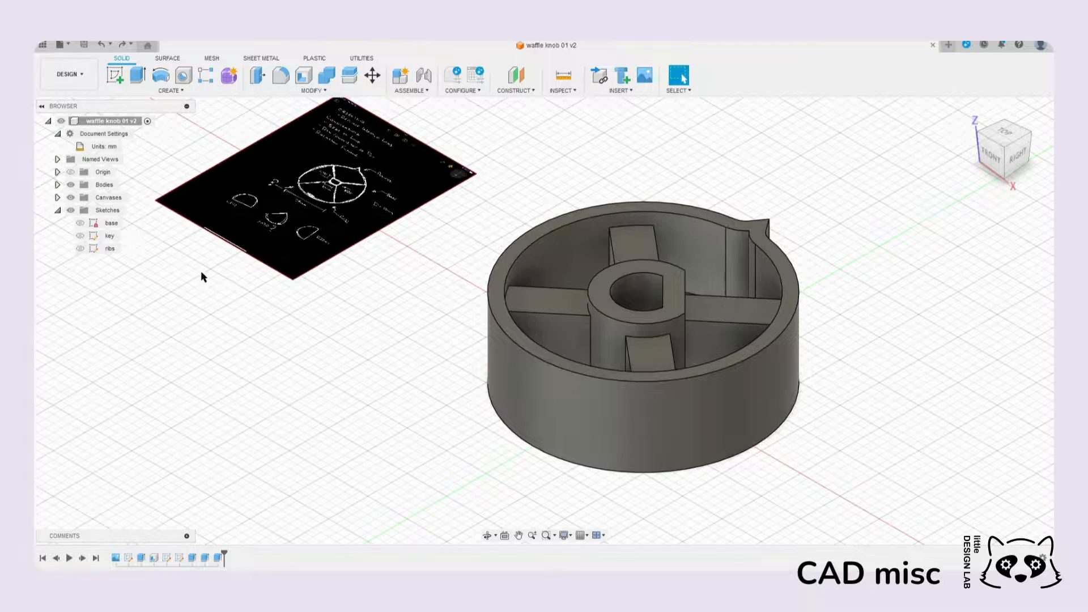
left_click(115, 75)
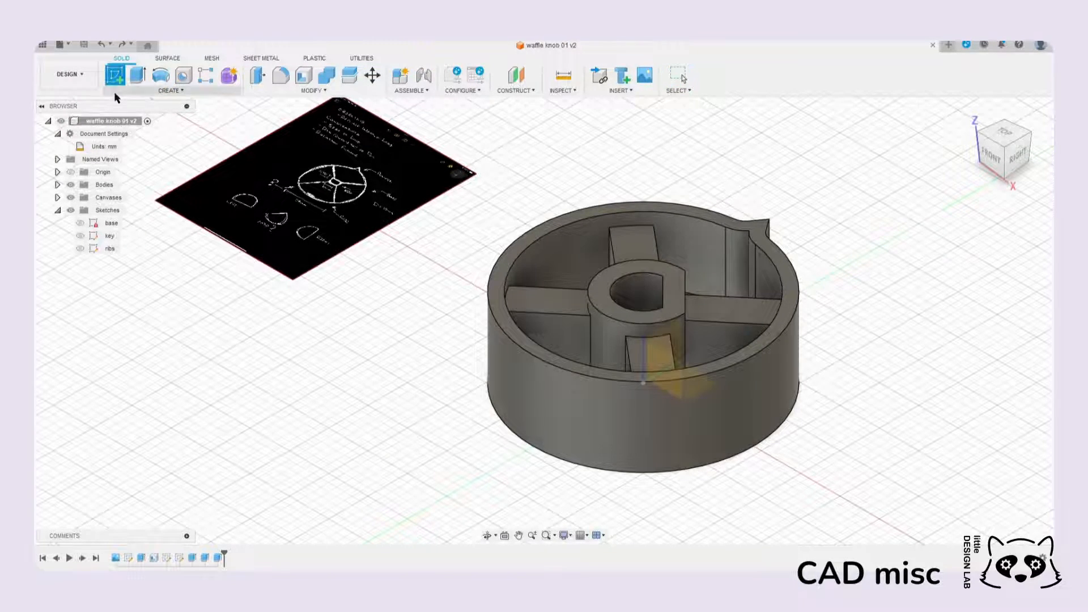
left_click(537, 239)
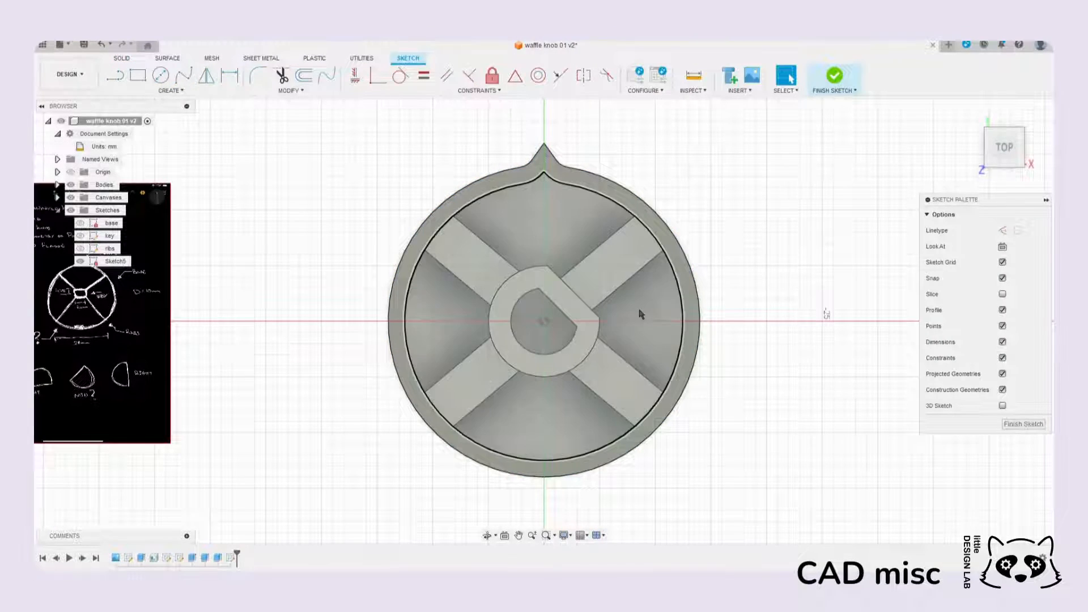
mouse_move(532, 348)
middle_mouse_down()
mouse_move(632, 253)
mouse_move(609, 315)
middle_mouse_up()
scroll(622, 285, "up", 2)
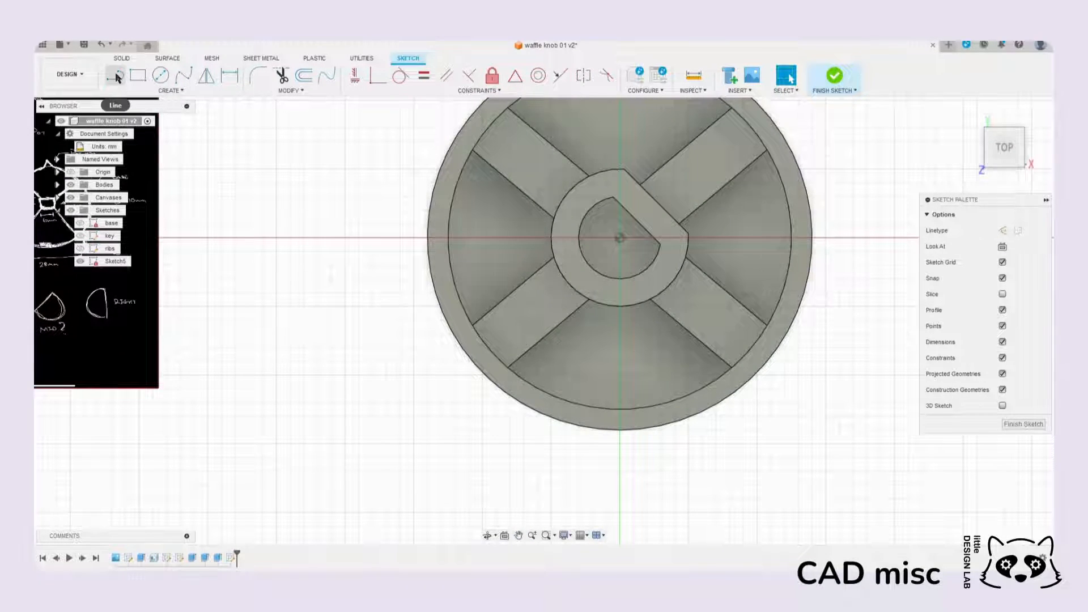
Step: Draw a vertical line about 8 mm long from the knob's centre toward the rim and convert it to construction geometry
left_click(115, 73)
left_click(620, 238)
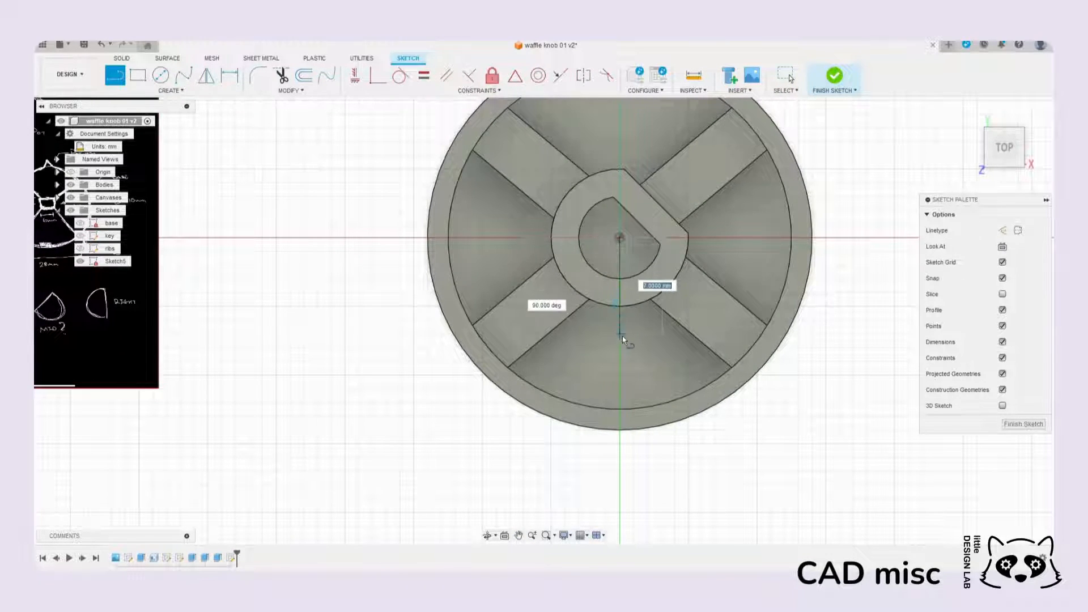
left_click(620, 348)
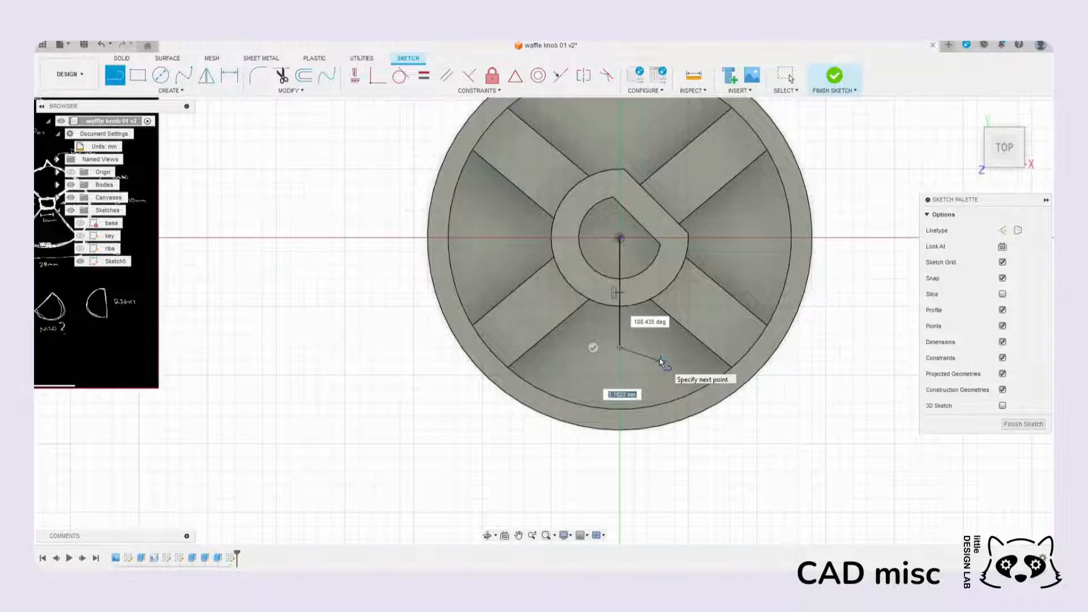
key("Escape")
left_click(620, 329)
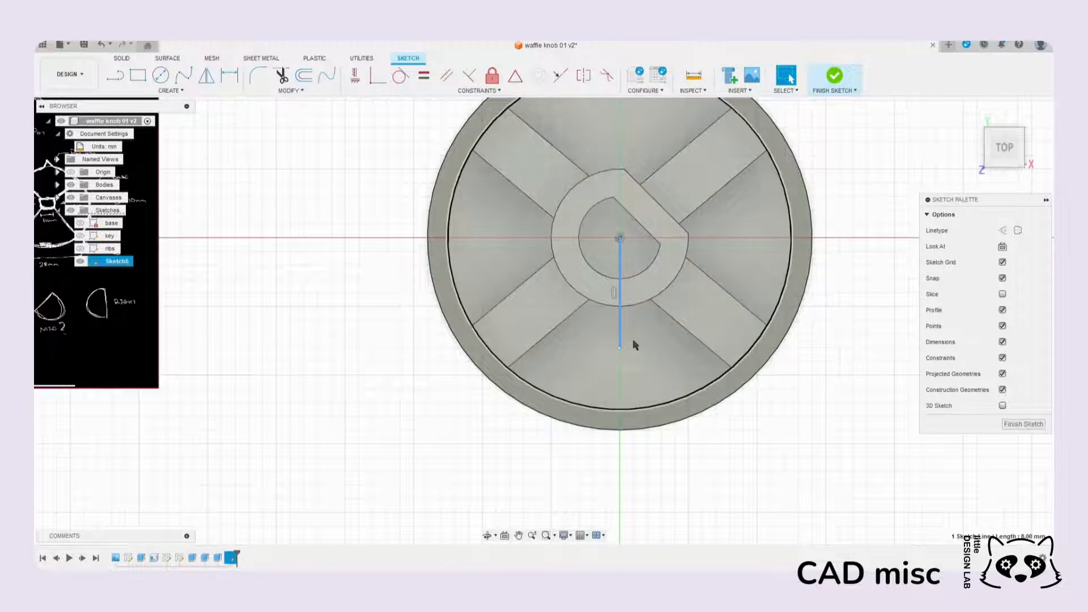
left_click(1003, 230)
left_click(777, 502)
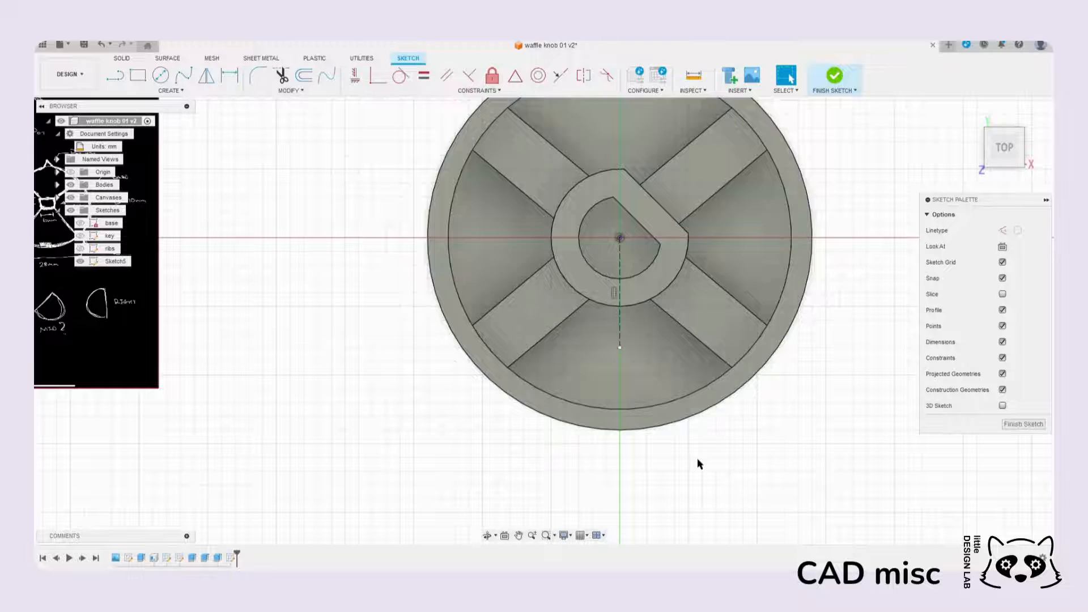
Step: Draw a slanted line about 14 mm long from the knob's centre to the rim's outer edge, beside the vertical construction line
left_click(114, 78)
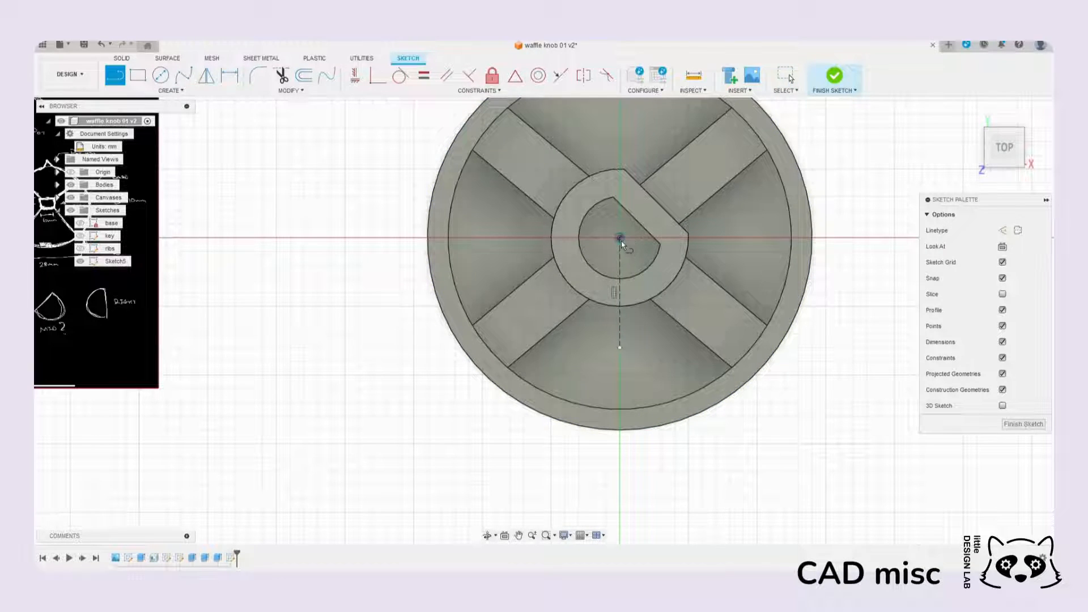
left_click(620, 238)
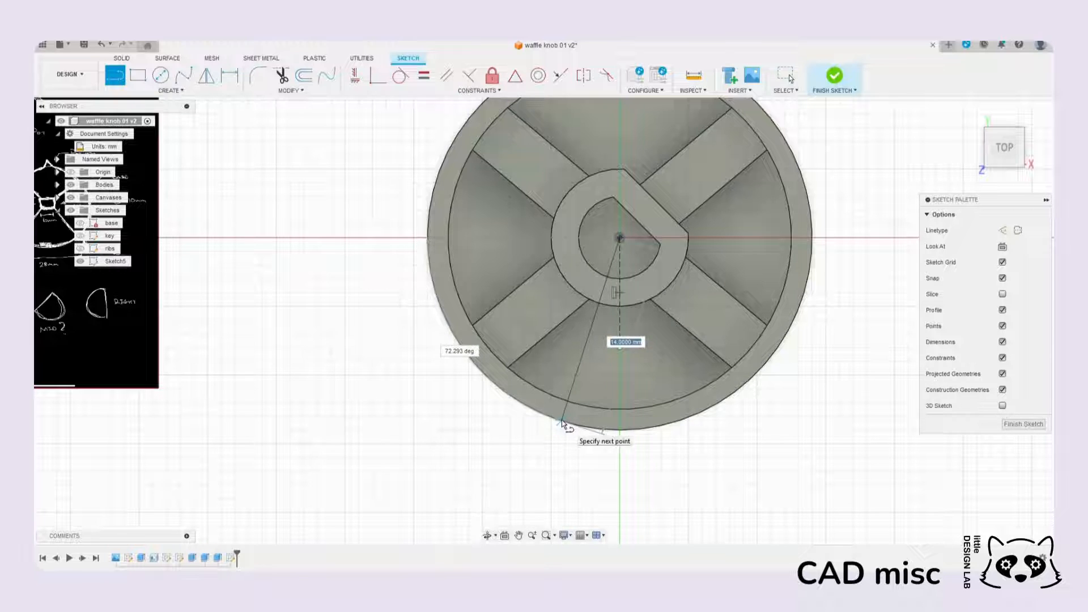
left_click(562, 420)
key("Escape")
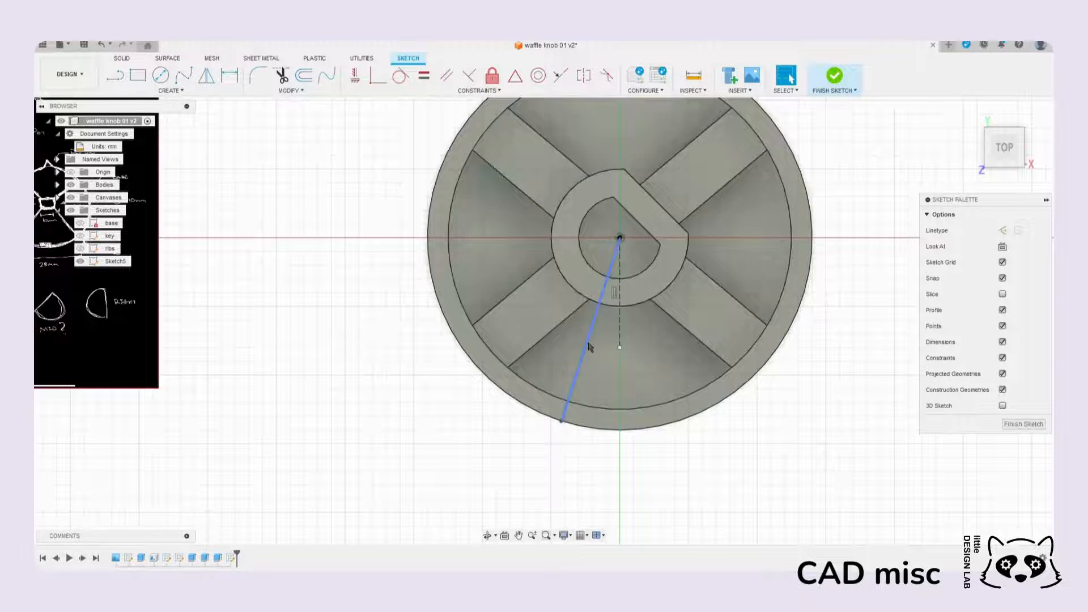
left_click(588, 347)
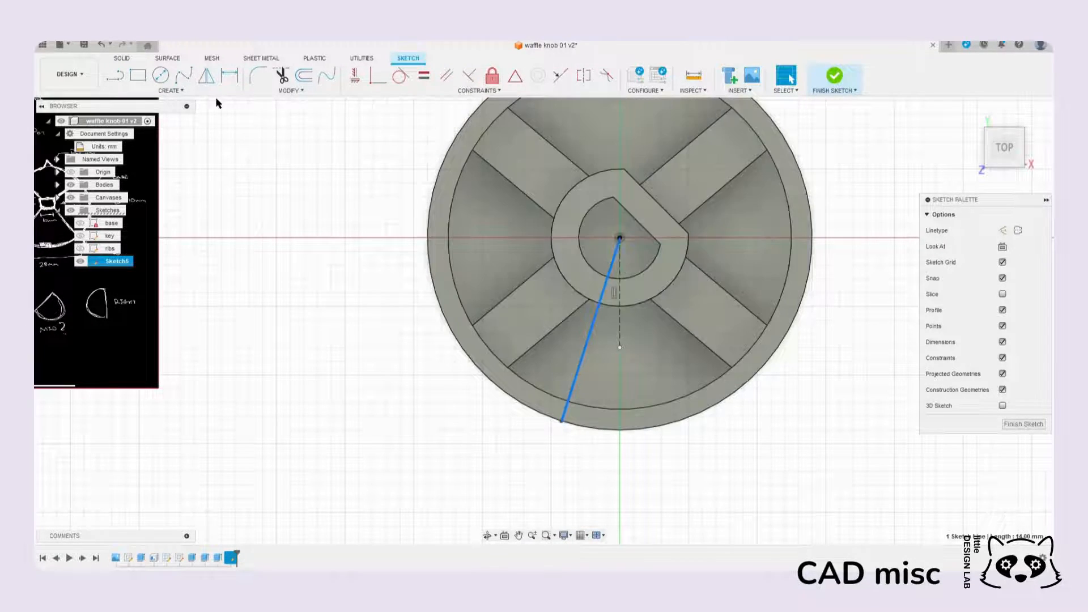
left_click(206, 75)
left_click(621, 326)
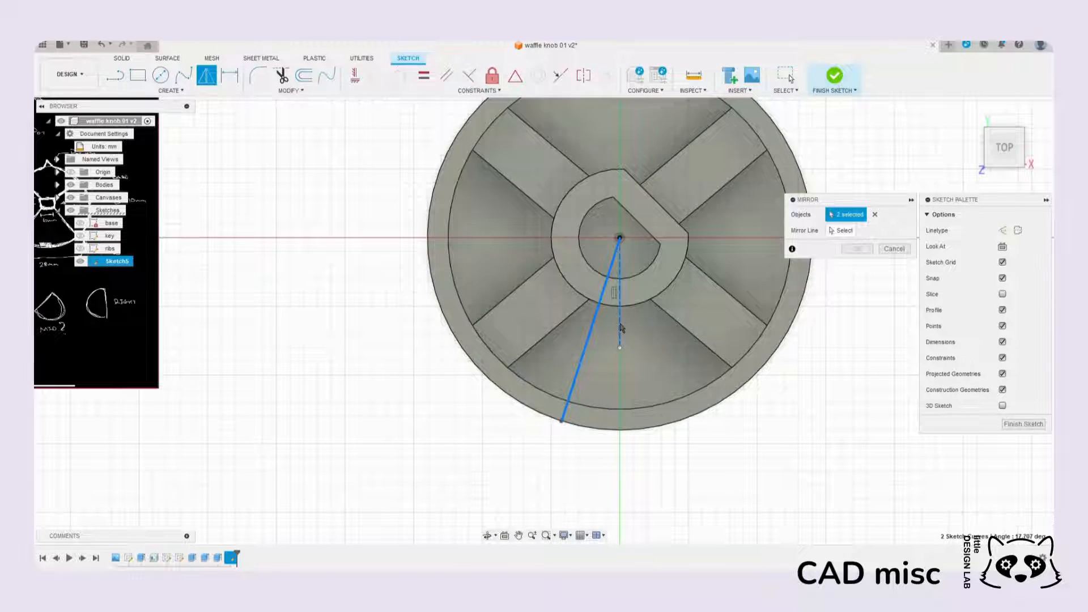
key("Escape")
Step: Mirror the slanted line about the vertical construction line
left_click(207, 74)
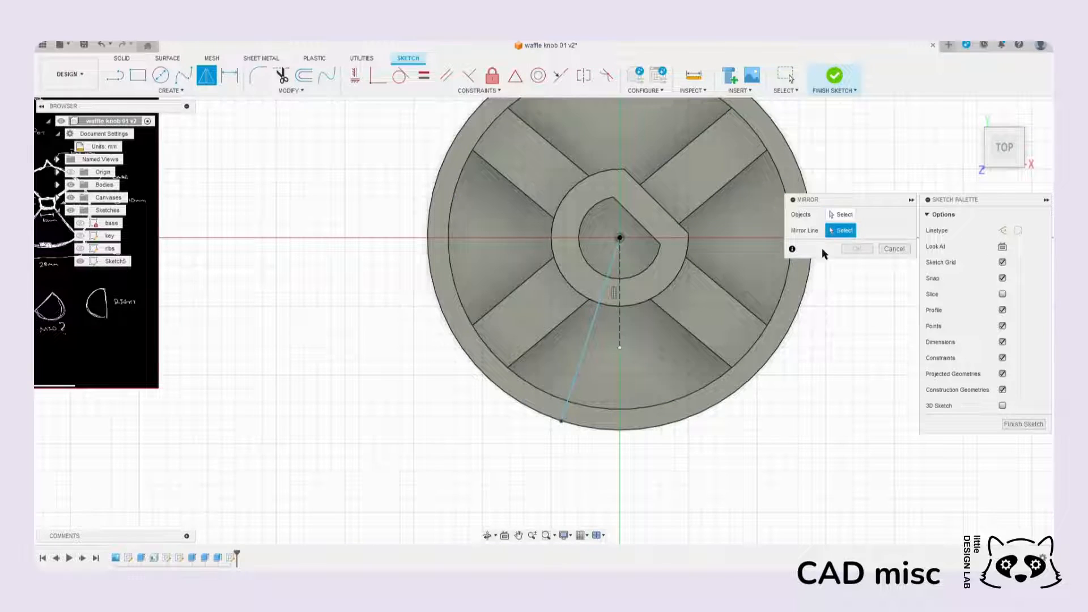
left_click(622, 326)
left_click(841, 214)
left_click(591, 343)
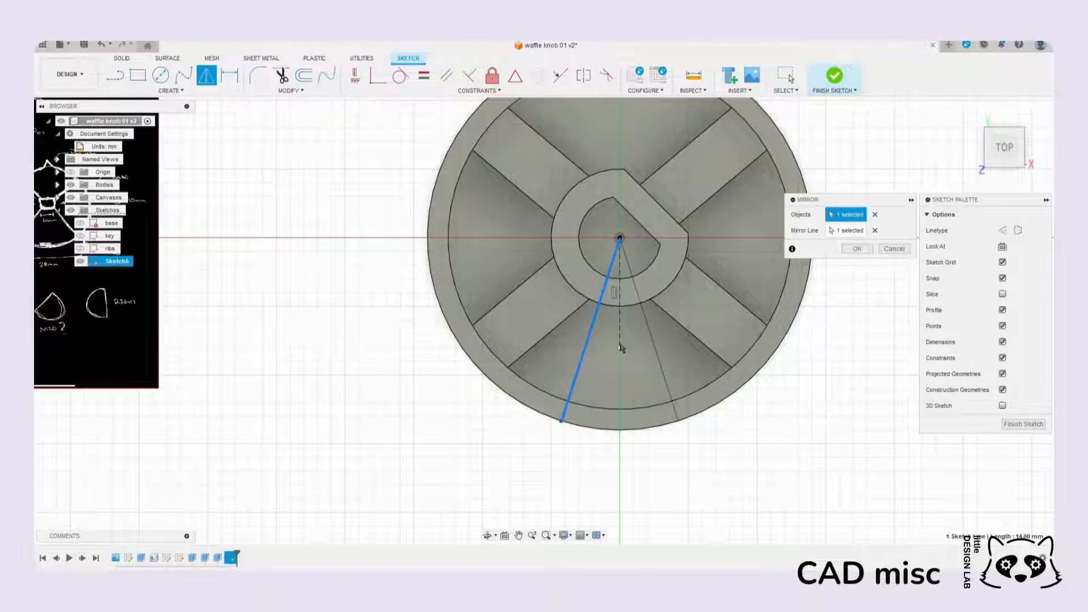
left_click(858, 250)
Step: Draw an arc along the rim's inner edge between the two slanted lines
middle_click_drag(624, 417, 554, 418)
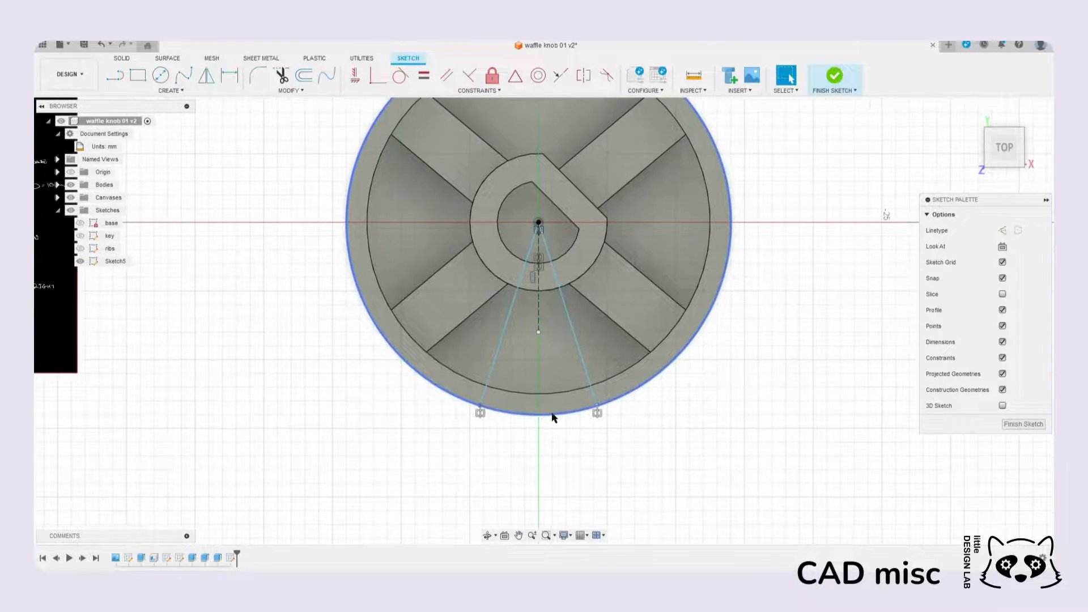
scroll(541, 407, "up", 3)
middle_click_drag(511, 360, 558, 362)
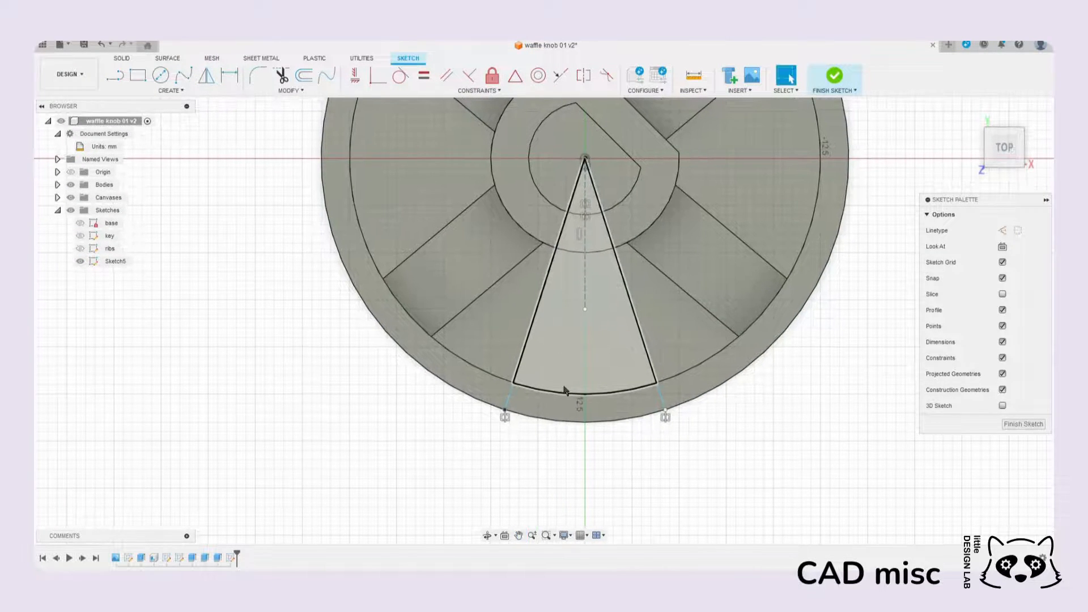
scroll(546, 375, "up", 3)
middle_click_drag(624, 332, 572, 323)
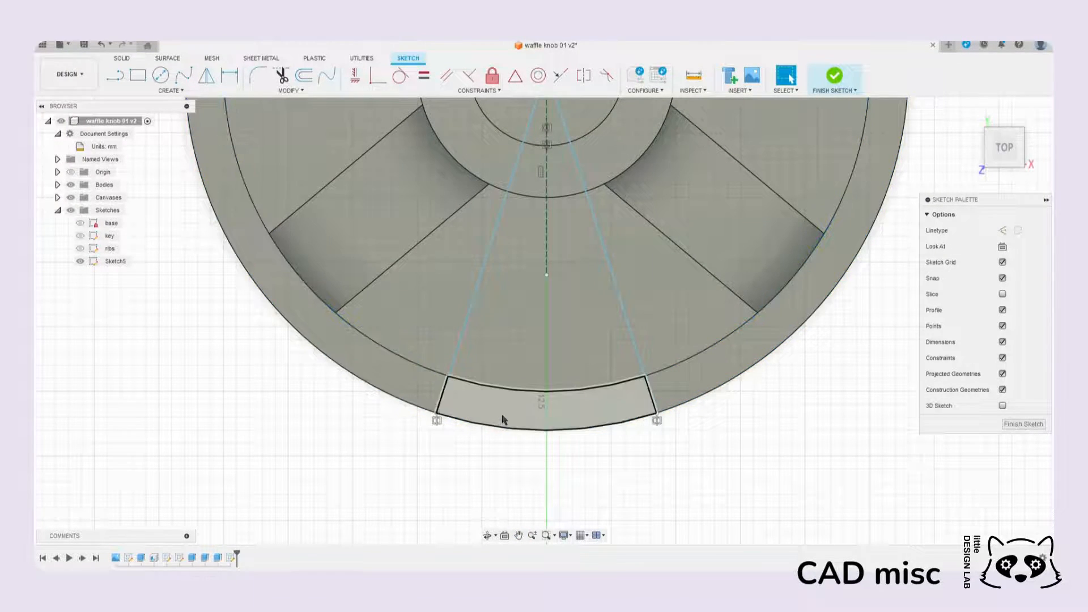
scroll(502, 420, "down", 2)
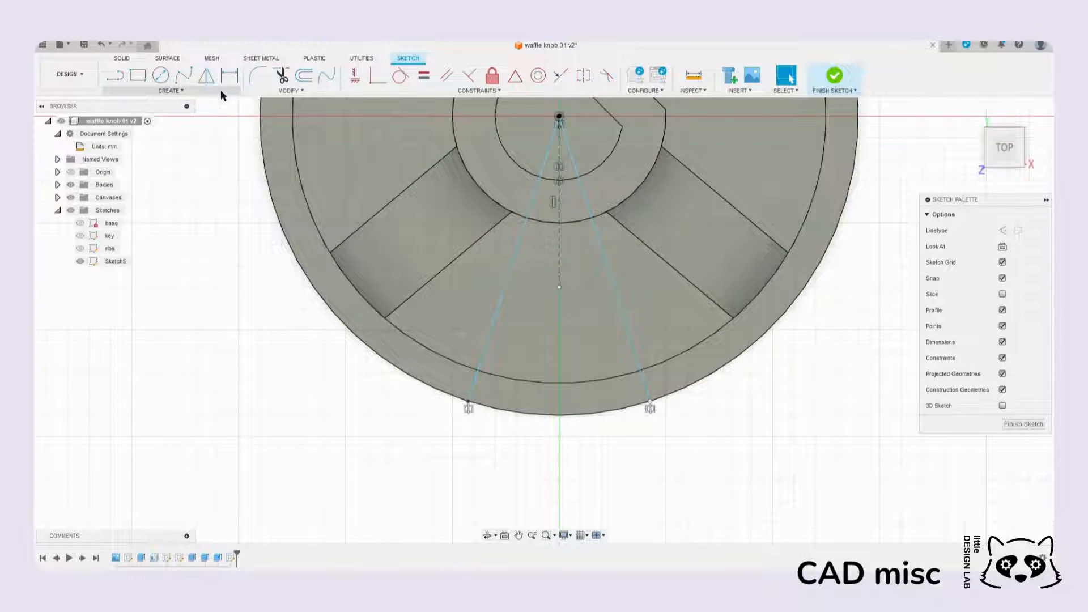
left_click(176, 90)
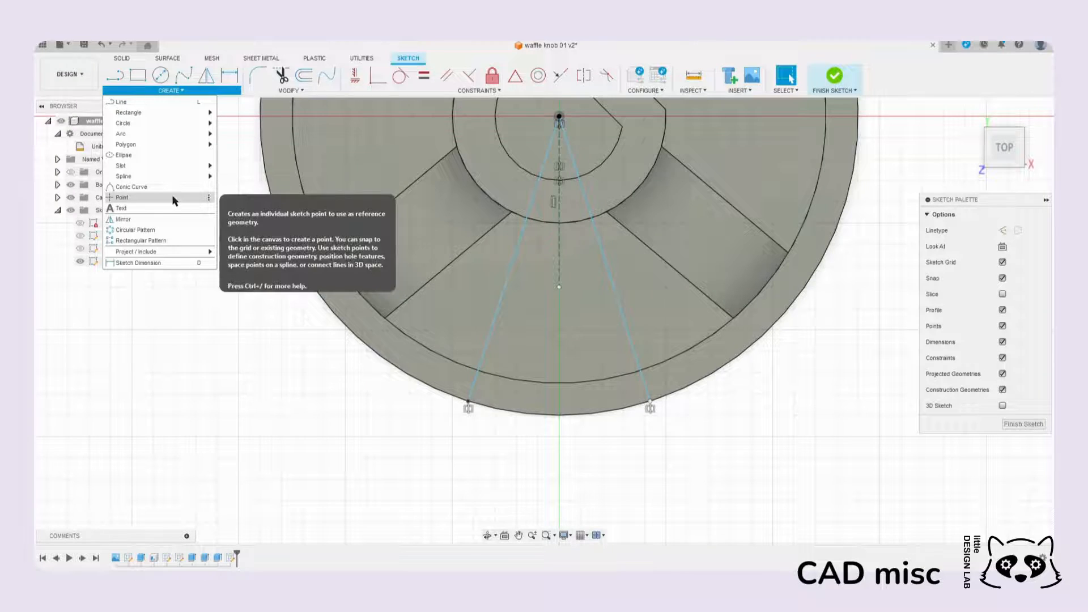
mouse_move(178, 132)
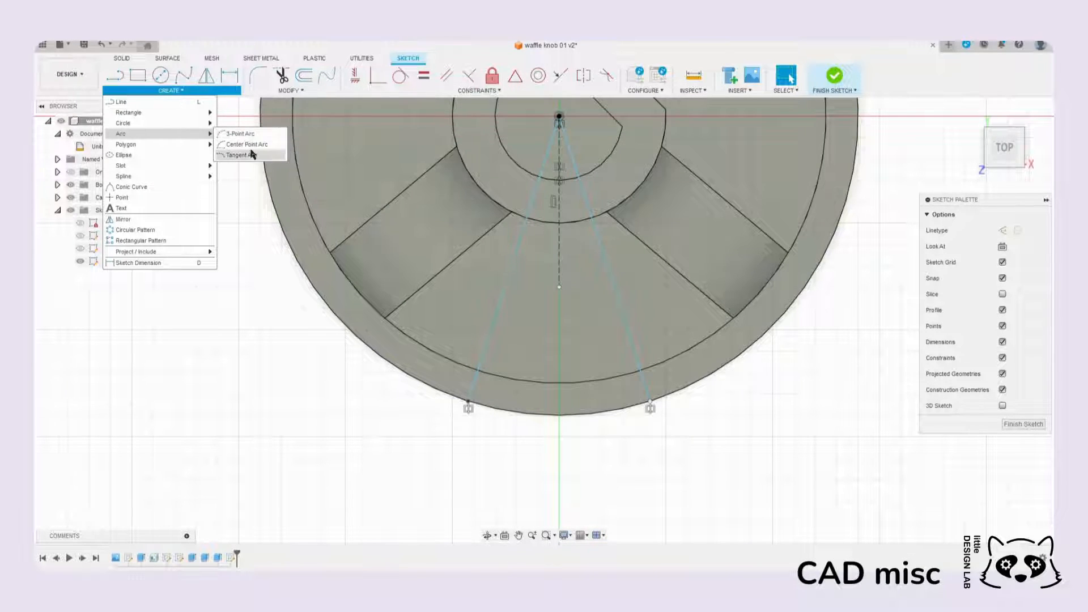
left_click(252, 138)
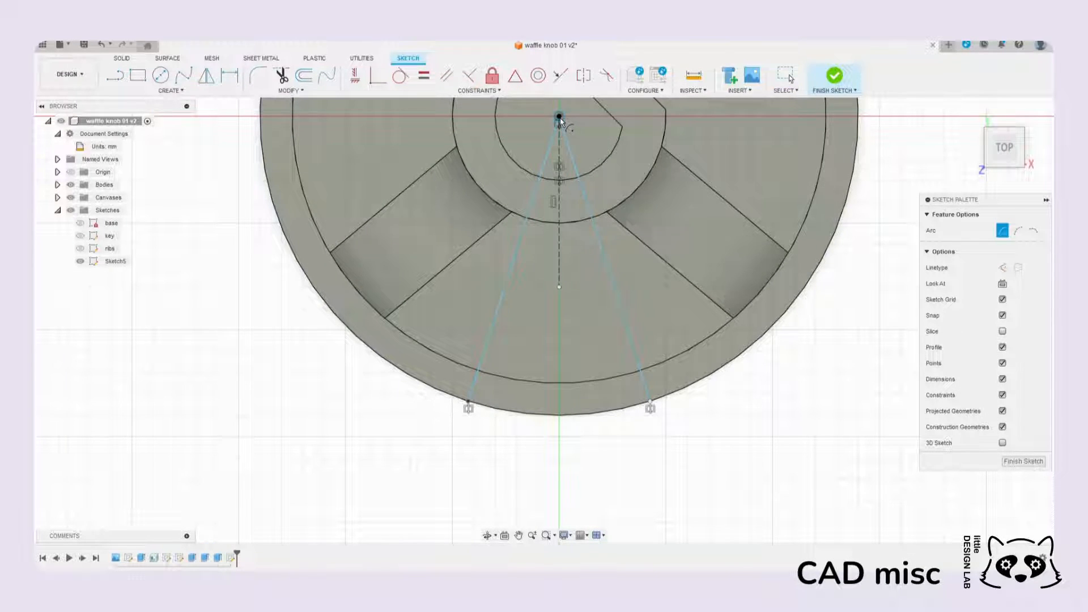
left_click(478, 370)
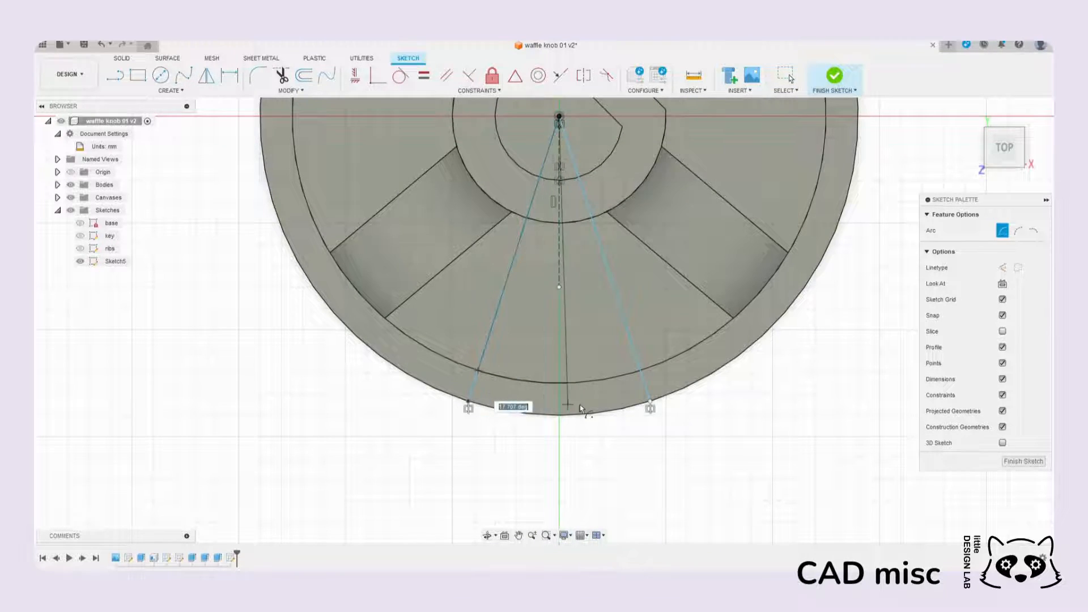
left_click(642, 373)
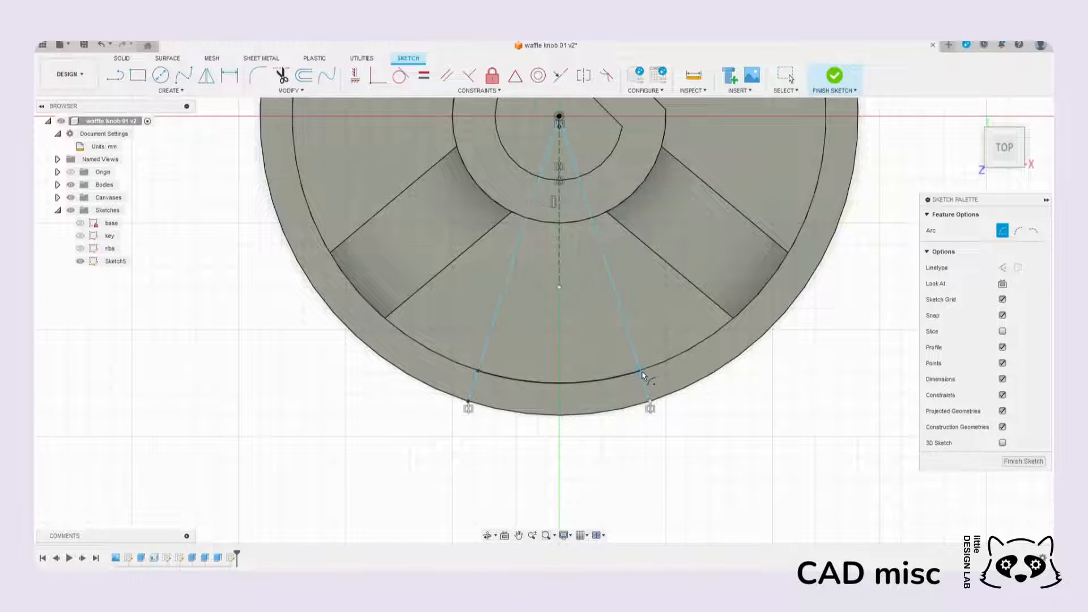
key("Escape")
Step: Offset the inner-edge arc outward by 0.75 mm across the rim face
left_click(573, 383)
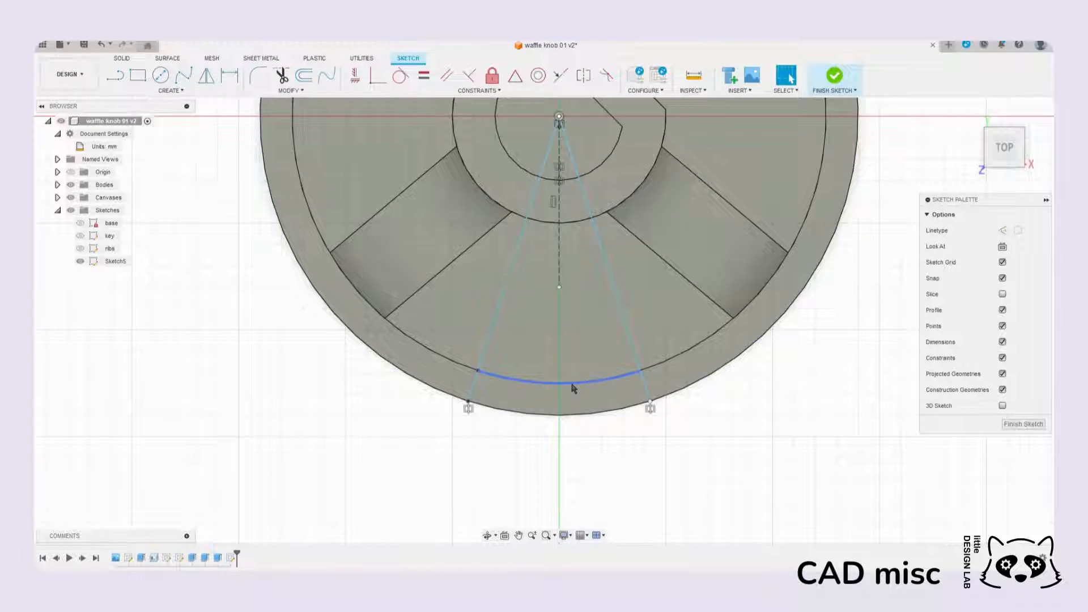
left_click(304, 75)
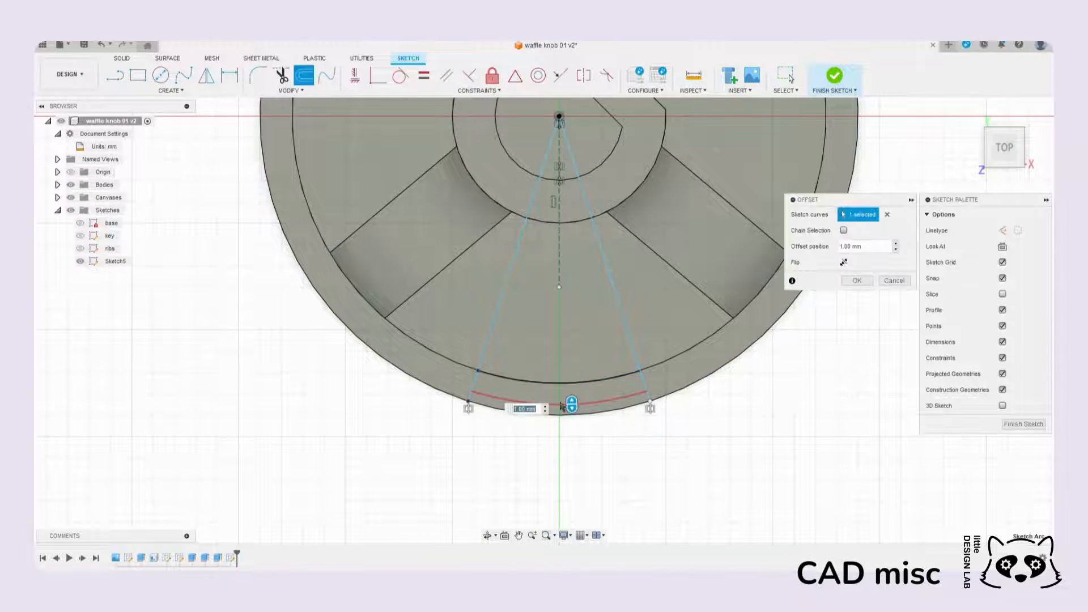
scroll(607, 400, "up", 3)
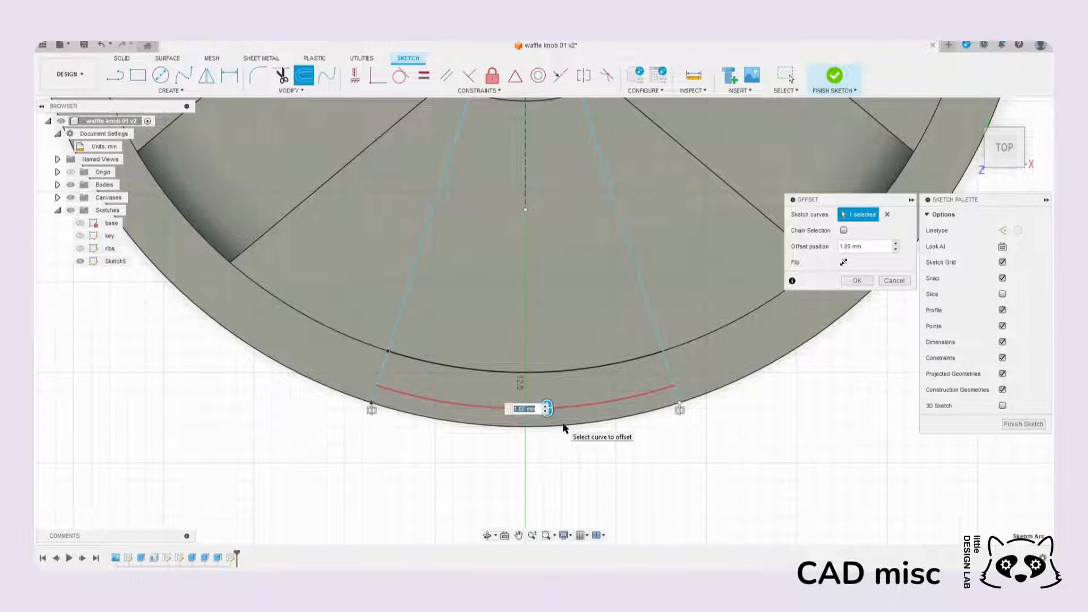
type(".5")
key("Return")
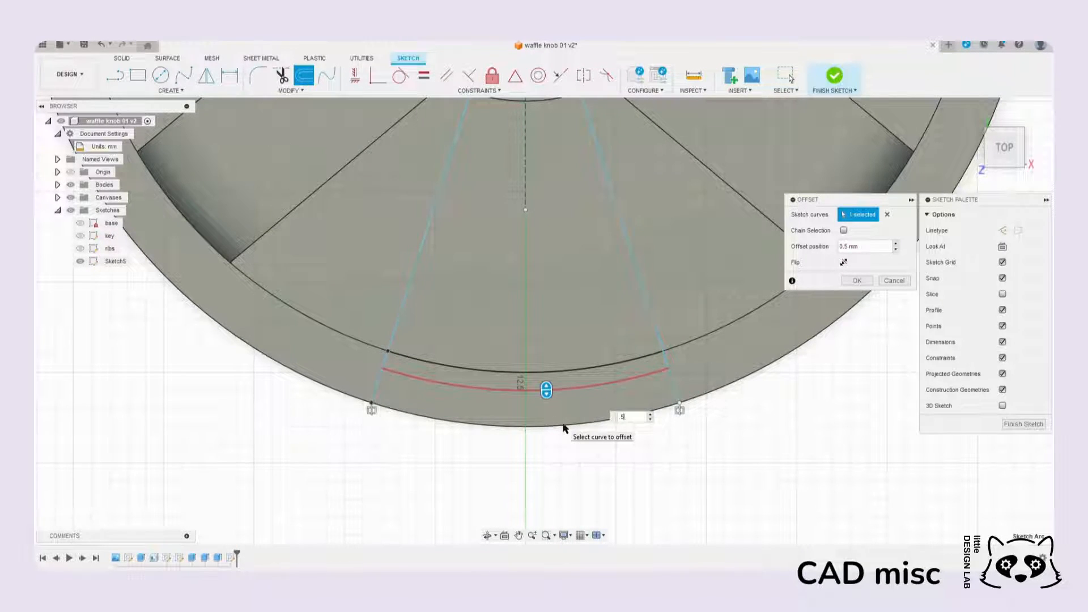
key("Return")
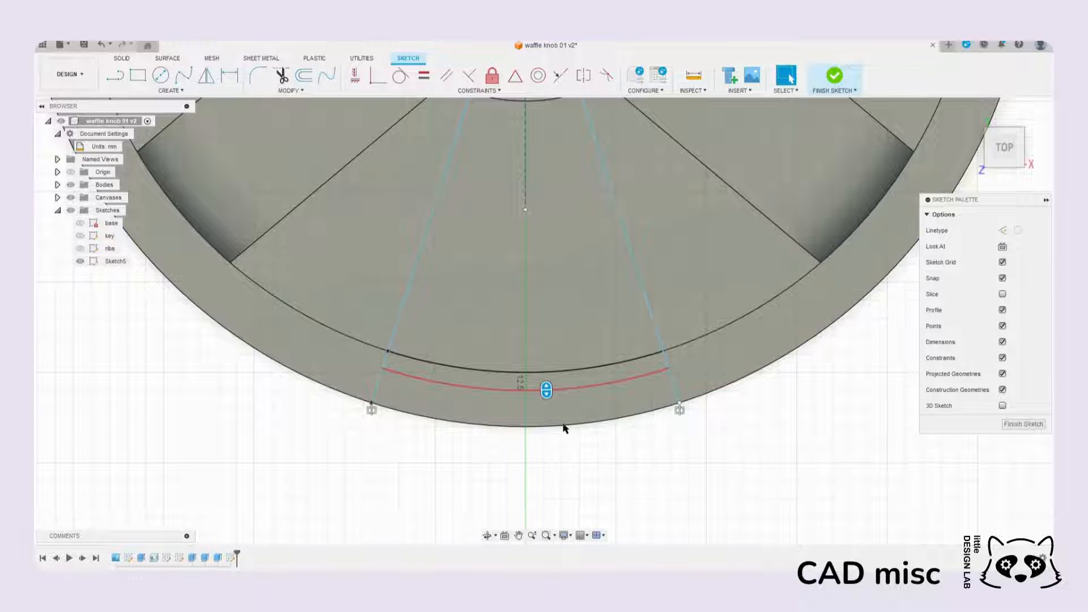
Step: Convert the two slanted lines to construction geometry
scroll(541, 340, "down", 2)
scroll(529, 430, "down", 2)
middle_click_drag(530, 430, 530, 484)
left_click(474, 349)
left_click(597, 375, "shift")
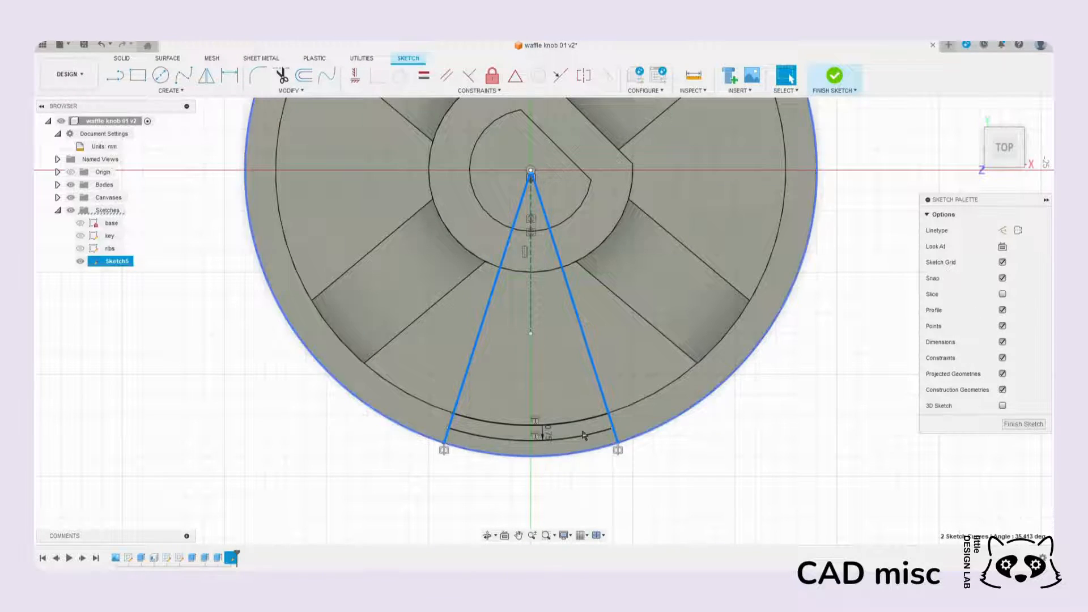
left_click(1003, 231)
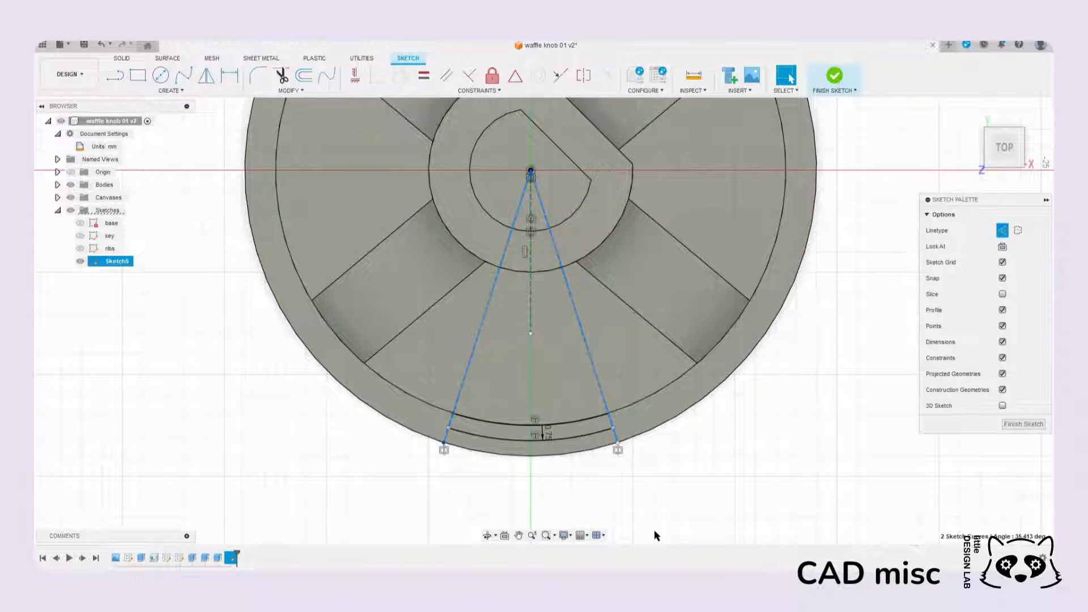
left_click(661, 491)
Step: Try to join the left ends of the two rim arcs with a short line
scroll(718, 451, "up", 2)
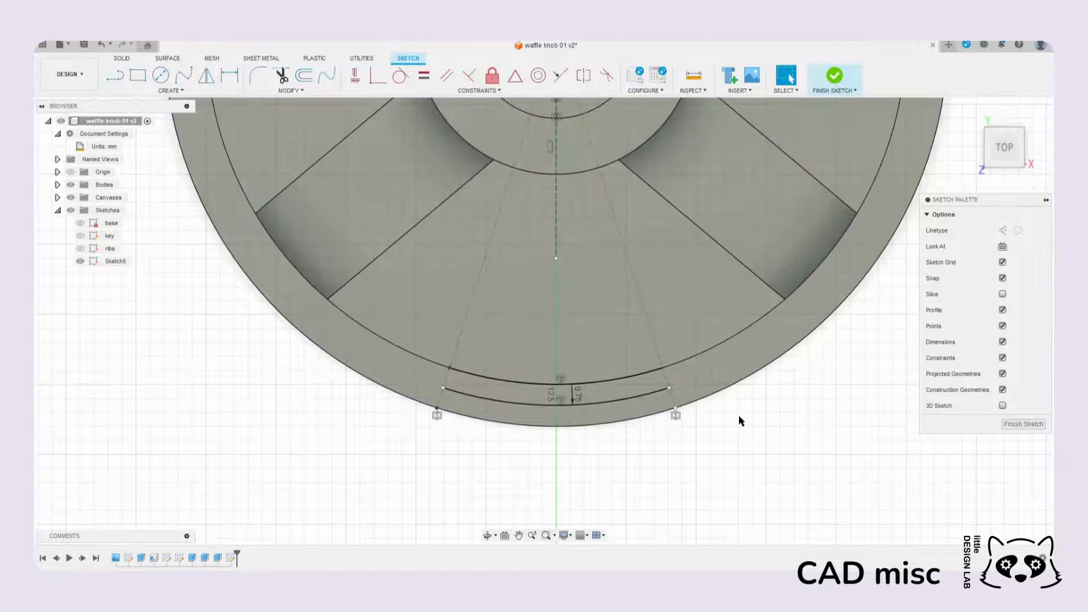
left_click(115, 75)
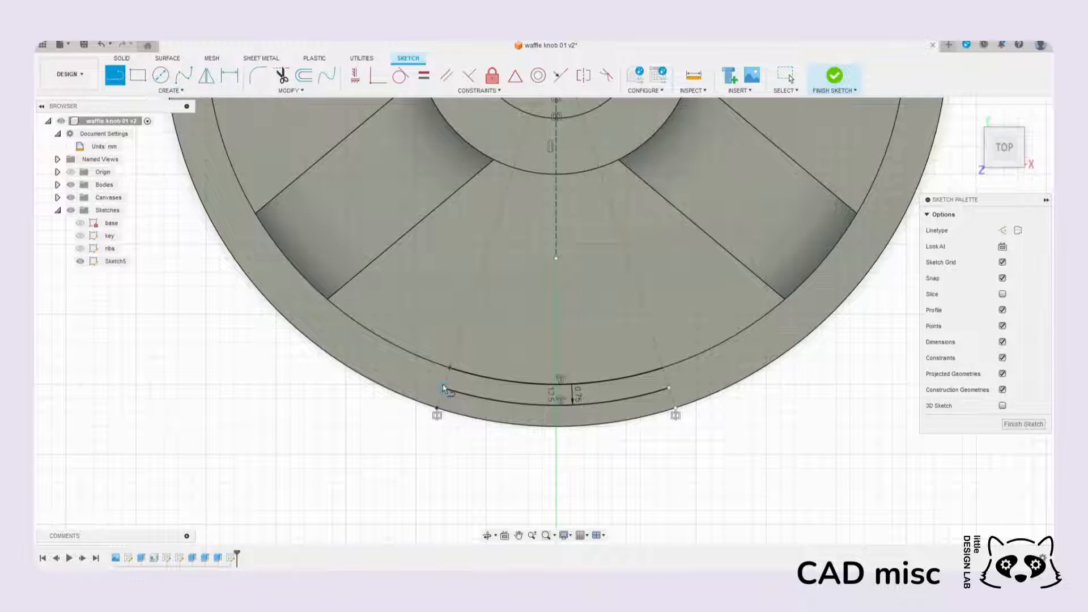
left_click(451, 367)
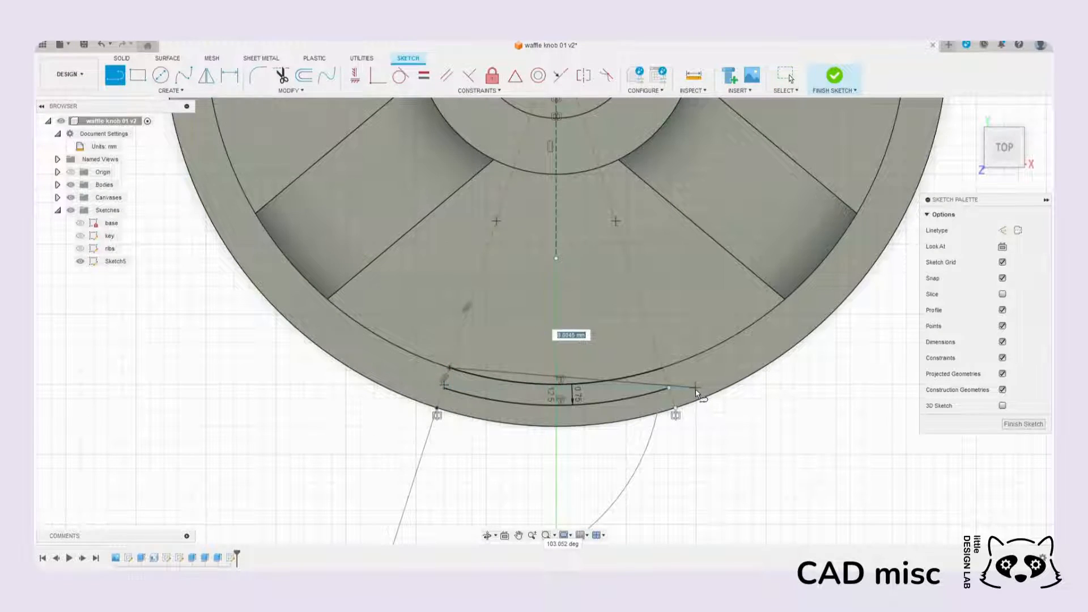
key("Escape")
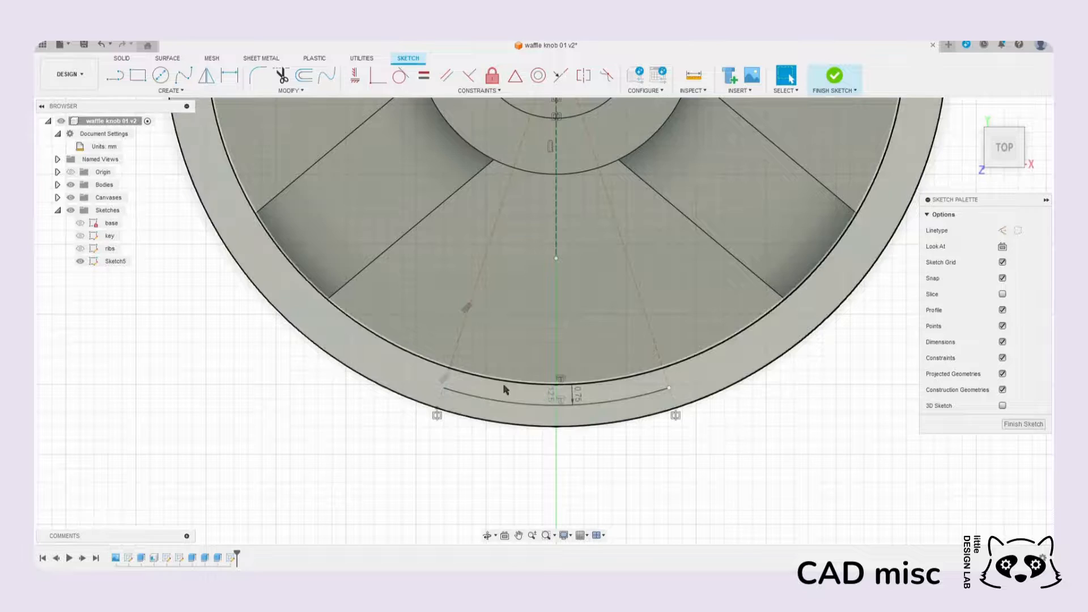
scroll(447, 387, "up", 5)
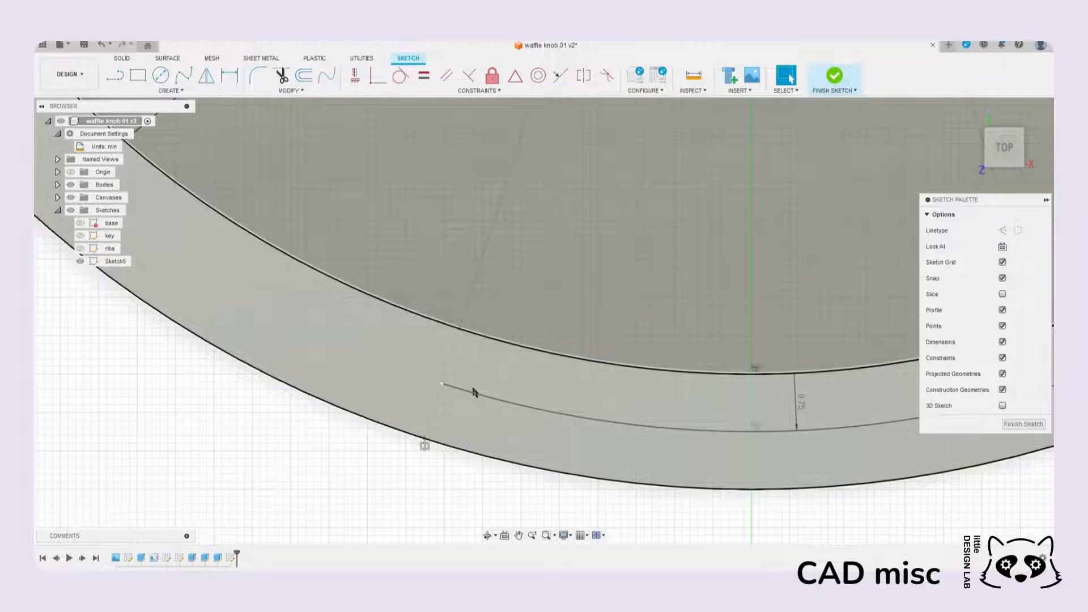
scroll(475, 392, "down", 5)
Step: Close the narrow rim profile by joining the arcs' ends with a short straight line on each side
key("l")
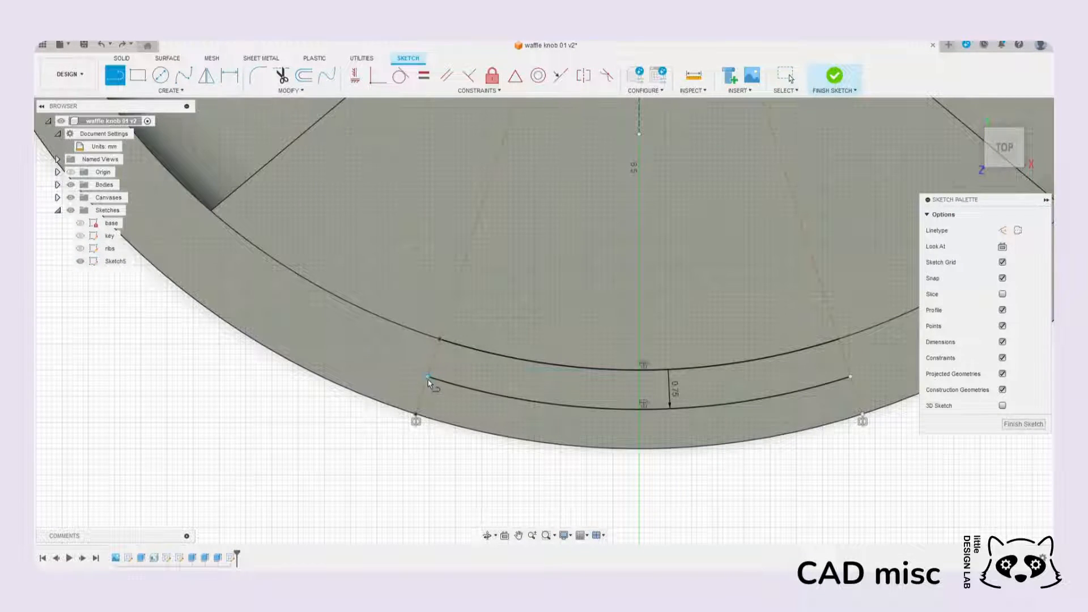
left_click(427, 377)
left_click(441, 341)
key("Escape")
scroll(542, 395, "down", 3)
left_click(768, 386)
left_click(765, 360)
key("Escape")
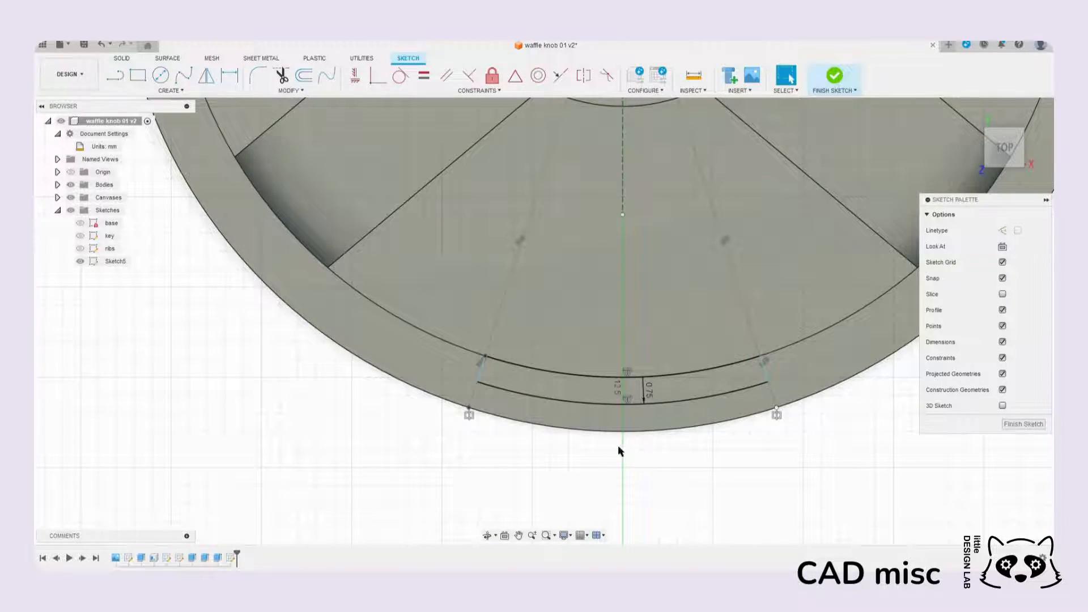
scroll(574, 462, "down", 3)
scroll(555, 422, "up", 3)
scroll(644, 404, "down", 3)
scroll(627, 296, "up", 1)
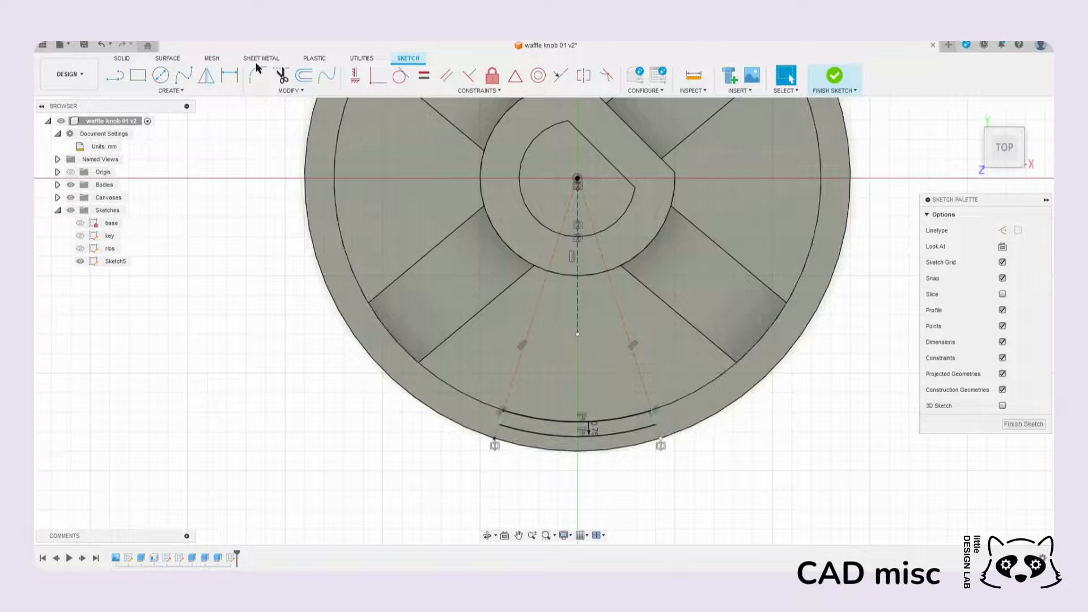
Step: Dimension the angle between the two slanted construction lines and set it to 25°
left_click(222, 81)
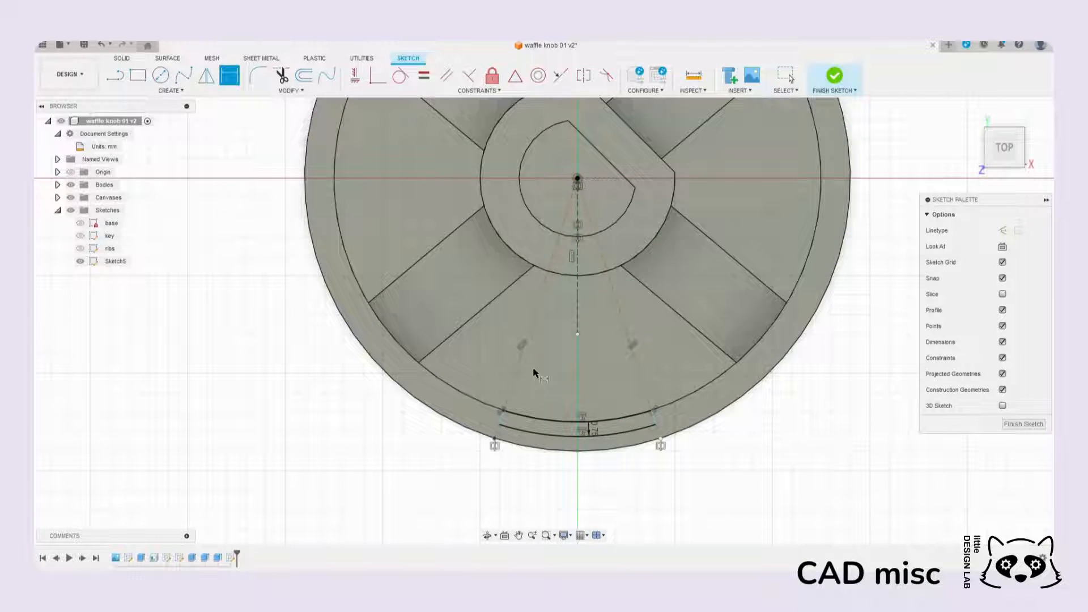
left_click(531, 323)
left_click(626, 328)
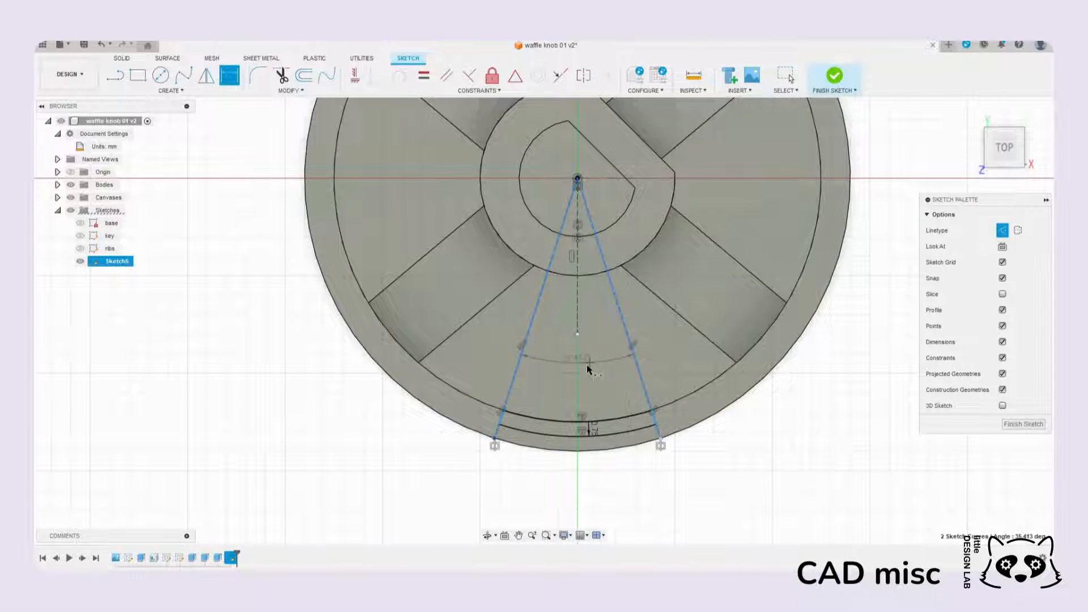
scroll(586, 368, "up", 3)
left_click(581, 366)
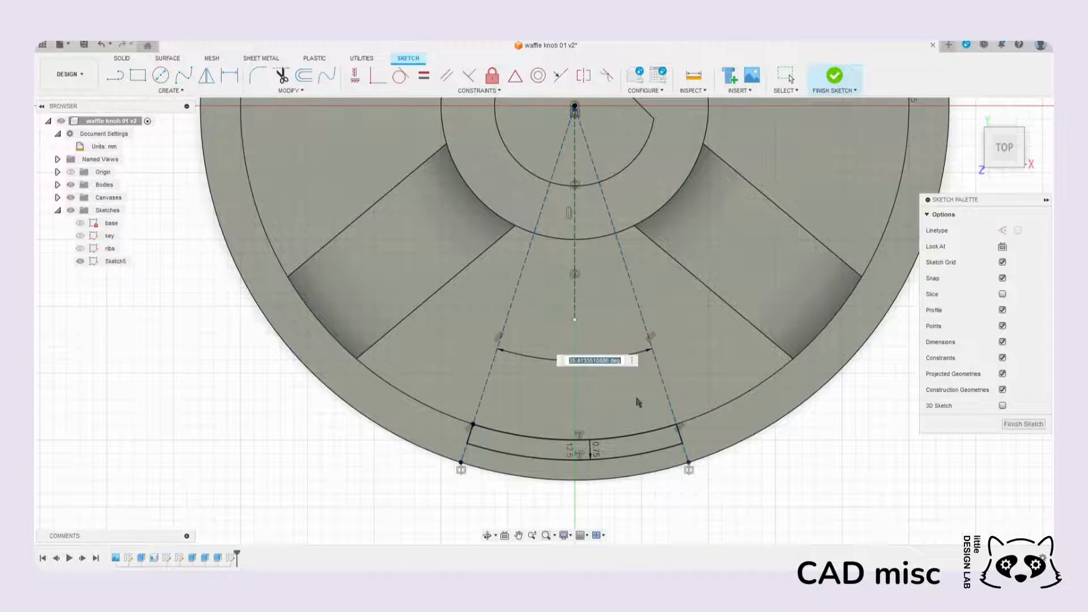
scroll(610, 391, "down", 3)
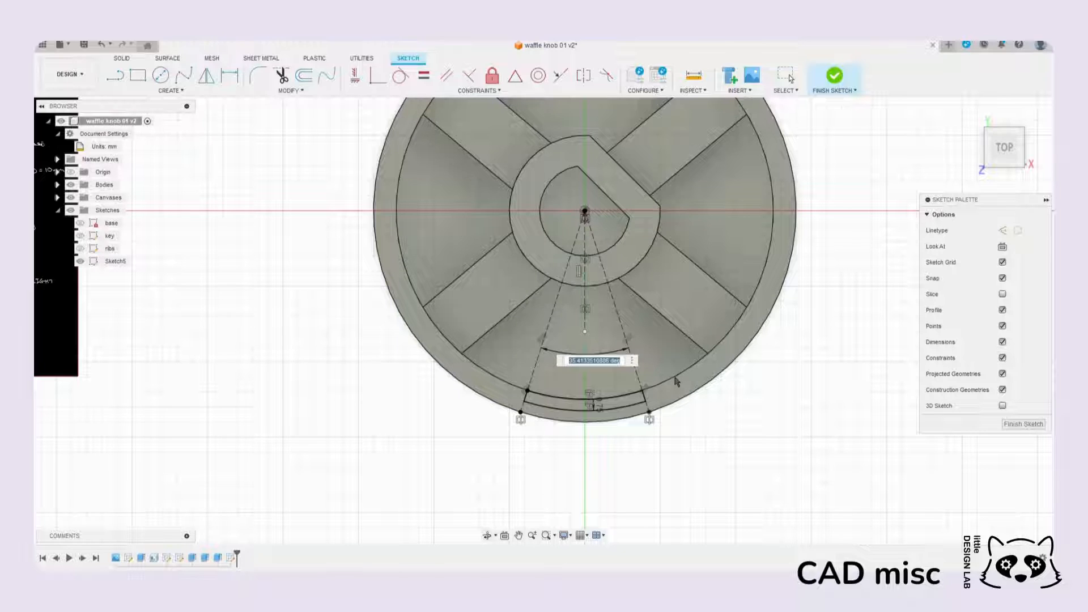
type("25")
key("Return")
Step: Set the angle between the slanted construction lines to 20° and finish the sketch
scroll(628, 367, "up", 2)
double_click(555, 346)
type("20")
key("Return")
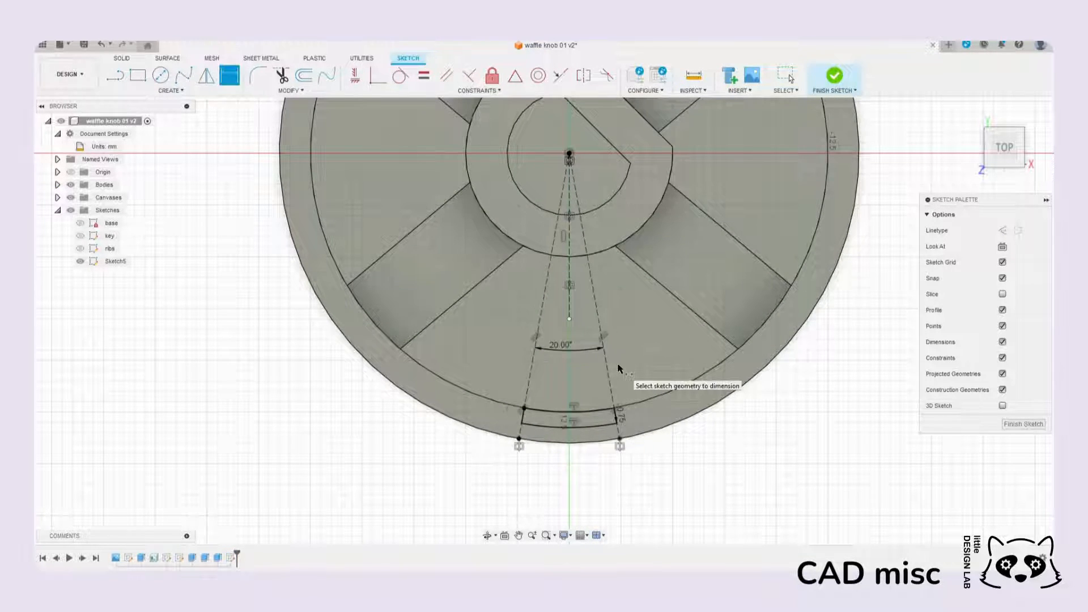
scroll(581, 408, "down", 3)
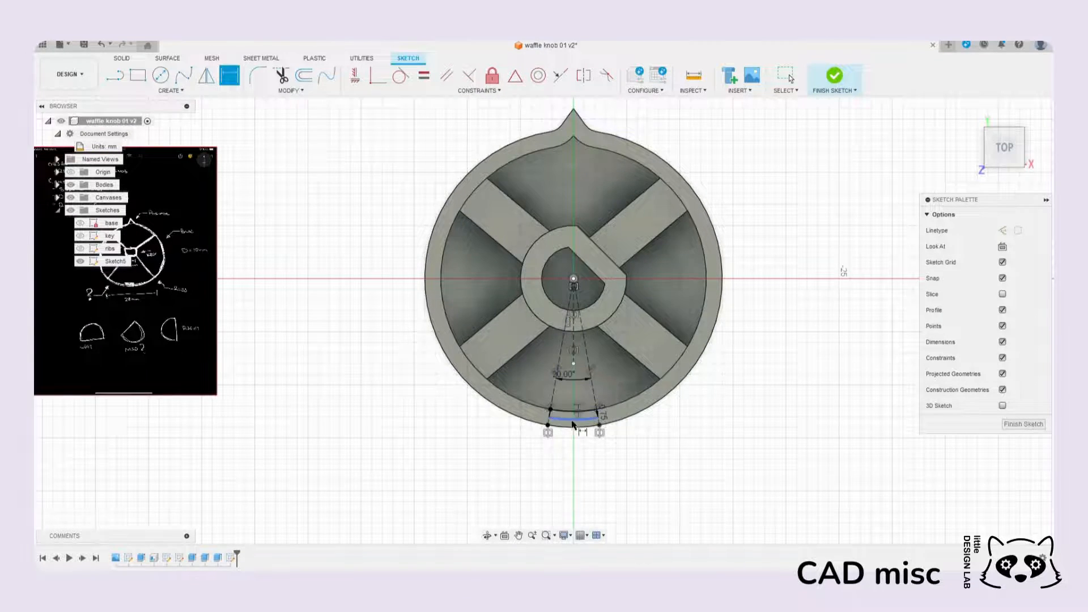
scroll(572, 422, "up", 3)
scroll(564, 407, "up", 1)
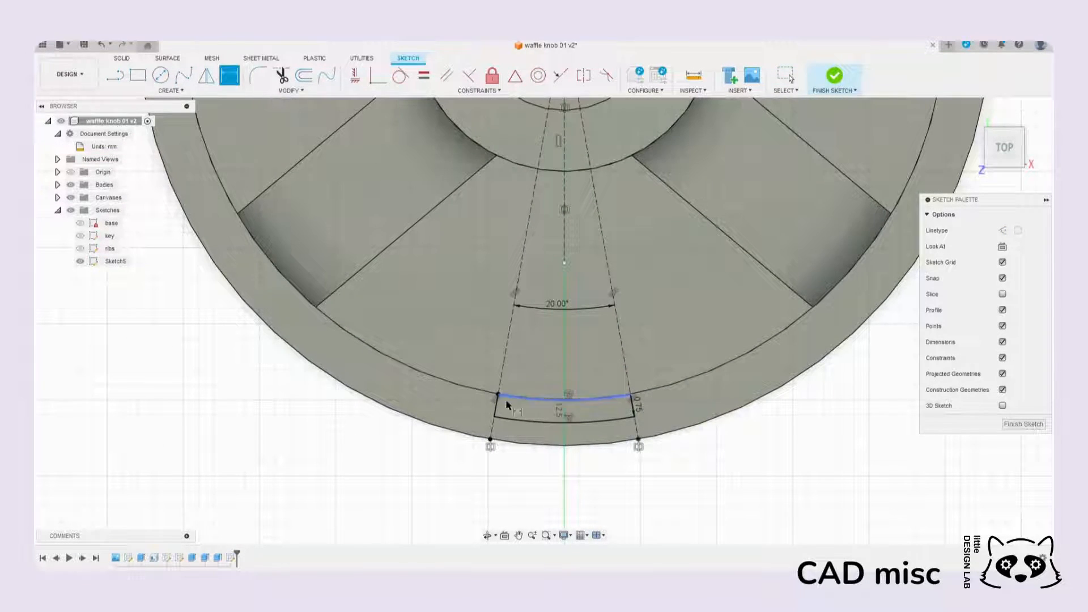
scroll(558, 439, "down", 2)
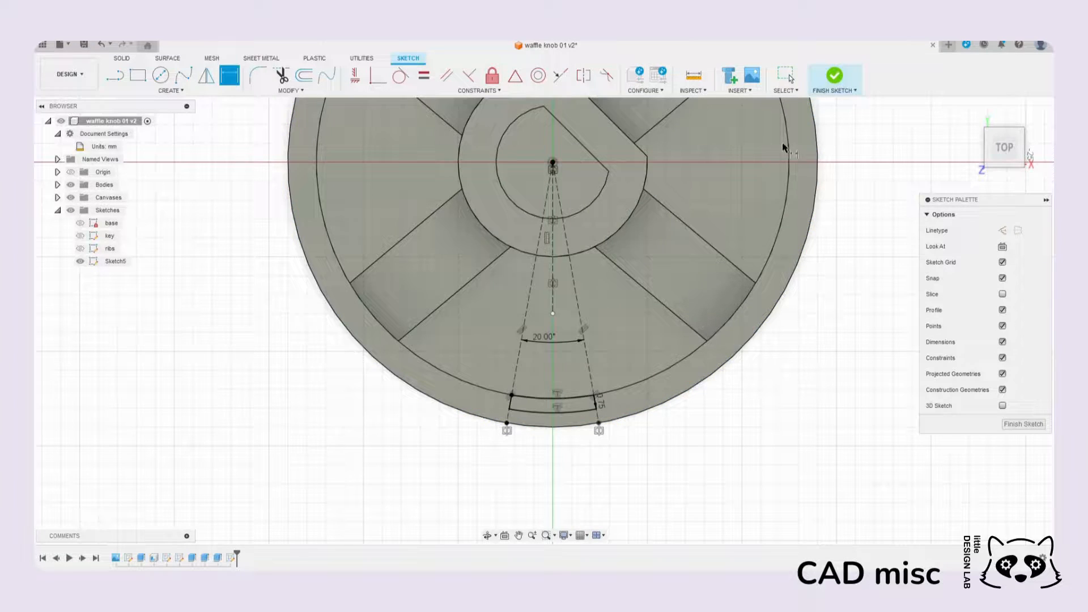
left_click(835, 77)
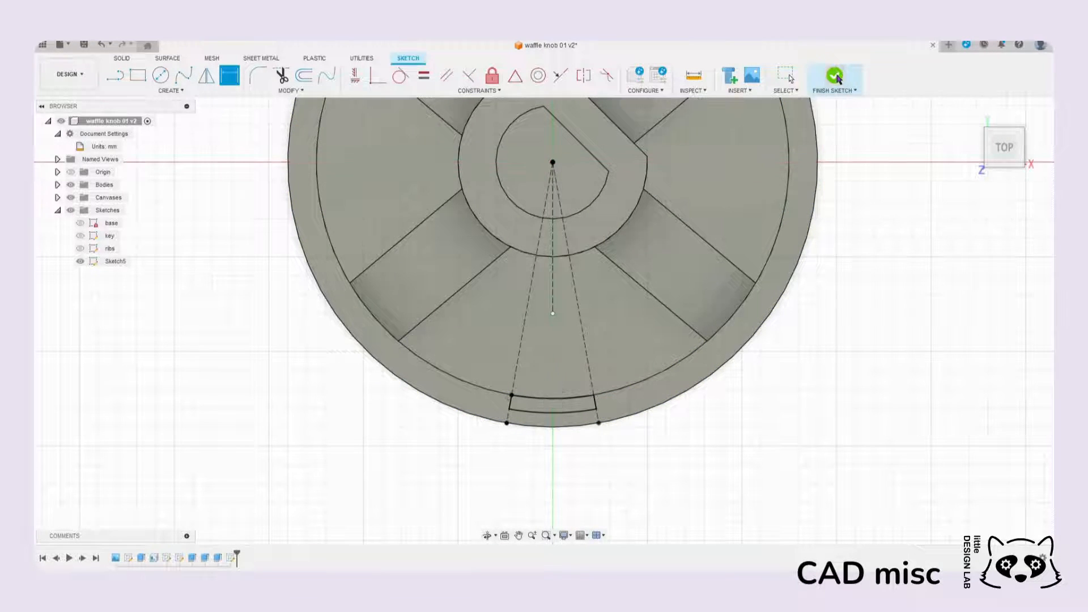
left_click(969, 111)
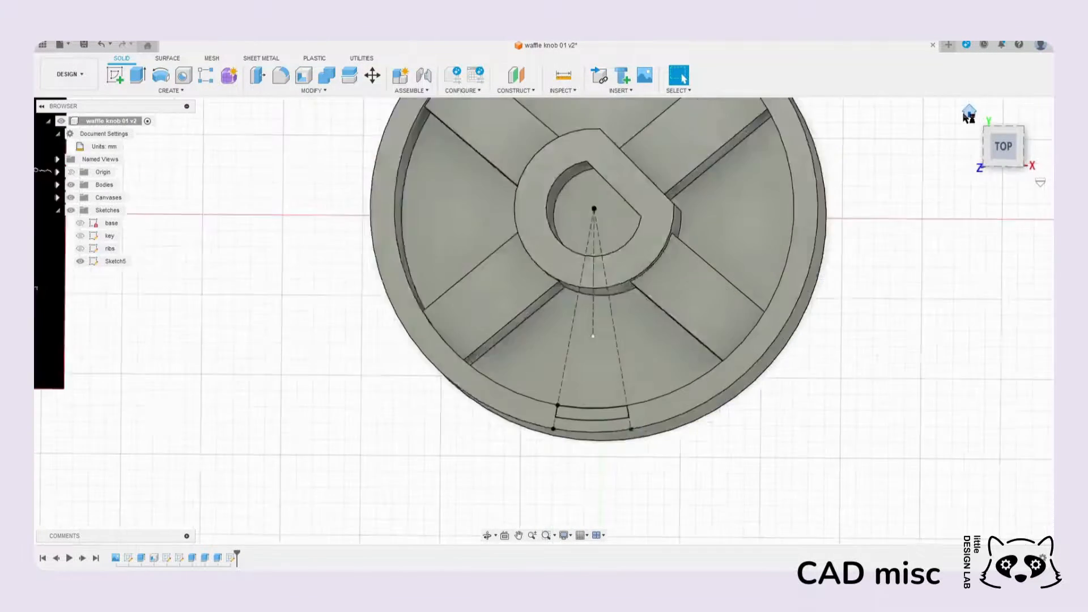
Step: Rename the new rim sketch as flange
left_click(119, 262)
right_click(117, 266)
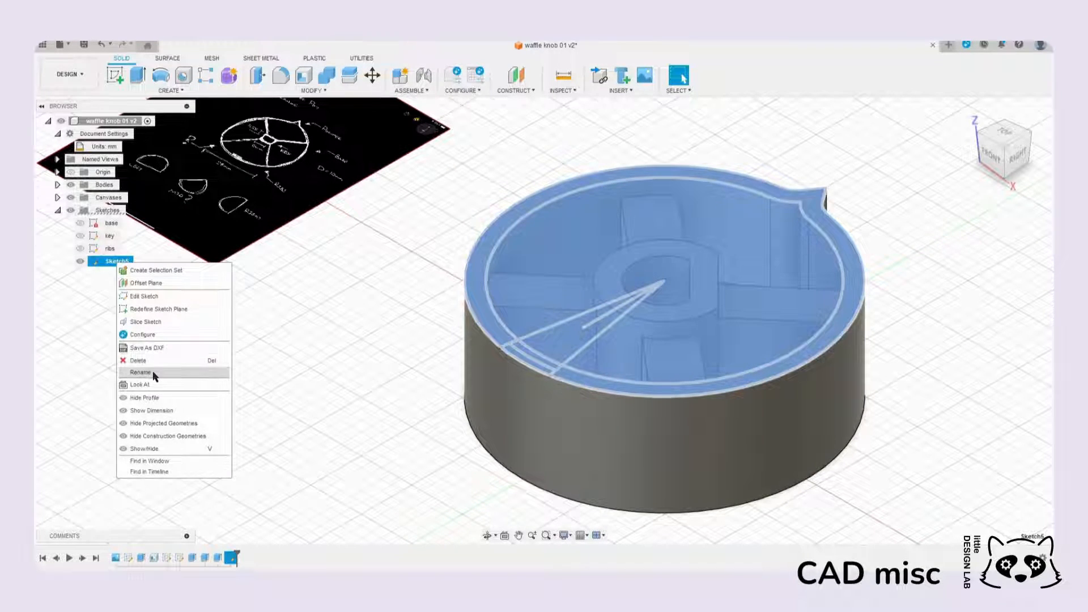
left_click(152, 372)
type("flange")
key("Return")
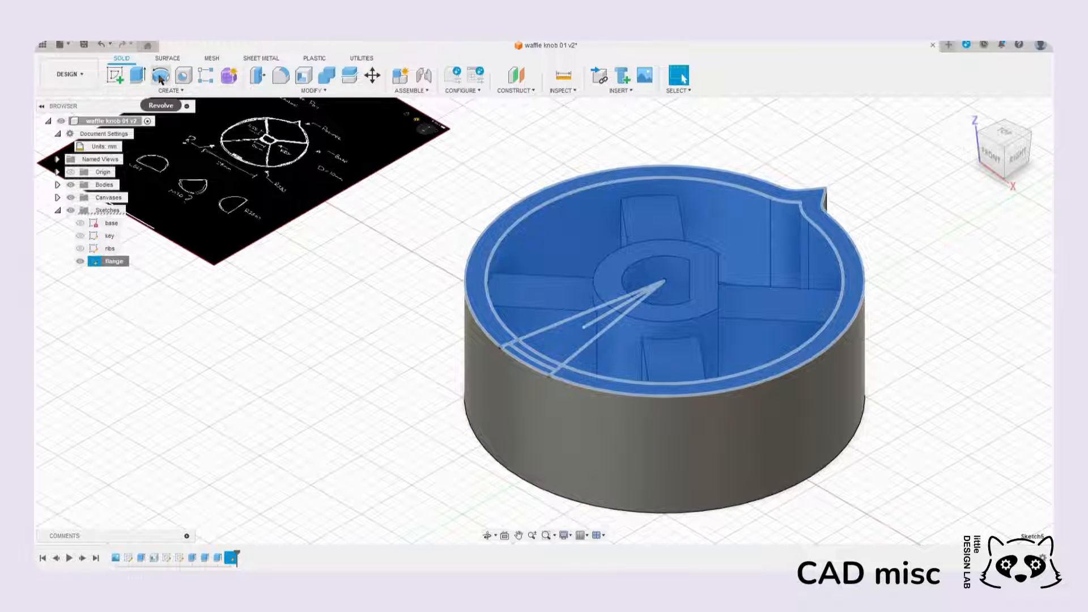
Step: Extrude the narrow arc-shaped rim profile 1 mm upward
left_click(137, 75)
scroll(557, 359, "up", 3)
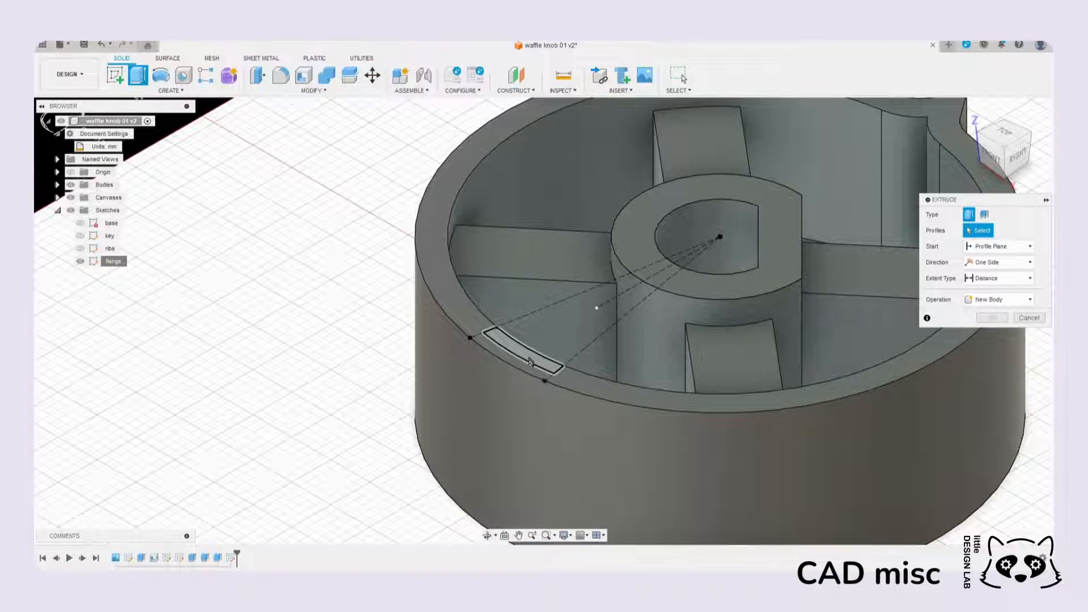
left_click(513, 350)
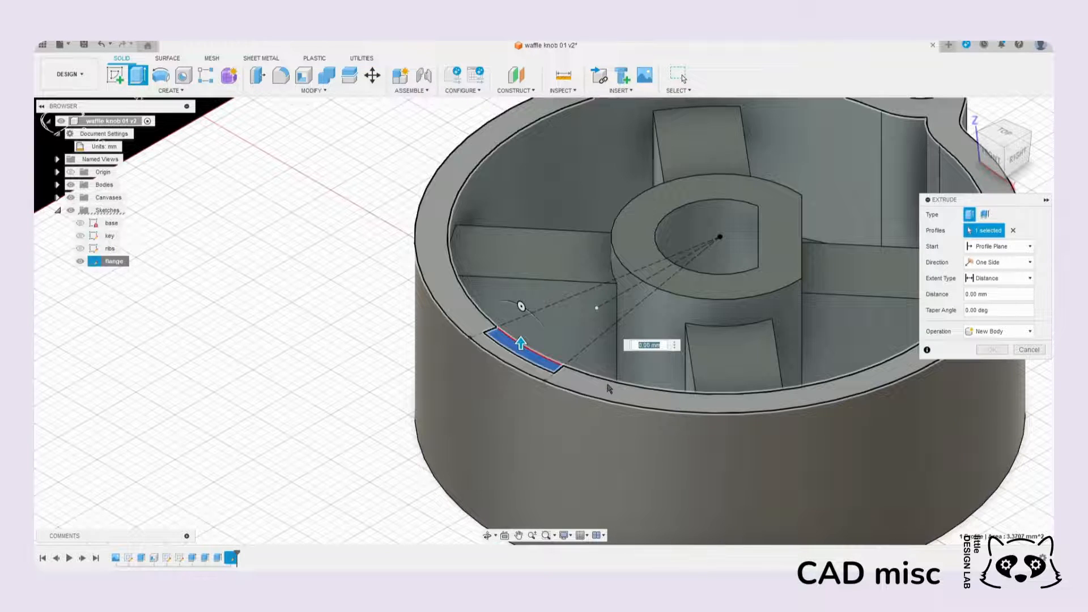
type("1")
key("Return")
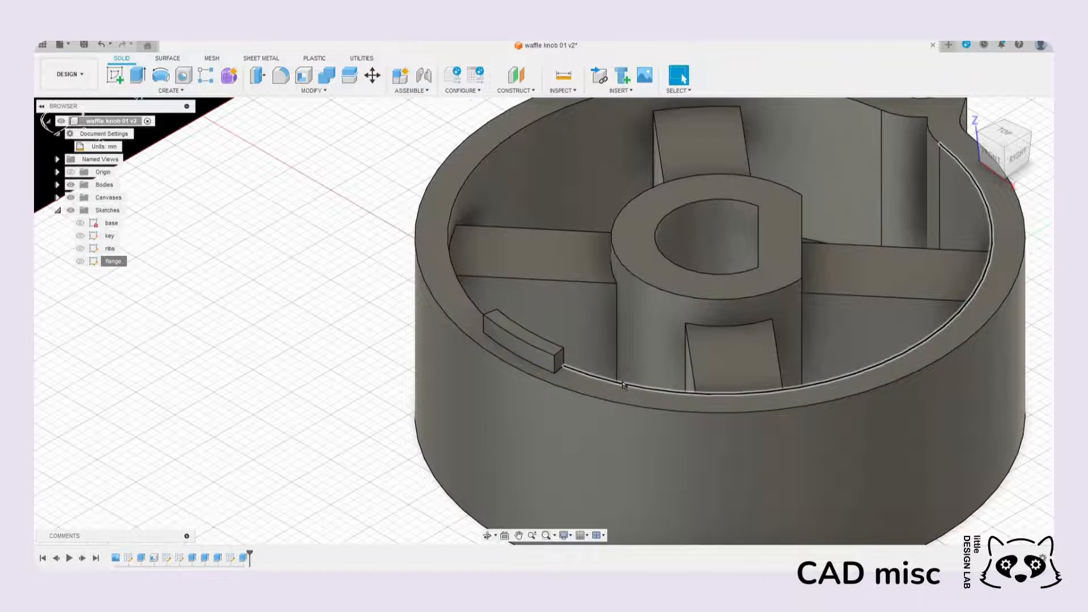
Step: Edit the flange sketch to set the angle between its construction lines to 15°, and finish the sketch
scroll(553, 298, "down", 3)
scroll(490, 441, "up", 4)
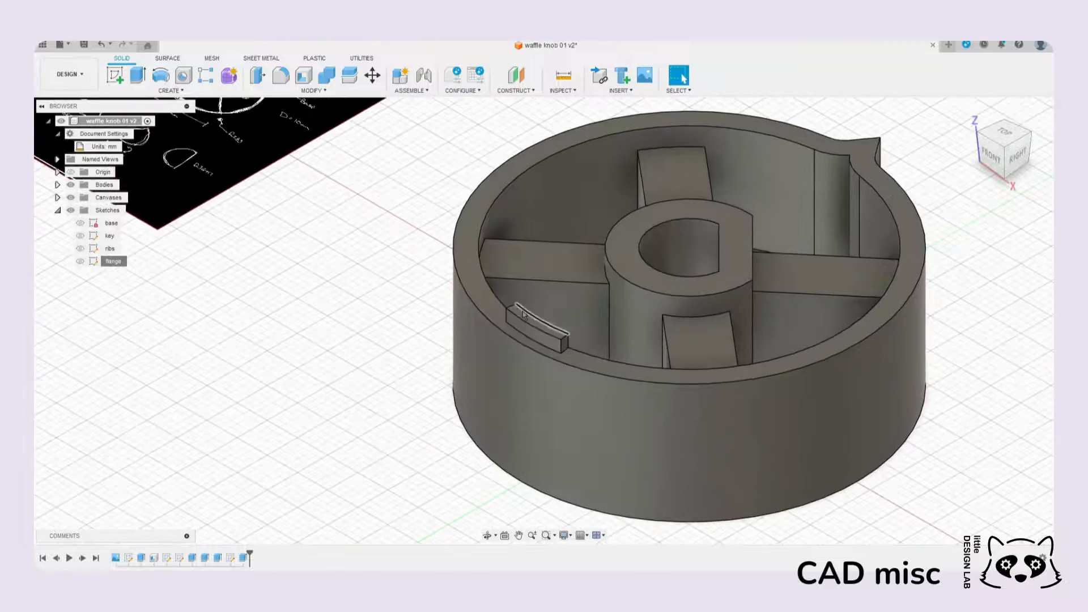
middle_click_drag(417, 386, 570, 391)
double_click(108, 262)
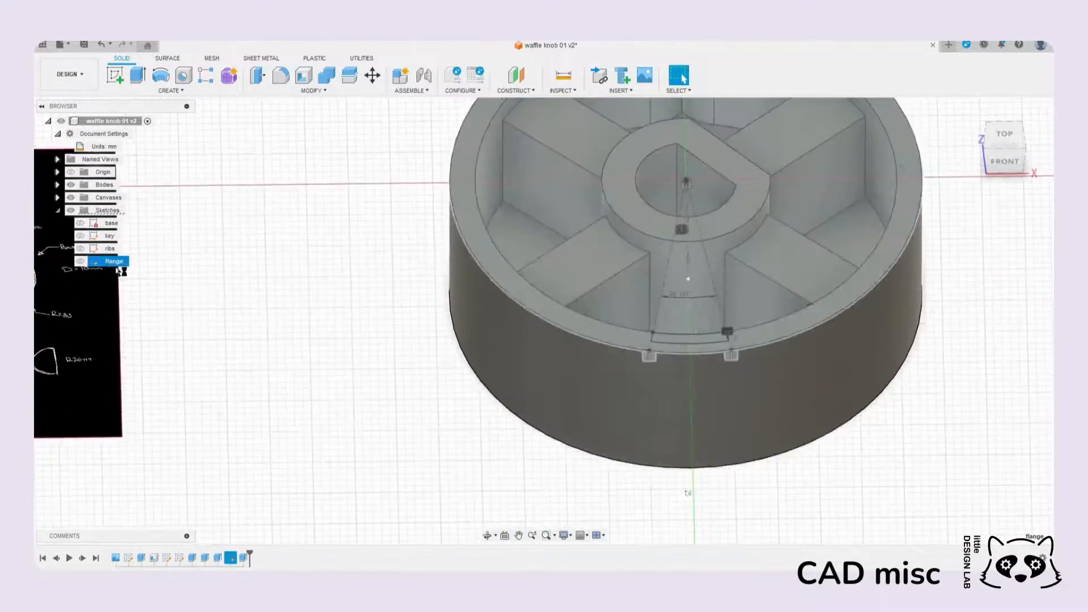
double_click(675, 486)
type("15")
key("Return")
scroll(768, 447, "down", 3)
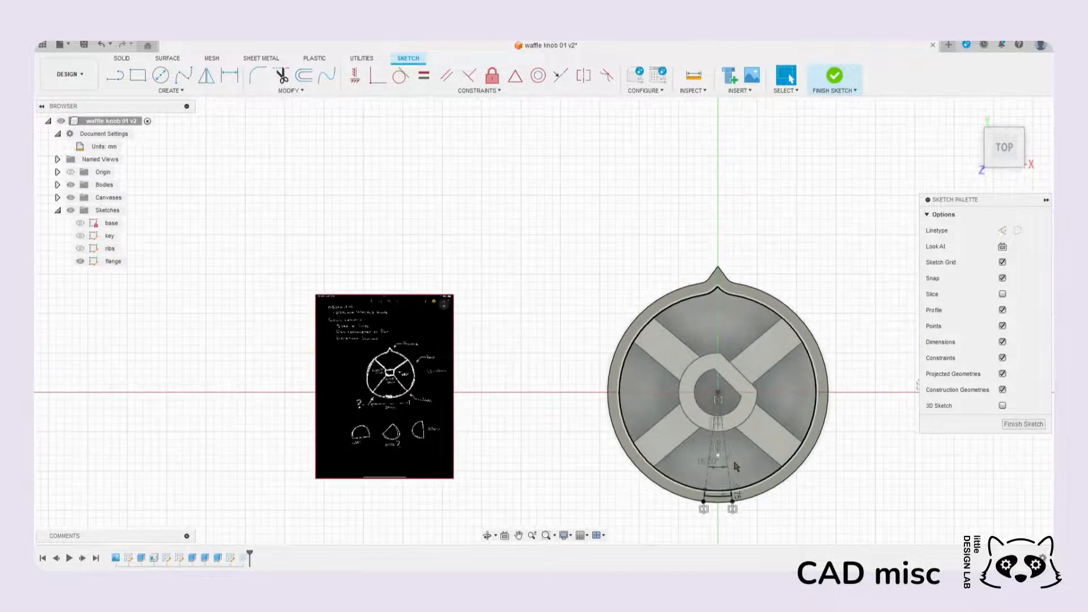
scroll(736, 467, "up", 1)
scroll(735, 468, "up", 3)
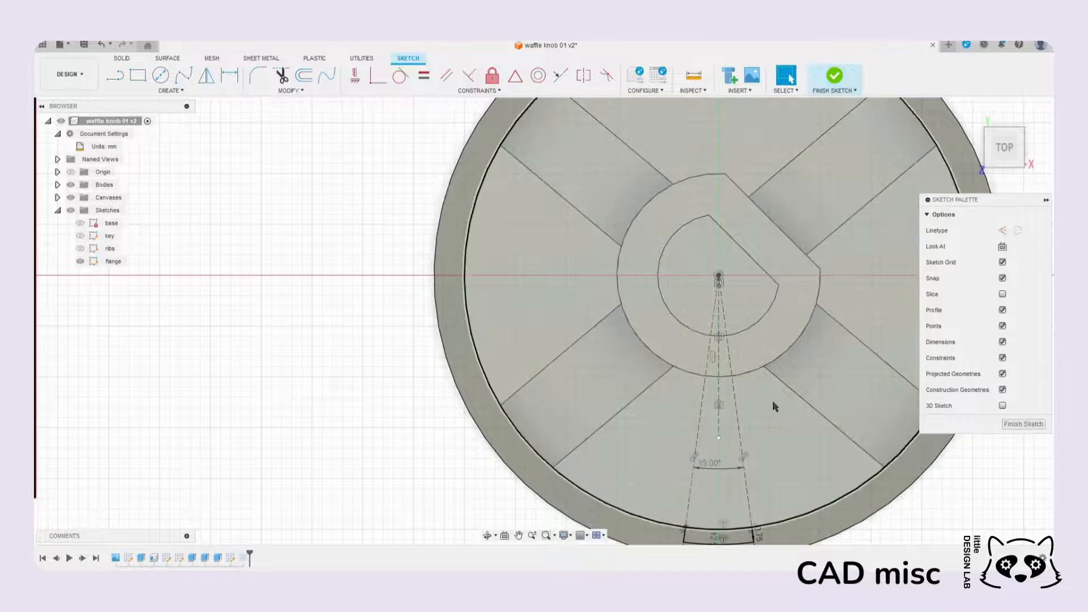
scroll(770, 407, "down", 2)
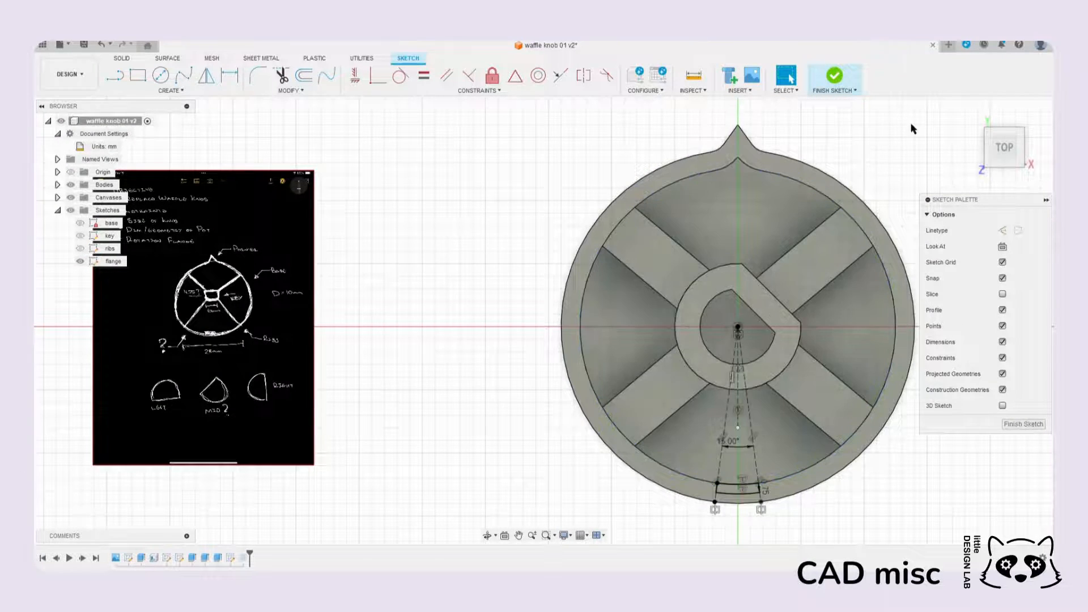
left_click(835, 75)
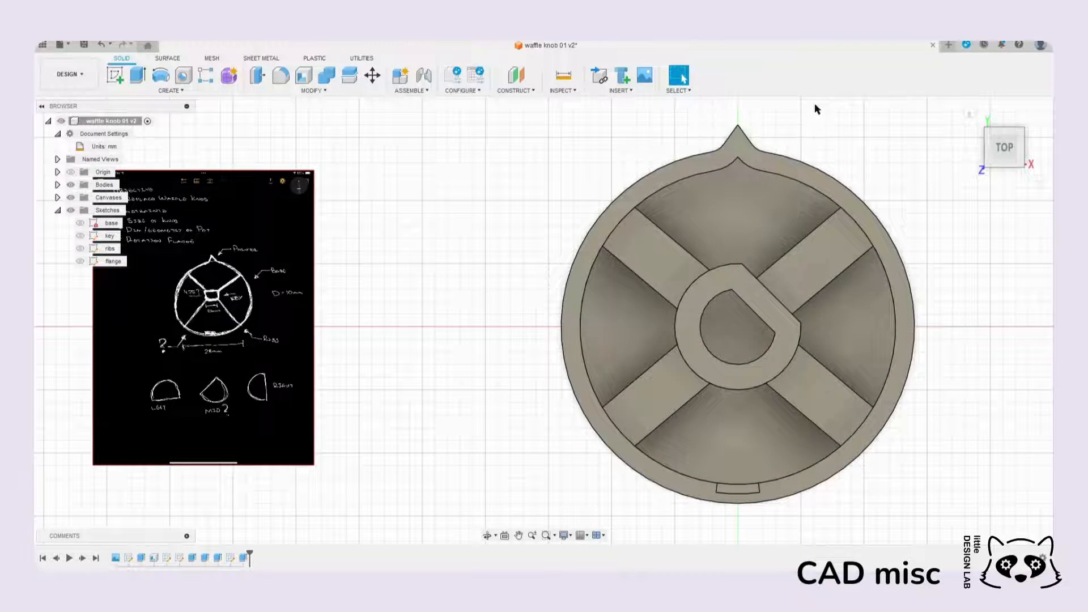
Step: Fillet the knob's outer top and bottom edges with a 0.5 mm radius
left_click(970, 111)
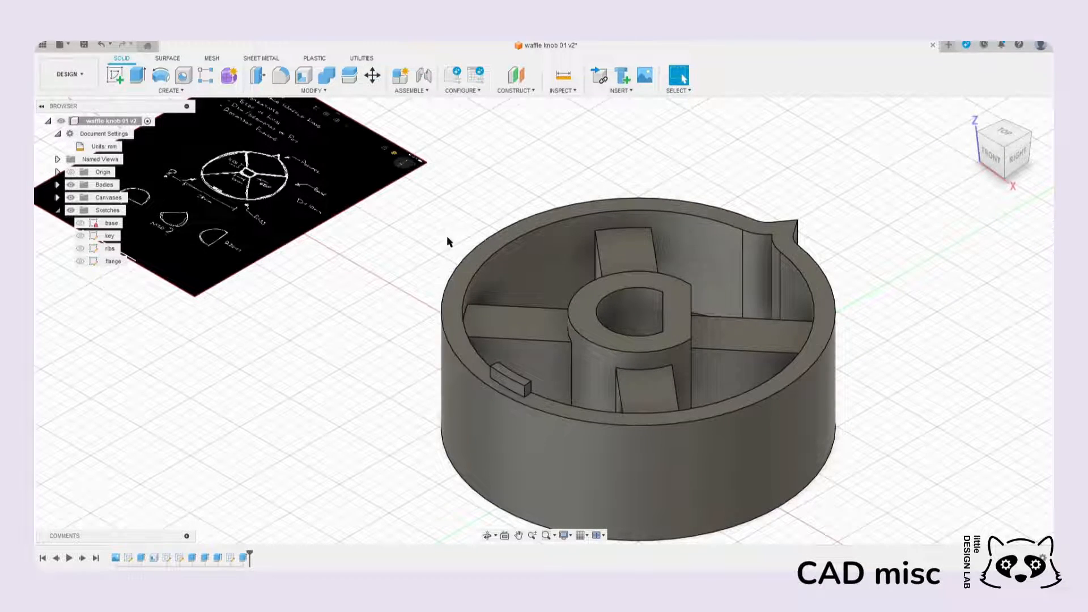
middle_click_drag(882, 396, 857, 314)
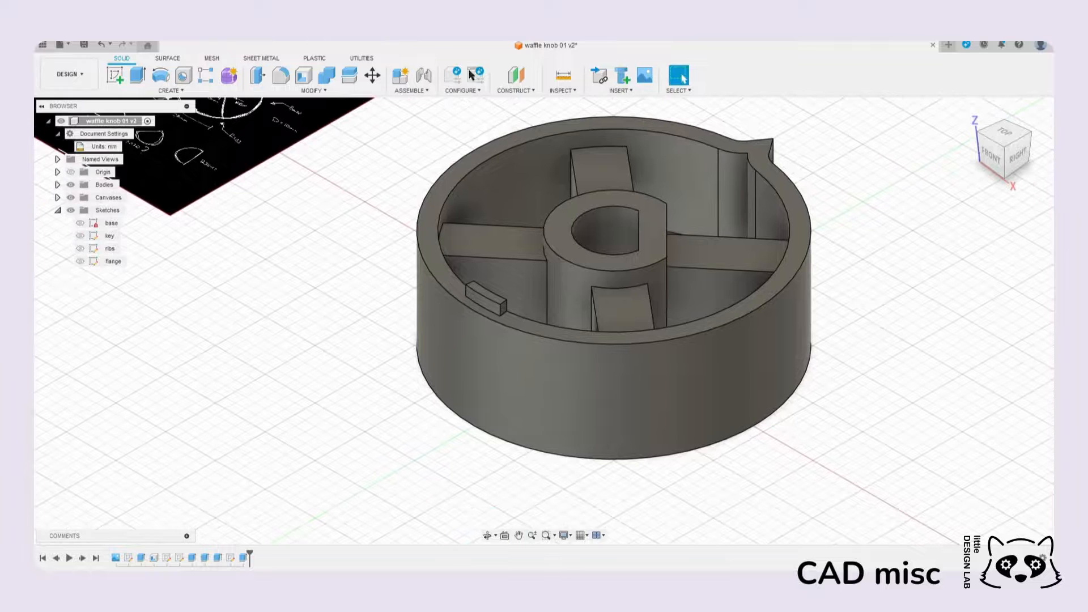
middle_click_drag(825, 356, 807, 390)
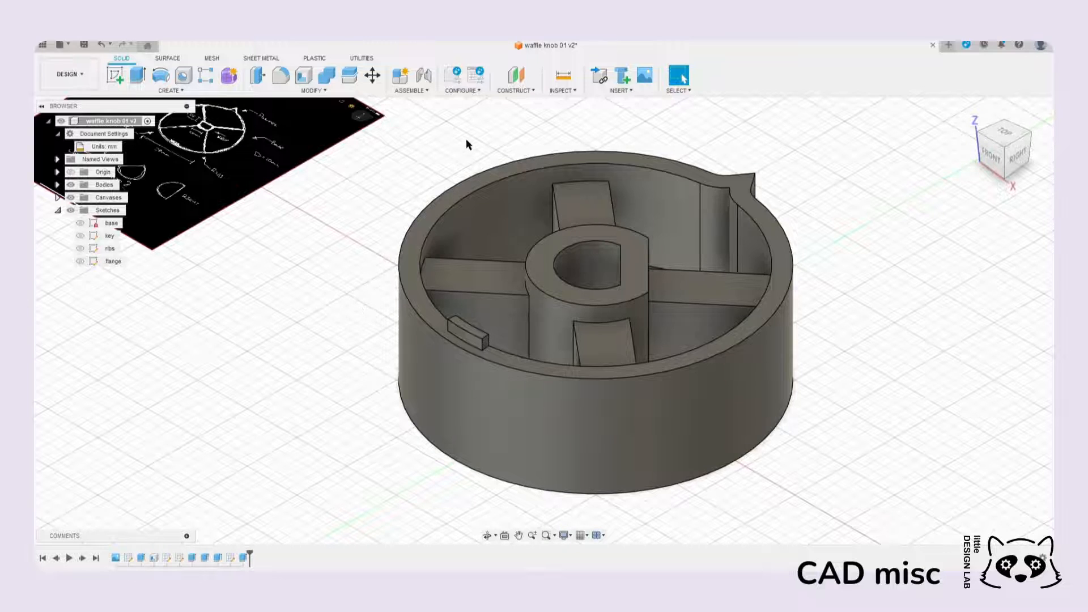
left_click(281, 77)
left_click(415, 218)
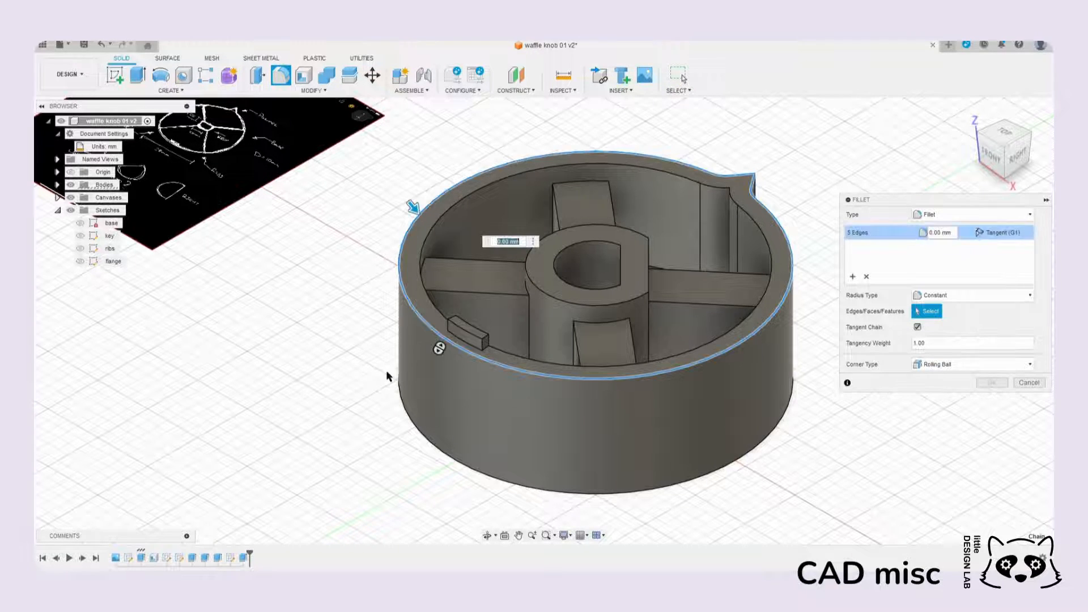
left_click(454, 463)
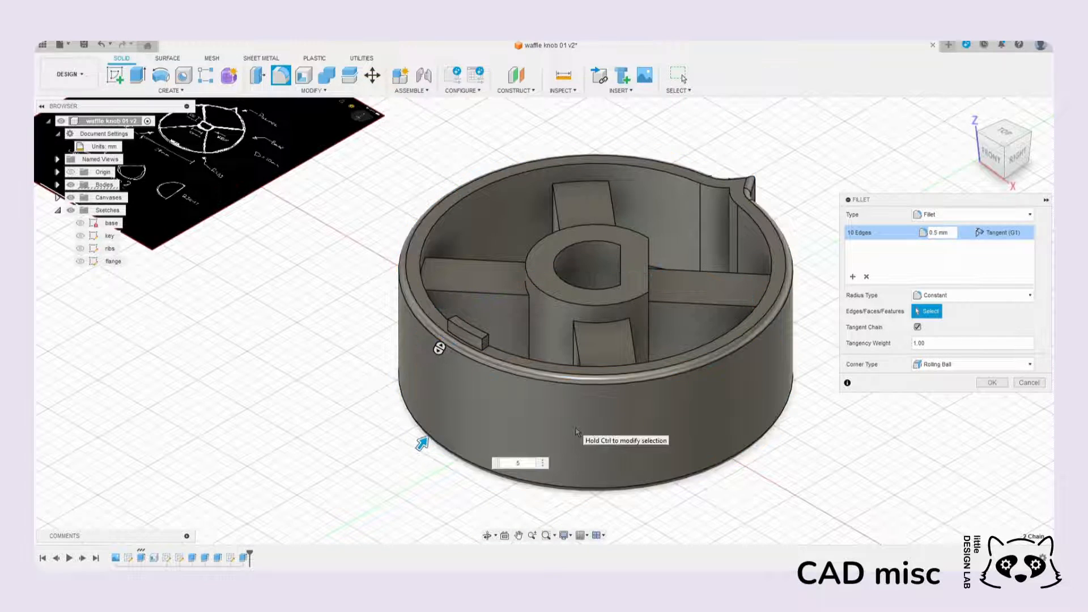
key("Return")
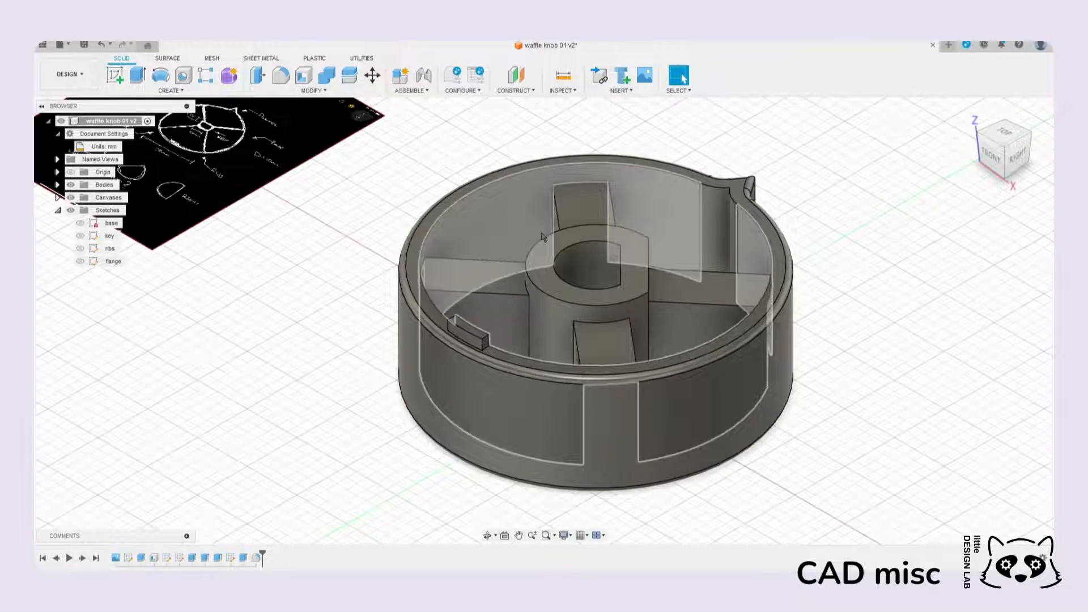
Step: Examine the corners where the ribs meet the outer wall and the central key hub
middle_click_drag(620, 247, 637, 278, "shift")
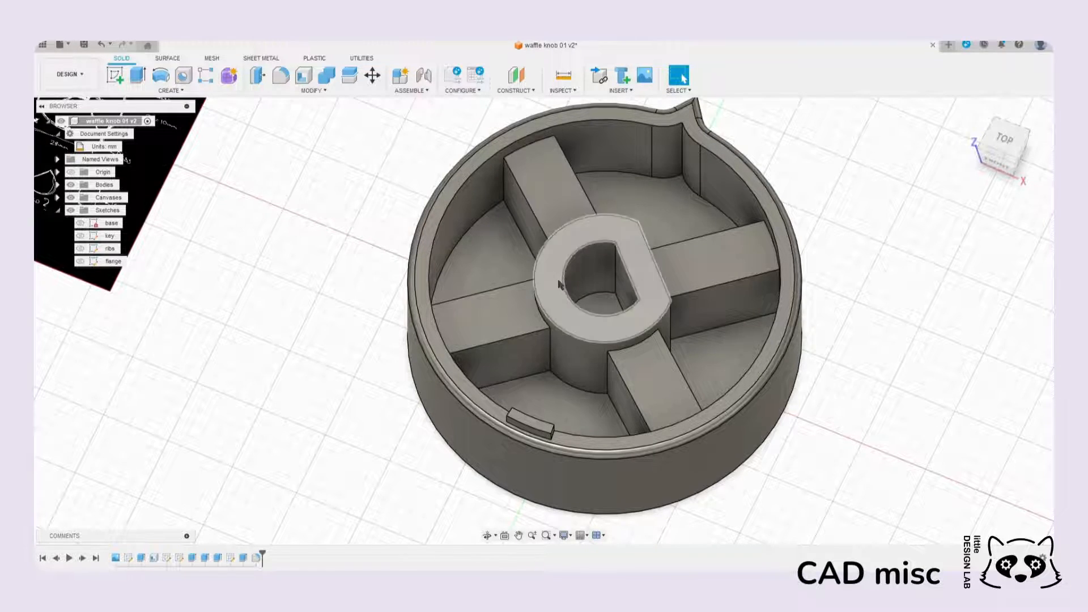
middle_click_drag(638, 277, 499, 207, "shift")
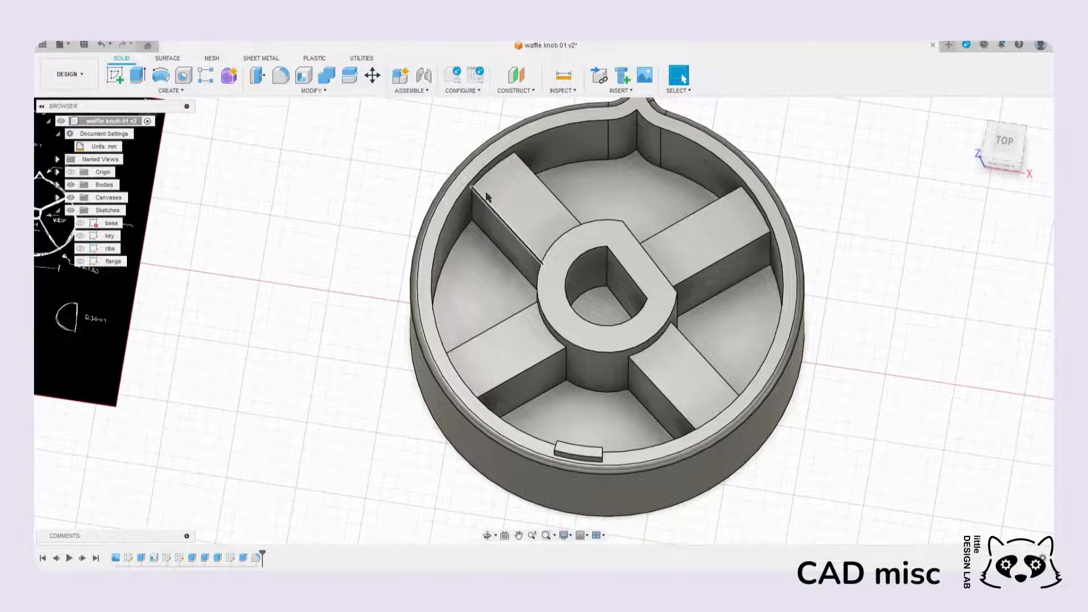
scroll(466, 183, "up", 4)
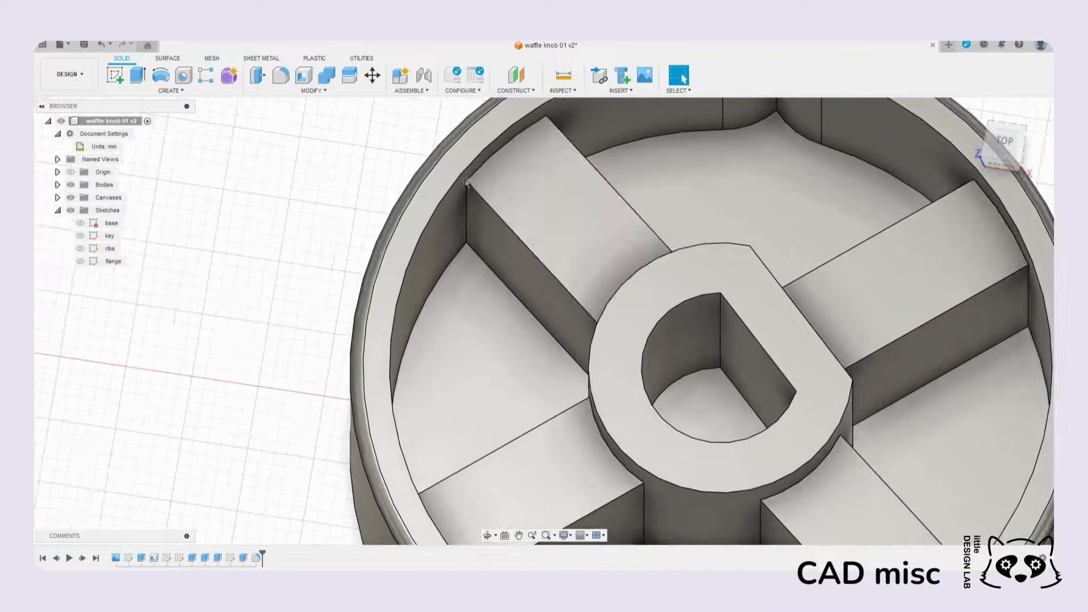
scroll(528, 259, "down", 3)
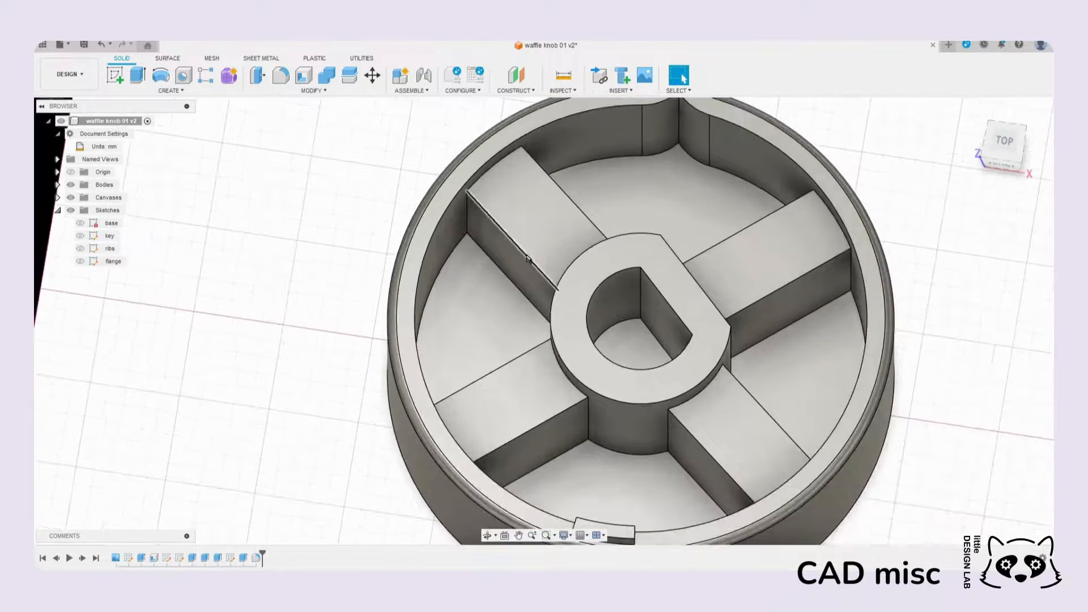
scroll(527, 259, "down", 3)
scroll(525, 289, "up", 3)
middle_click_drag(525, 289, 515, 240)
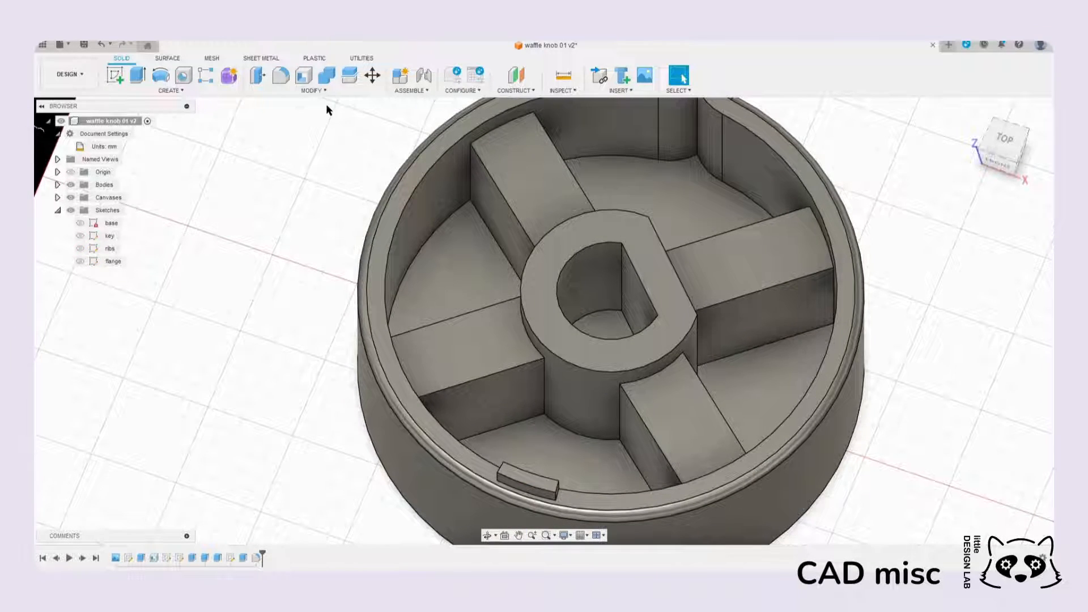
Step: Fillet the 16 vertical corner edges where the four ribs meet the outer wall and the central key hub
left_click(281, 75)
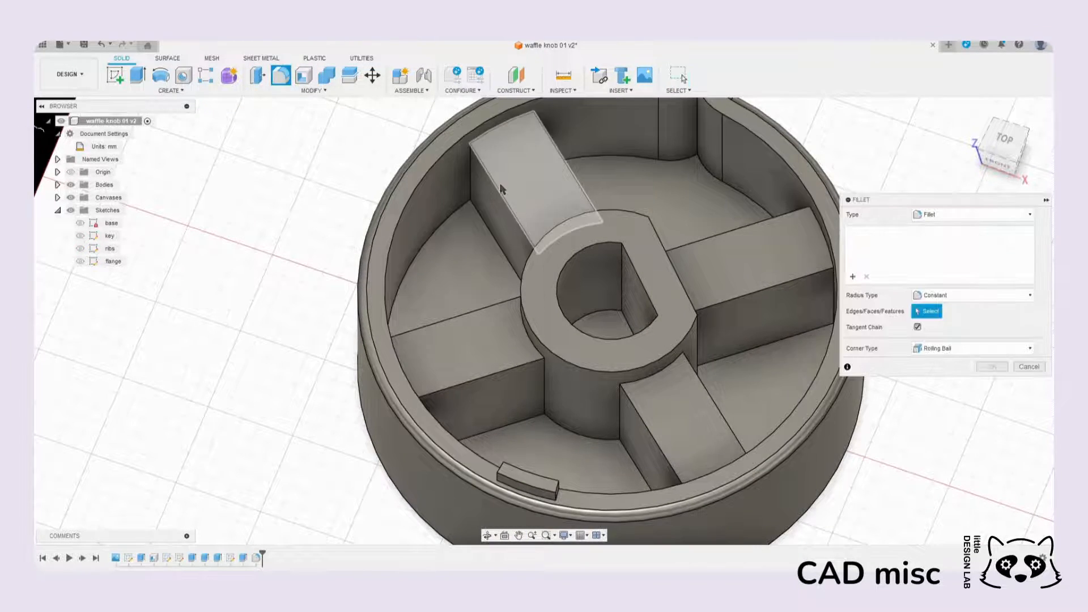
left_click(471, 170)
middle_click_drag(650, 212, 553, 214, "shift")
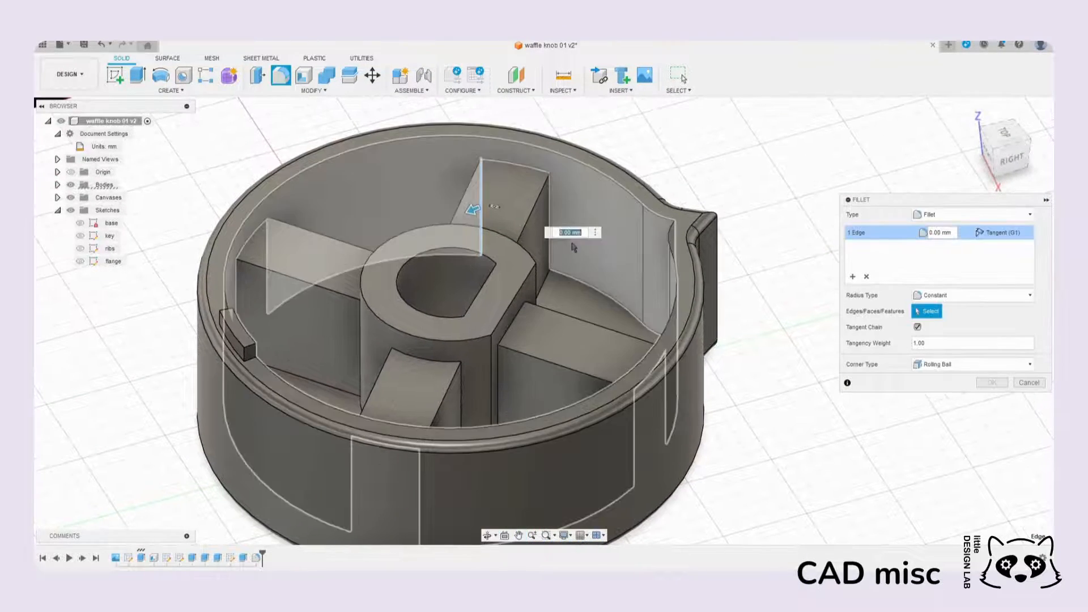
left_click(551, 215)
middle_click_drag(446, 332, 493, 335, "shift")
left_click(270, 296)
left_click(339, 258)
left_click(602, 287)
left_click(202, 303)
middle_click_drag(203, 303, 356, 212, "shift")
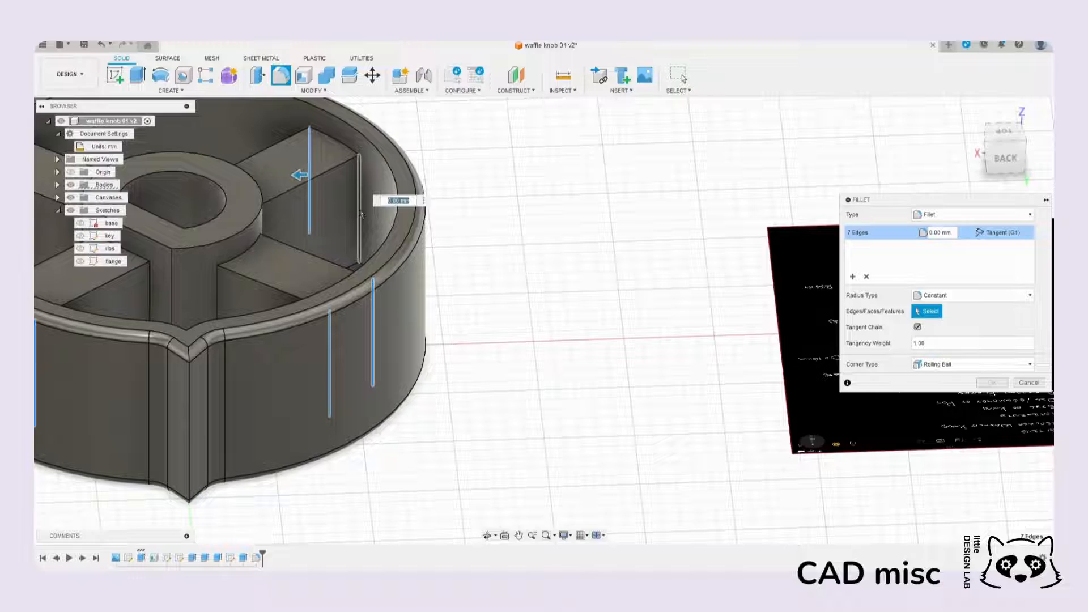
mouse_move(372, 278)
middle_mouse_down("shift")
mouse_move(382, 326)
mouse_move(308, 275)
mouse_move(343, 306)
mouse_move(392, 223)
mouse_move(356, 282)
middle_mouse_up("shift")
left_click(393, 223)
left_click(347, 233)
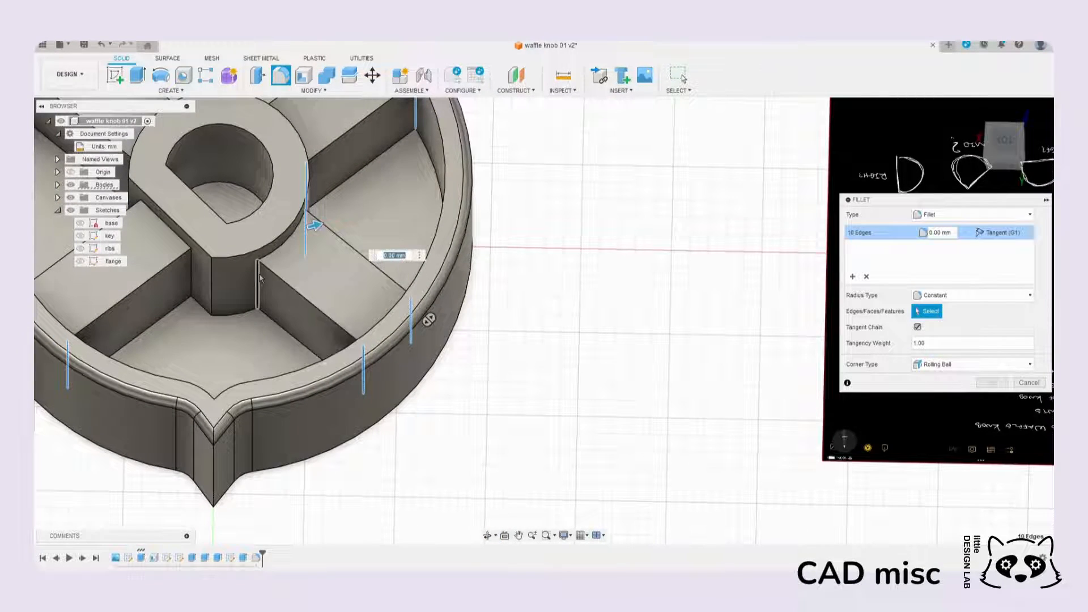
middle_click_drag(281, 293, 374, 311)
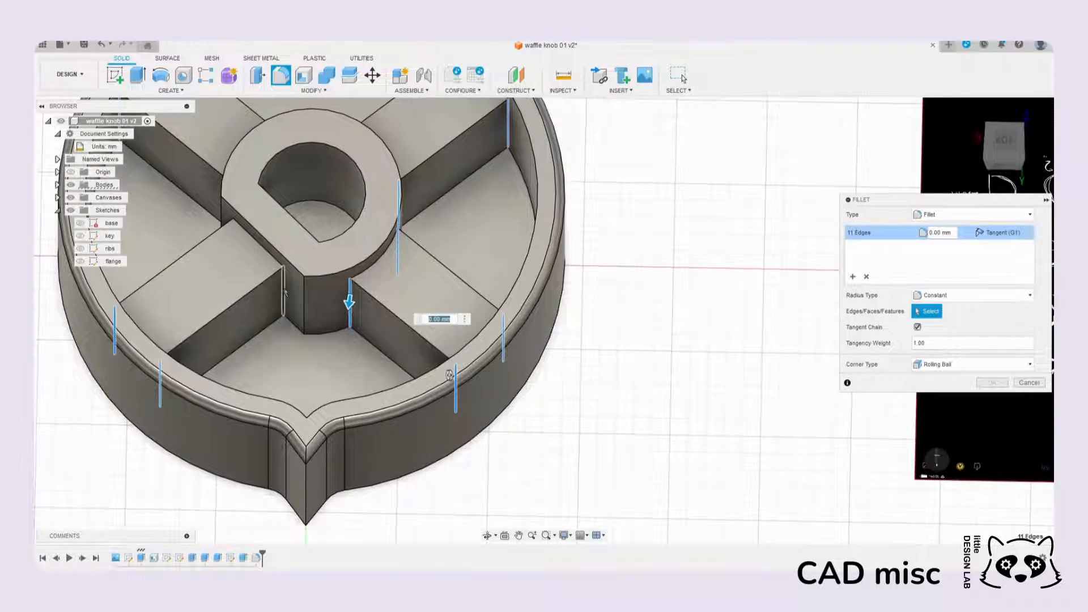
middle_click_drag(246, 303, 341, 286, "shift")
left_click(190, 305)
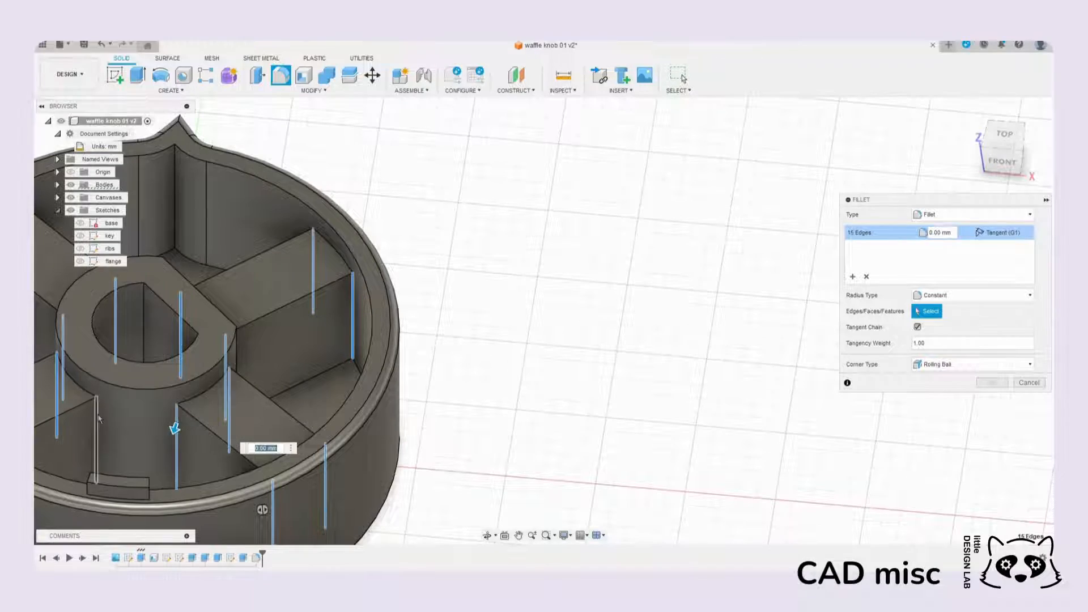
middle_click_drag(317, 392, 561, 377, "shift")
middle_click_drag(561, 431, 337, 351, "shift")
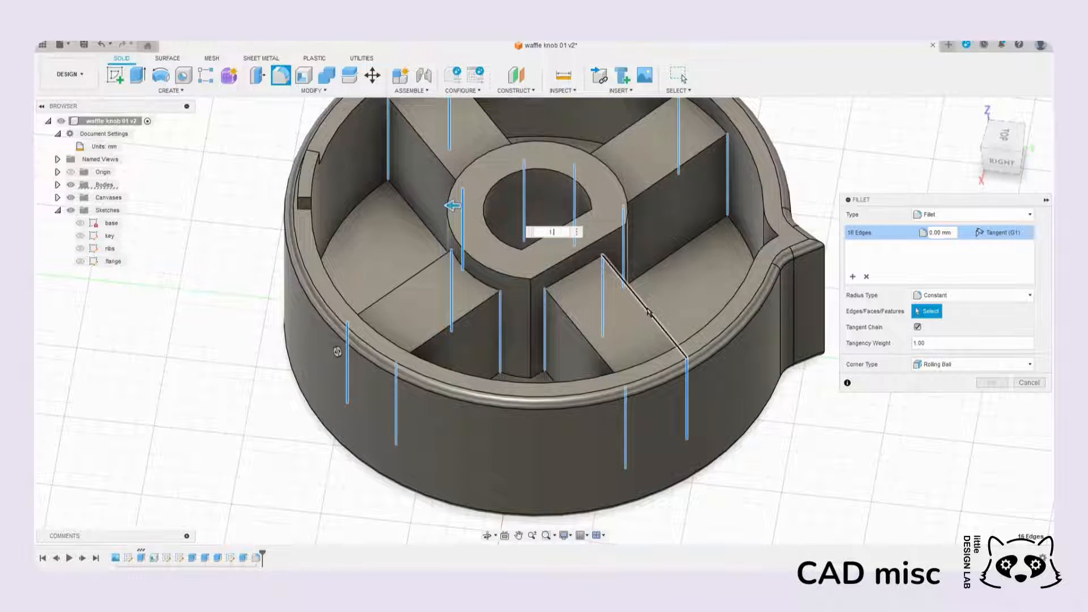
key("Return")
Step: Fillet the top edges of the central key hub, covering both its outer outline and the D-shaped hole
middle_click_drag(729, 274, 672, 318, "shift")
middle_click_drag(672, 318, 661, 374, "shift")
middle_click_drag(629, 330, 613, 363)
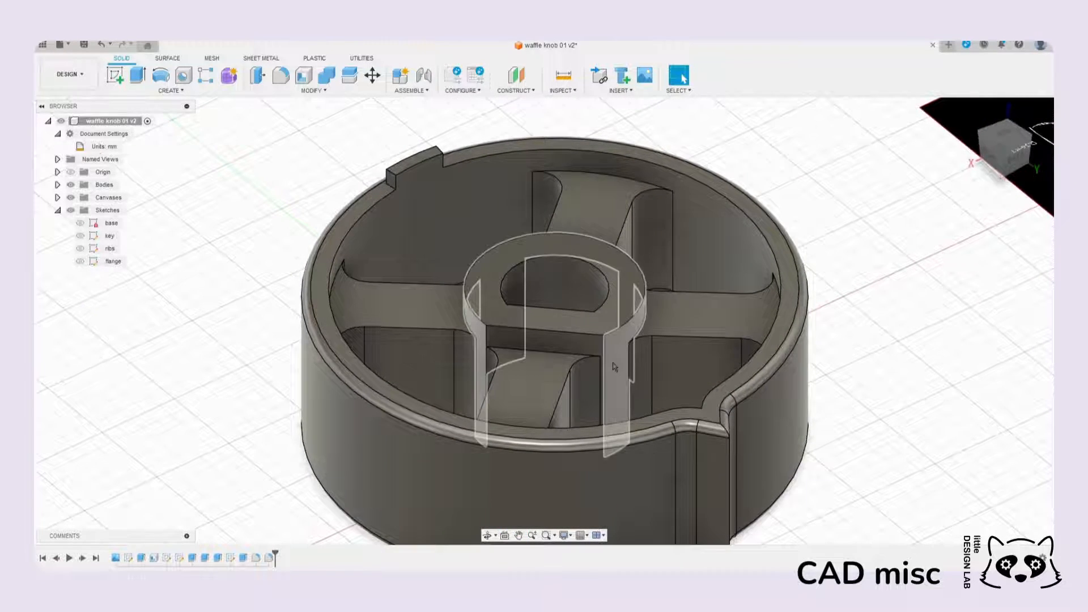
scroll(614, 367, "up", 5)
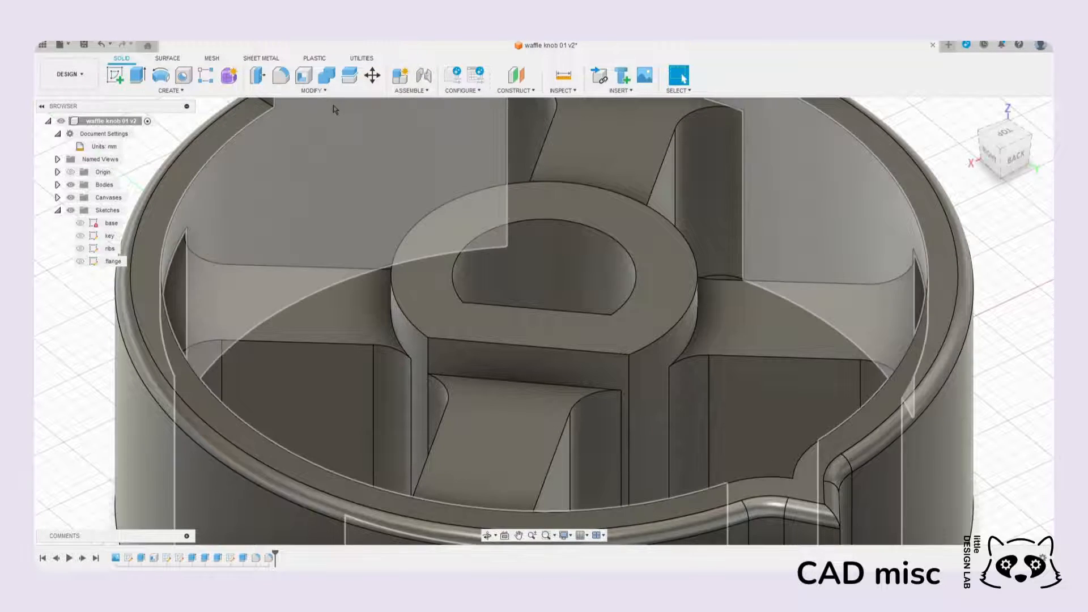
left_click(281, 81)
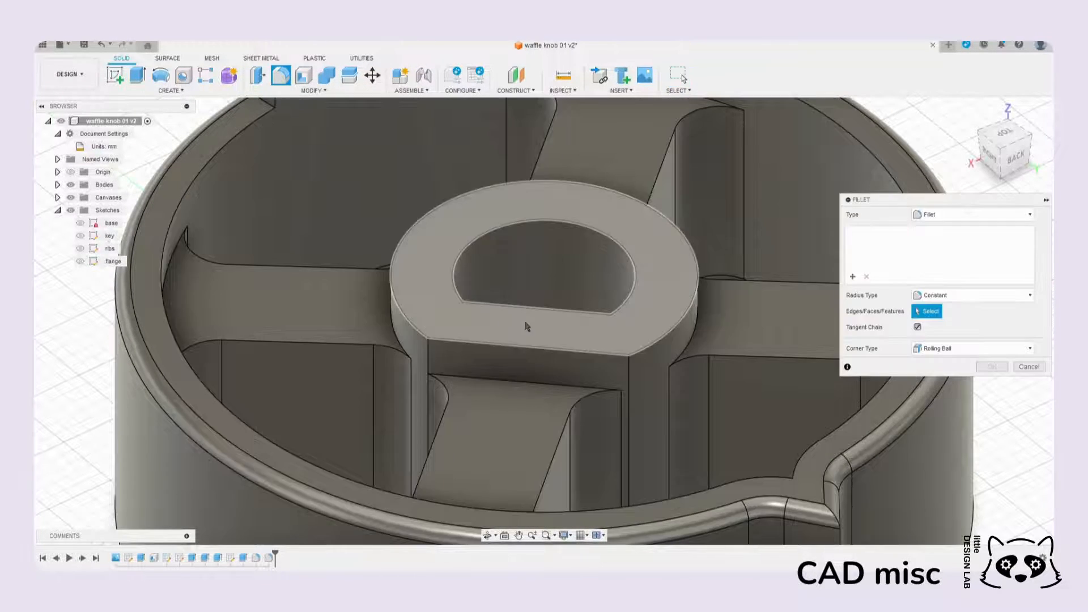
left_click(489, 232)
left_click(490, 304)
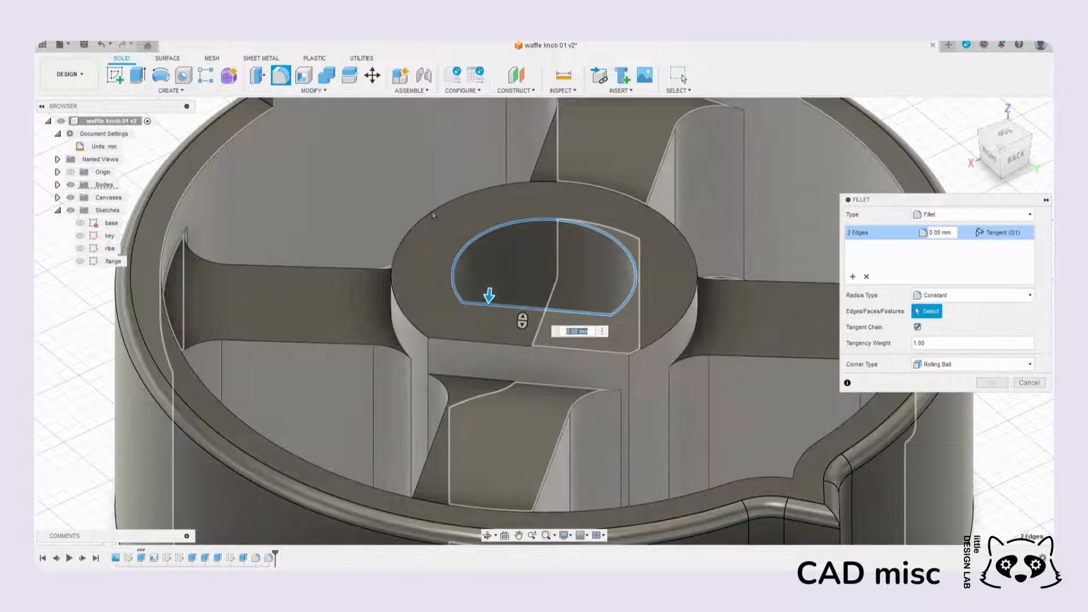
left_click(429, 213)
left_click(453, 343)
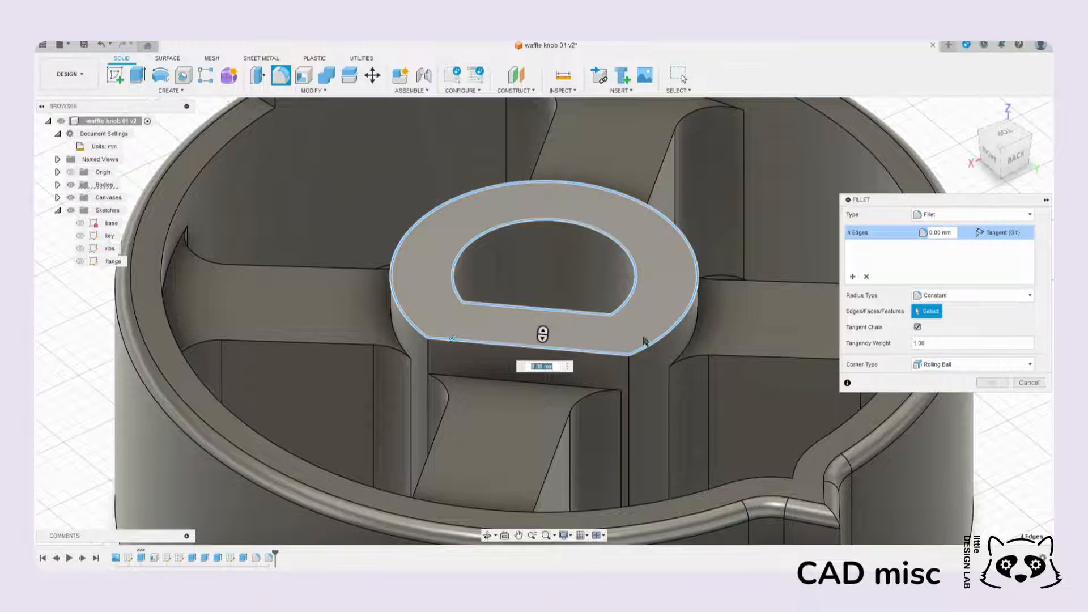
key("Return")
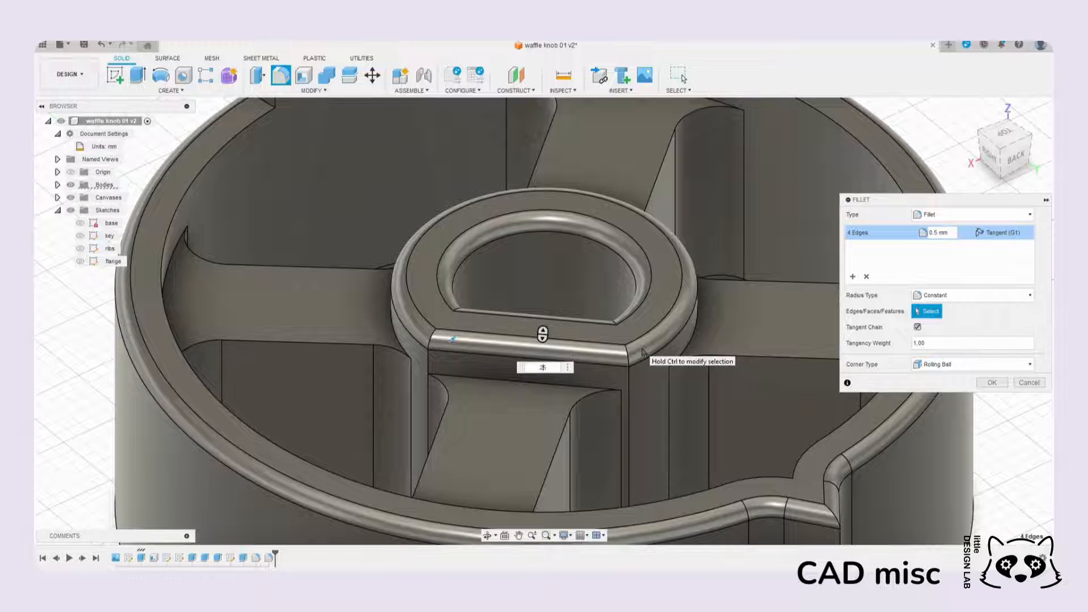
key("Return")
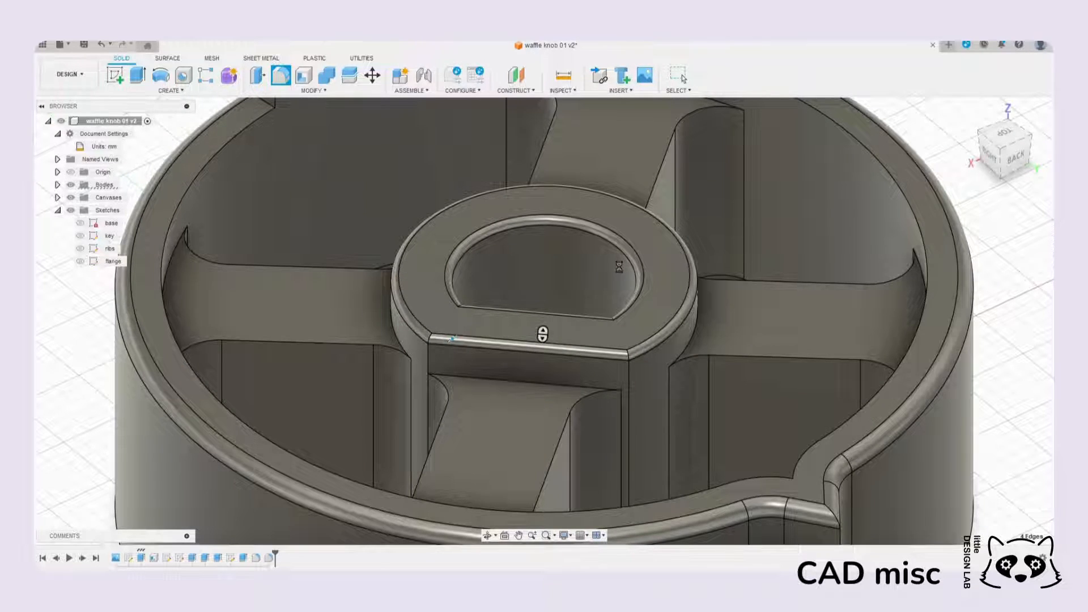
Step: Examine the filleted ribs, central hub and rim of the knob from several angles
scroll(618, 281, "down", 4)
mouse_move(673, 266)
middle_mouse_down("shift")
mouse_move(627, 243)
mouse_move(533, 317)
mouse_move(659, 237)
mouse_move(674, 266)
mouse_move(734, 242)
mouse_move(722, 213)
mouse_move(714, 245)
middle_mouse_up("shift")
scroll(629, 249, "up", 4)
scroll(723, 212, "down", 4)
mouse_move(713, 245)
middle_mouse_down("shift")
mouse_move(730, 233)
mouse_move(684, 262)
mouse_move(635, 272)
mouse_move(721, 263)
mouse_move(670, 194)
mouse_move(703, 280)
mouse_move(668, 232)
middle_mouse_up("shift")
scroll(684, 267, "up", 3)
scroll(671, 196, "down", 2)
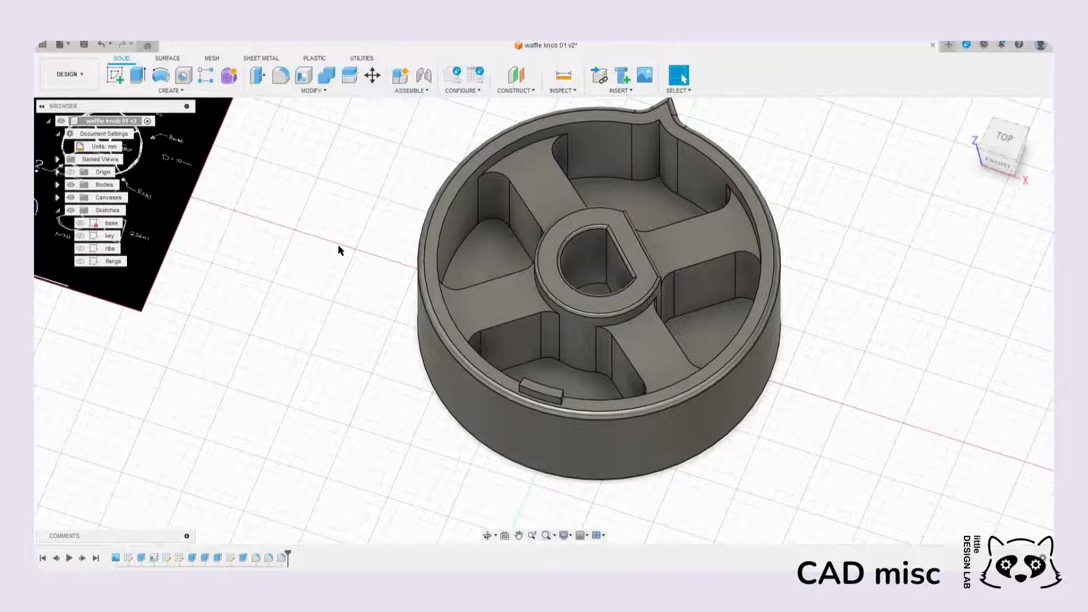
Step: Insert the hedgehog SVG file from the computer's desktop onto the knob's flat bottom face
left_click(651, 81)
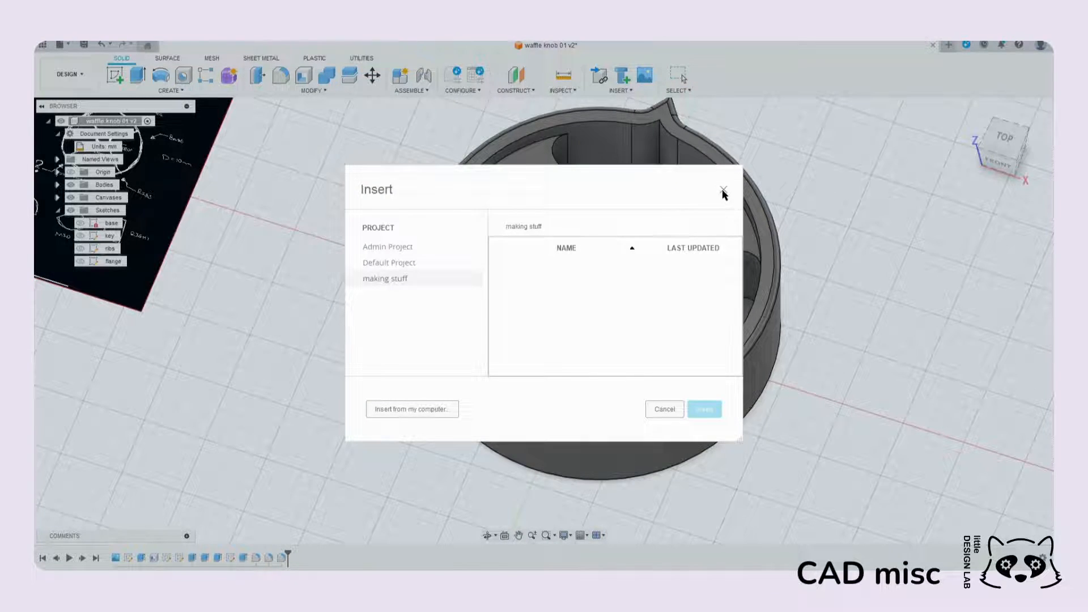
left_click(722, 188)
left_click(621, 90)
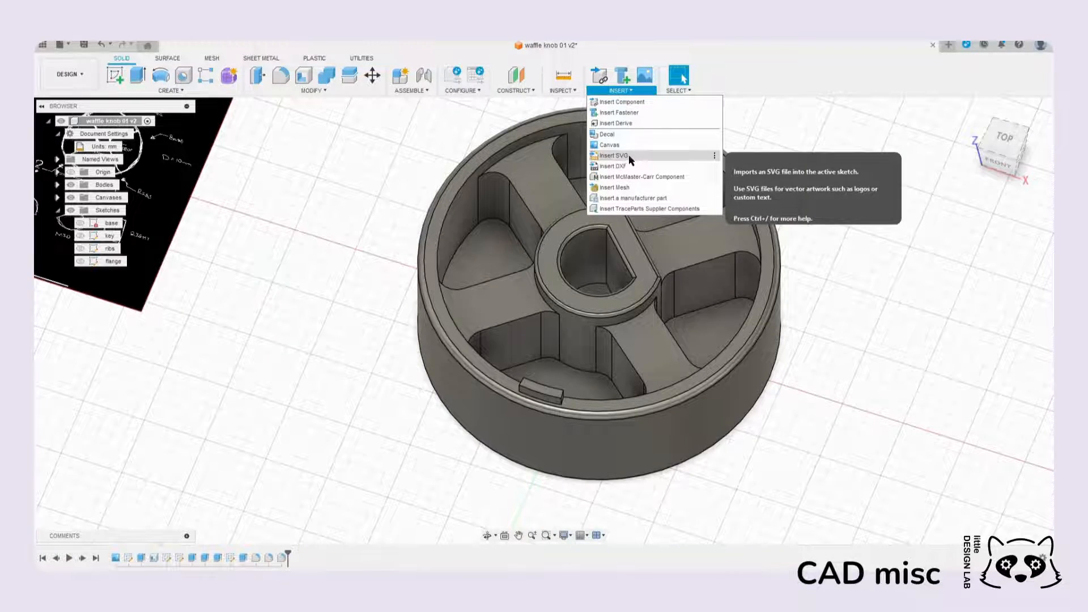
left_click(628, 156)
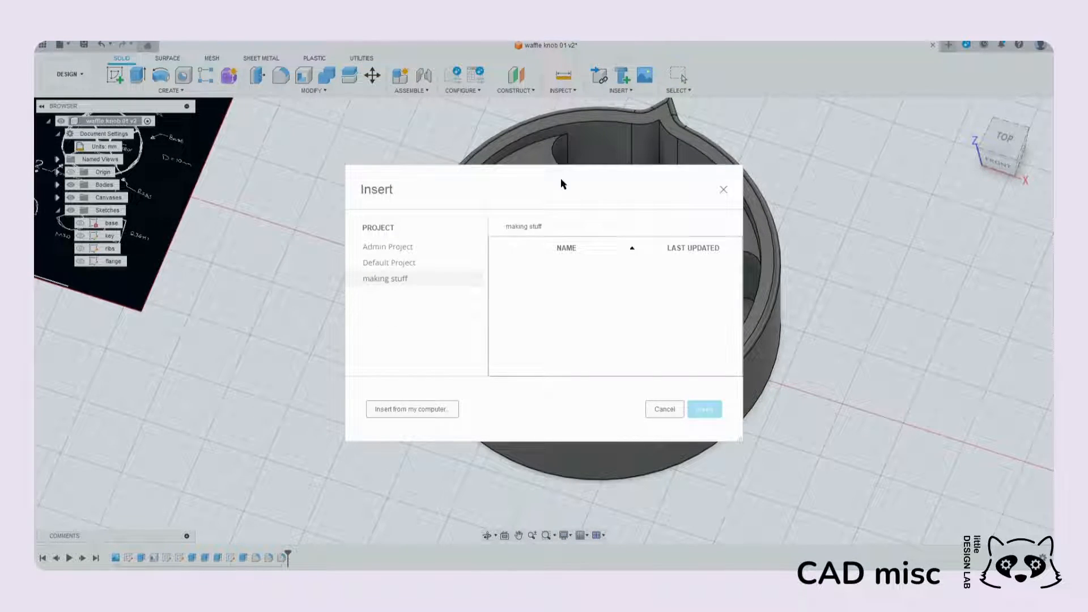
left_click(407, 409)
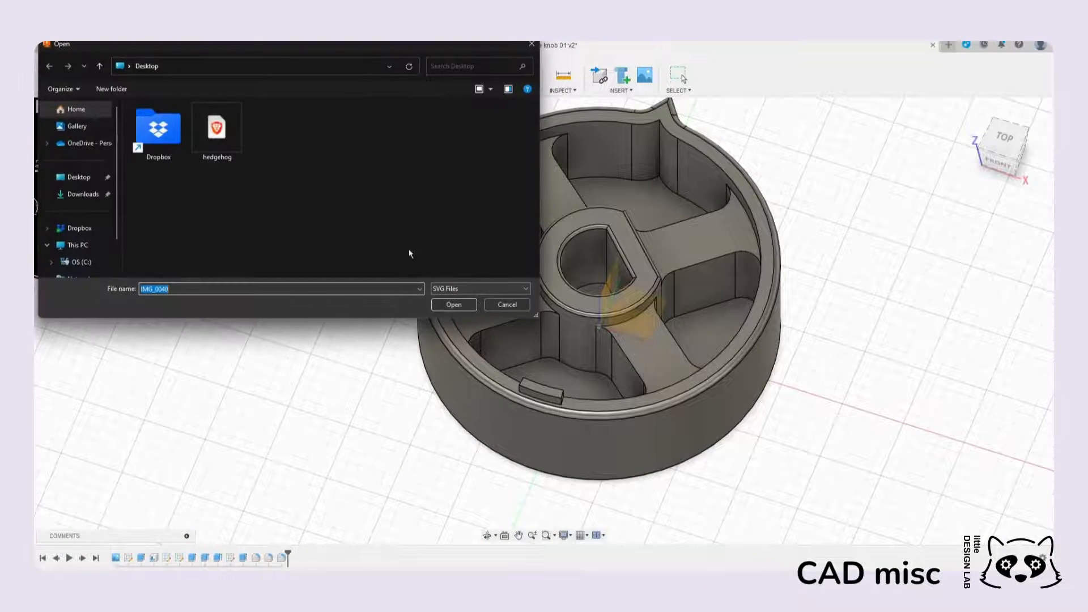
double_click(217, 129)
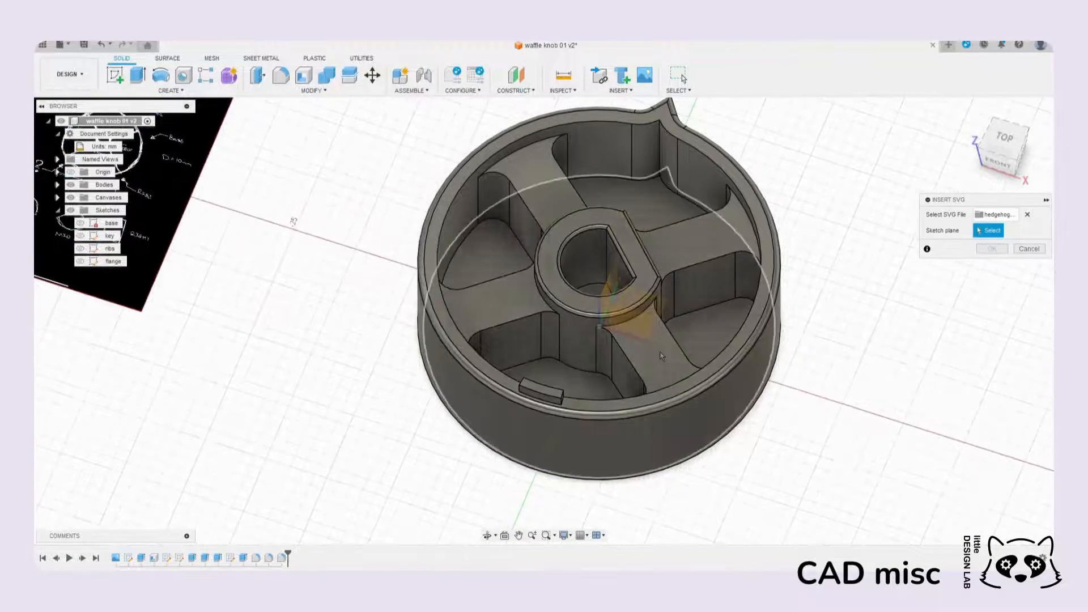
middle_click_drag(780, 448, 778, 339, "shift")
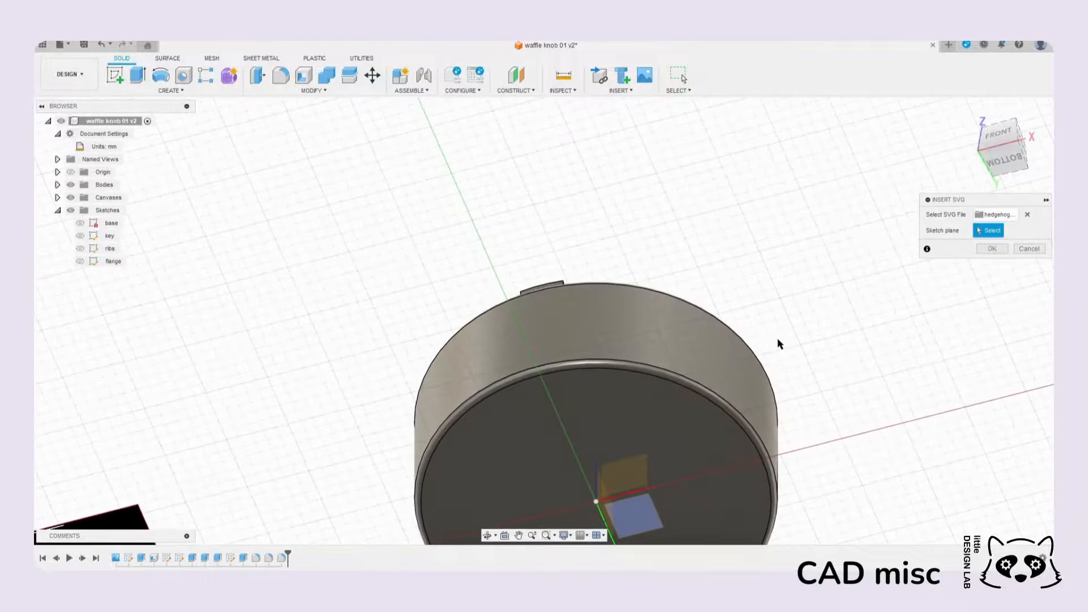
left_click(692, 447)
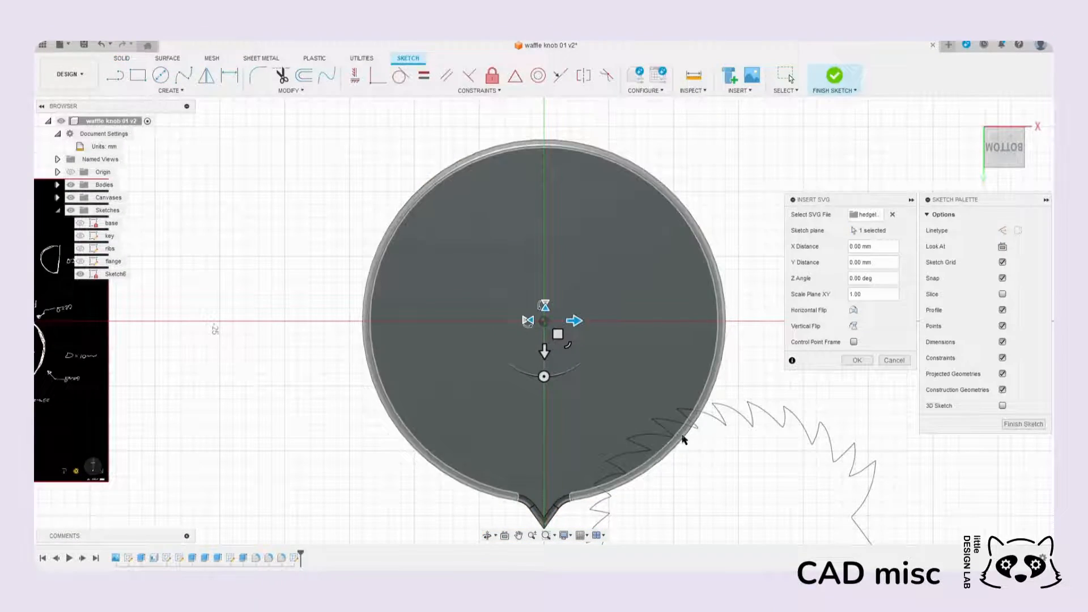
Step: Move the hedgehog outline over the knob's bottom face and rotate it by -180° so it stands upright relative to the pointer
left_click(1022, 109)
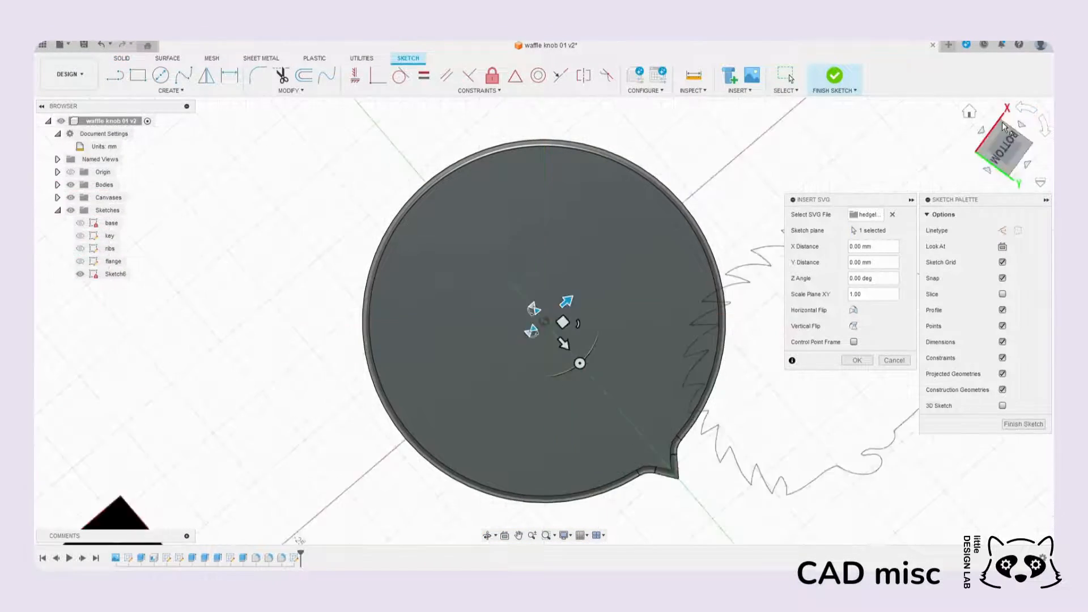
left_click(1023, 109)
scroll(527, 253, "down", 4)
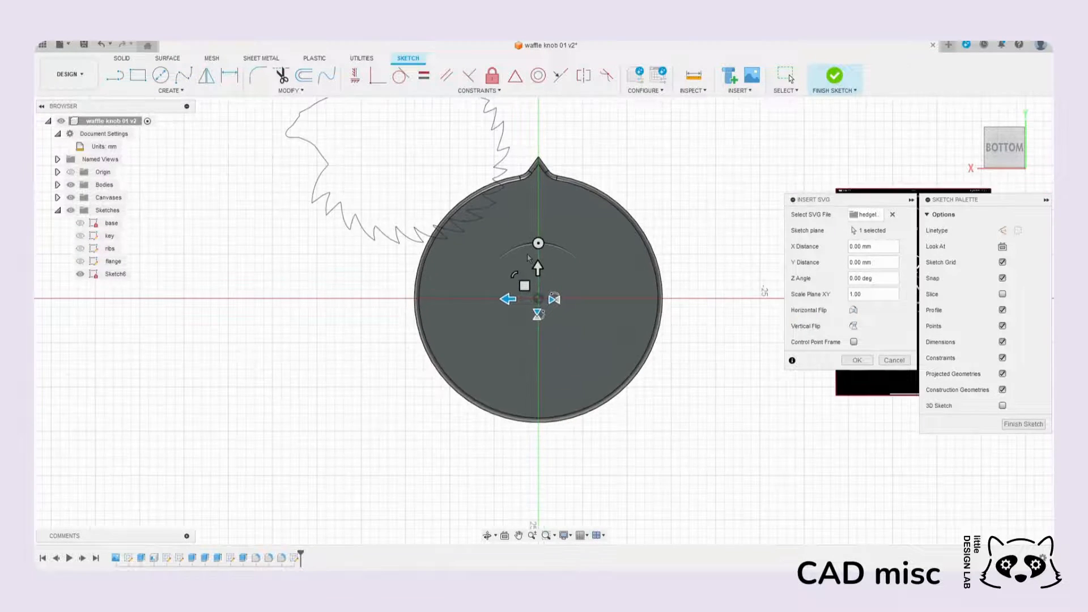
middle_click_drag(568, 318, 590, 369)
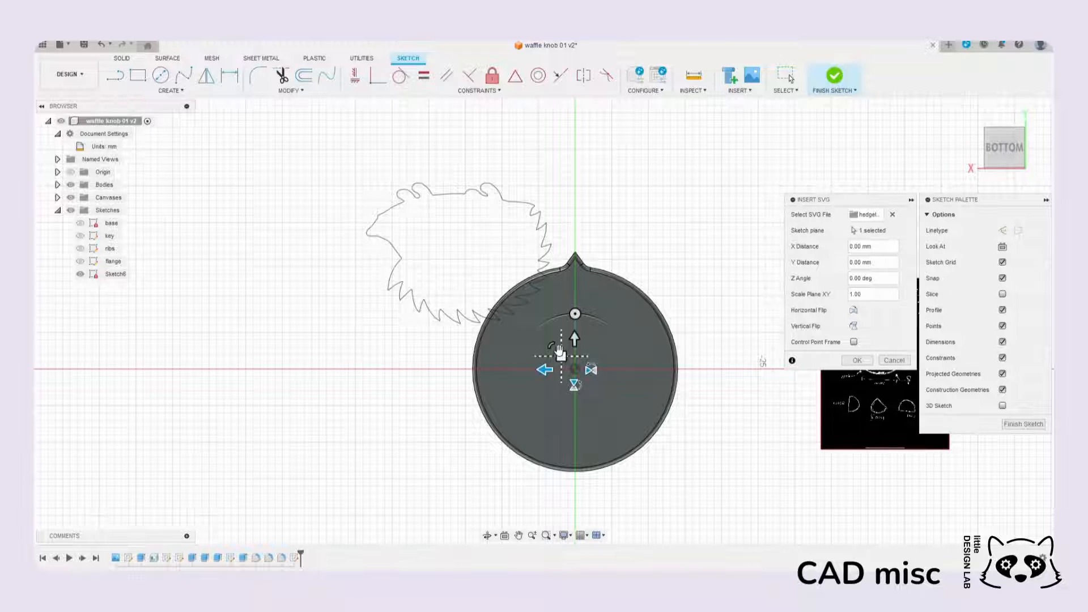
left_click_drag(562, 357, 454, 282)
mouse_move(468, 239)
left_mouse_down()
mouse_move(424, 248)
mouse_move(376, 308)
mouse_move(409, 368)
mouse_move(468, 389)
left_mouse_up()
scroll(555, 379, "down", 3)
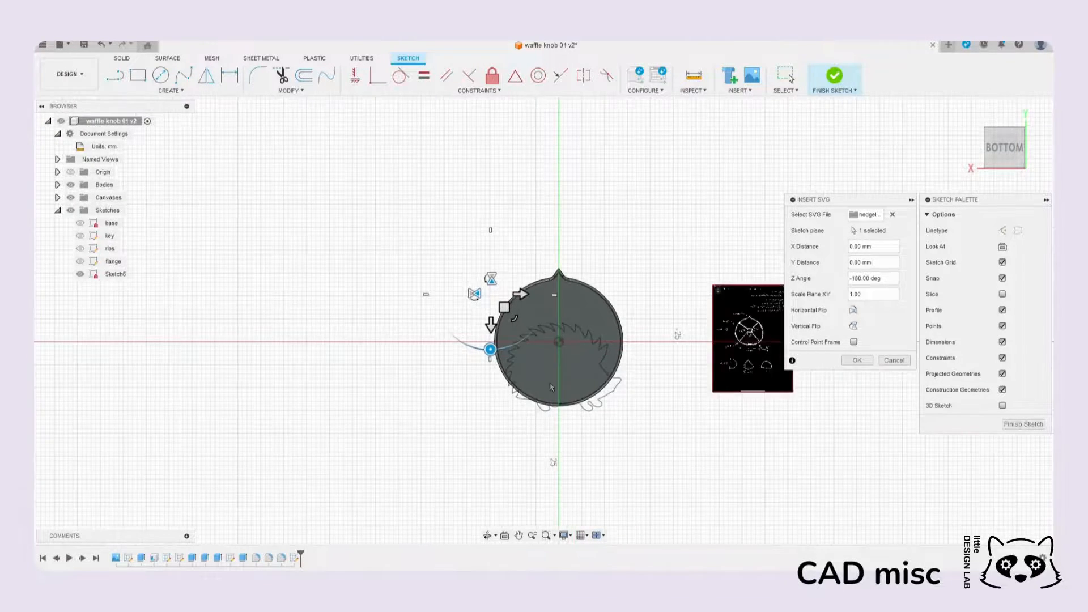
Step: Scale the hedgehog outline down to fit inside the circular face, centre it, and accept the SVG placement
scroll(555, 379, "up", 5)
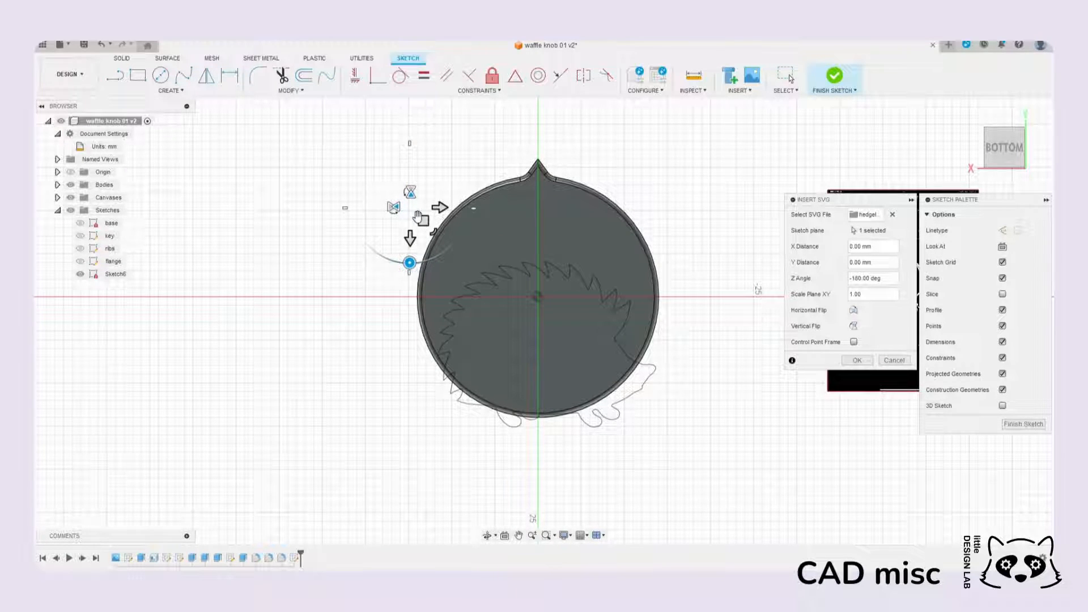
left_click_drag(433, 231, 461, 211)
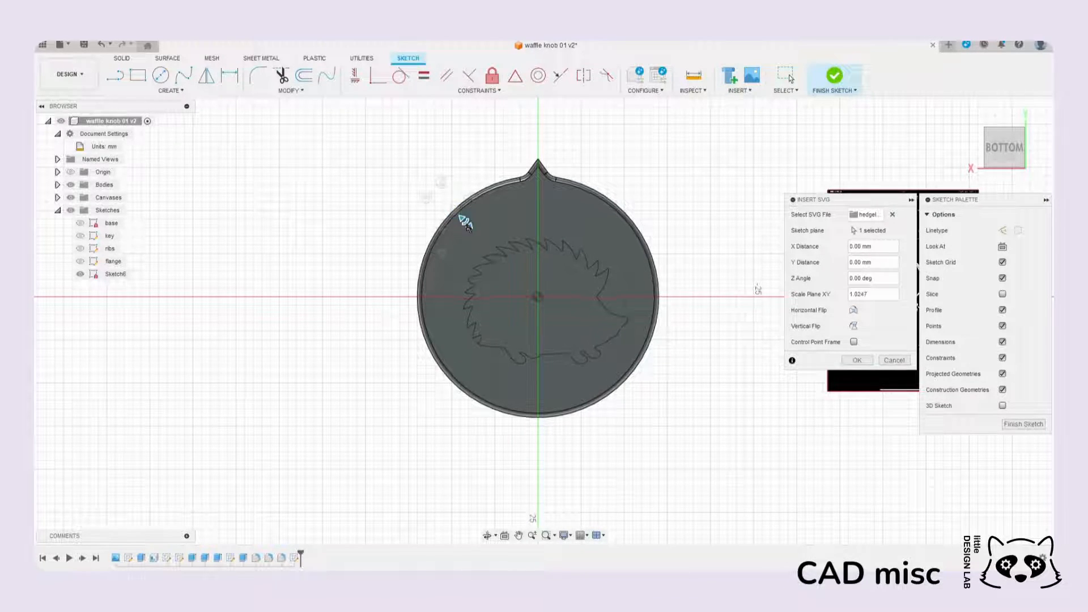
left_click_drag(457, 211, 443, 200)
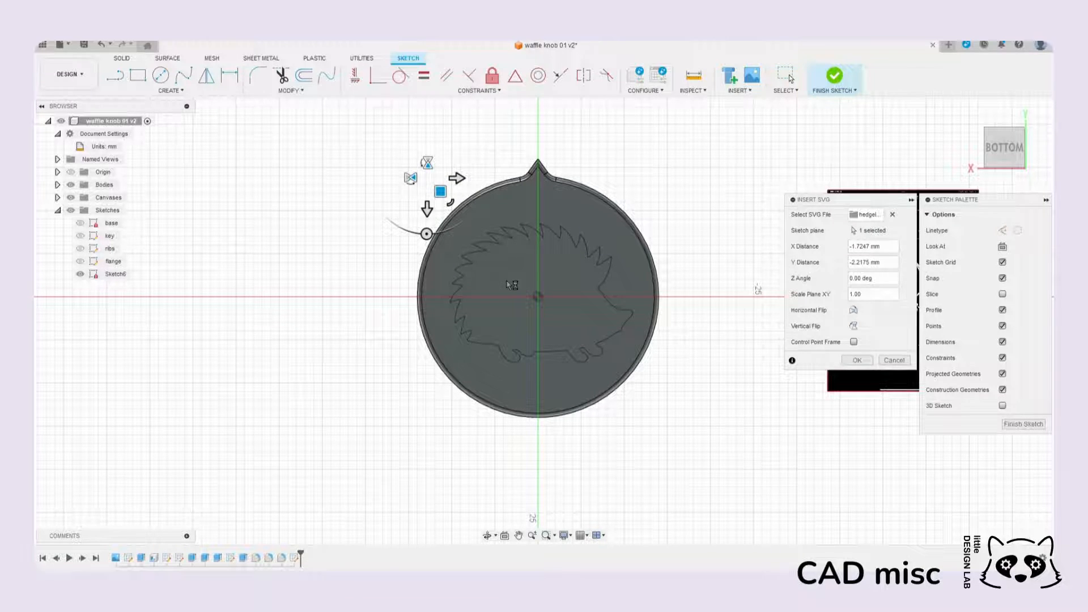
key("Return")
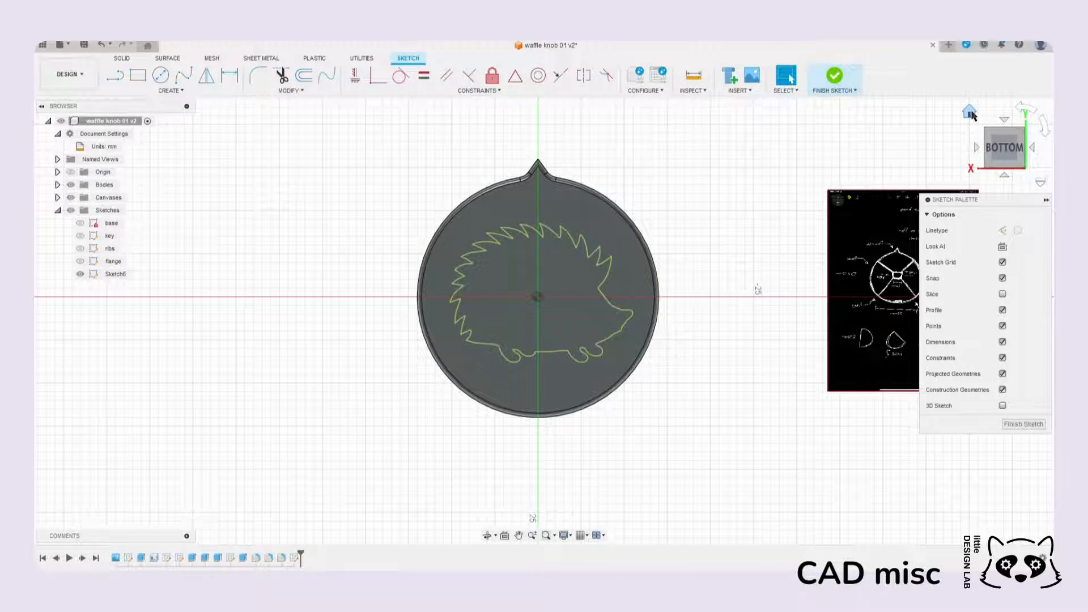
Step: Rename the new SVG sketch as hedgehog and finish the sketch
left_click(971, 112)
mouse_move(783, 441)
middle_mouse_down("shift")
mouse_move(783, 396)
mouse_move(712, 352)
middle_mouse_up("shift")
scroll(712, 352, "up", 3)
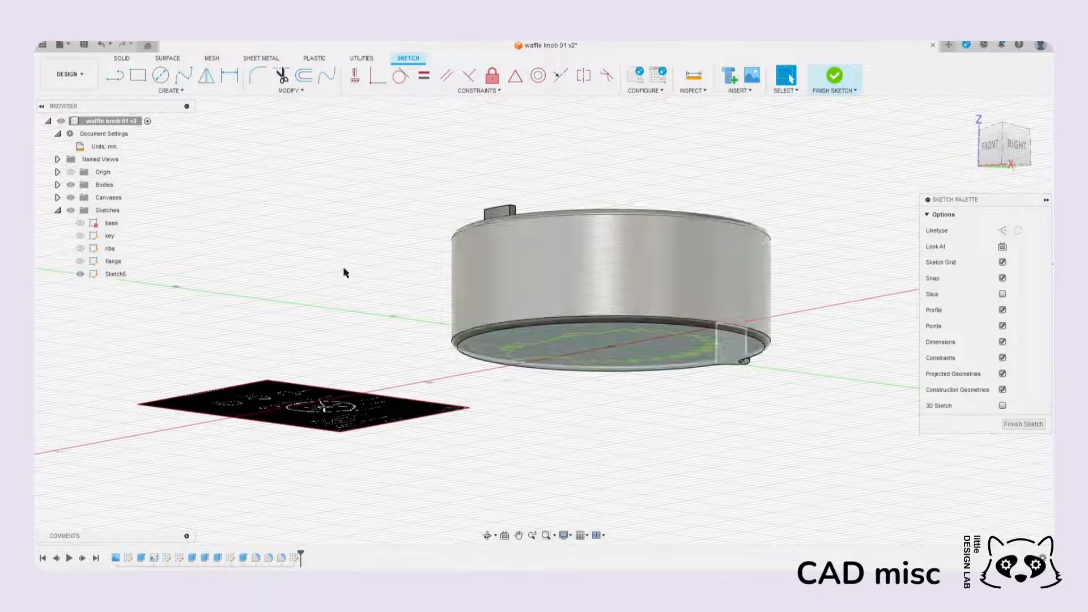
right_click(117, 274)
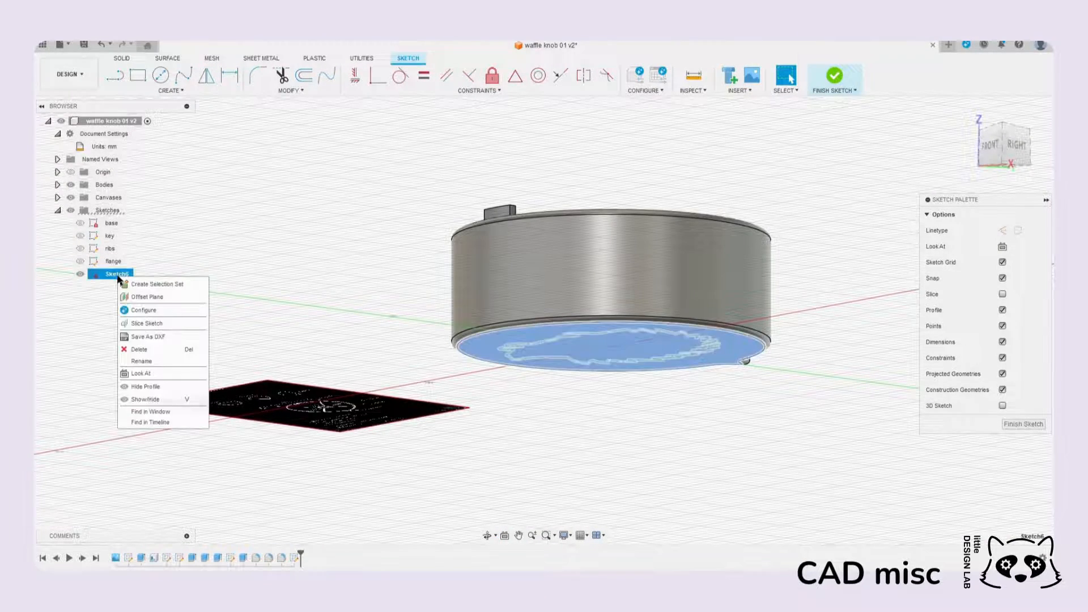
left_click(153, 364)
type("hedgeh")
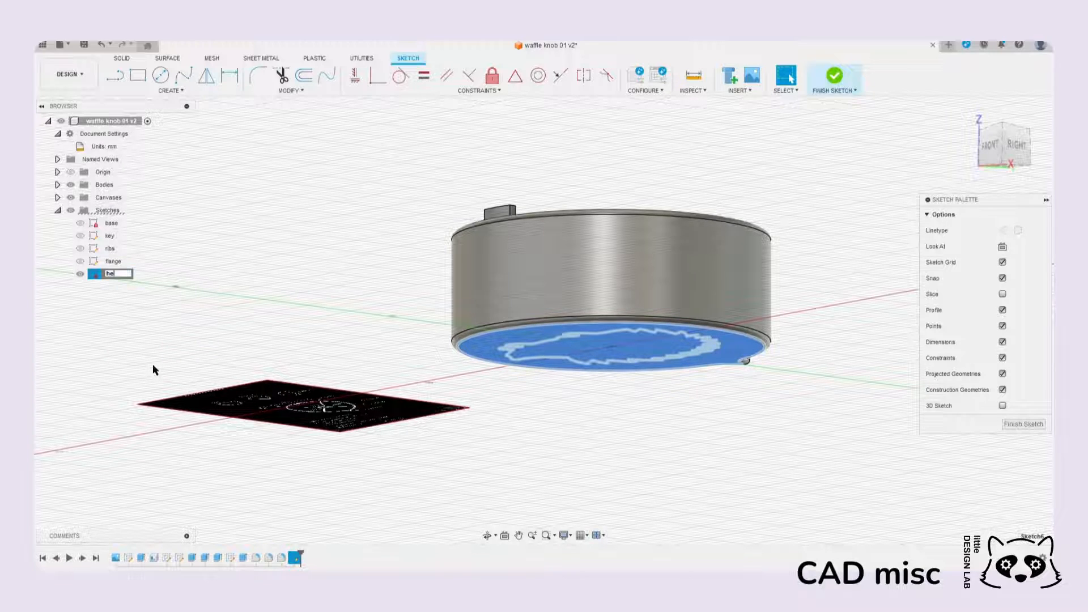
type("og")
key("Return")
left_click(834, 79)
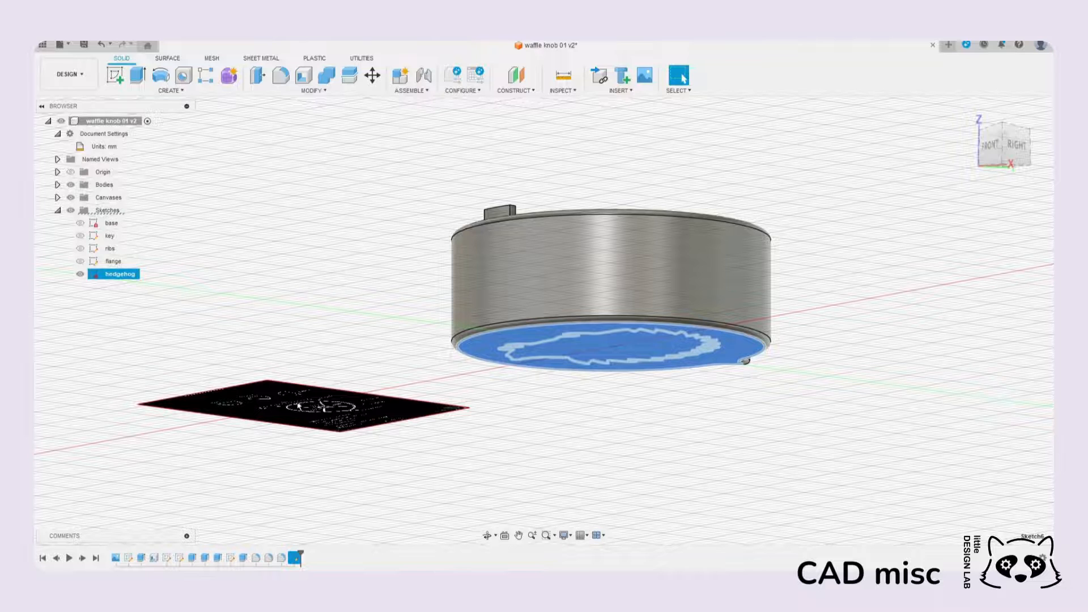
Step: Extrude the hedgehog profile as a cut into the knob's bottom face with a distance of -0.5 mm
left_click(139, 82)
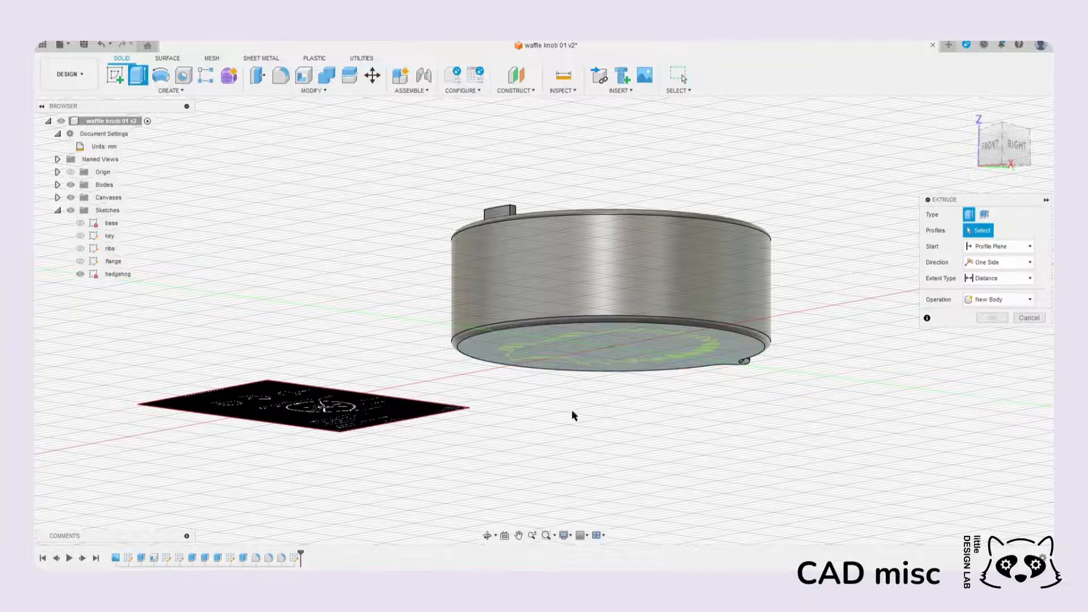
scroll(658, 355, "up", 1)
left_click(671, 344)
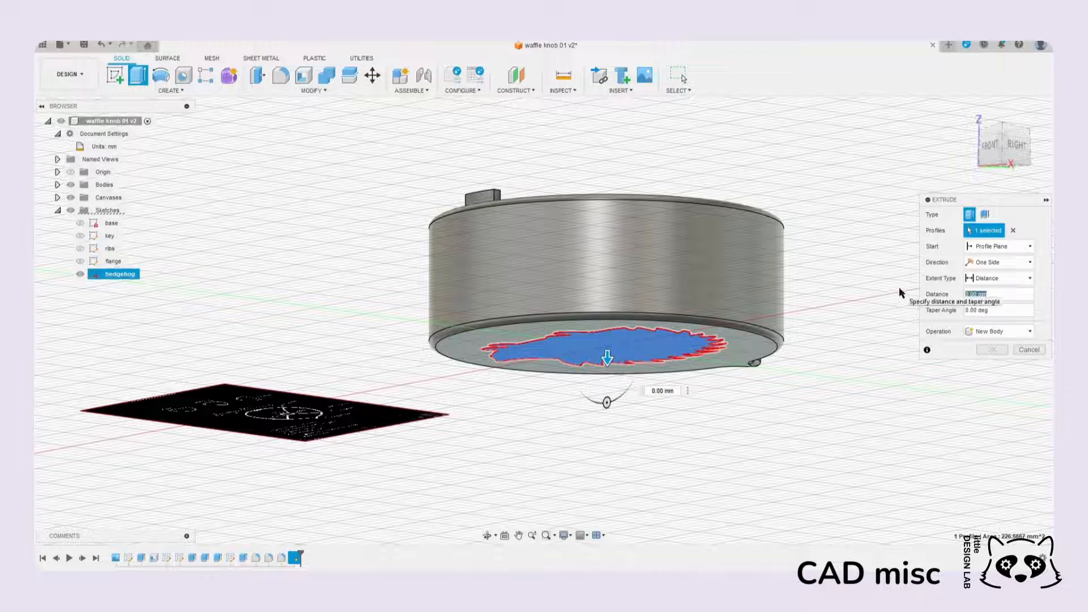
left_click(998, 331)
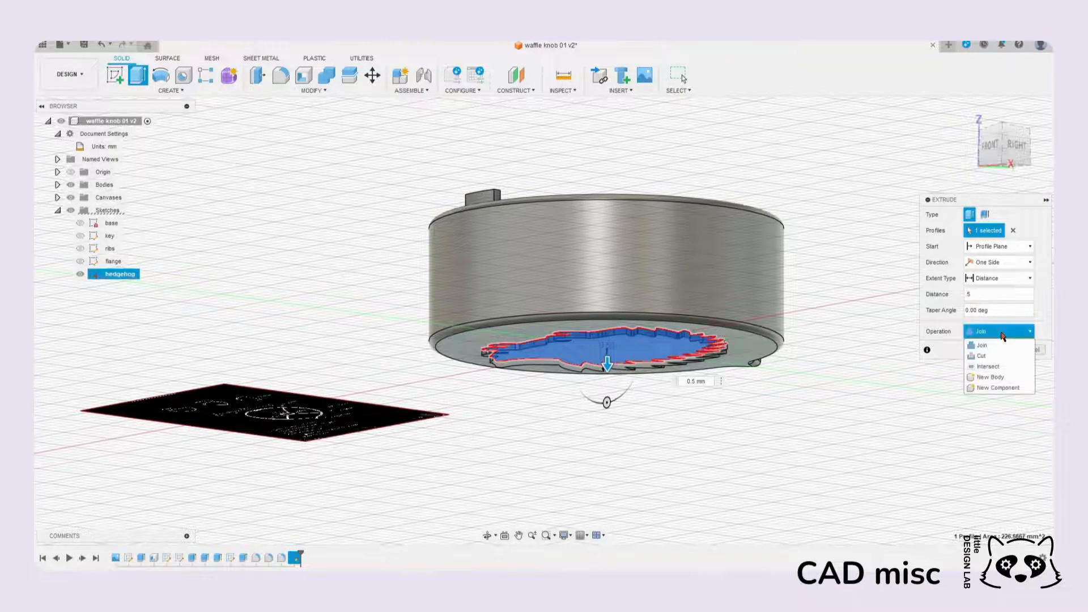
left_click(982, 356)
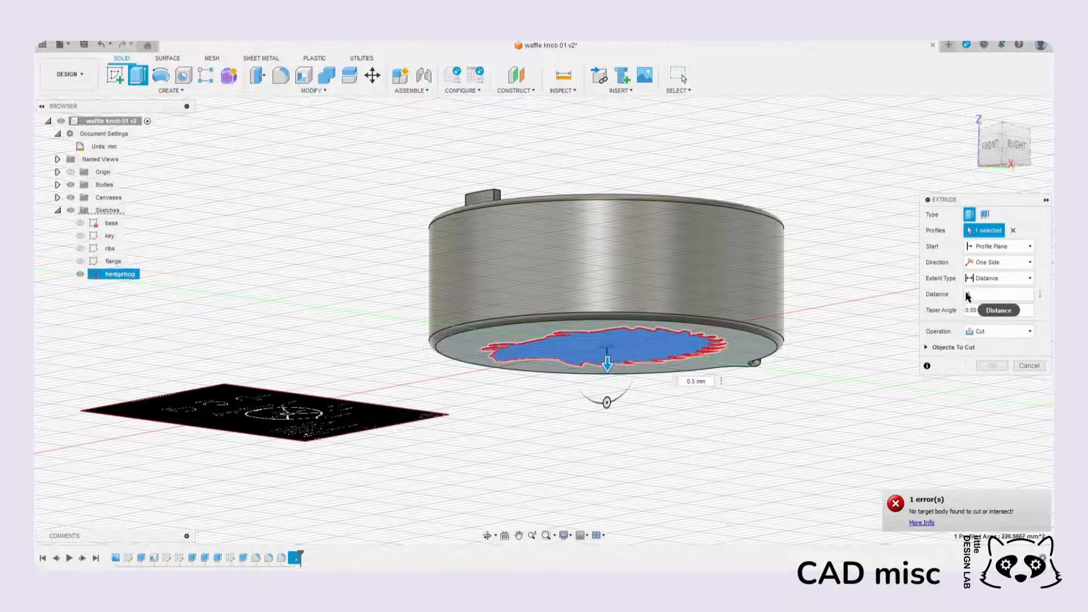
type("-5")
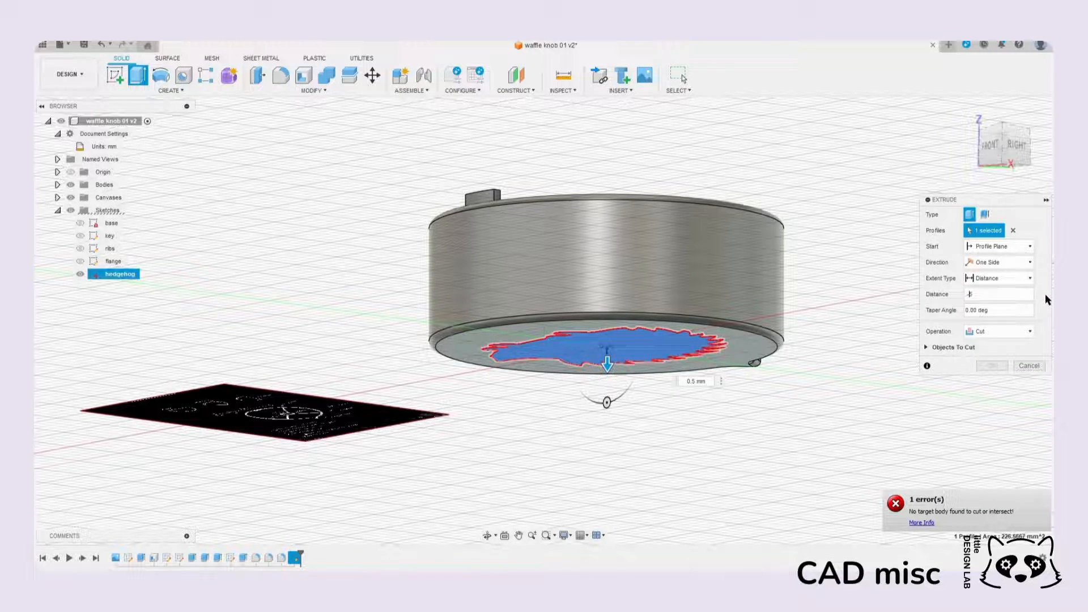
key("BackSpace")
key("BackSpace")
type("-.5")
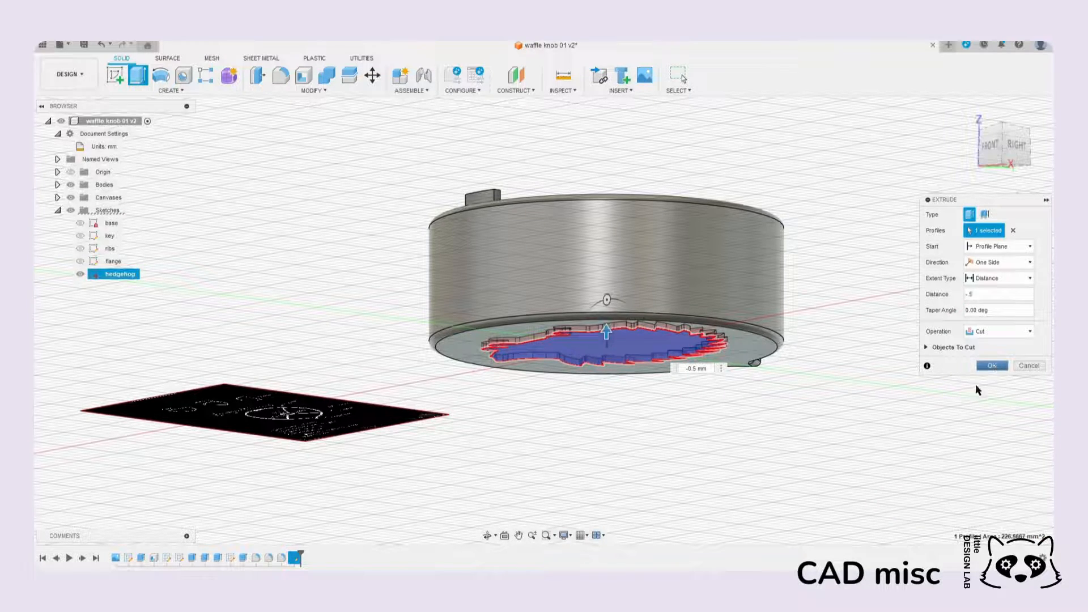
left_click(989, 369)
Step: Examine the hedgehog engraving on the knob's bottom face up close and from several angles
scroll(604, 352, "up", 2)
middle_click_drag(639, 318, 673, 256)
middle_click_drag(673, 363, 645, 442, "shift")
scroll(645, 438, "up", 1)
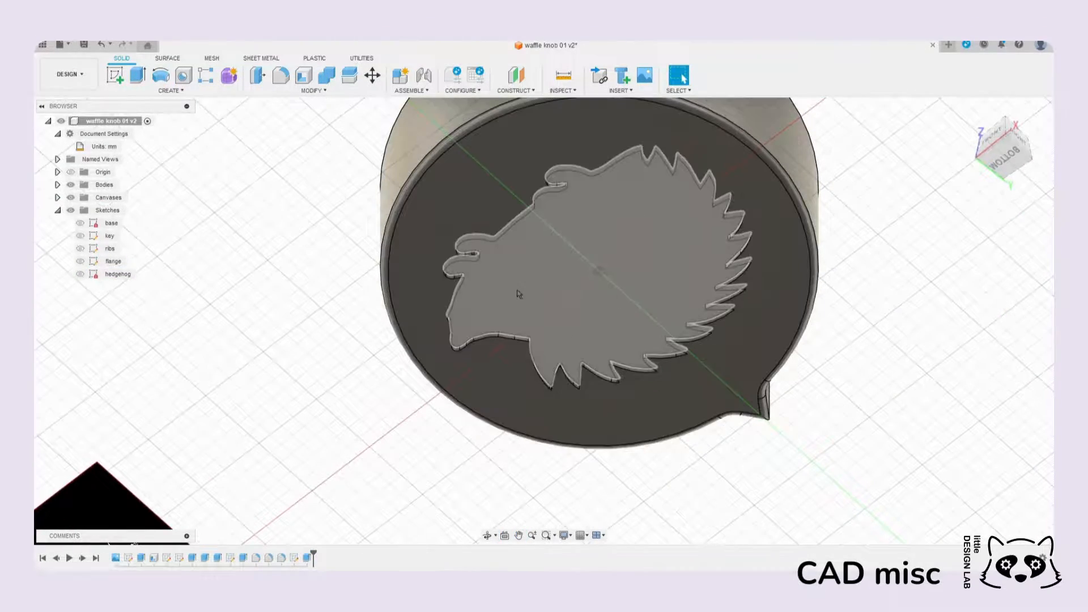
middle_click_drag(699, 241, 579, 309, "shift")
scroll(678, 346, "up", 1)
scroll(580, 310, "up", 1)
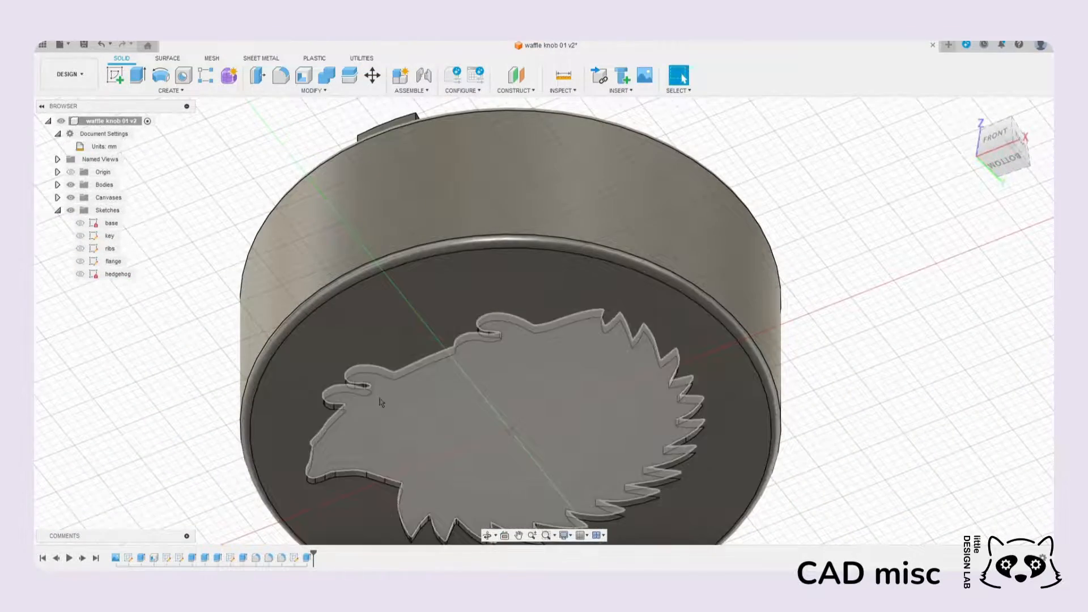
scroll(622, 306, "down", 3)
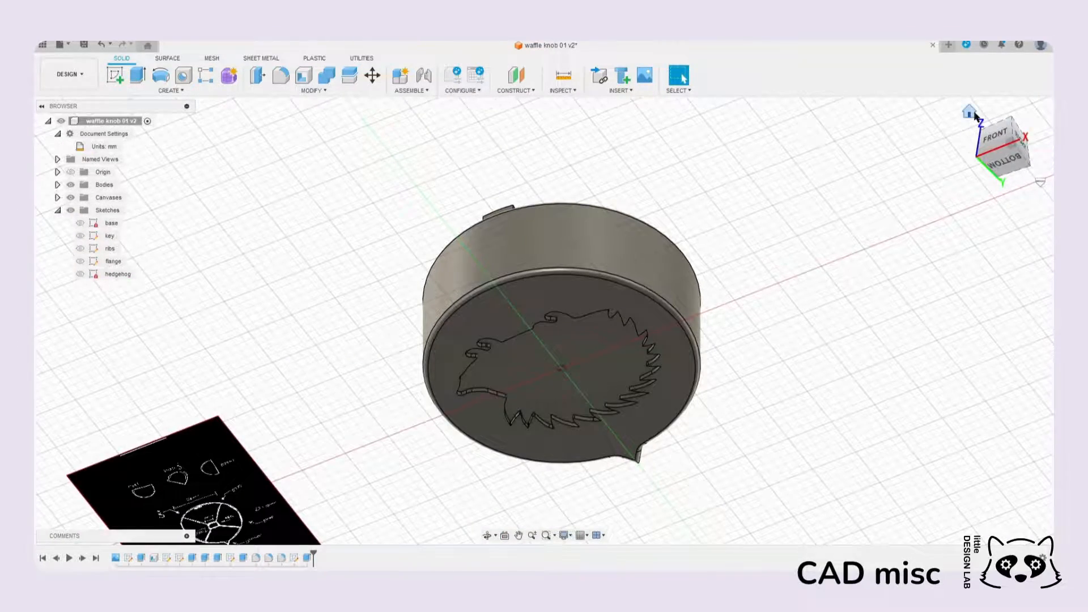
Step: Return to the home view and inspect the knob's open side with its ribs, D-shaped key hole, flange and pointer
left_click(971, 112)
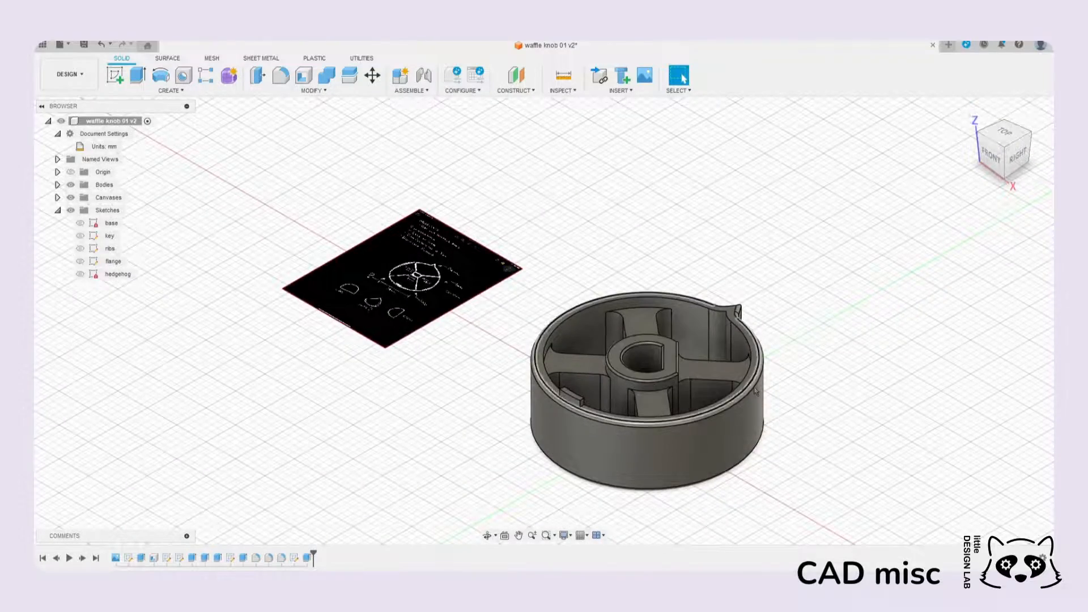
mouse_move(745, 391)
middle_mouse_down("shift")
mouse_move(749, 379)
mouse_move(757, 405)
mouse_move(764, 380)
mouse_move(688, 316)
mouse_move(710, 372)
mouse_move(754, 430)
mouse_move(735, 366)
mouse_move(705, 389)
mouse_move(753, 377)
middle_mouse_up("shift")
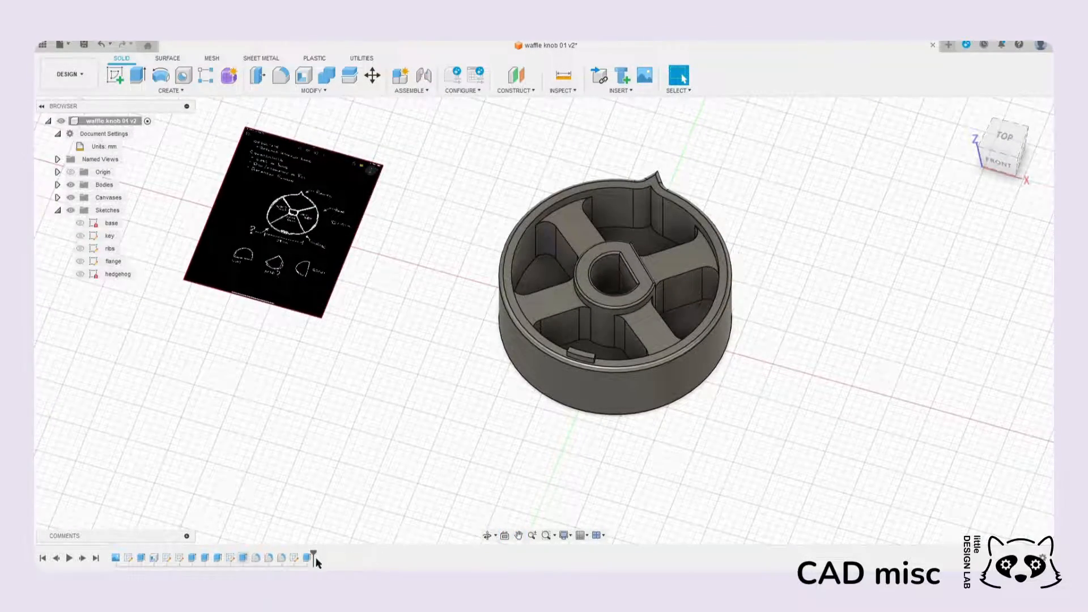
scroll(544, 258, "up", 3)
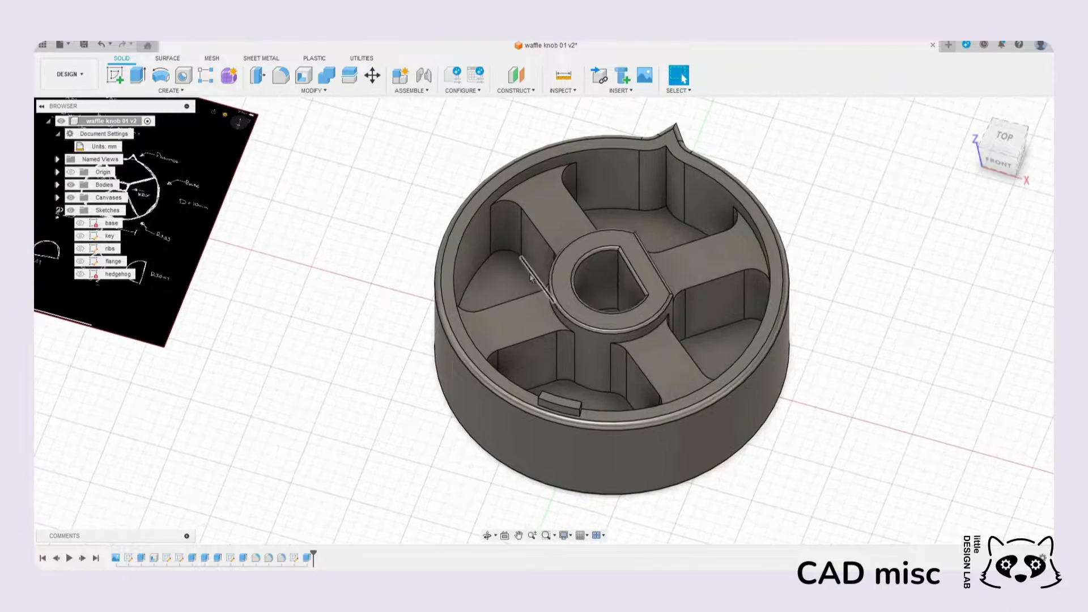
scroll(590, 279, "up", 2)
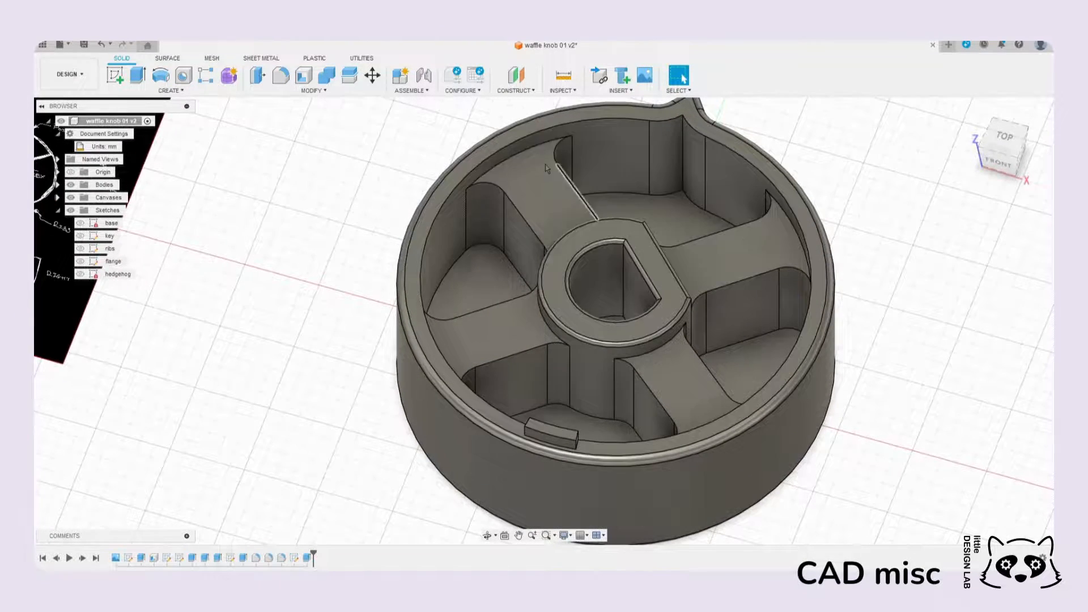
scroll(602, 355, "down", 4)
middle_click_drag(602, 354, 658, 339, "shift")
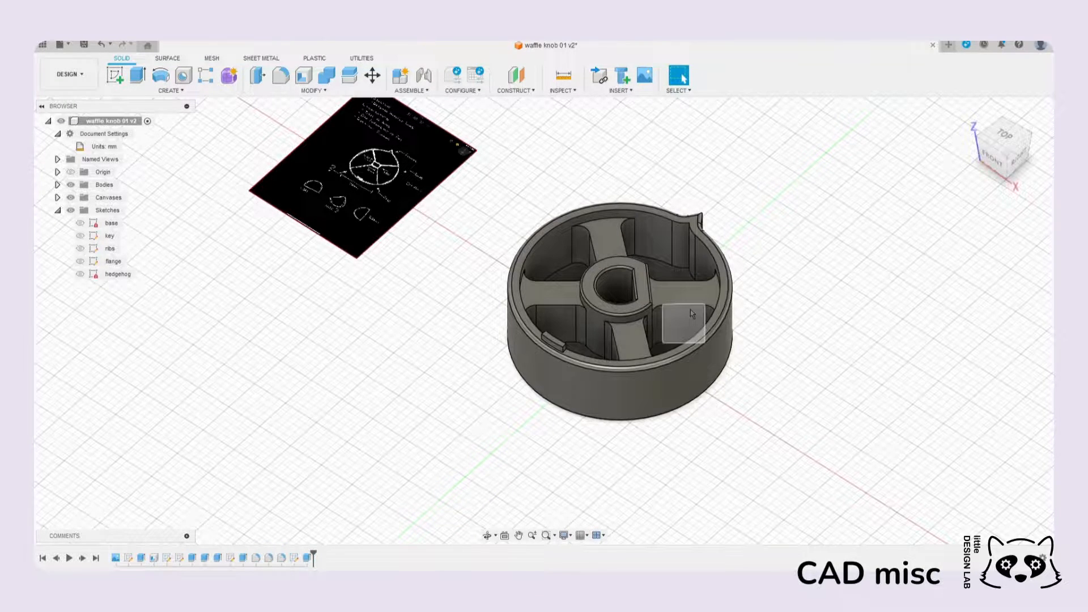
scroll(691, 310, "up", 3)
middle_click_drag(805, 303, 838, 313)
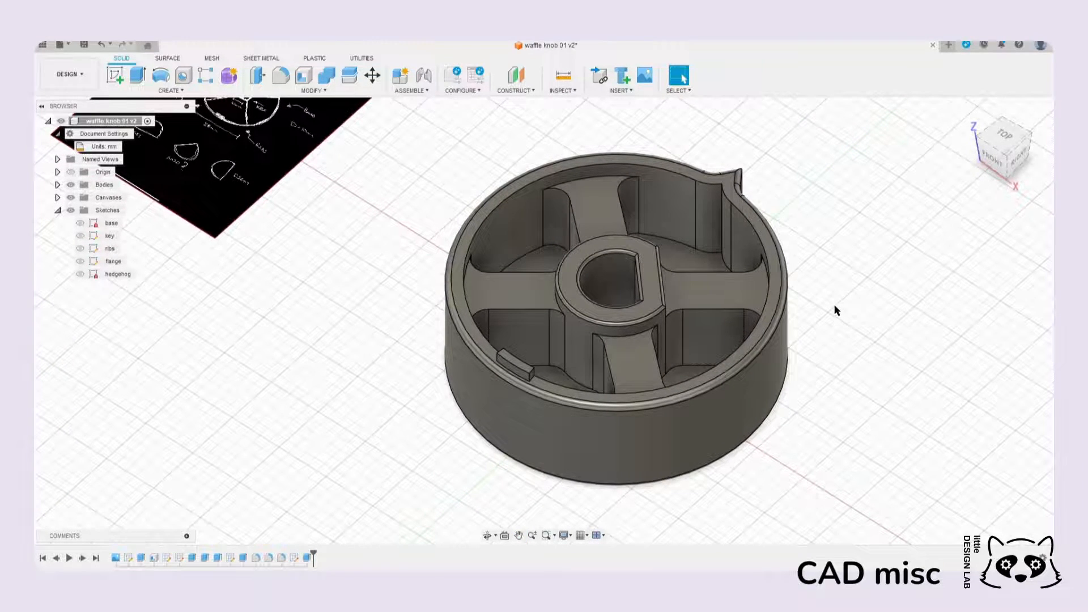